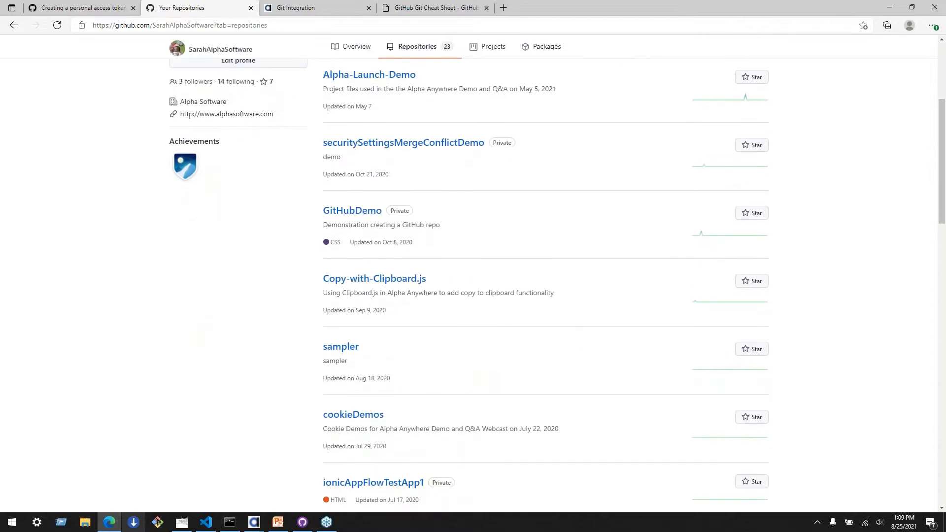
Start a new GitHub repository and set its visibility to Private.
scroll(371, 269, "up", 4)
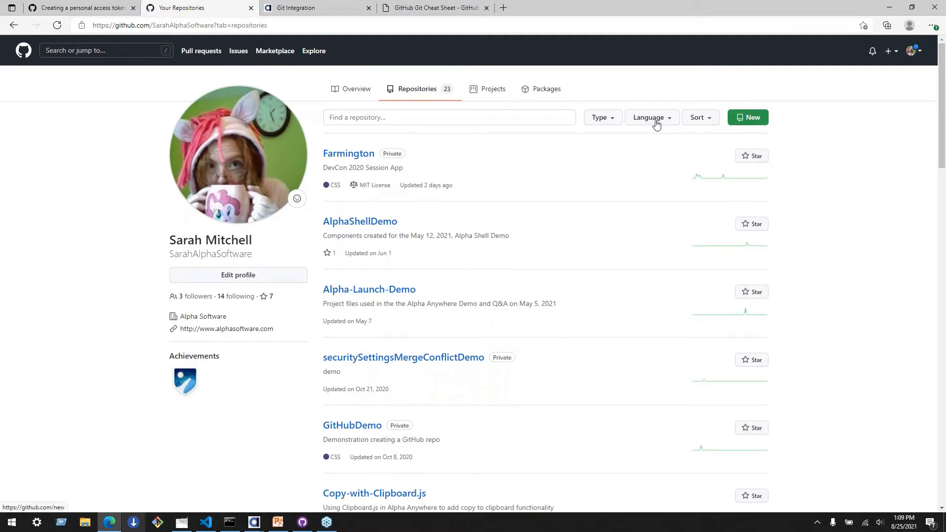
left_click(741, 120)
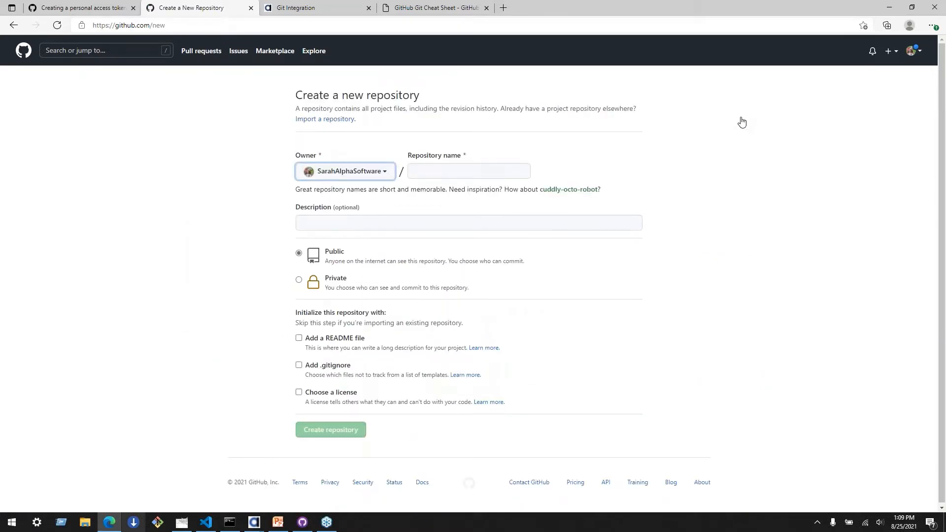
left_click(488, 165)
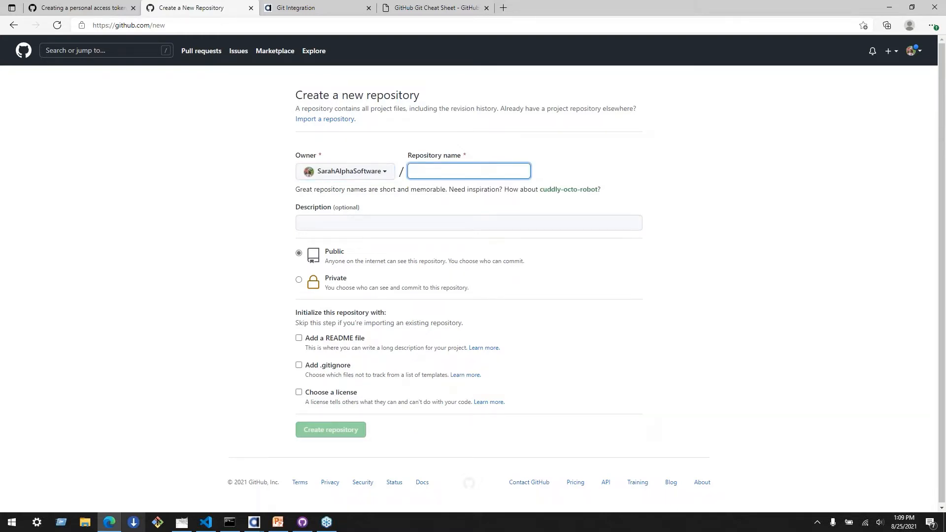
left_click(488, 227)
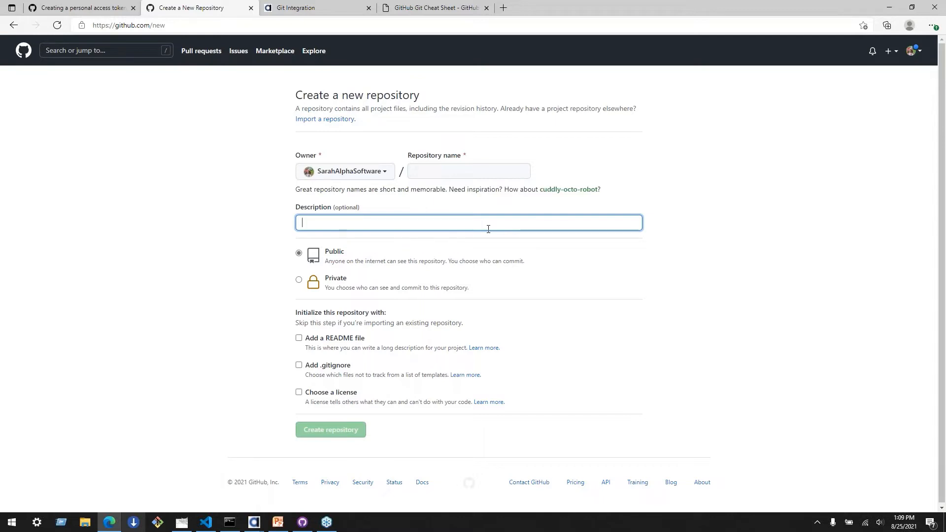
left_click(476, 170)
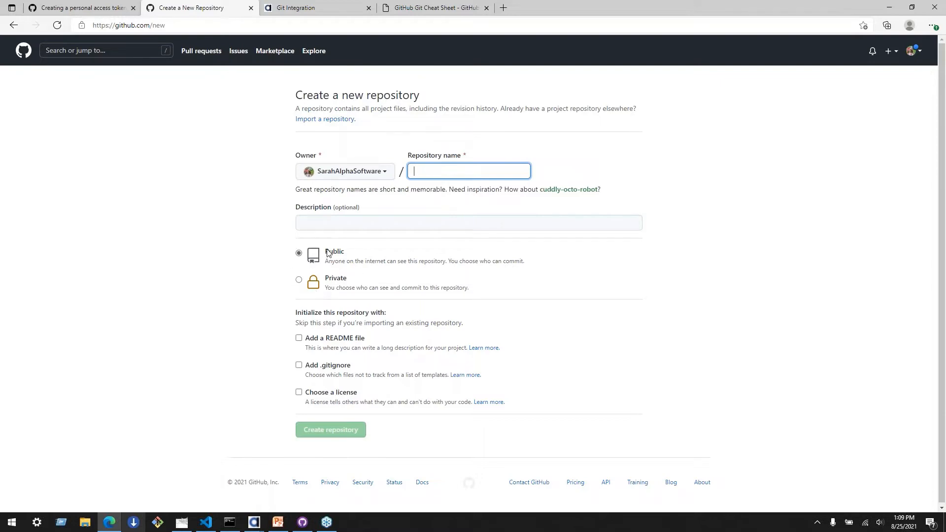
left_click(300, 279)
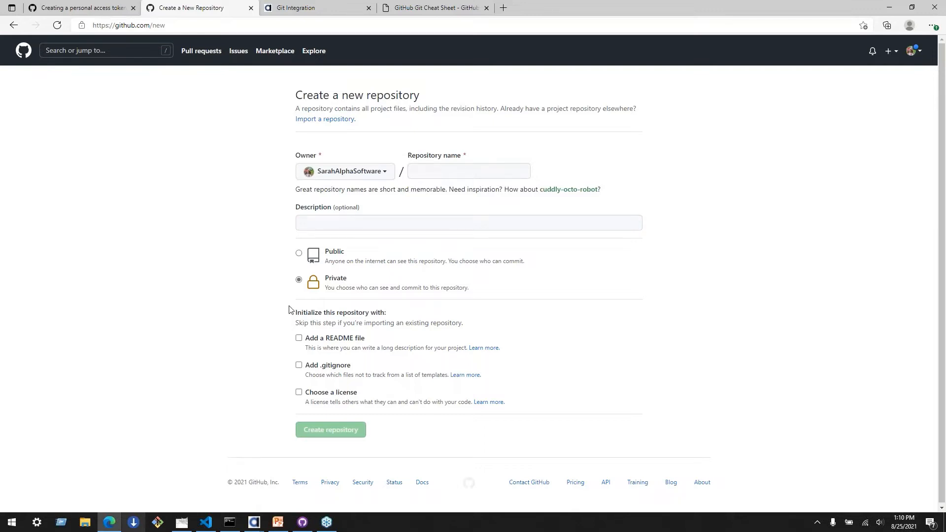
Name the repository gitDemo, describe it as "Demonstration of creating a git repository on GitHub", and create it.
left_click(494, 172)
type("gitDemo")
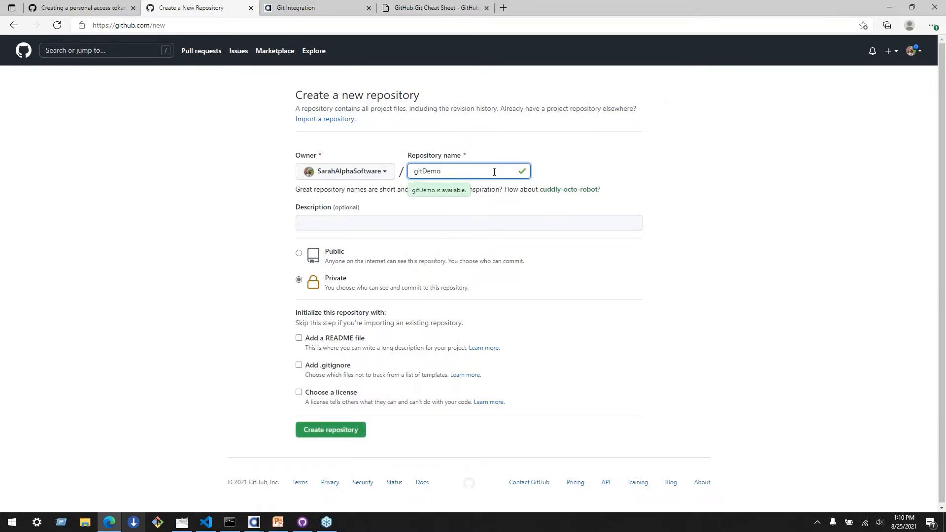
key("Tab")
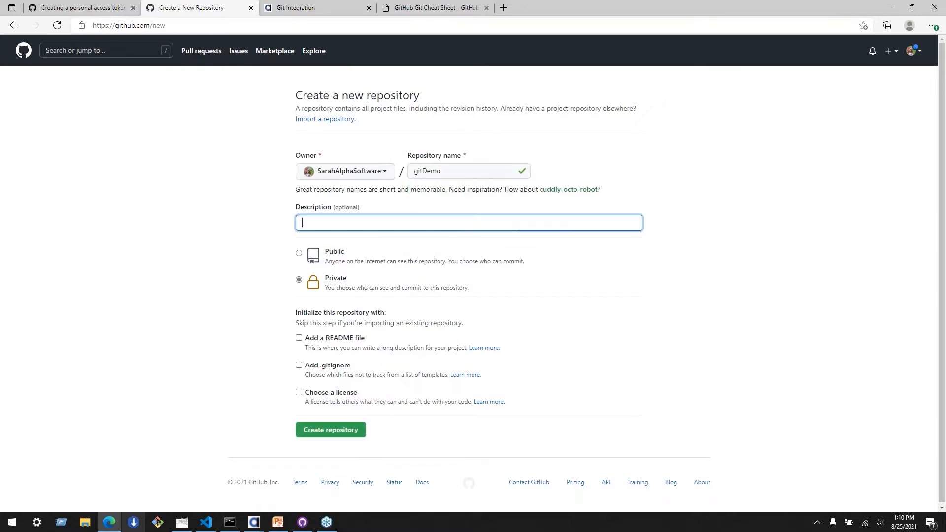
type("Demonstration of creating a gi")
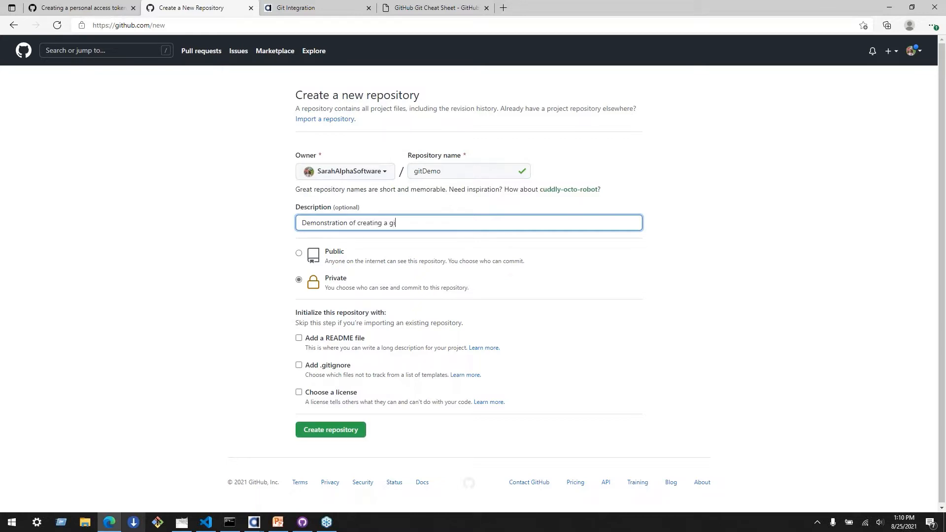
type("t repository on GitHub")
left_click(349, 434)
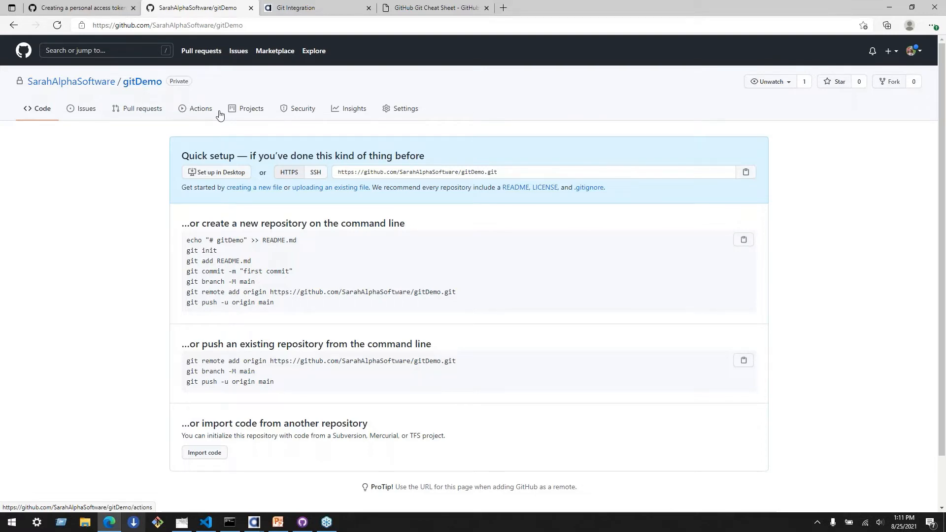
Look through the gitDemo repository's Actions, Security and Insights pages.
left_click(194, 109)
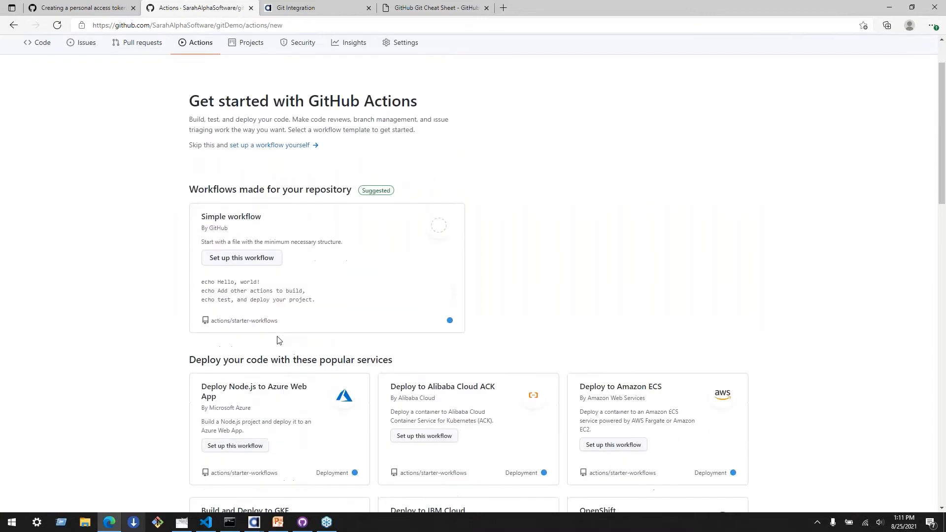
scroll(276, 337, "up", 2)
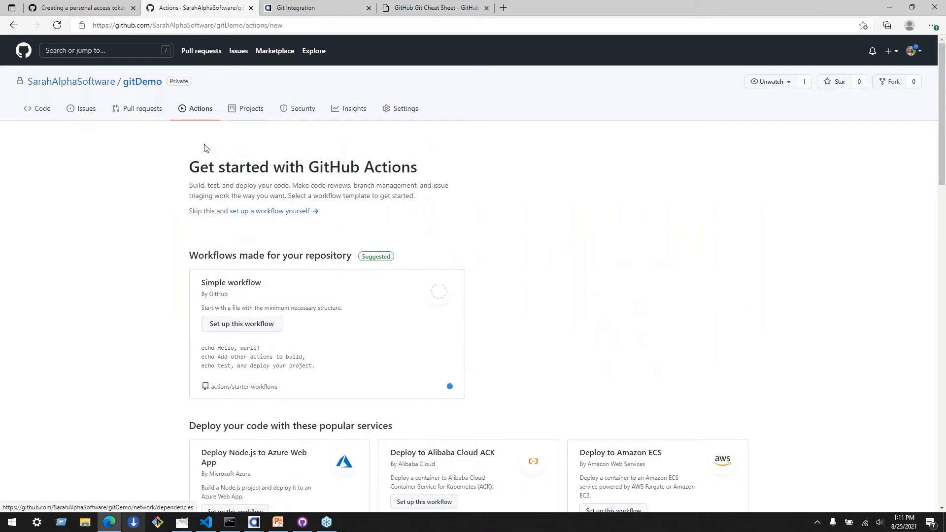
left_click(53, 112)
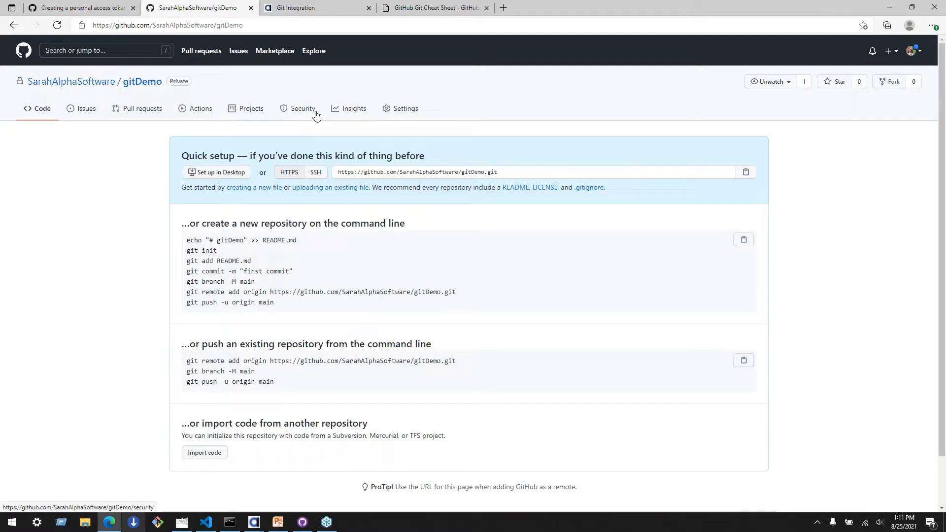
left_click(291, 110)
left_click(363, 109)
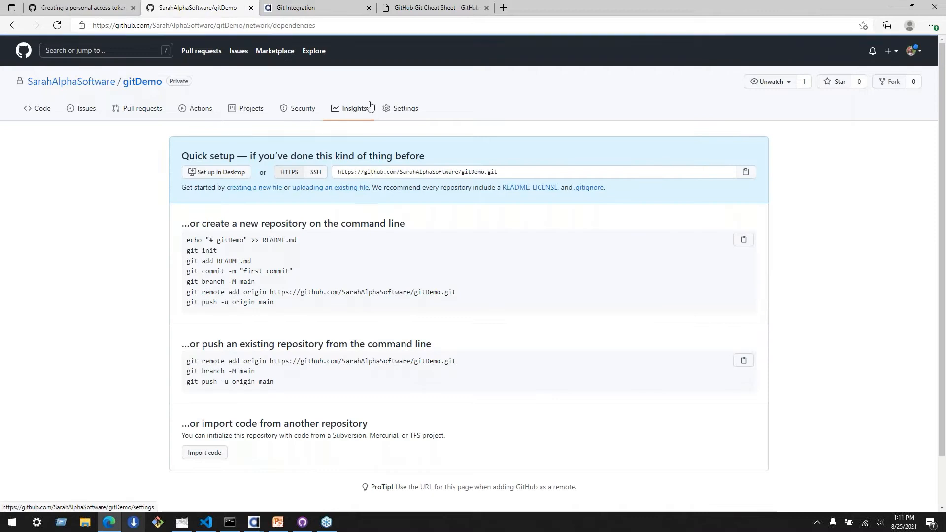
Examine the repository's general settings, including the features, merge and archive options.
left_click(394, 109)
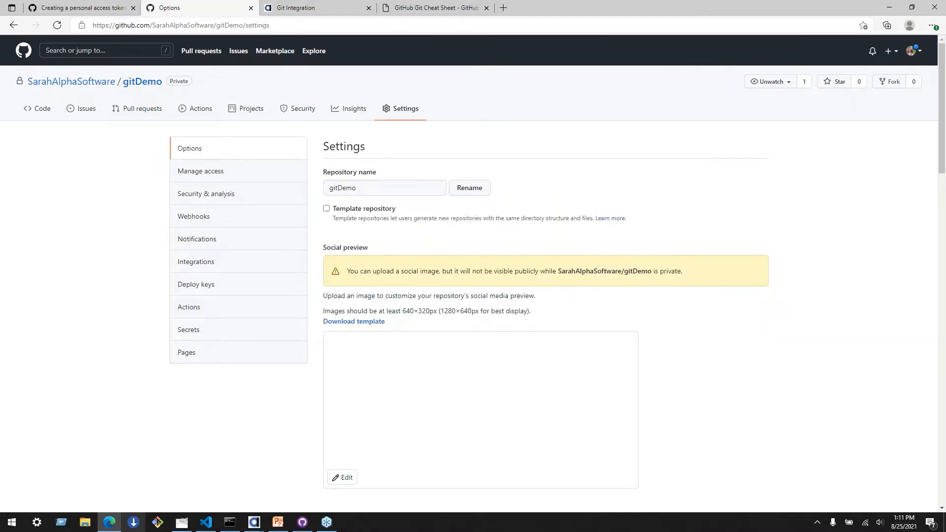
scroll(321, 332, "down", 10)
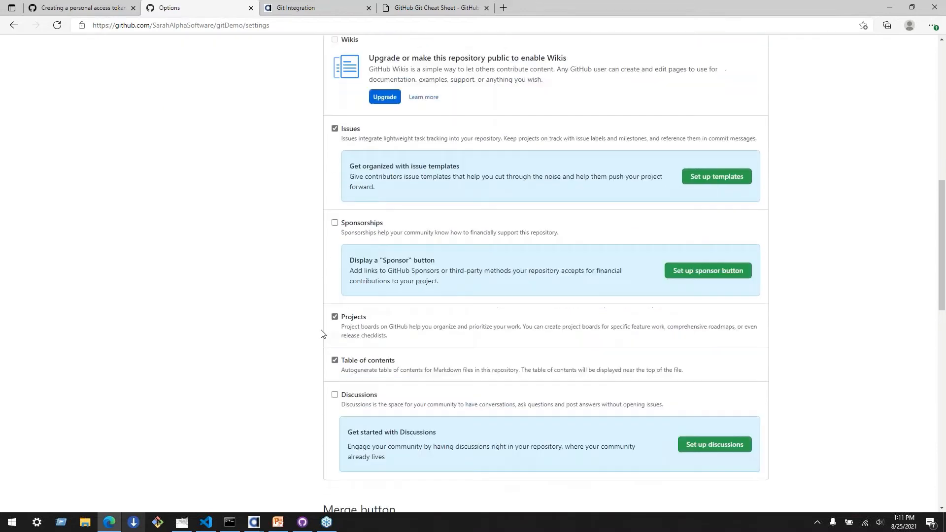
scroll(321, 331, "up", 10)
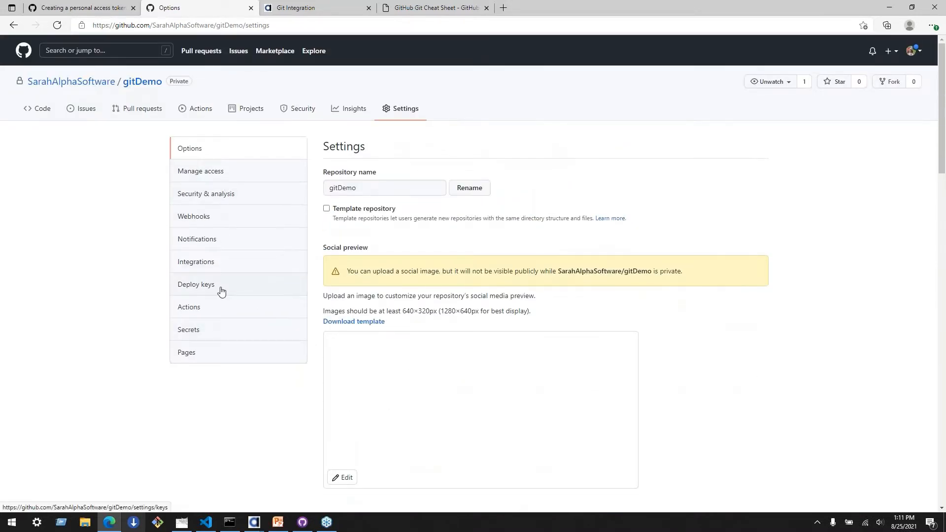
left_click(247, 171)
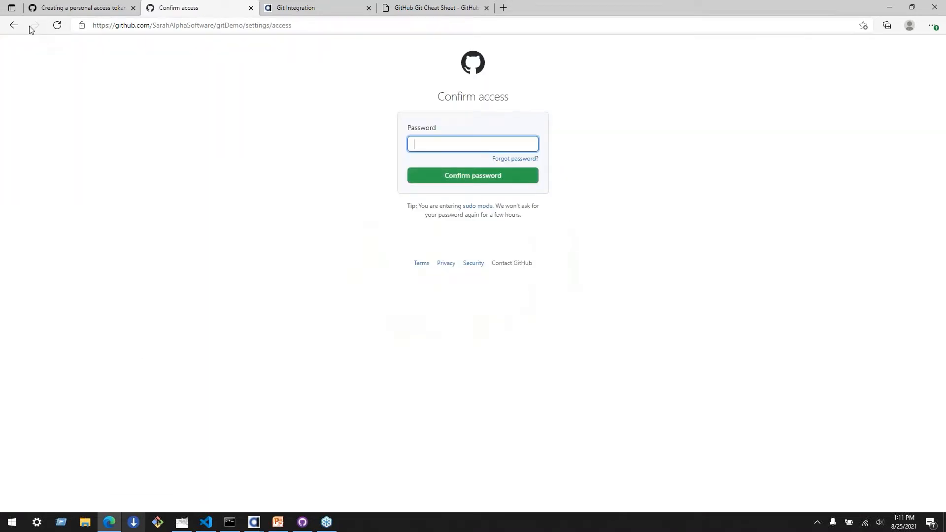
left_click(14, 25)
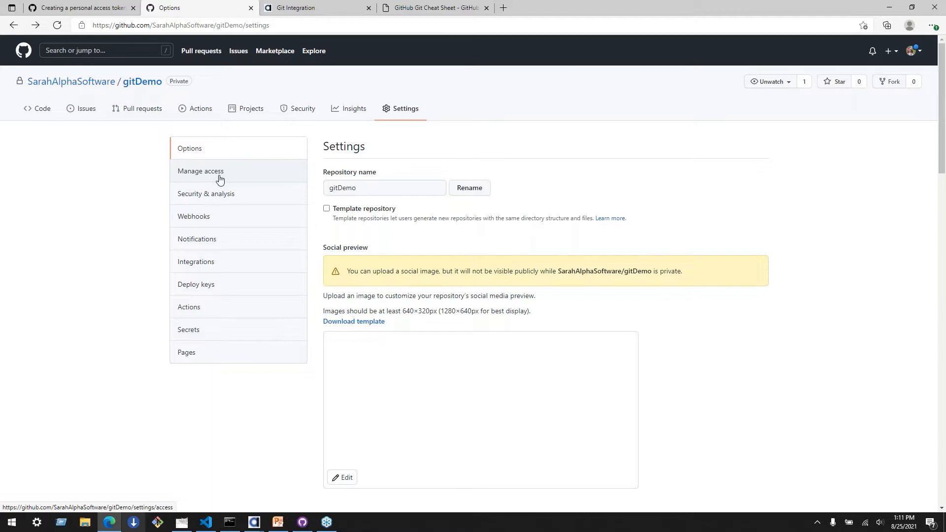
scroll(219, 179, "down", 15)
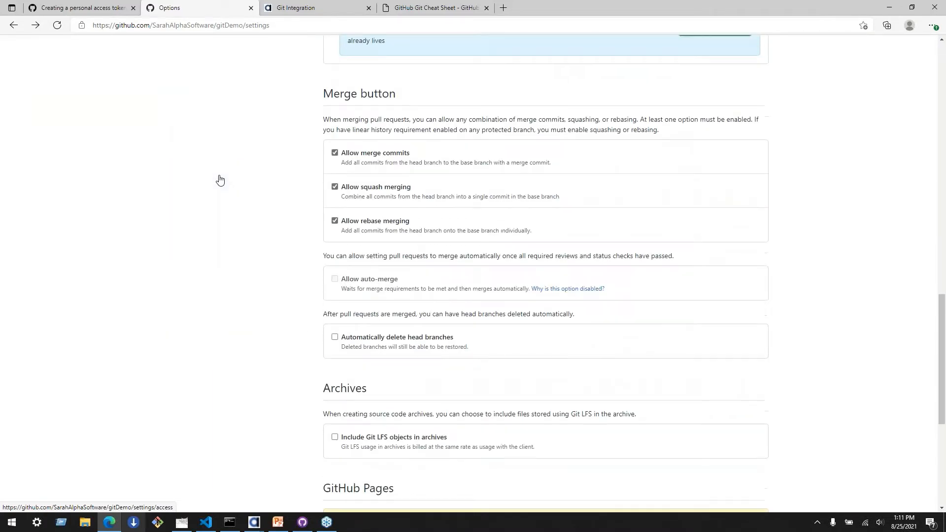
scroll(220, 180, "down", 5)
scroll(219, 179, "up", 20)
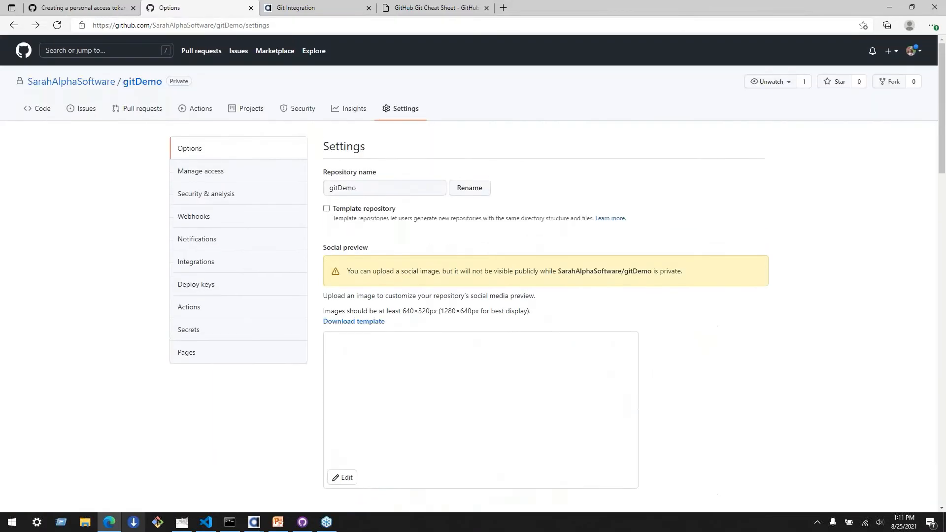
Open the repository's access management and confirm access with the account password.
left_click(226, 171)
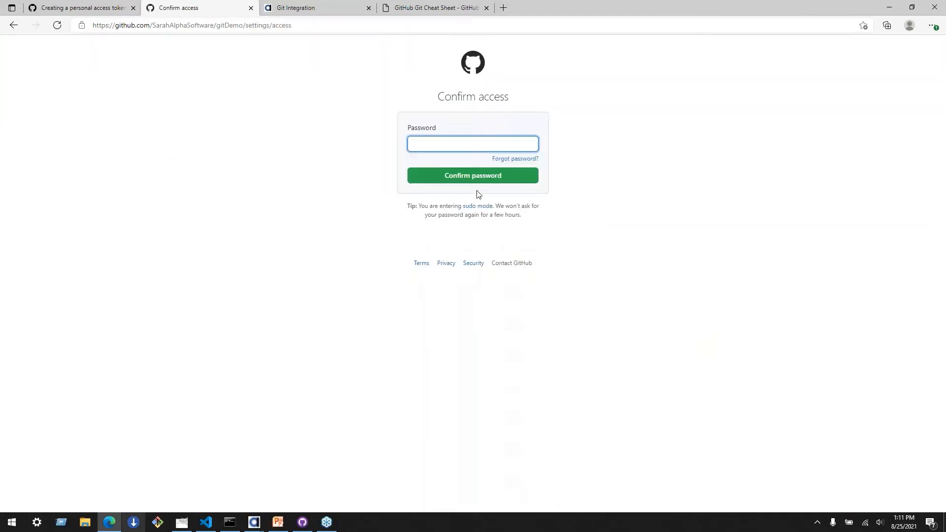
type("****************")
key("Return")
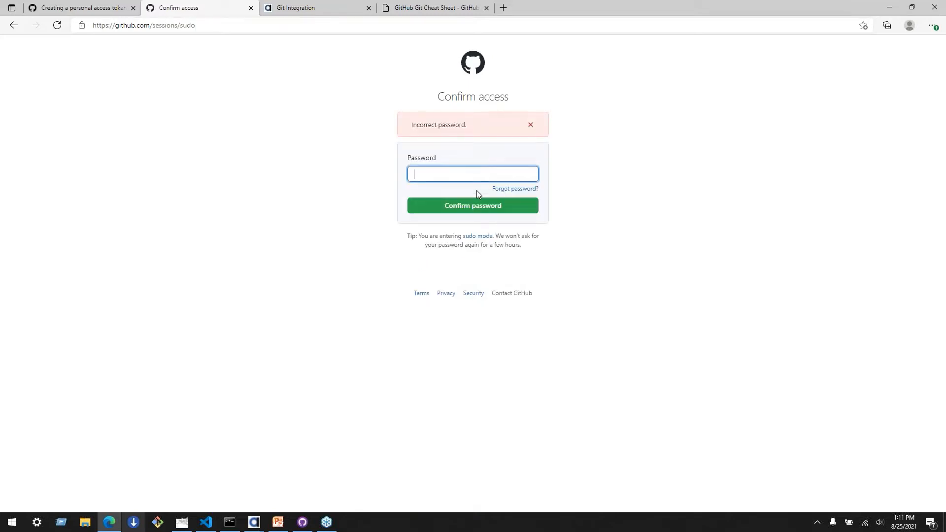
type("****************")
key("Return")
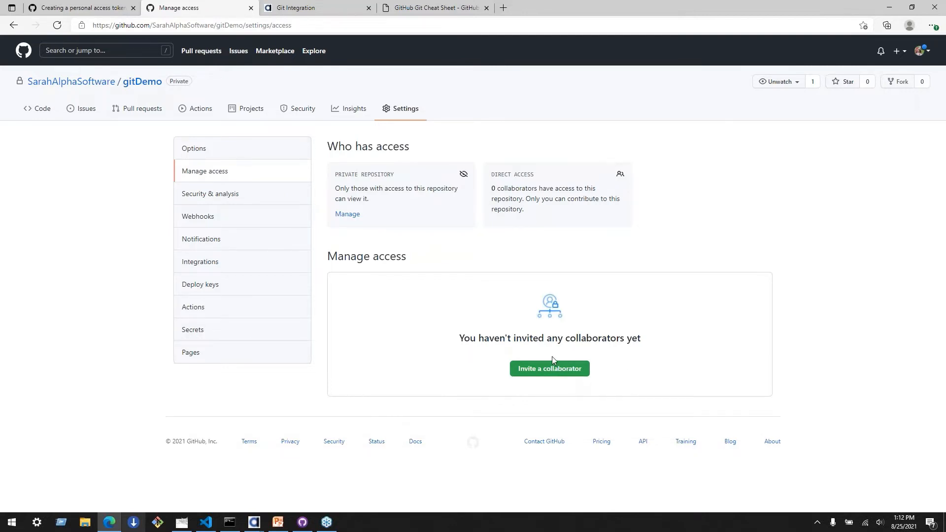
View the collaborator invitation form without inviting anyone, and look at the repository's notification settings.
left_click(551, 369)
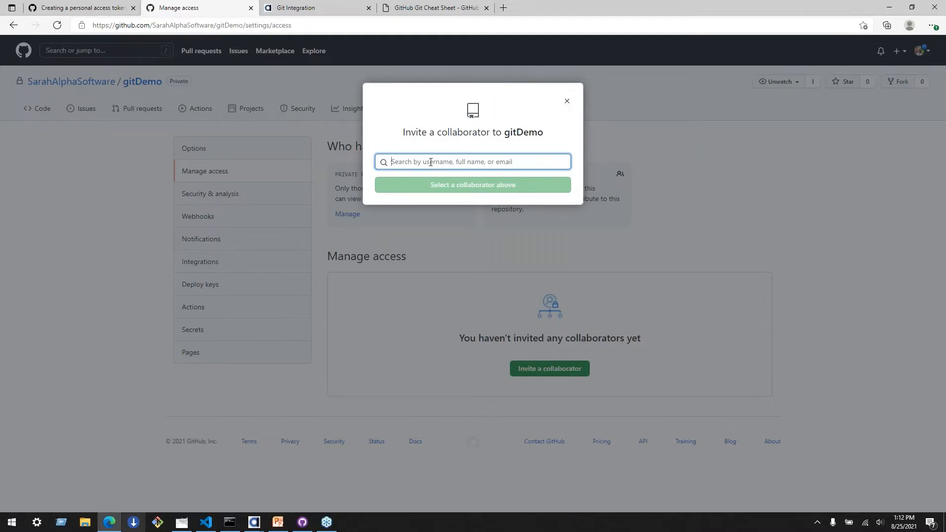
left_click(566, 104)
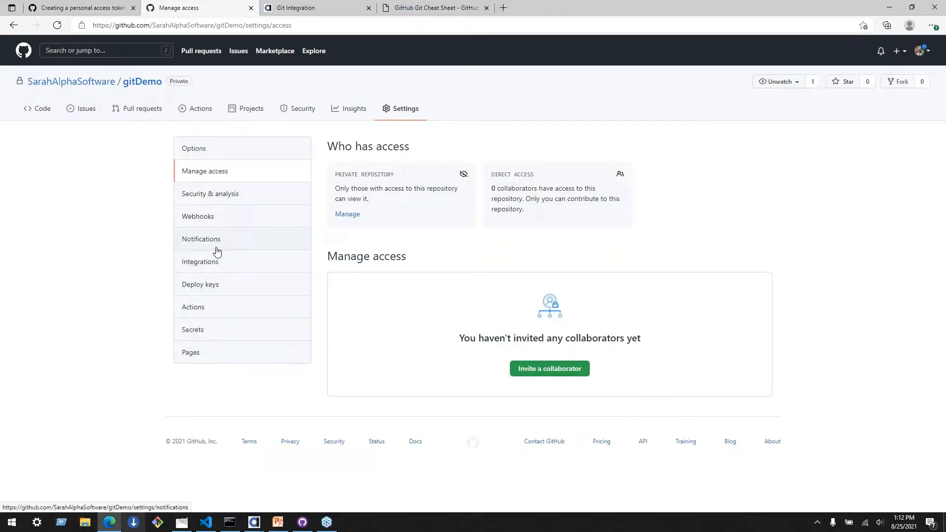
left_click(238, 242)
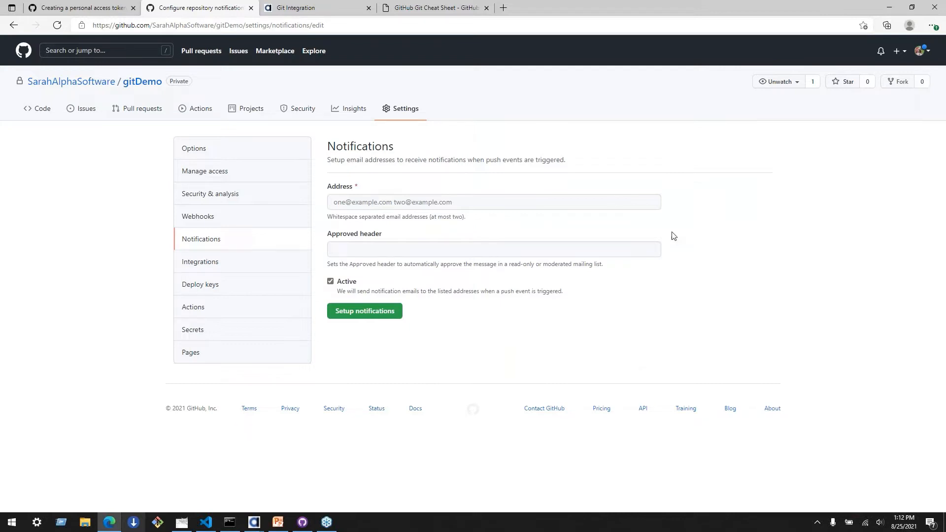
Examine the Danger Zone of the repository's general options, especially the repository visibility entry.
left_click(234, 153)
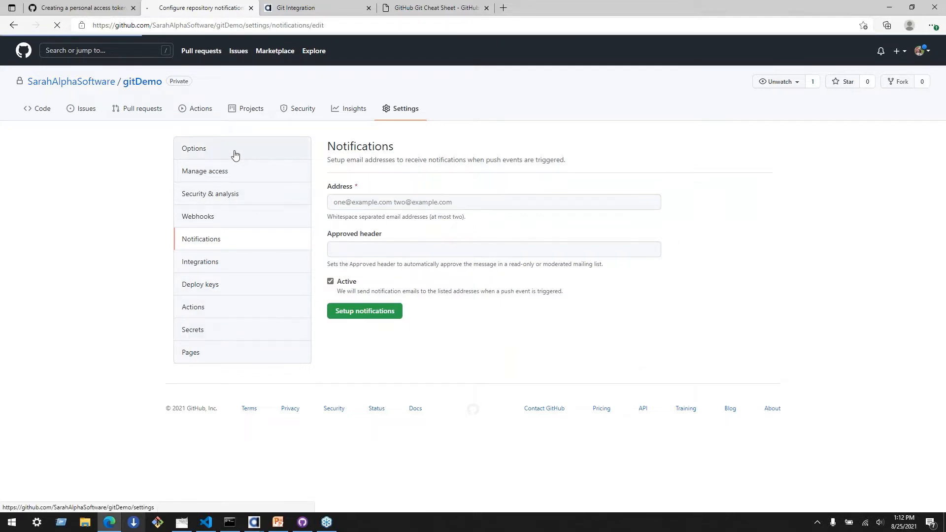
scroll(275, 159, "down", 20)
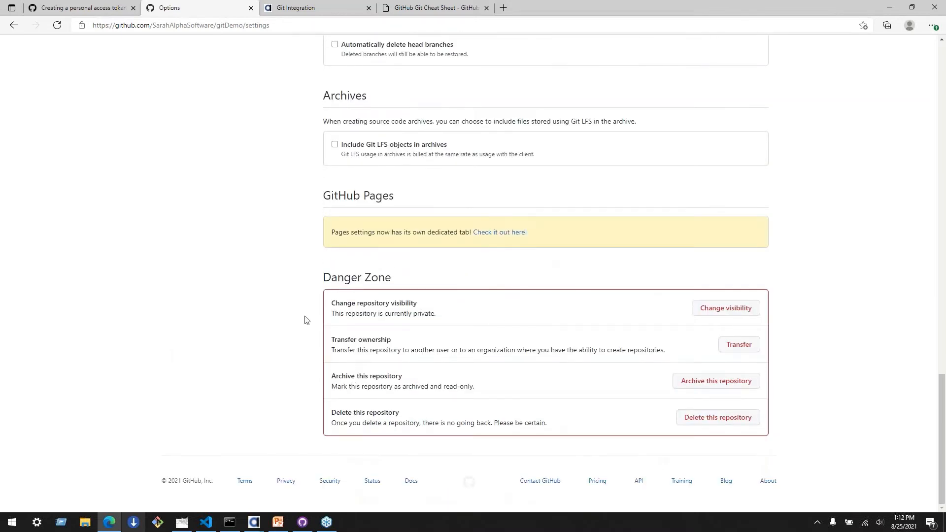
left_click_drag(504, 312, 299, 301)
left_click(416, 304)
double_click(430, 314)
left_click(223, 312)
scroll(222, 312, "up", 20)
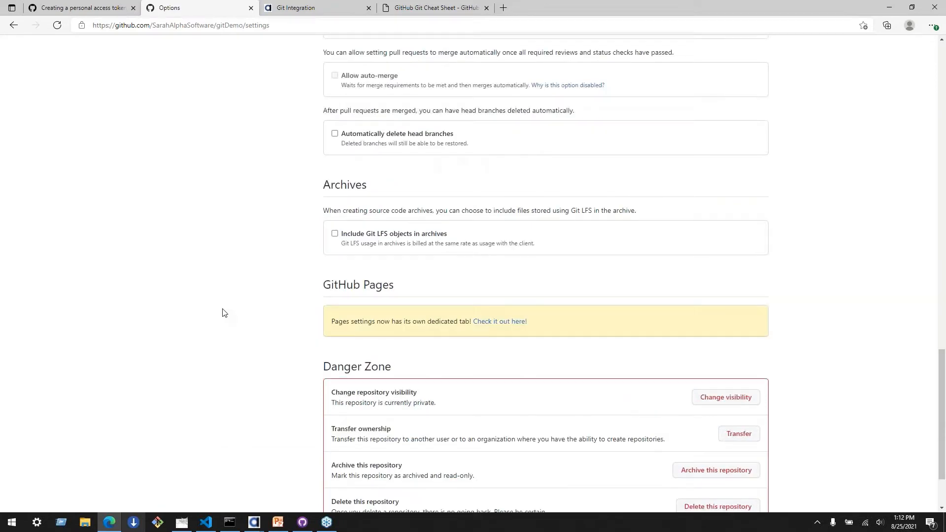
Copy the gitDemo repository's HTTPS URL from the quick setup section of its code page.
left_click(39, 111)
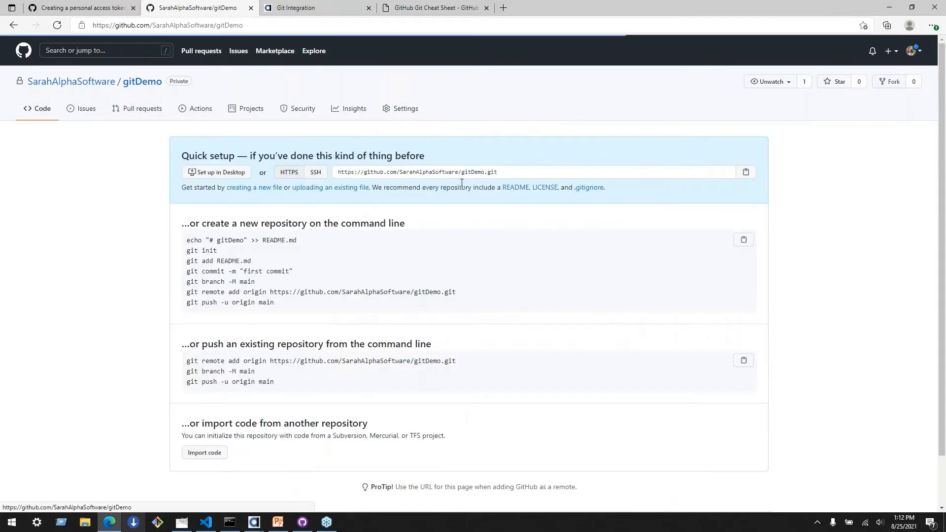
left_click(528, 171)
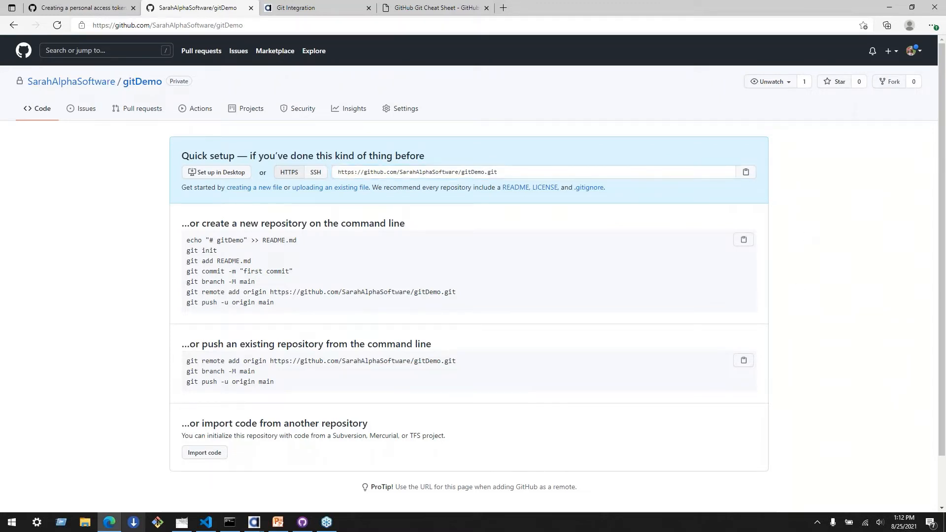
left_click(554, 176)
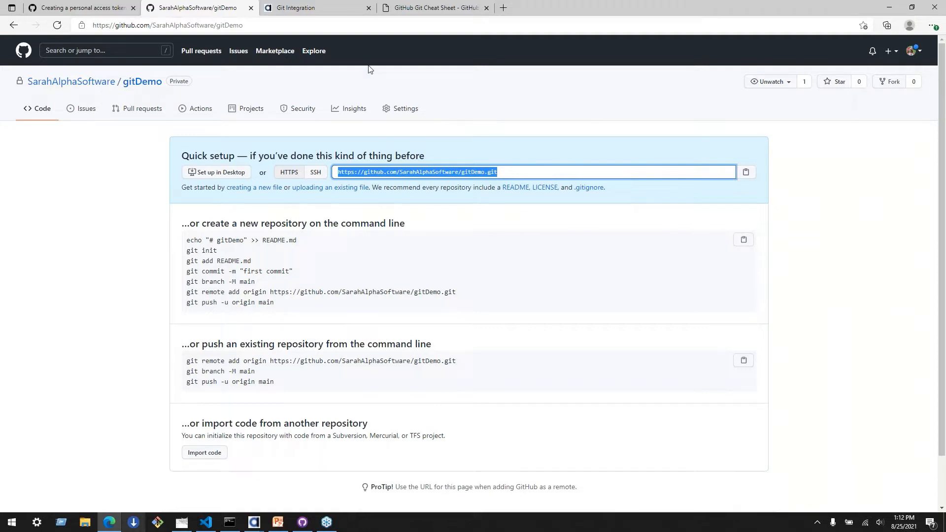
left_click(279, 24)
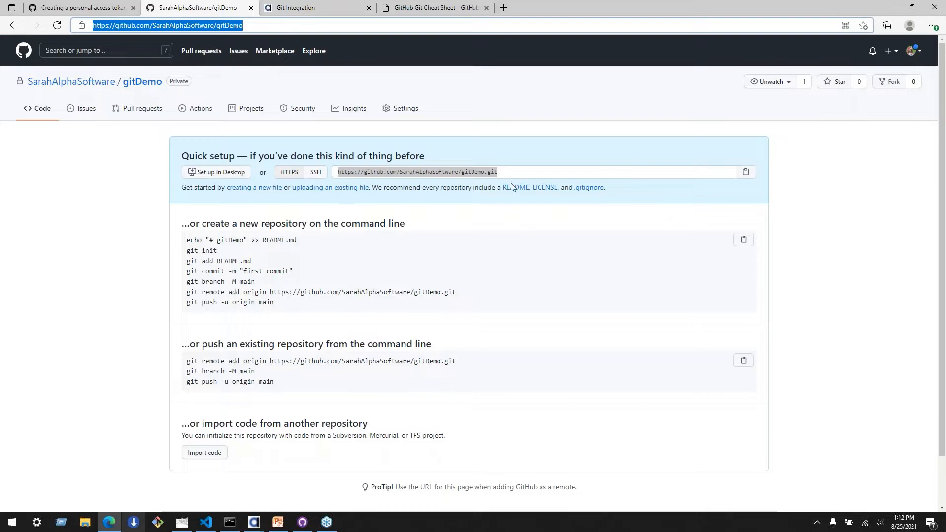
left_click_drag(502, 172, 348, 157)
key("ctrl+c")
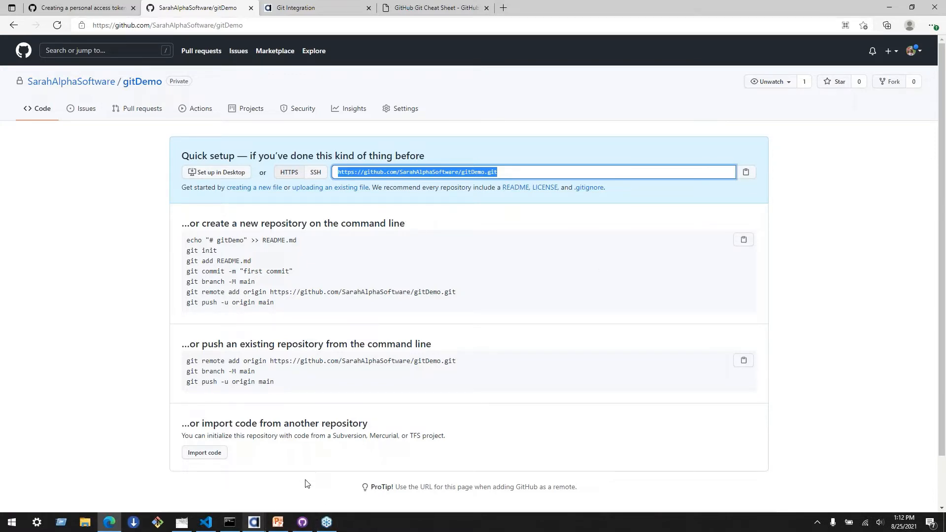
Switch to Alpha Anywhere and start a new project that is created from a GitHub repository.
left_click(254, 522)
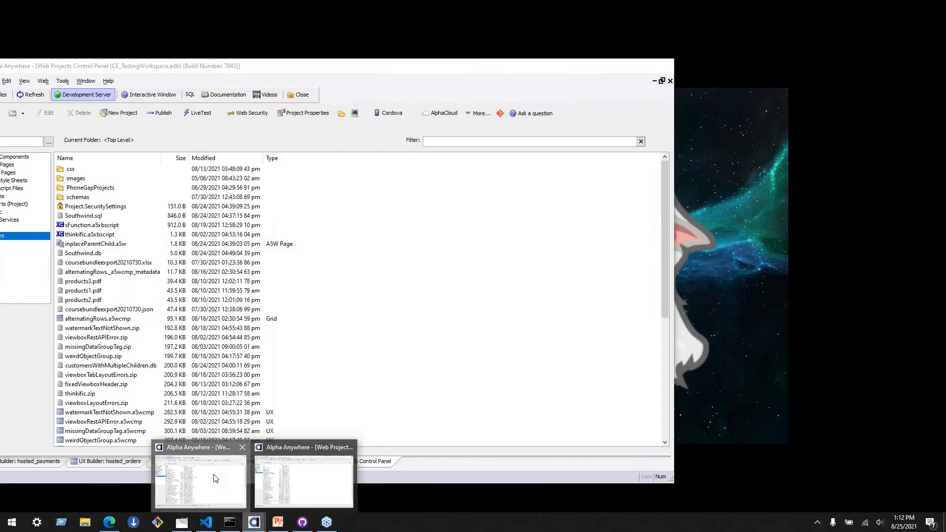
left_click(212, 476)
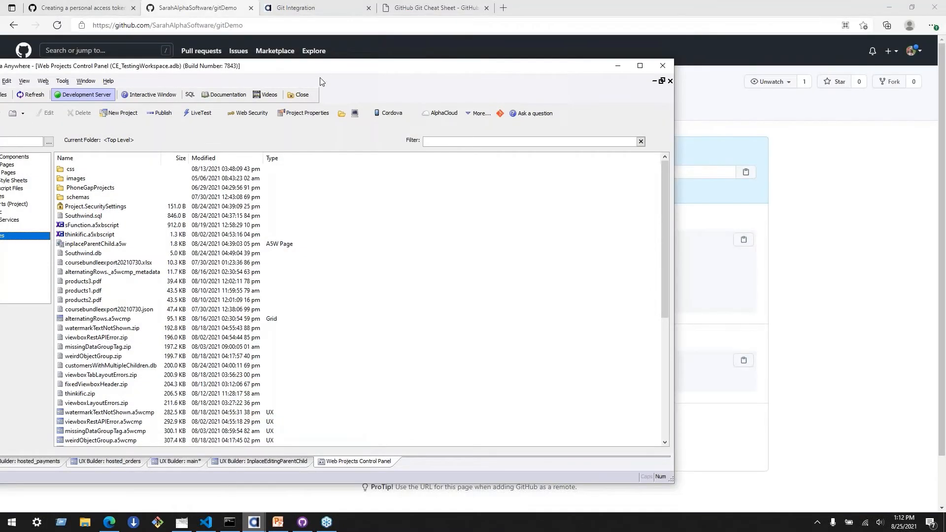
left_click_drag(312, 68, 489, 38)
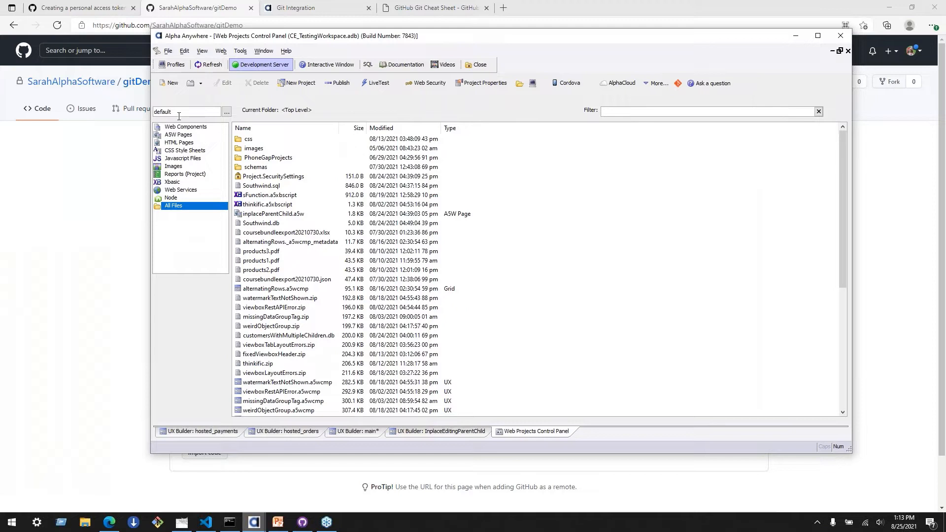
left_click(168, 51)
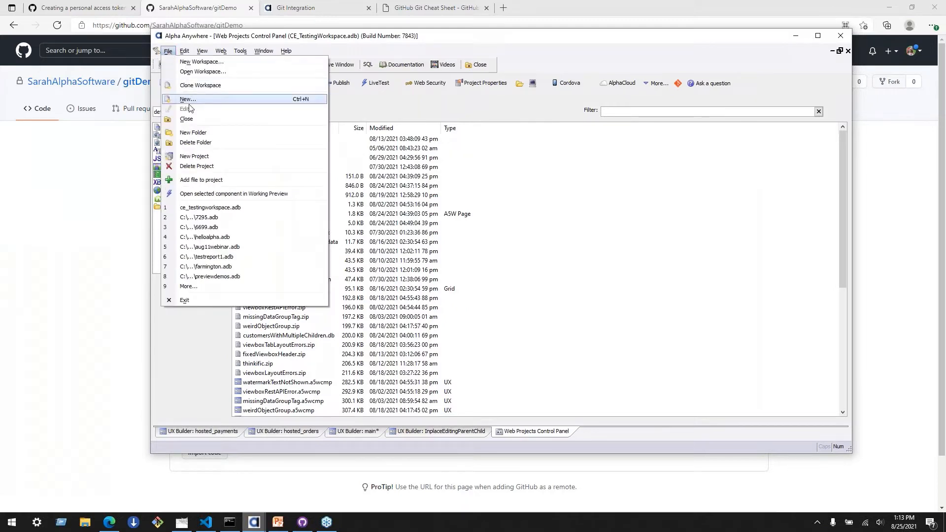
left_click(195, 156)
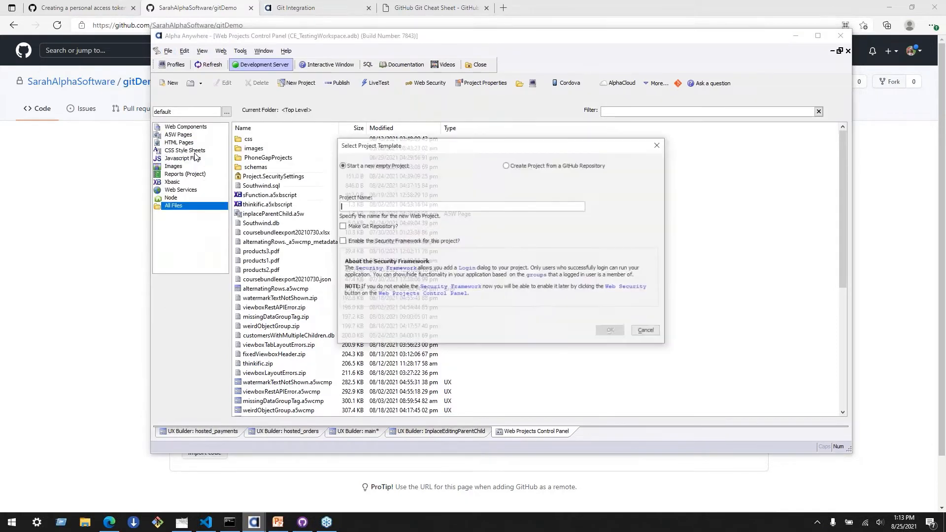
left_click(539, 167)
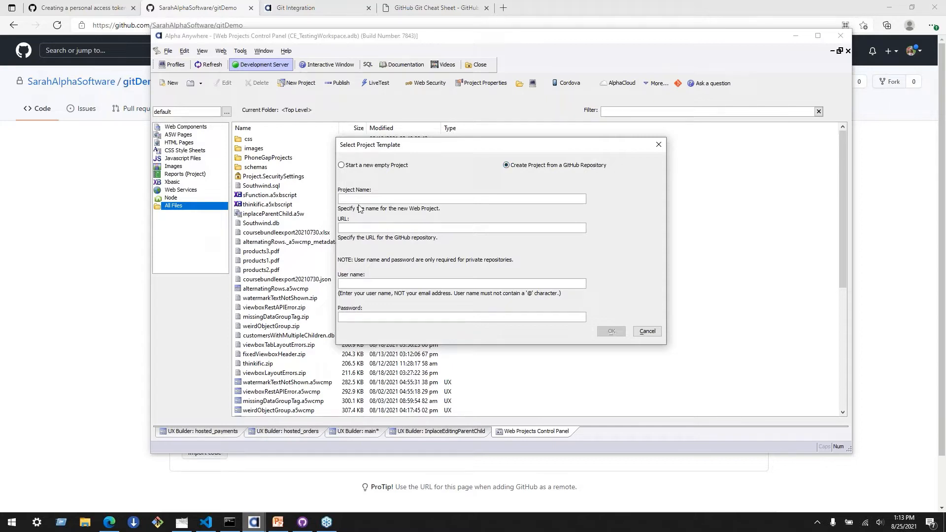
Fill in the copied gitDemo repository URL, the project name GitDemo and the GitHub account's user name.
left_click(364, 228)
key("ctrl+v")
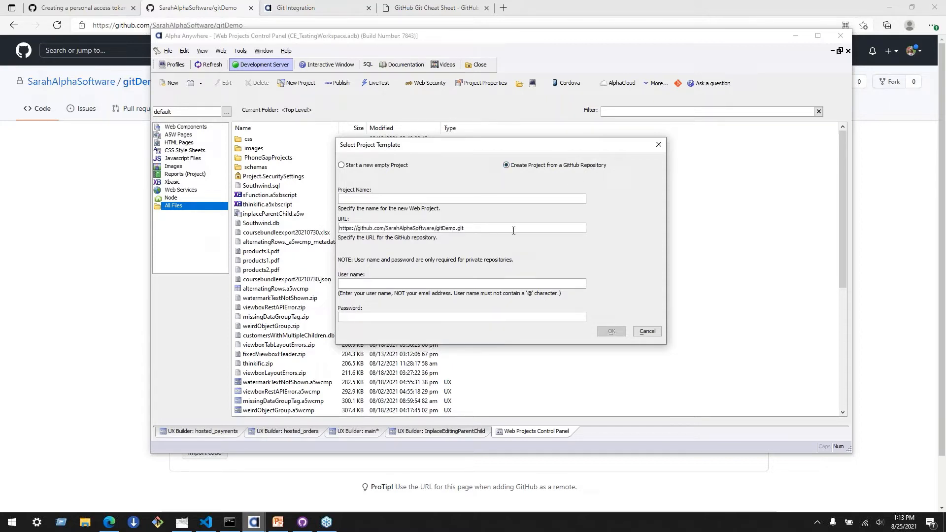
type("GitDemo")
left_click(378, 286)
type("SarahAlphaSof")
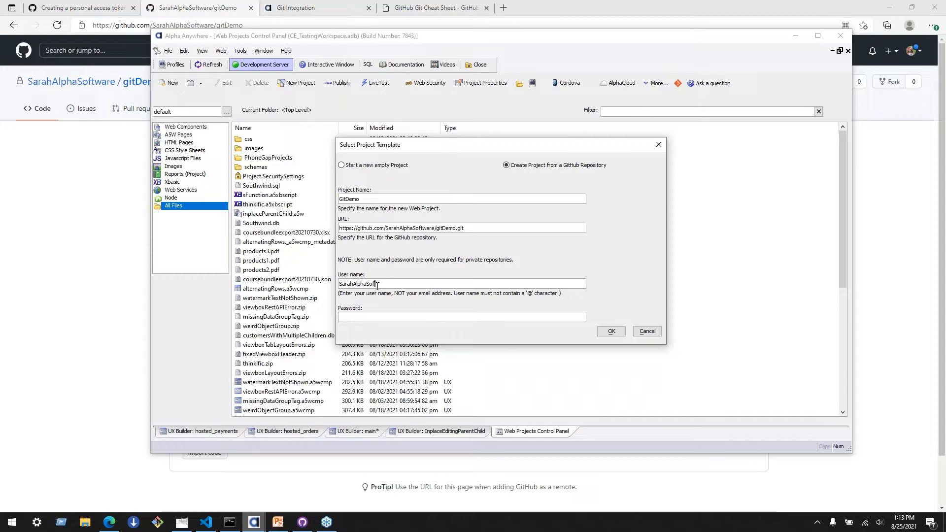
type("tware")
double_click(377, 285)
left_click(439, 316)
Switch to the browser and read the GitHub Docs instructions for creating a personal access token.
left_click(95, 11)
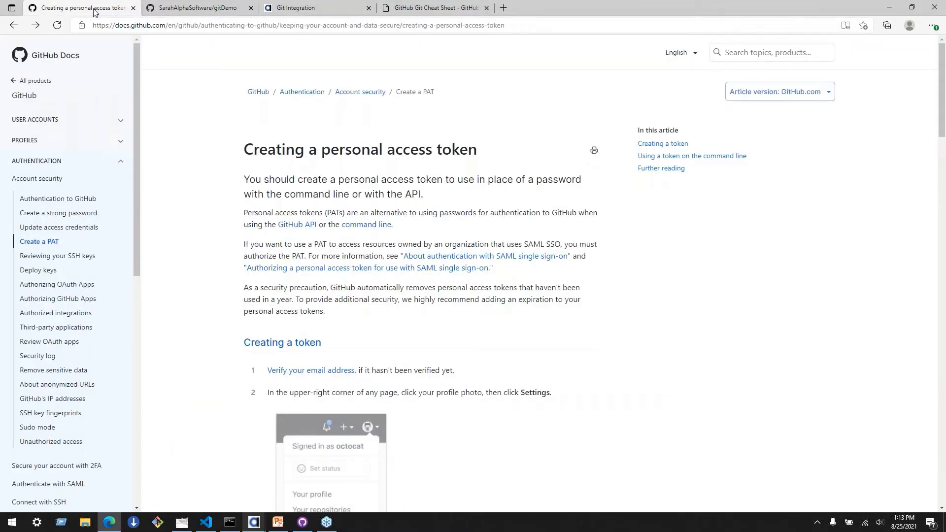
left_click(555, 26)
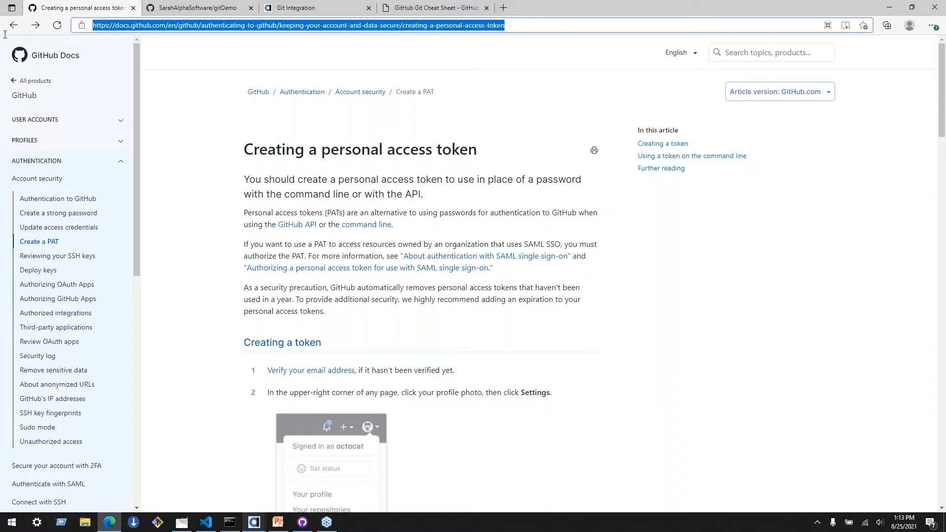
left_click(271, 208)
scroll(271, 208, "down", 5)
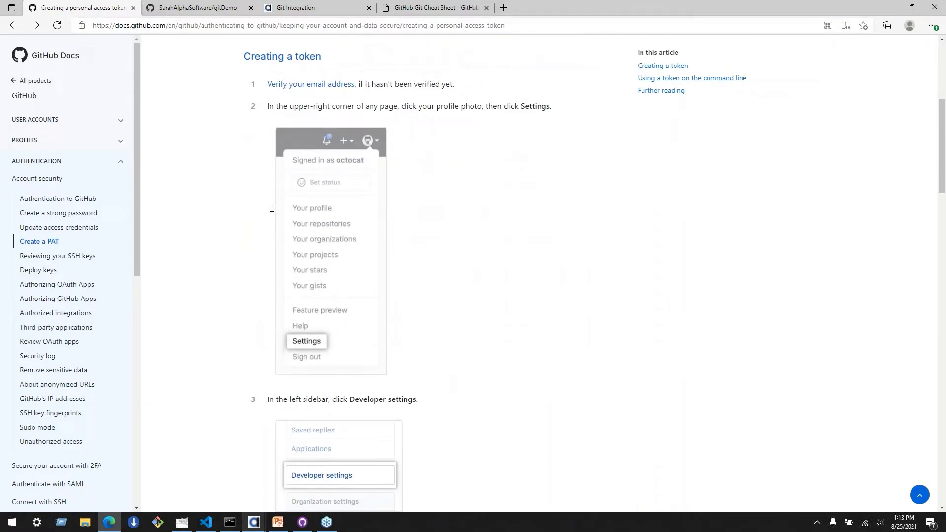
scroll(272, 208, "down", 3)
scroll(374, 267, "up", 1)
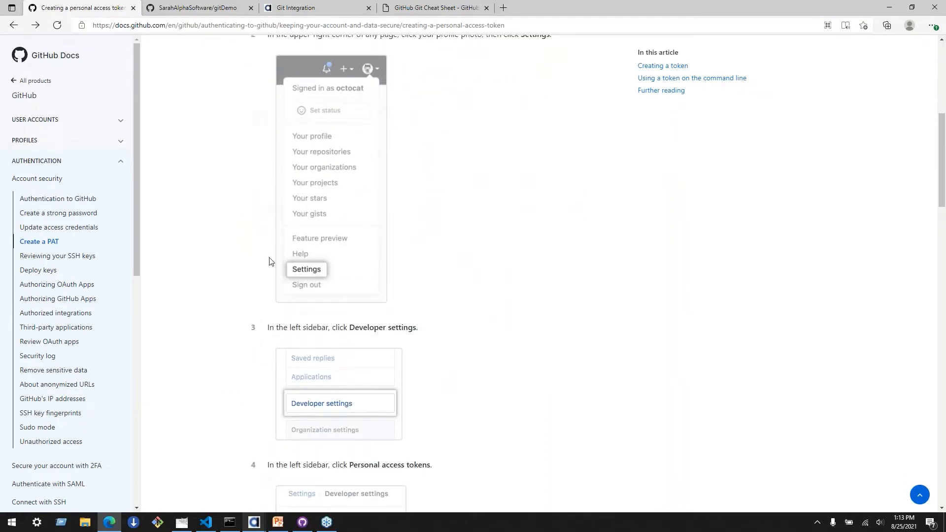
scroll(270, 261, "down", 3)
scroll(282, 265, "down", 3)
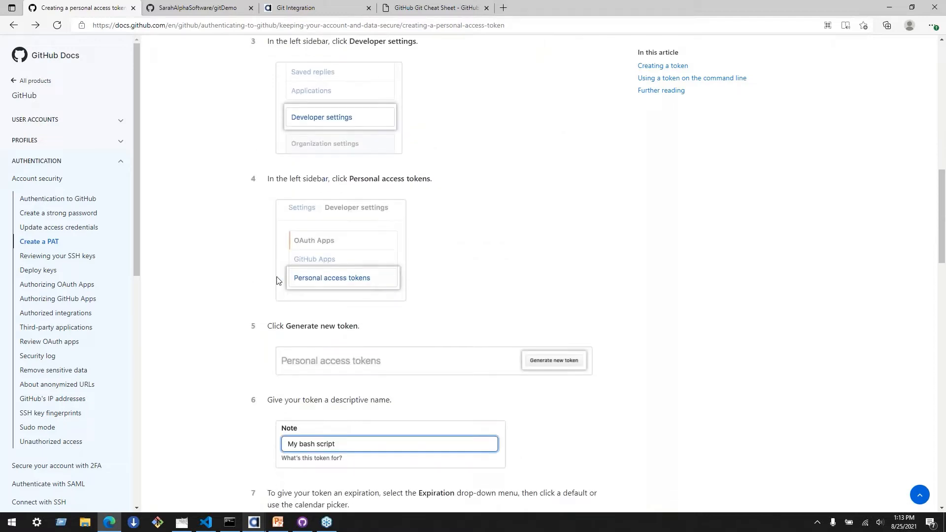
scroll(510, 281, "up", 12)
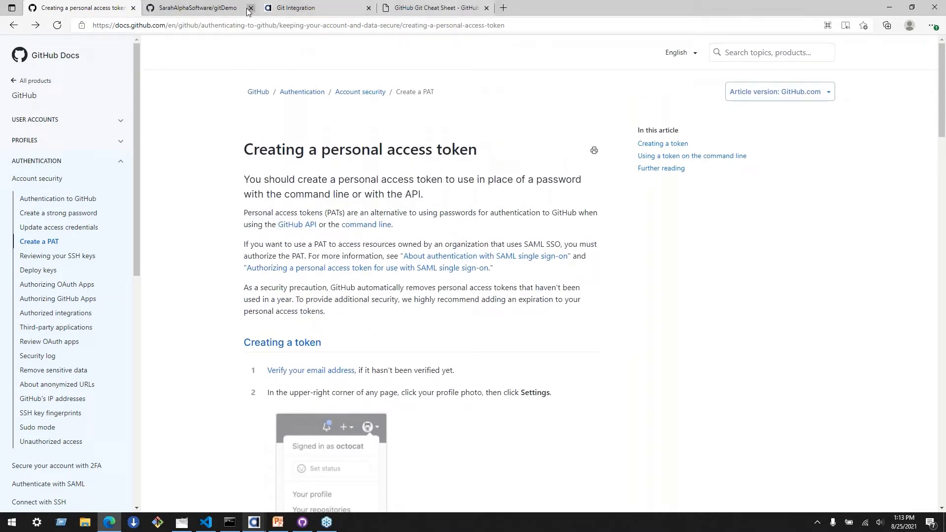
Open the GitHub account's developer settings and start a new personal access token.
left_click(207, 8)
left_click(912, 51)
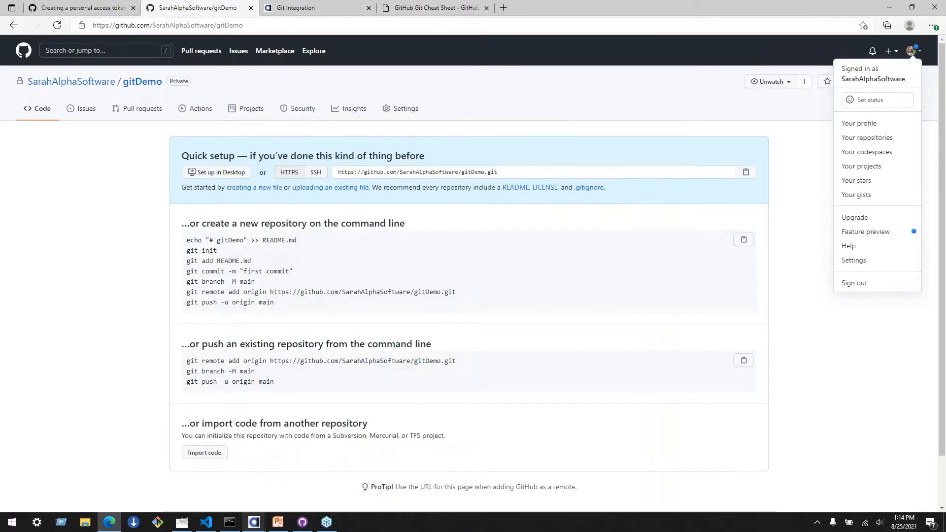
left_click(889, 261)
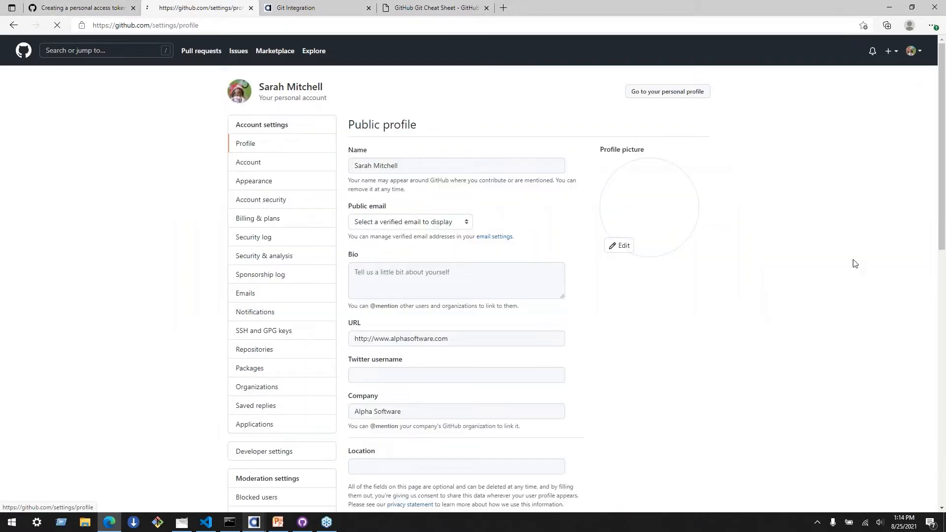
scroll(271, 431, "down", 2)
left_click(279, 380)
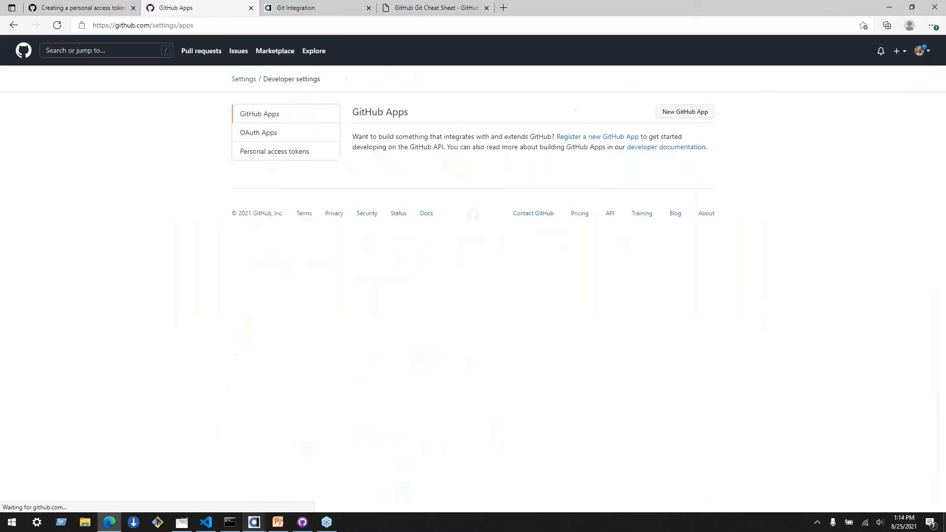
left_click(288, 153)
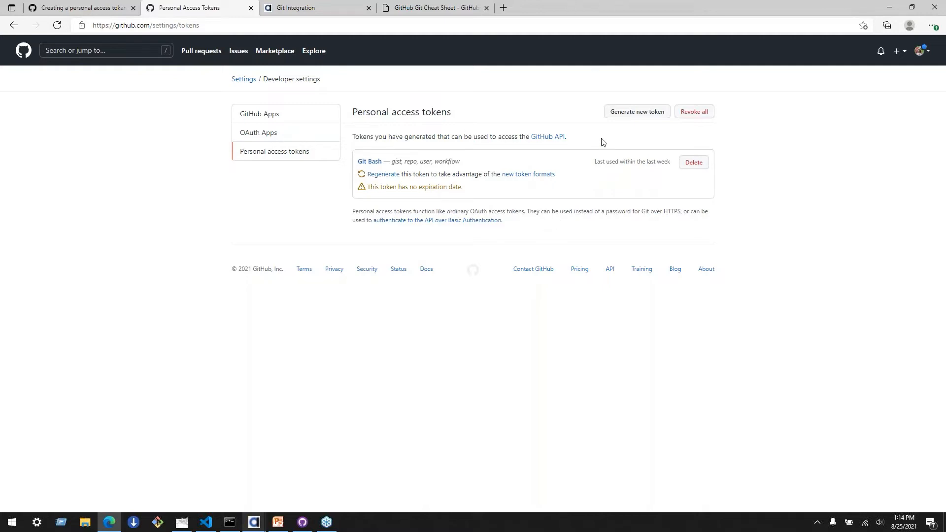
left_click(624, 112)
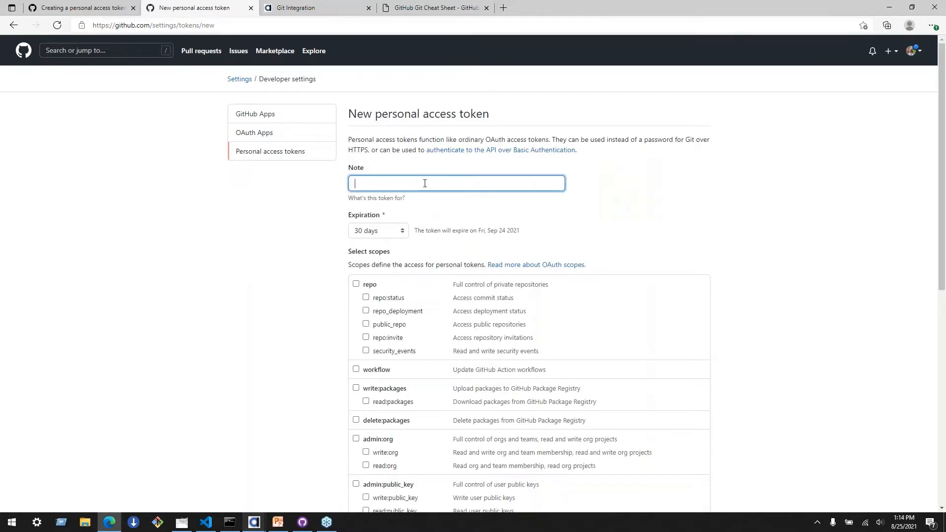
Label the new token GitDemo and give it a custom expiration date of 08/27/2021.
type("GitDemo")
left_click(377, 230)
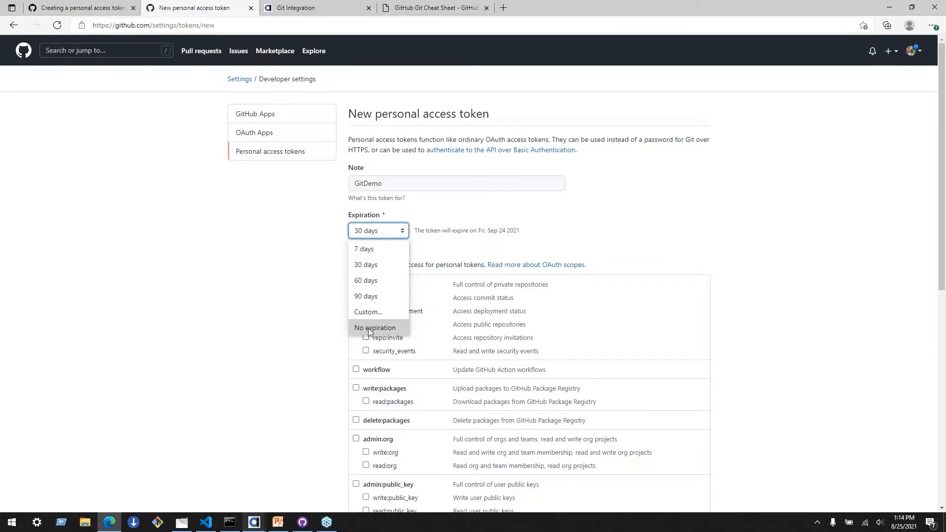
left_click(368, 312)
left_click(426, 236)
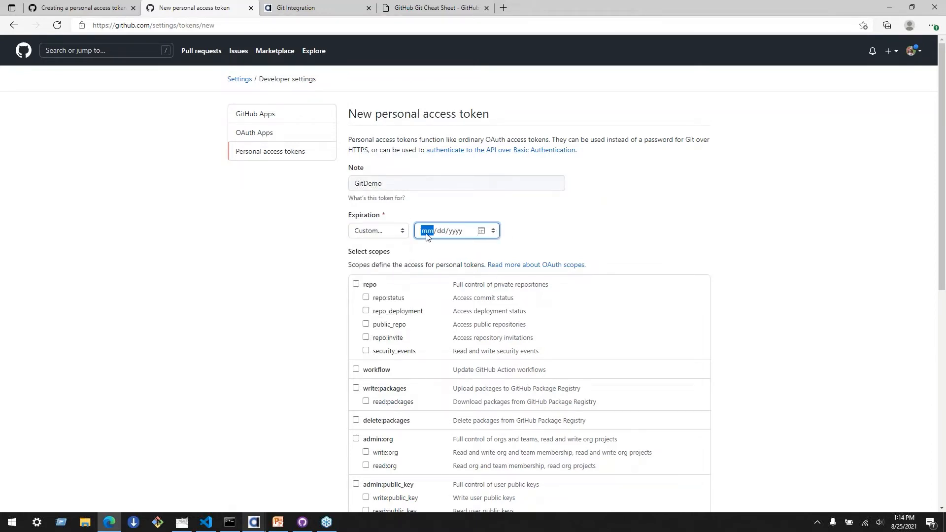
left_click(482, 230)
left_click(495, 325)
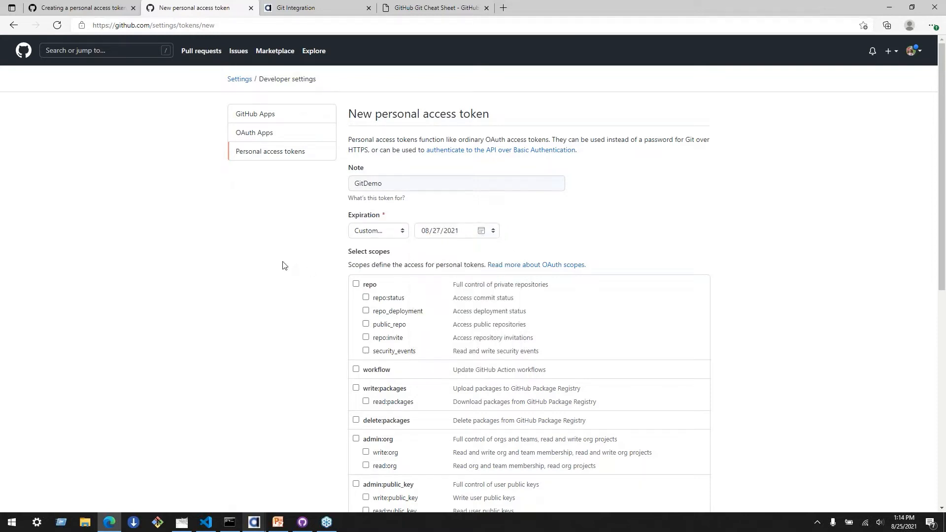
Grant the token the full repo scope, generate it and copy the new token value.
scroll(391, 289, "down", 3)
left_click(356, 141)
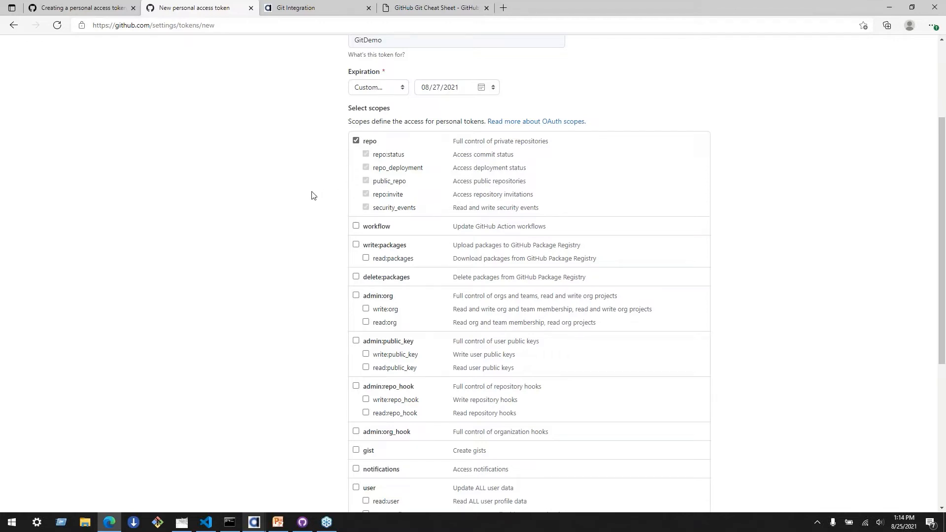
scroll(312, 195, "down", 4)
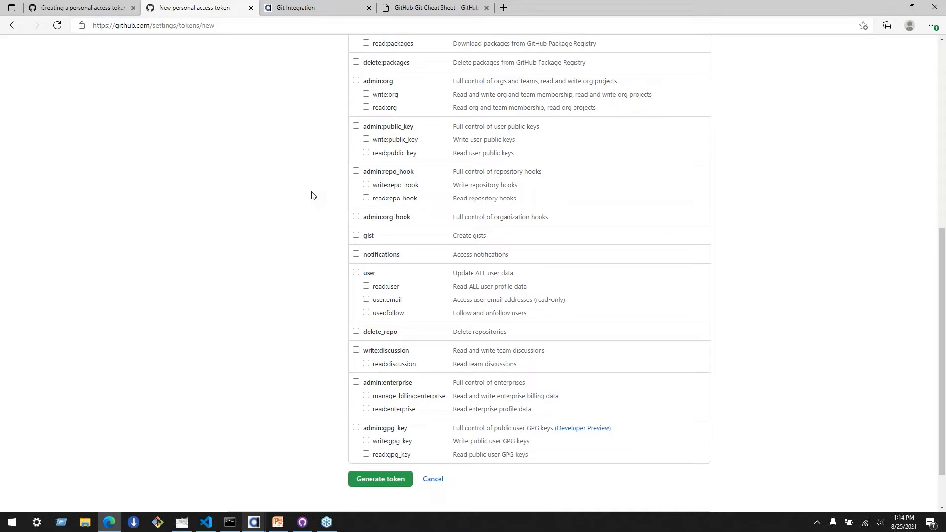
scroll(311, 195, "down", 1)
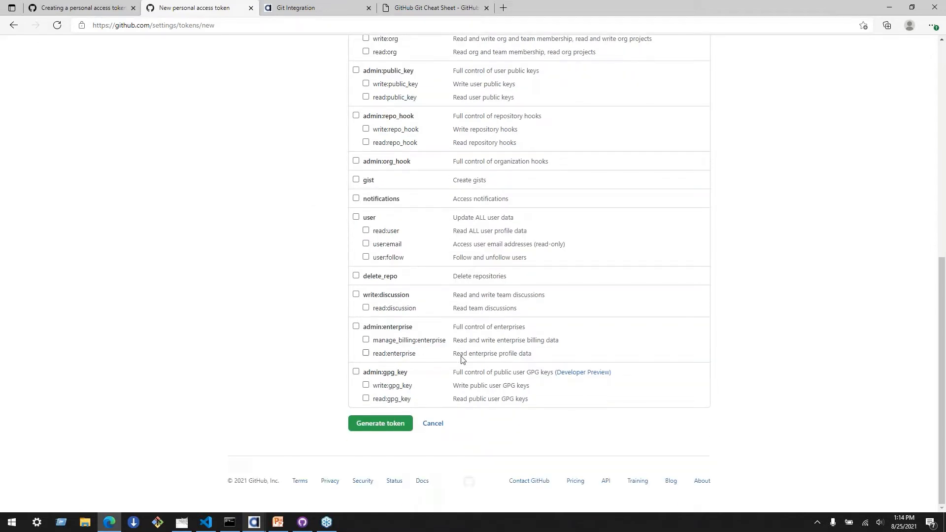
scroll(377, 405, "up", 3)
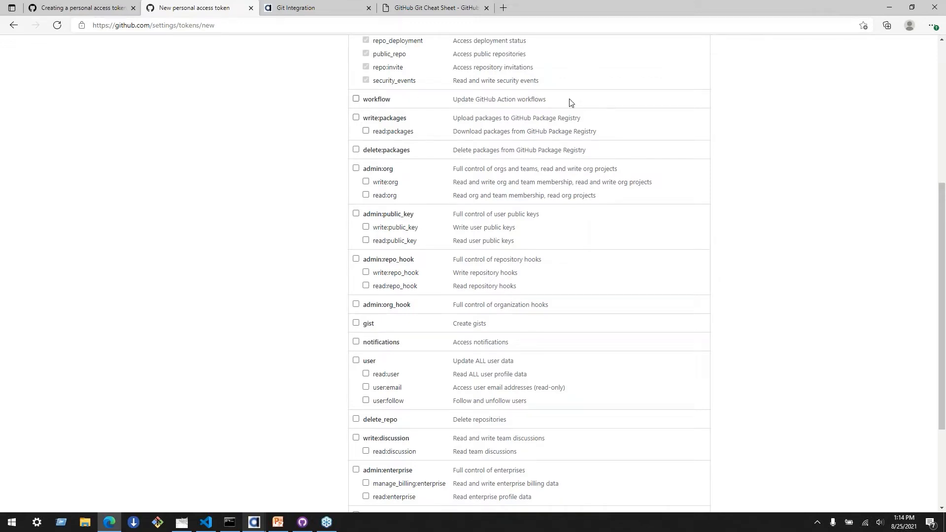
scroll(515, 276, "down", 3)
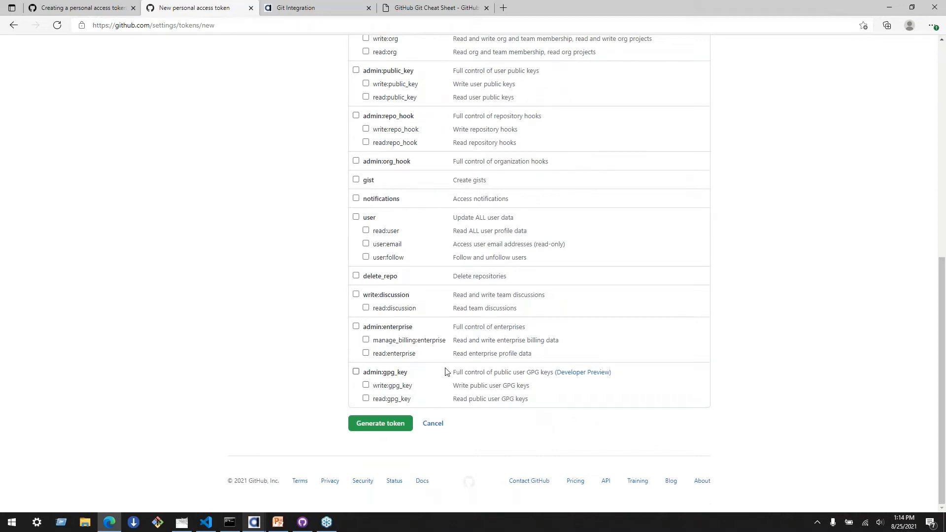
left_click(369, 427)
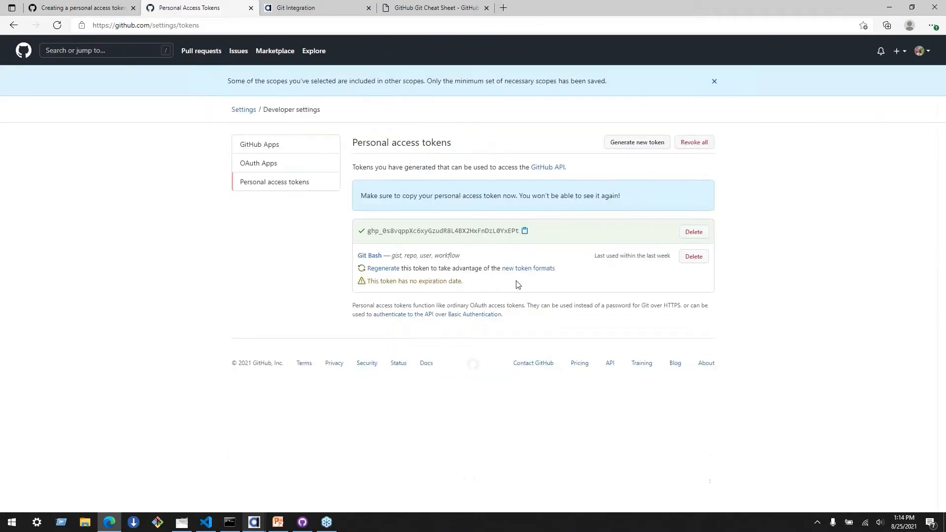
left_click(525, 232)
Return to Alpha Anywhere, paste the personal access token as the password and create the GitDemo project.
mouse_move(257, 523)
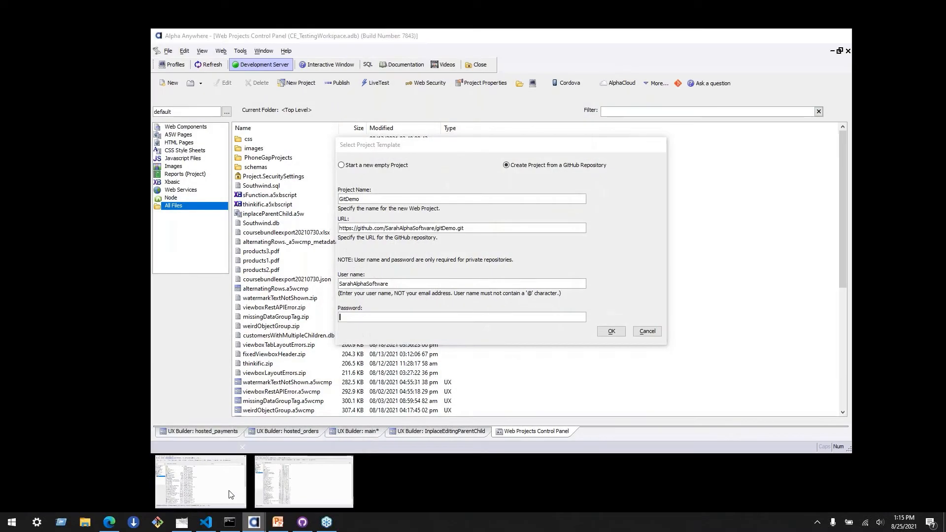
left_click(228, 490)
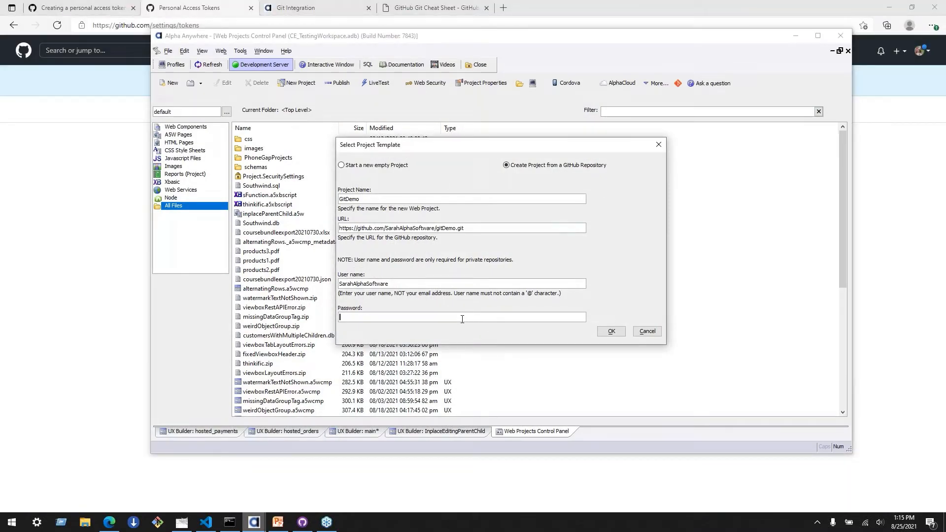
key("ctrl+v")
left_click(610, 331)
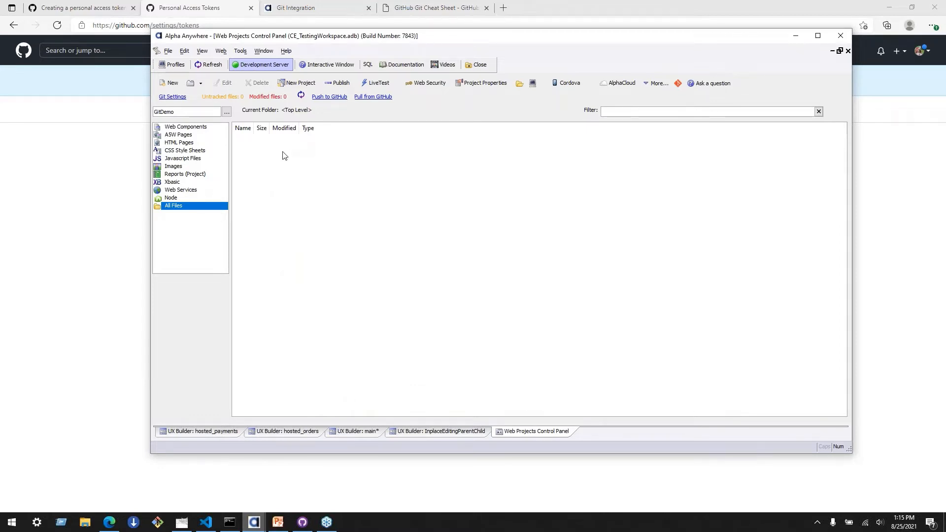
Create a new UX component in the GitDemo project from the UX_Ad_Hoc_SQL_QueryBuilder system template and dismiss its help window.
left_click(170, 83)
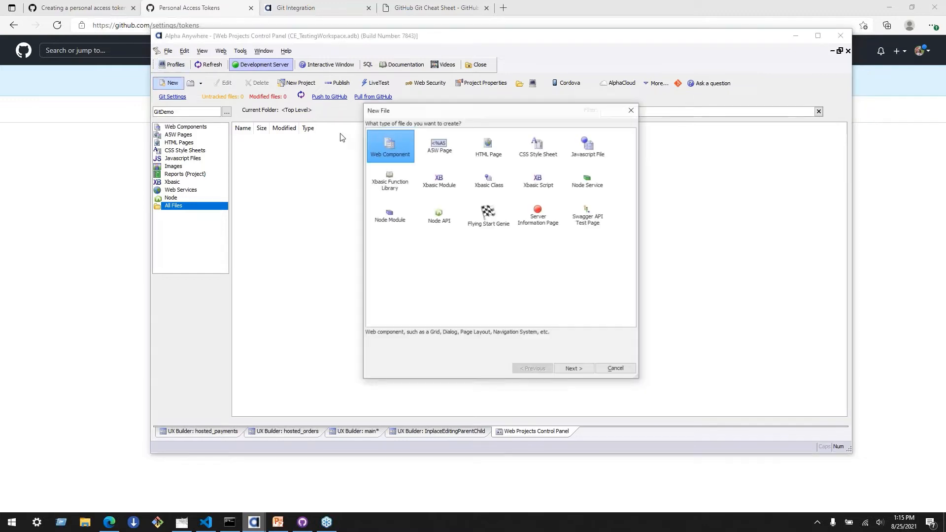
left_click(573, 370)
left_click(574, 370)
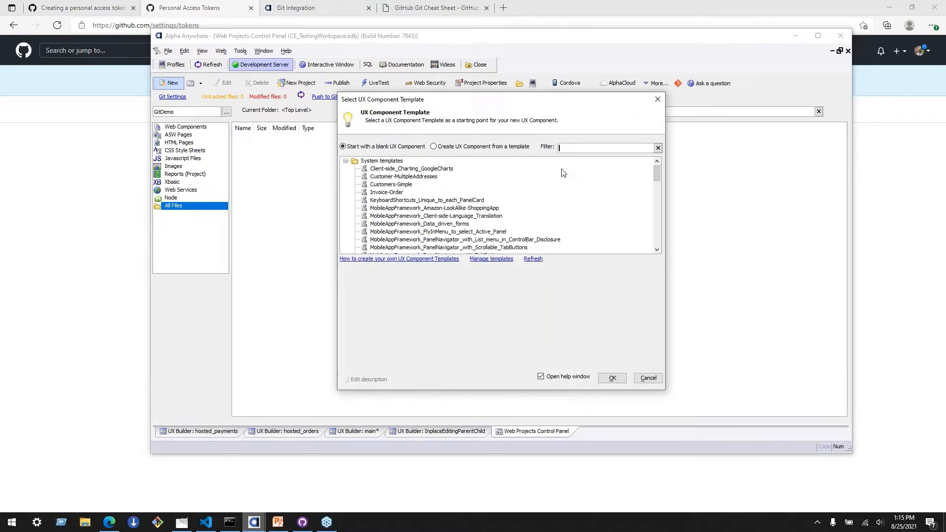
scroll(563, 173, "down", 5)
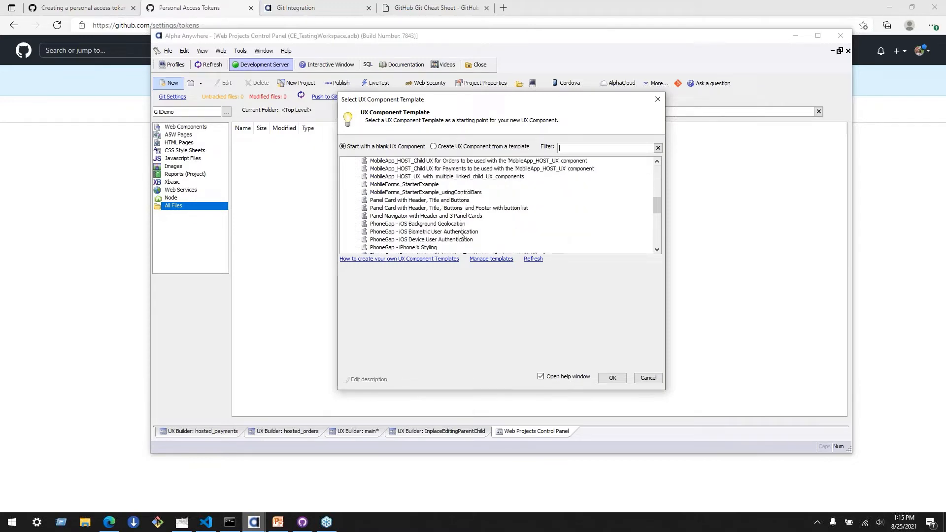
scroll(461, 235, "down", 2)
scroll(461, 235, "down", 1)
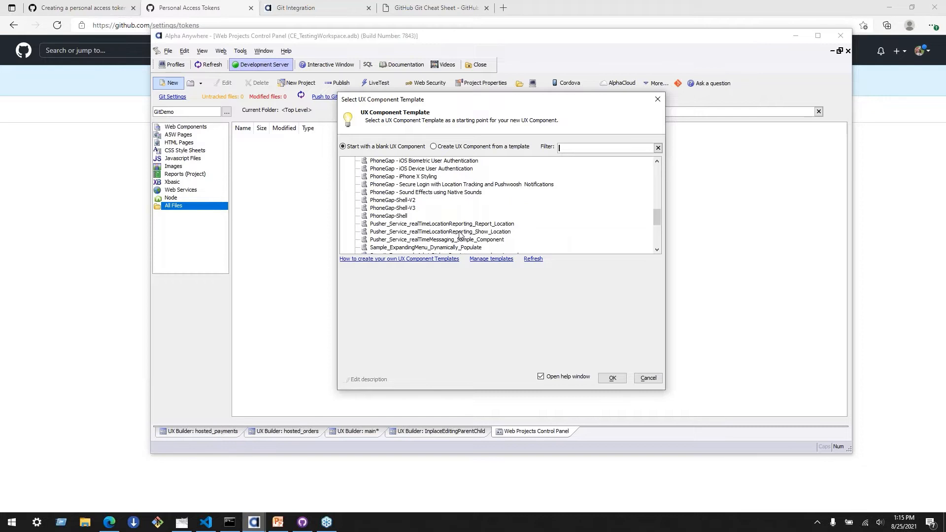
scroll(461, 234, "down", 3)
scroll(461, 234, "down", 2)
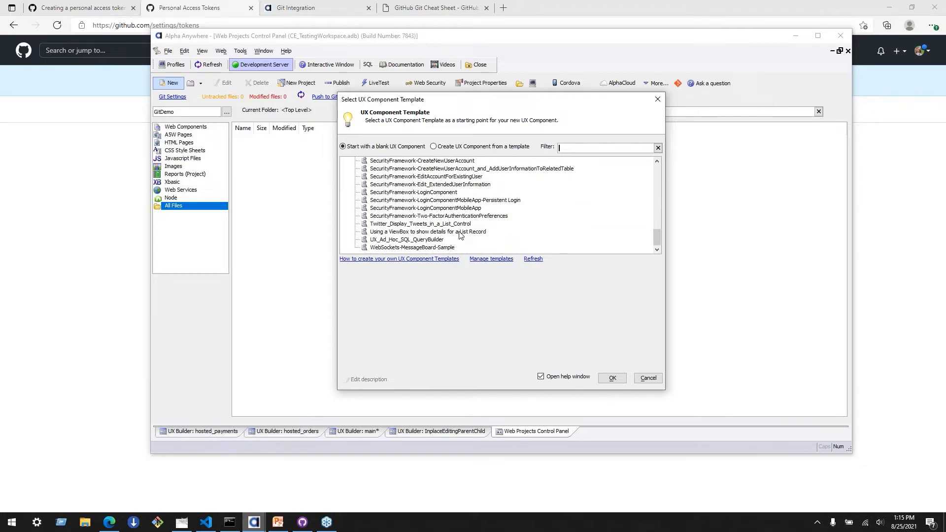
double_click(426, 240)
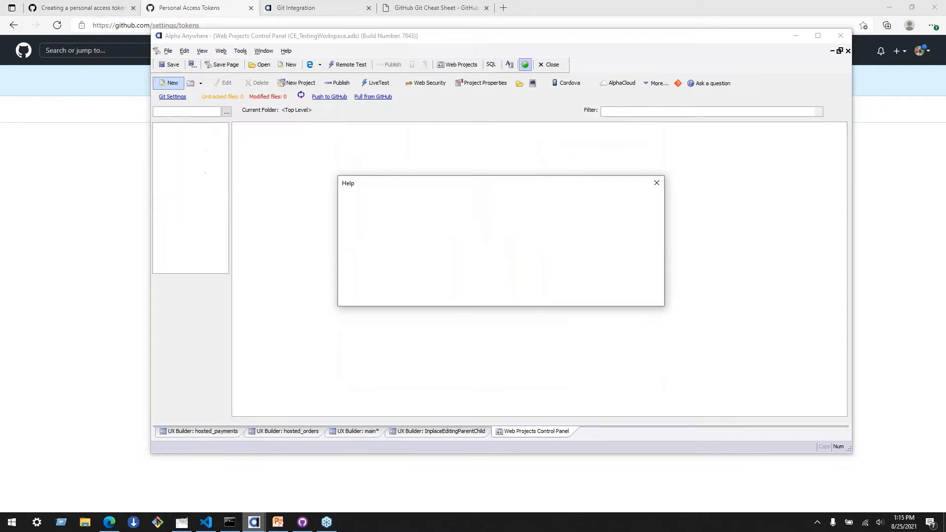
left_click(651, 298)
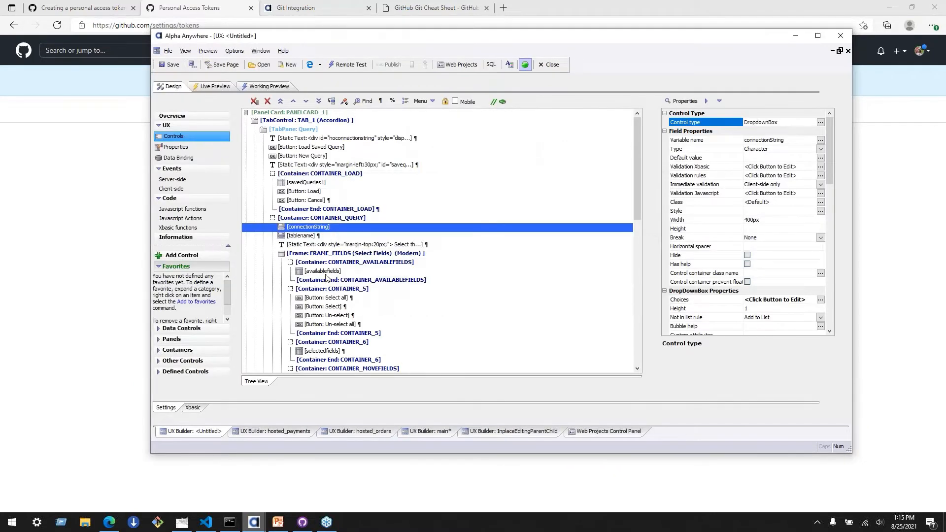
Save the new UX component in the GitDemo project as adHocSQLQueryBuilder and return to the Web Projects Control Panel.
left_click(173, 65)
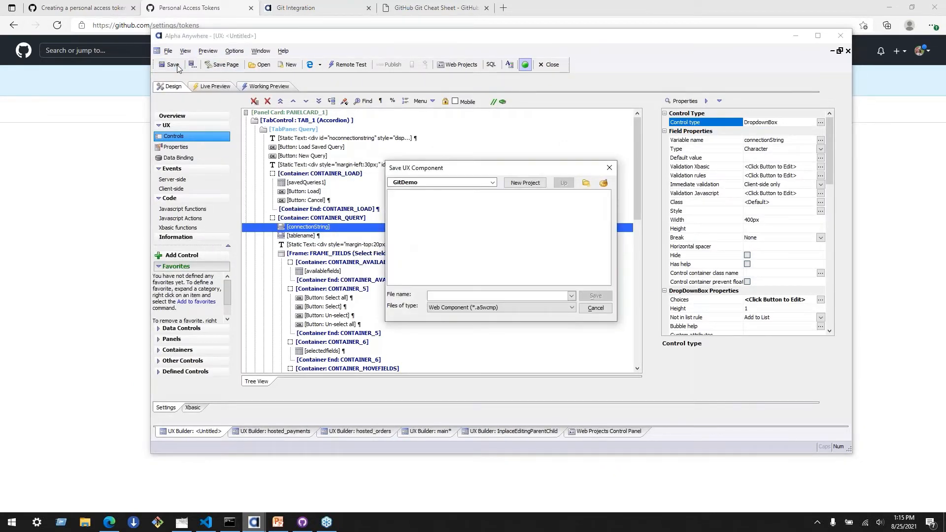
type("adHocSQLQueryBuilder")
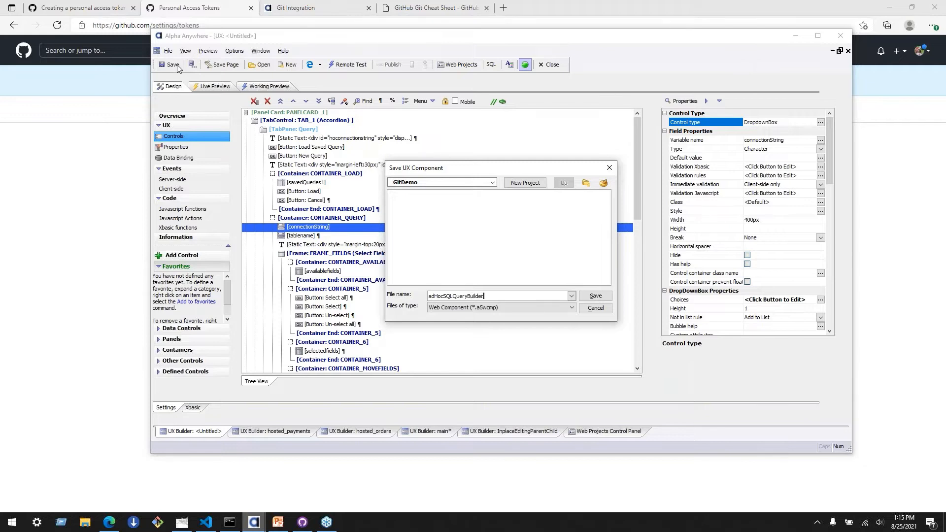
left_click(595, 295)
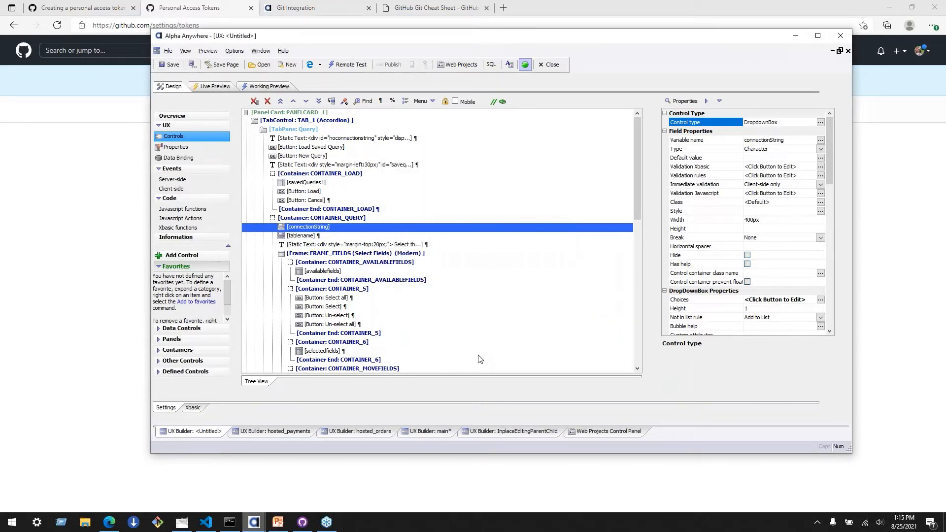
left_click(632, 433)
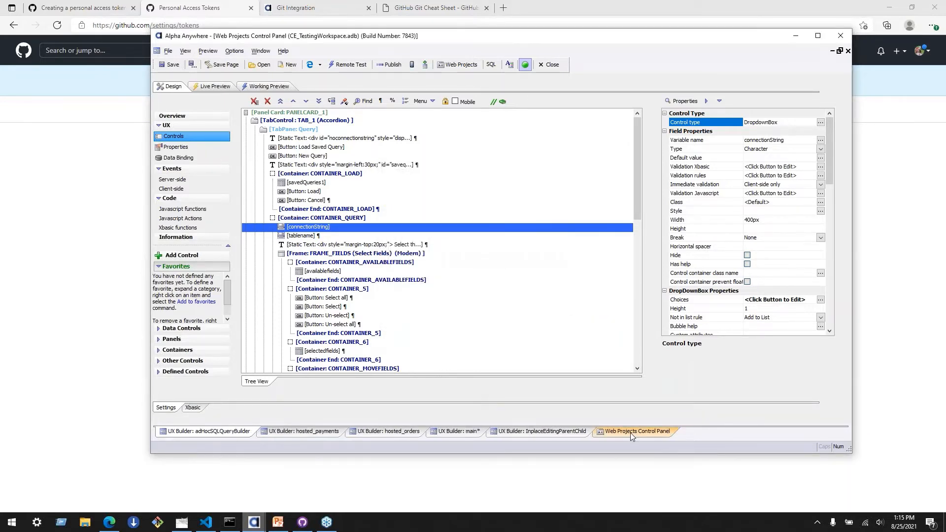
left_click(274, 140)
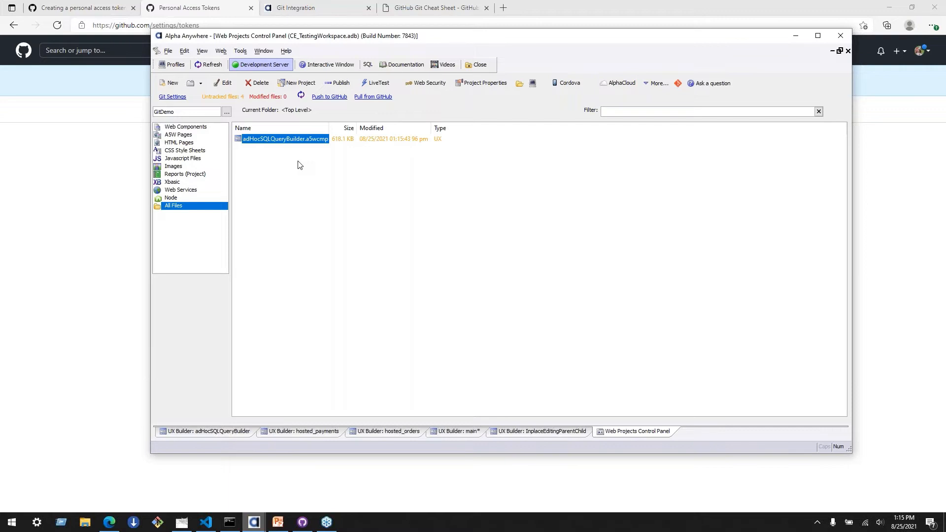
left_click(380, 148)
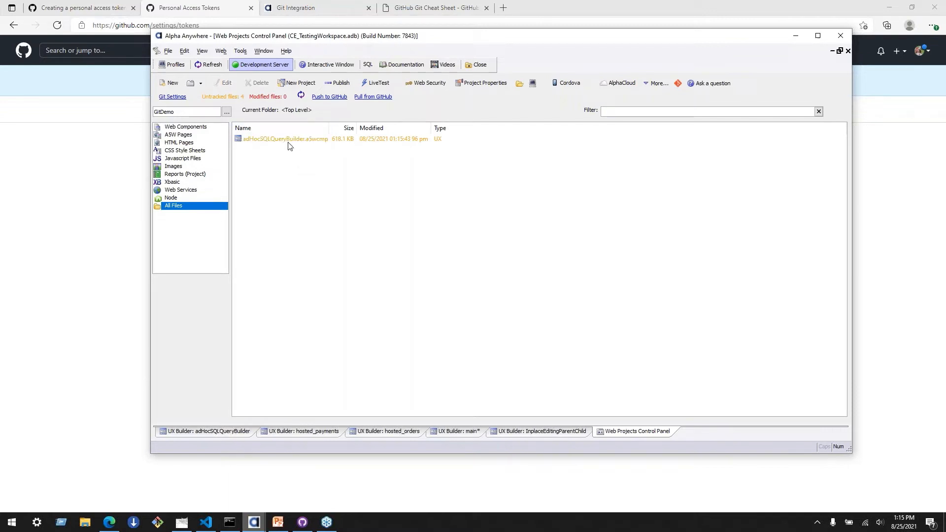
left_click(290, 144)
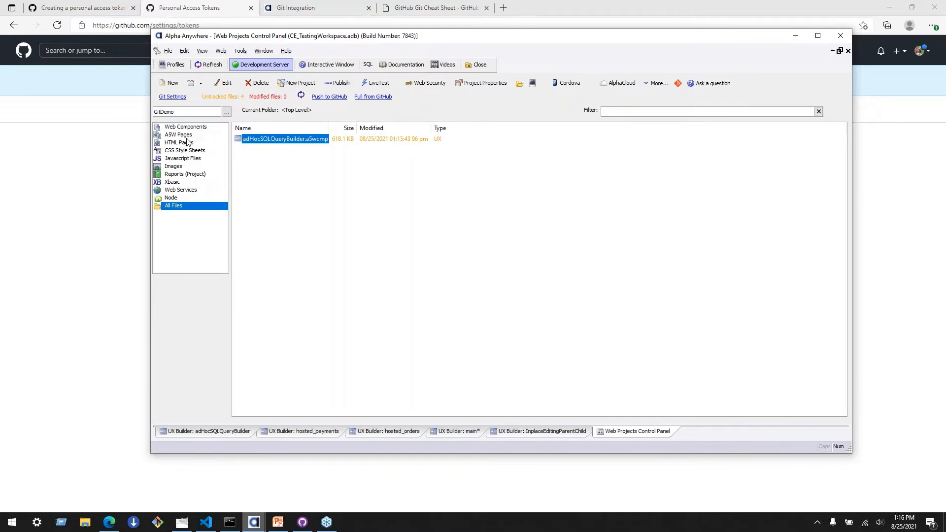
left_click(561, 179)
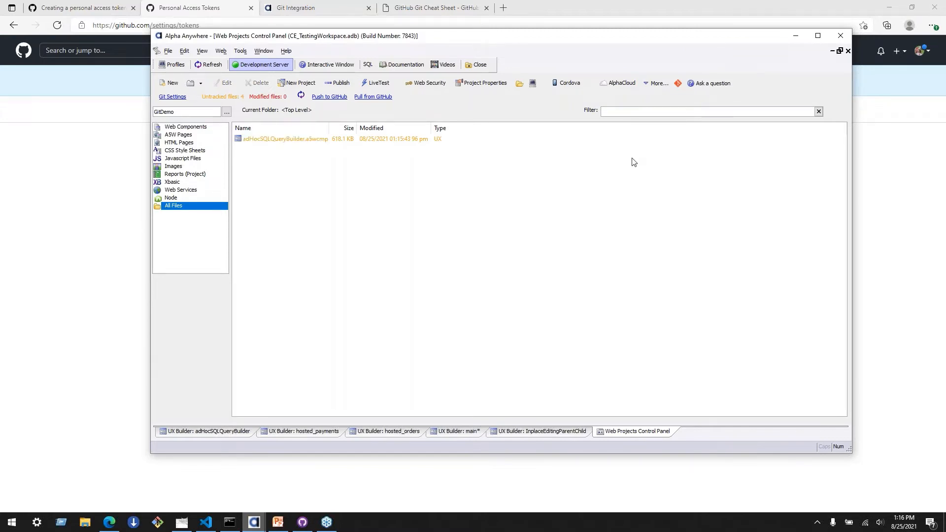
left_click(272, 140)
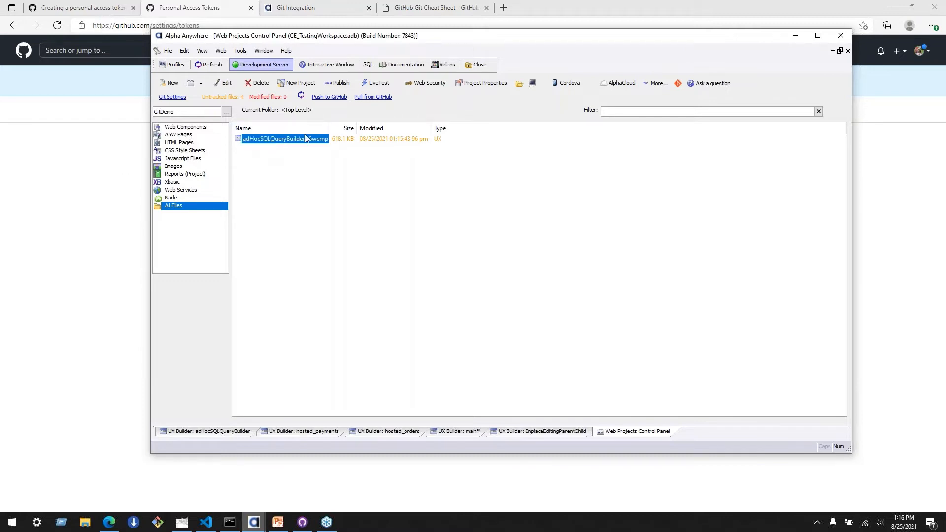
left_click(679, 84)
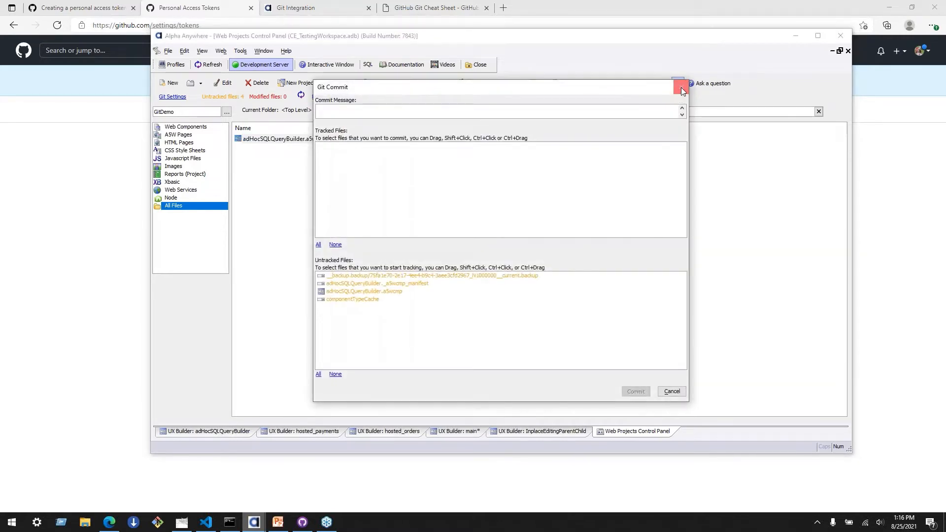
left_click(681, 87)
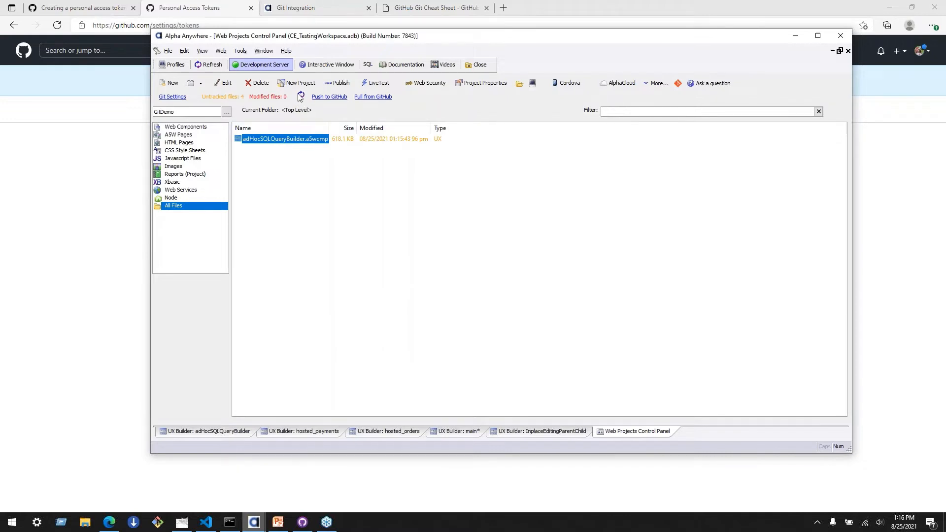
Commit the untracked adHocSQLQueryBuilder.a5wcmp file to Git with the message "initial commit of sql query builder".
left_click(678, 83)
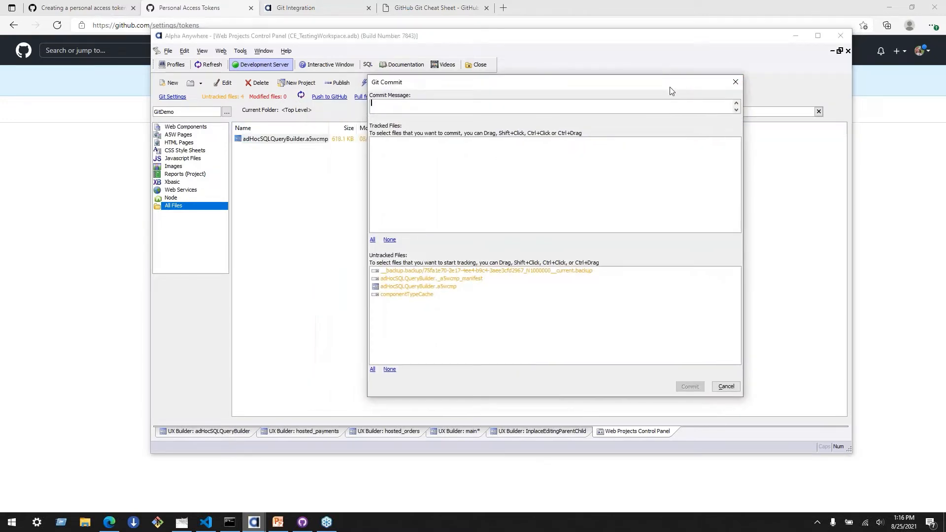
left_click_drag(670, 91, 702, 92)
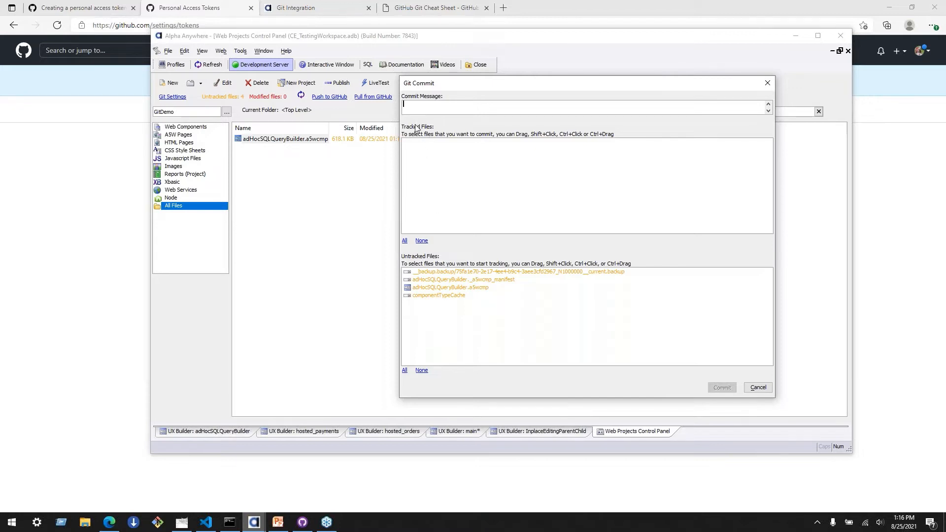
left_click(413, 143)
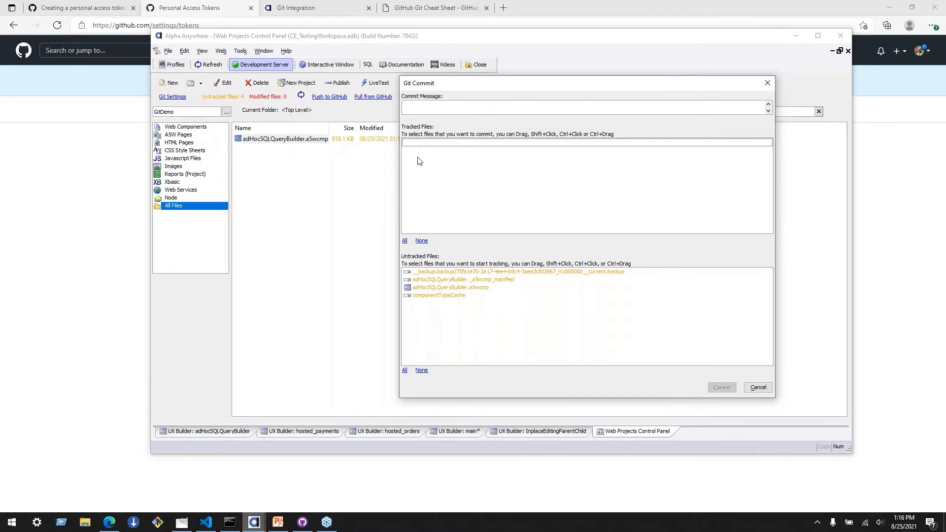
left_click(441, 288)
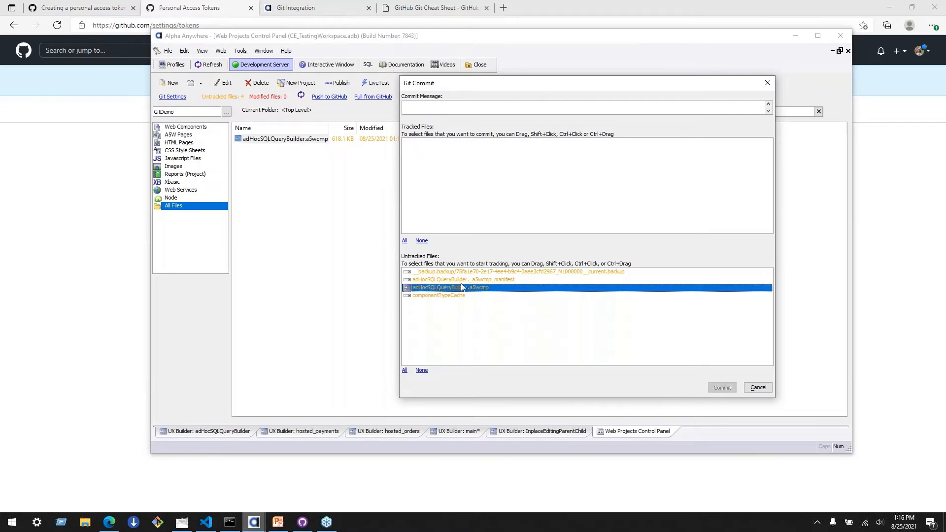
left_click(434, 104)
type("initial commit of sql query builder")
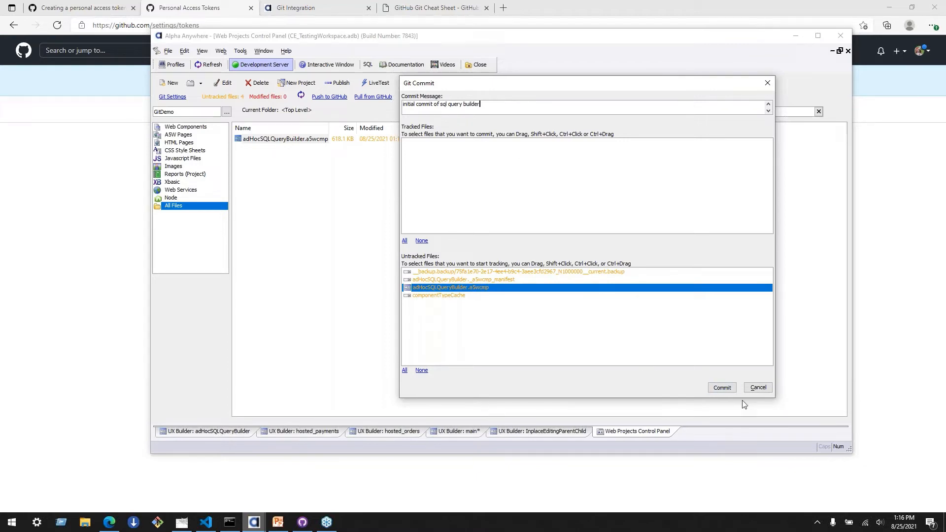
left_click(723, 389)
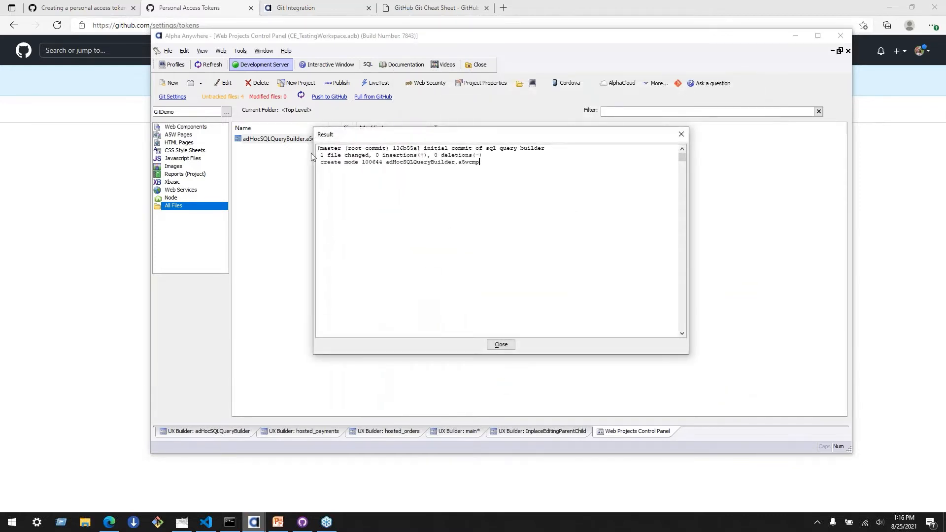
Review the commit result for its branch, message, change summary and created file, and close it.
left_click_drag(528, 158, 206, 146)
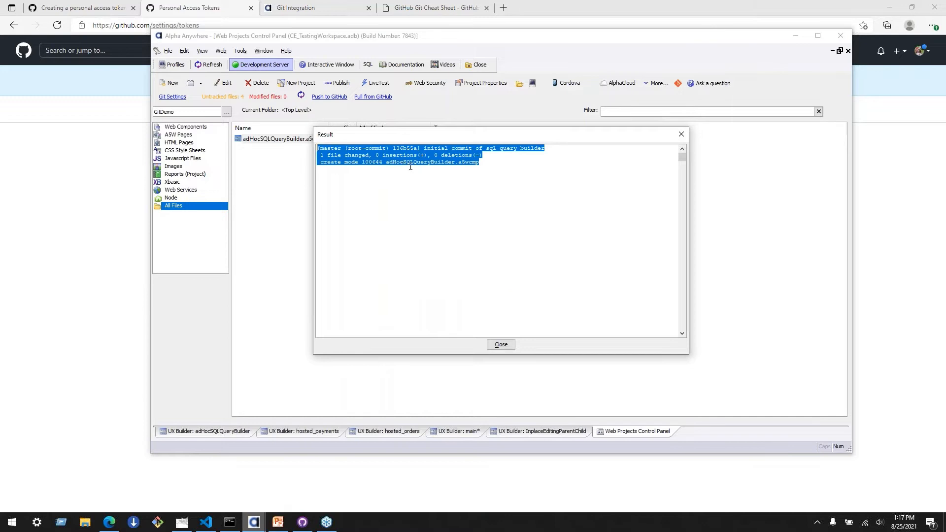
left_click(385, 147)
left_click_drag(385, 148, 523, 151)
left_click(524, 151)
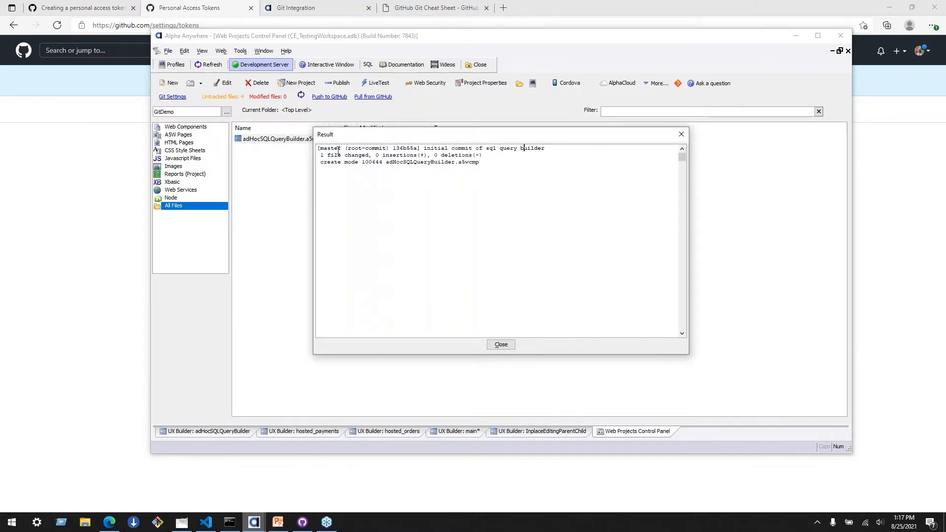
left_click_drag(318, 154, 370, 156)
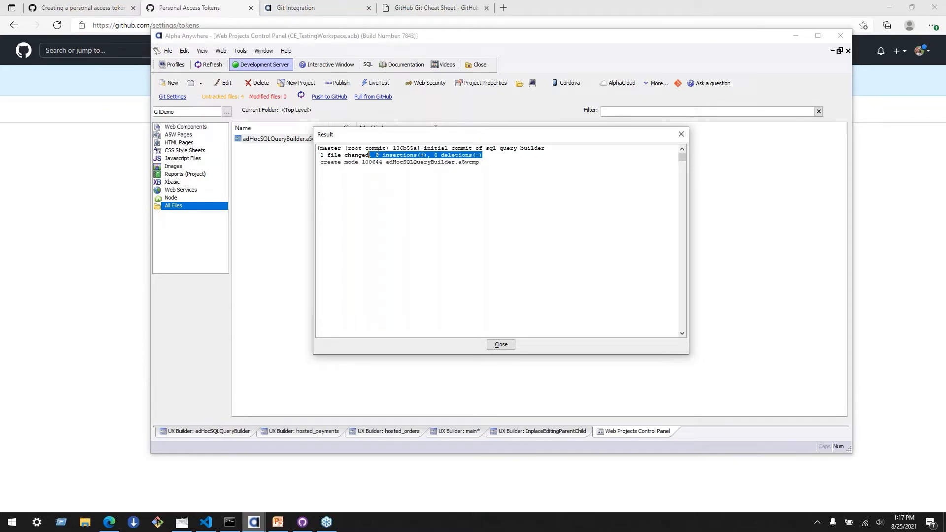
left_click(378, 162)
left_click_drag(330, 162, 490, 164)
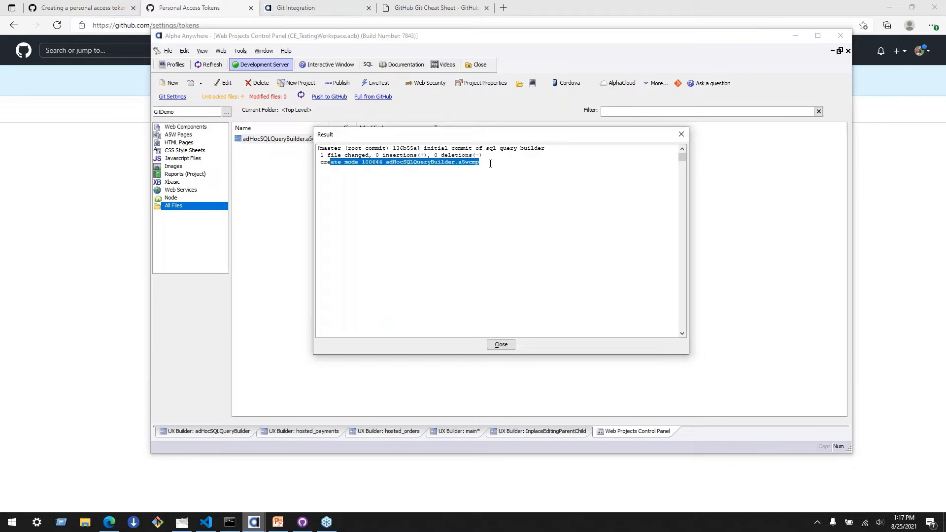
left_click(490, 163)
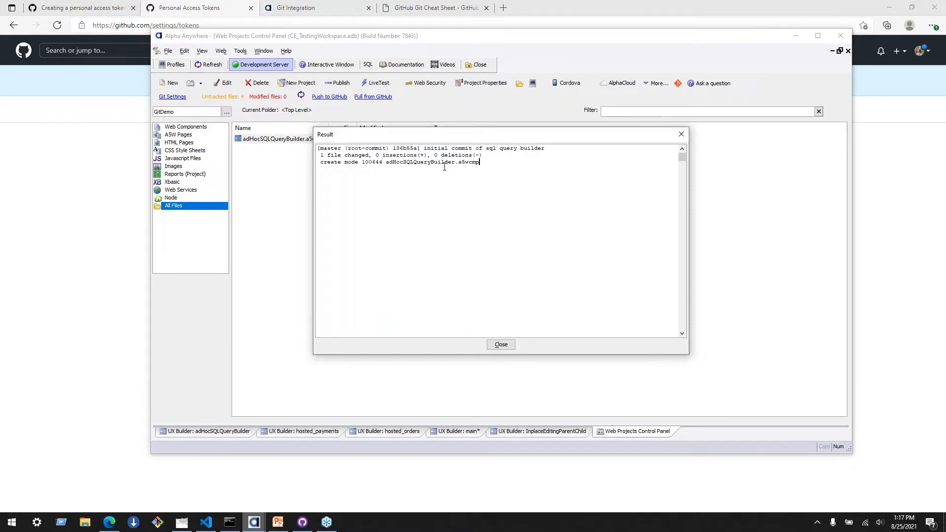
left_click_drag(403, 163, 476, 164)
left_click(501, 345)
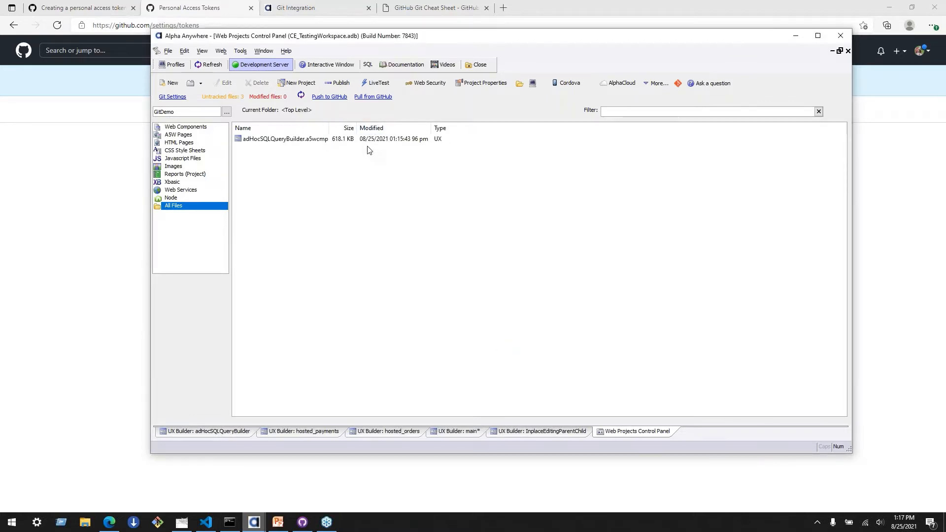
Push the commit to GitHub, and switch to the browser to open the gitDemo repository page.
left_click(325, 99)
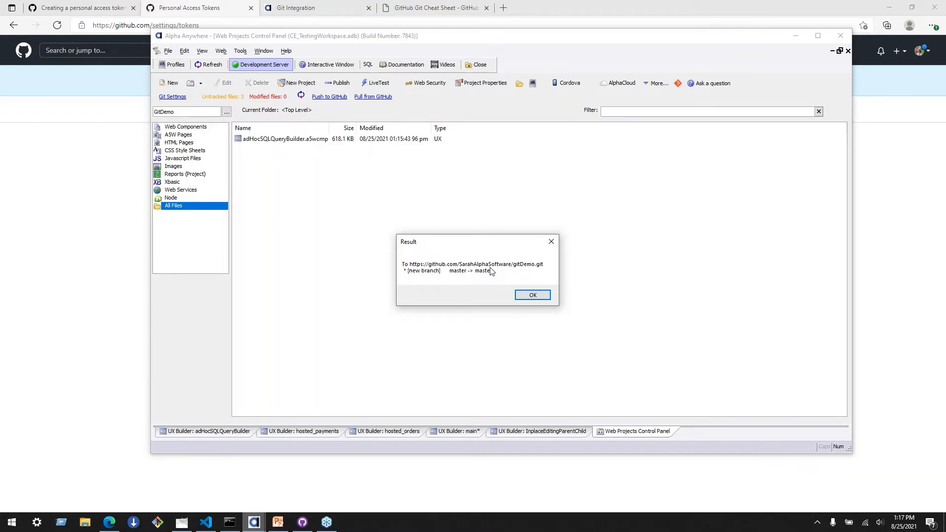
left_click(541, 297)
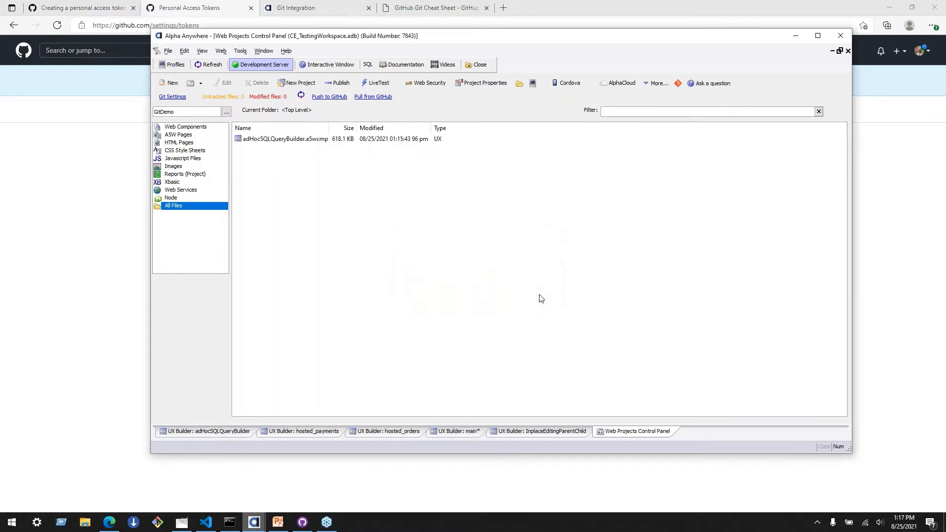
left_click(92, 198)
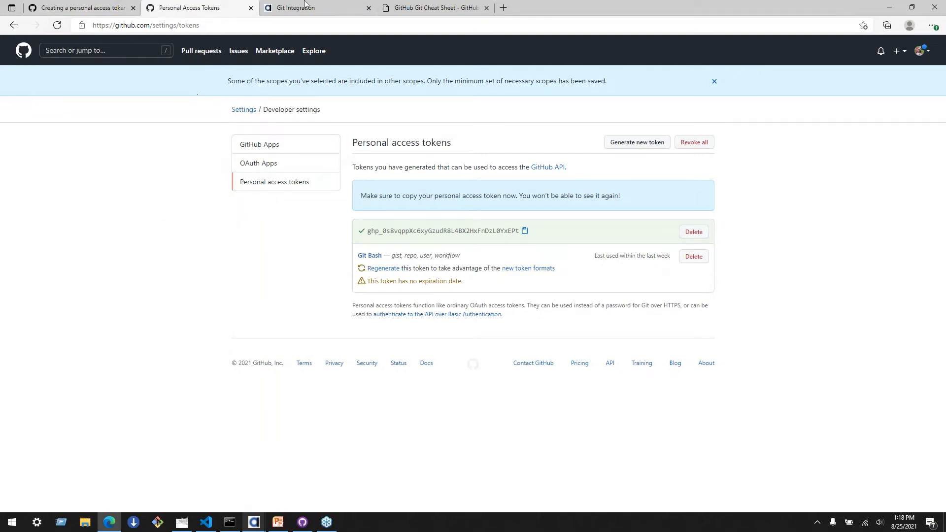
right_click(12, 23)
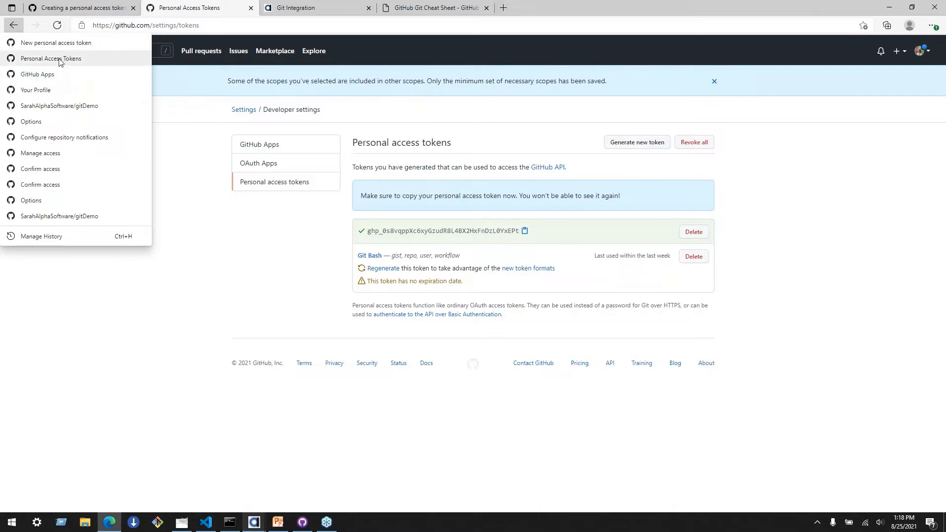
left_click(101, 110)
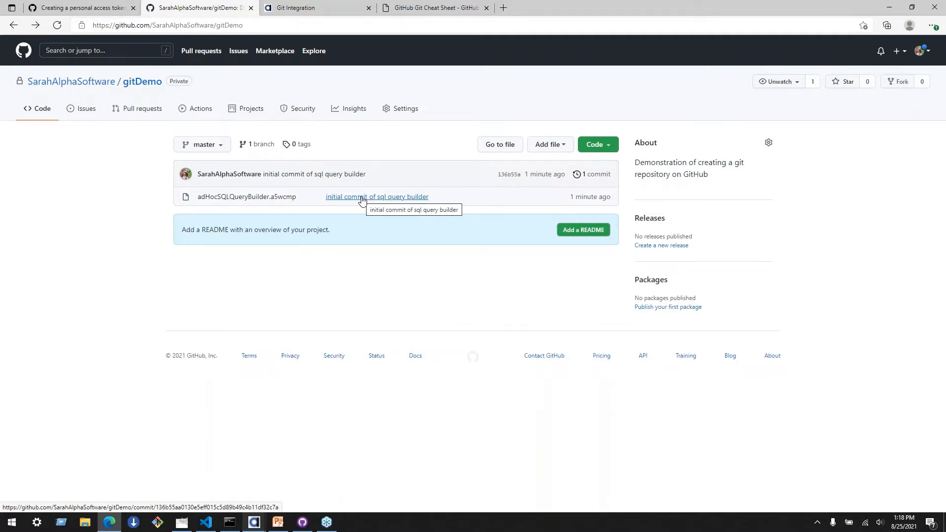
Switch to the PowerPoint slide show and advance from the Setup slide to the "Basic Workflow when using GitHub" slide.
mouse_move(283, 525)
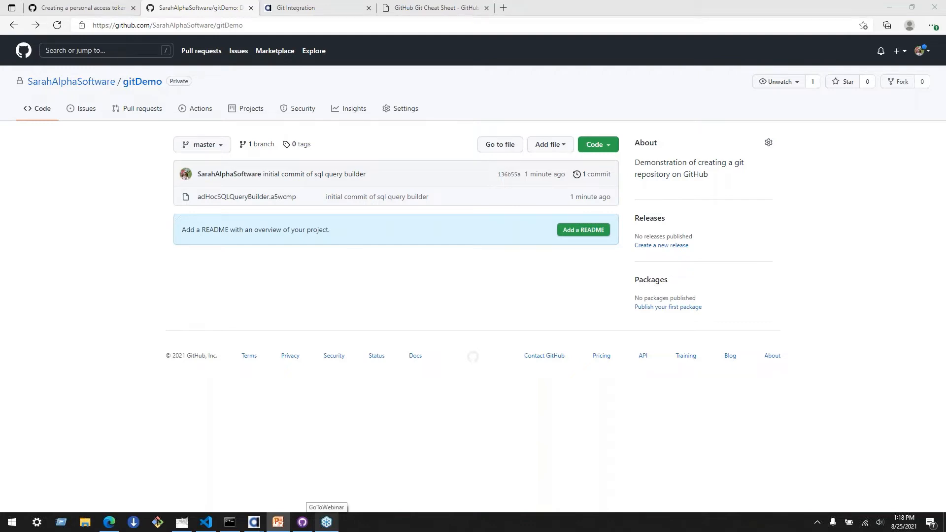
key("shift+F5")
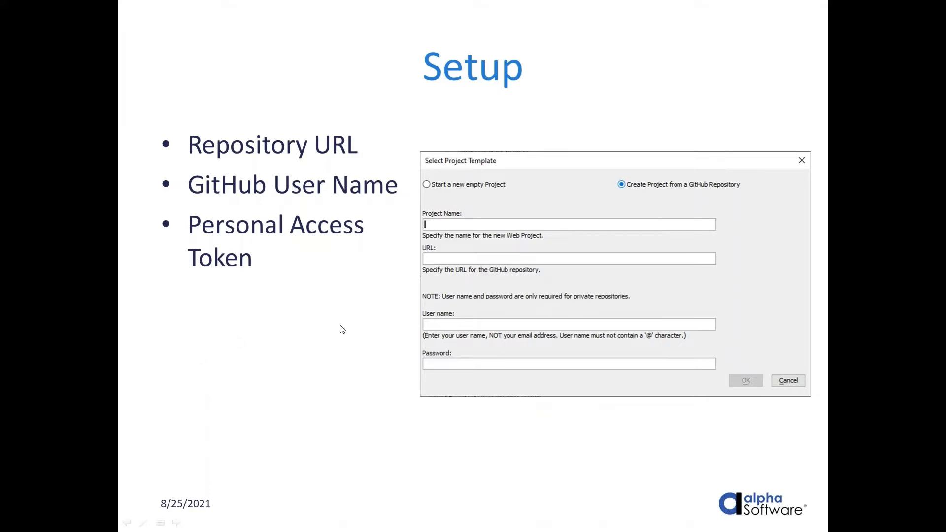
left_click(362, 390)
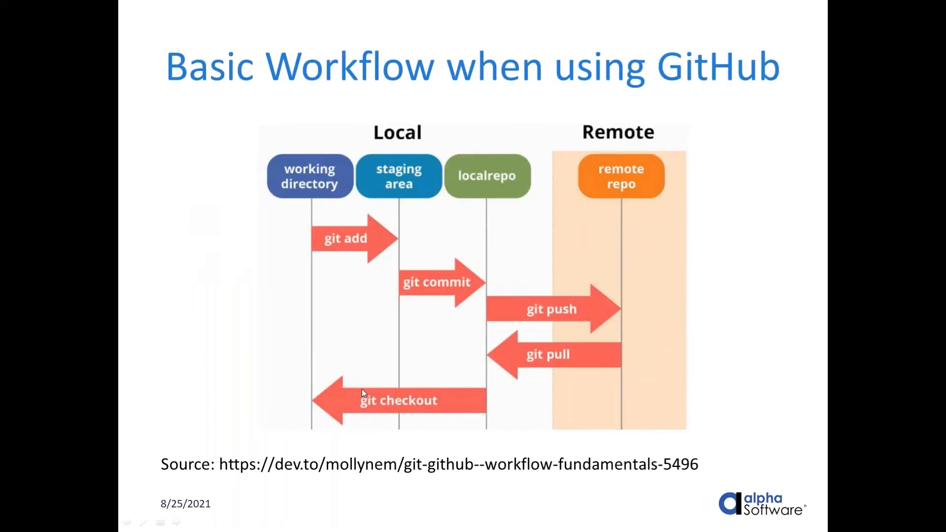
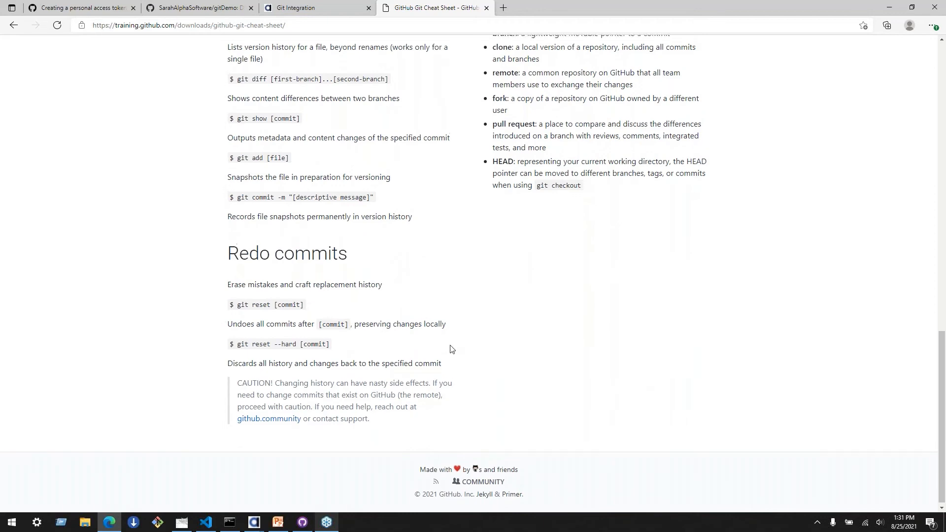
scroll(450, 348, "up", 20)
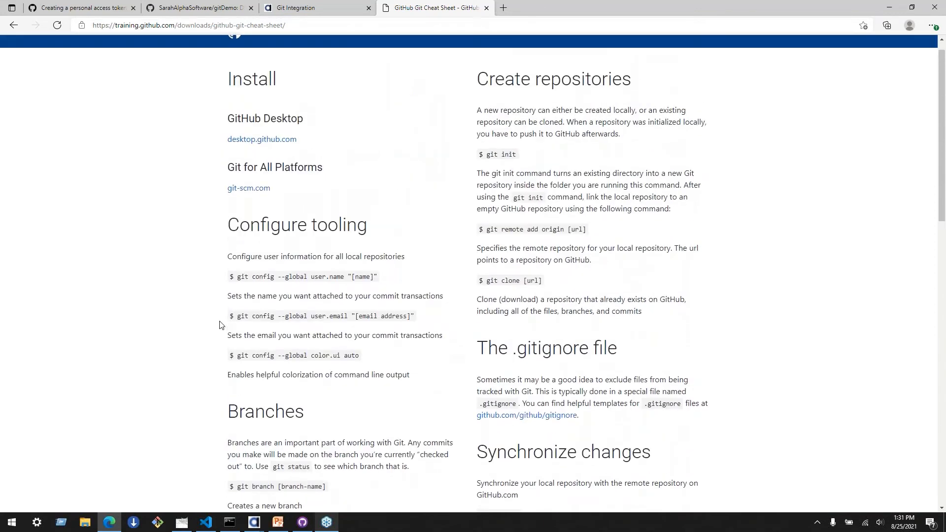
scroll(360, 217, "up", 1)
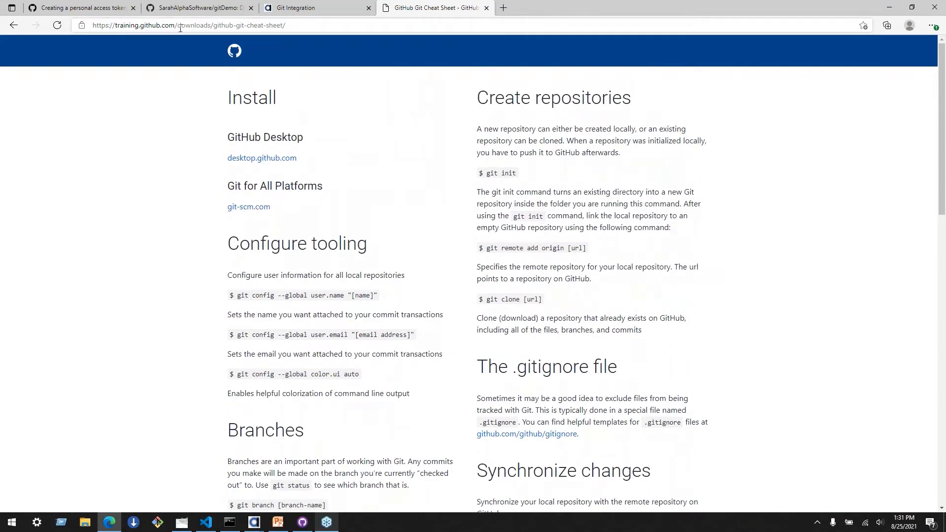
left_click_drag(178, 25, 474, 30)
key("BackSpace")
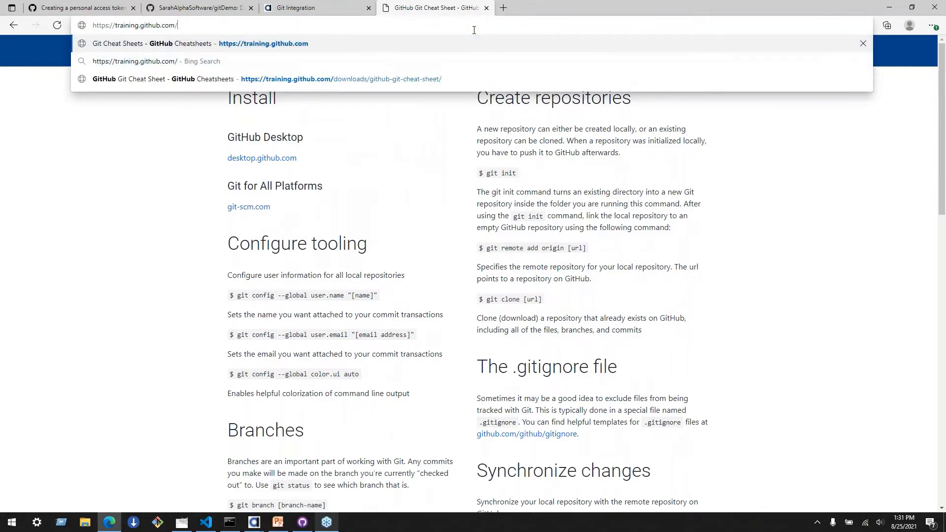
key("Return")
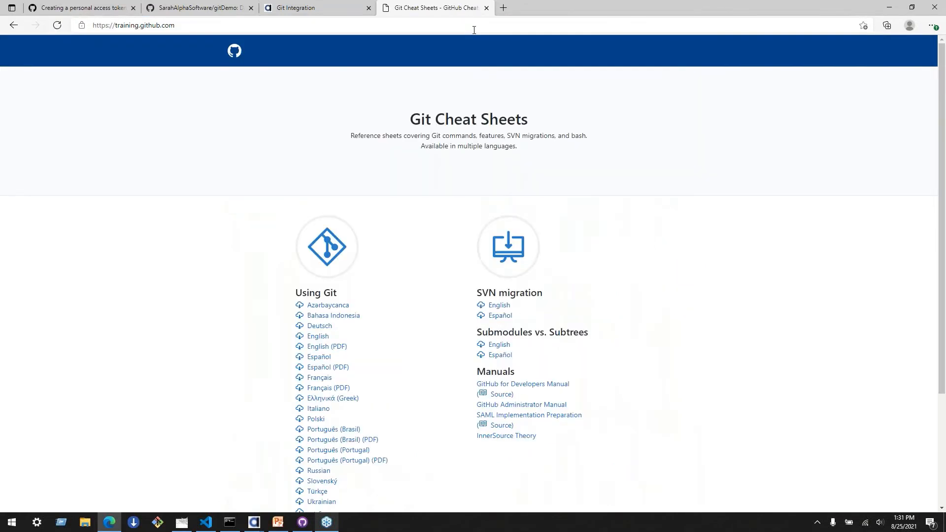
Open the English version of the Using Git cheat sheet and look through its sections down to Redo commits.
scroll(503, 266, "down", 3)
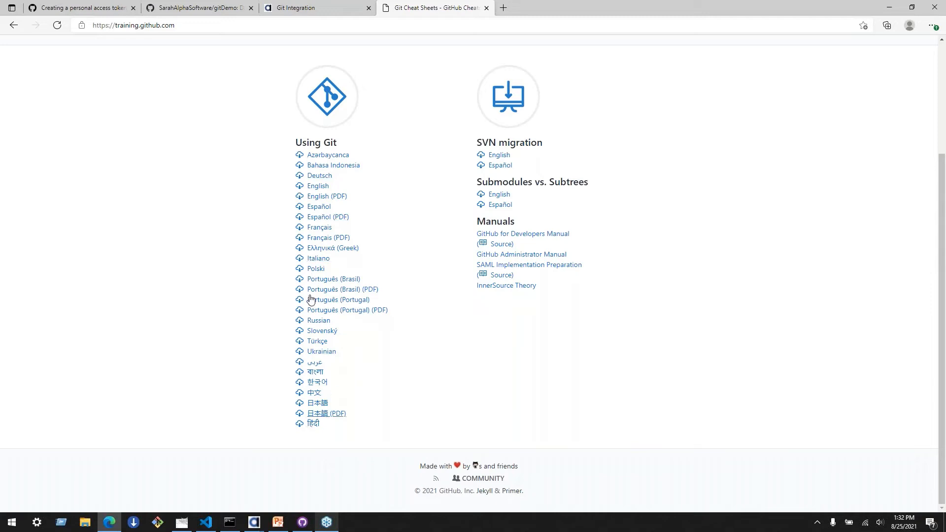
left_click(317, 186)
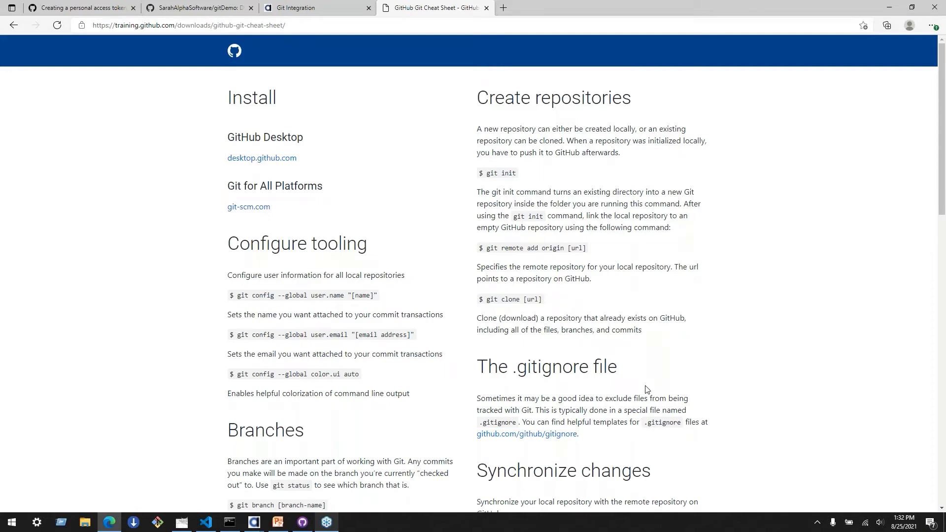
scroll(488, 227, "down", 7)
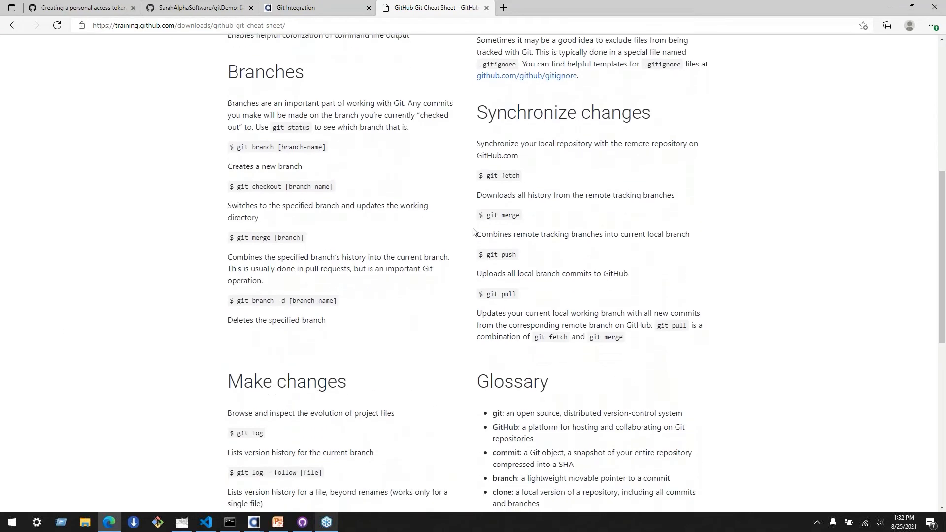
scroll(536, 238, "down", 4)
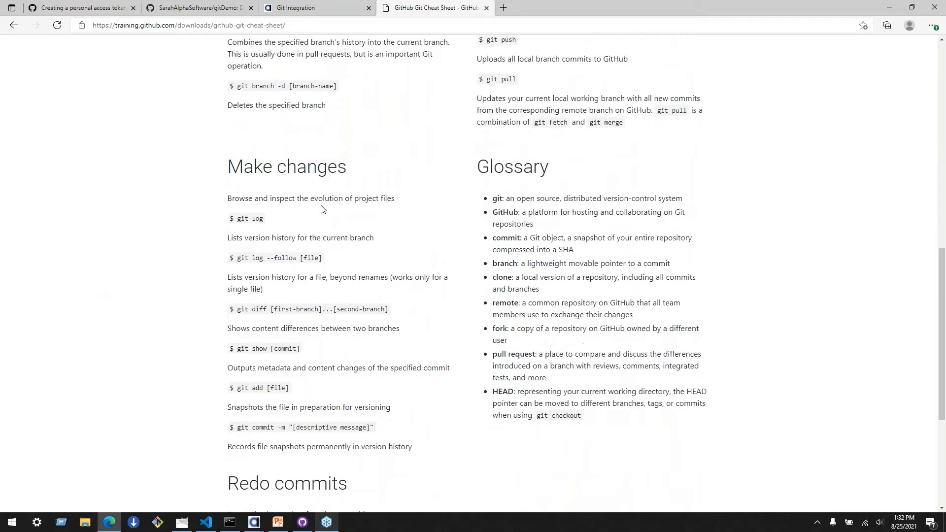
scroll(321, 208, "down", 1)
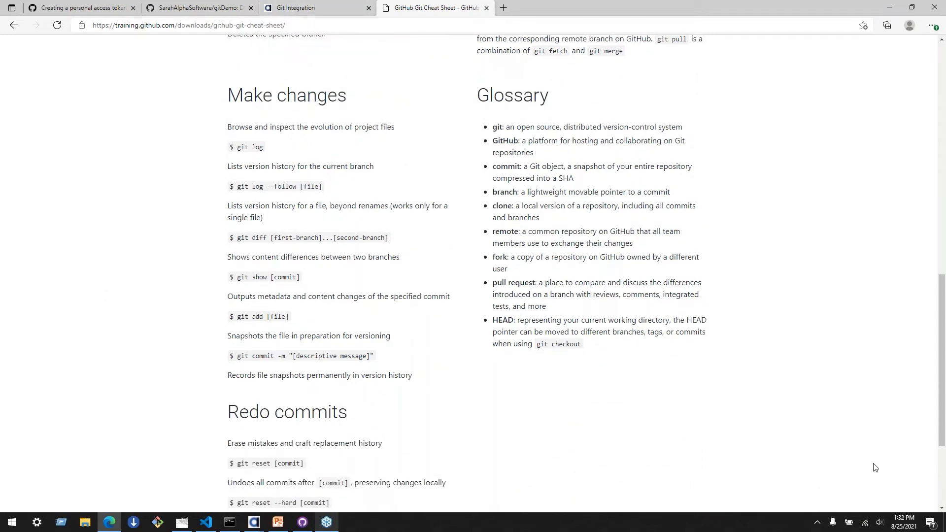
Switch to the PowerPoint slide show at the Cheatsheet slide and advance to the following slide.
key("alt+Tab")
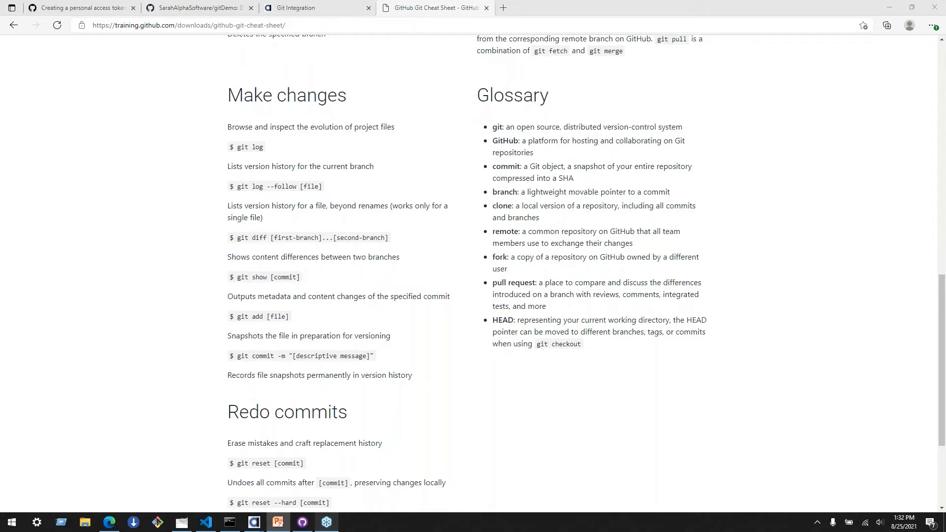
key("shift+F5")
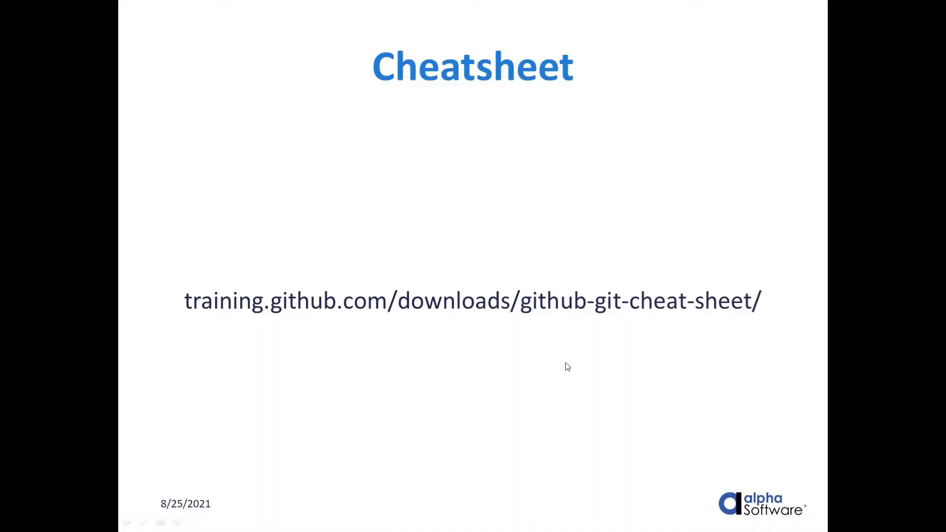
key("Right")
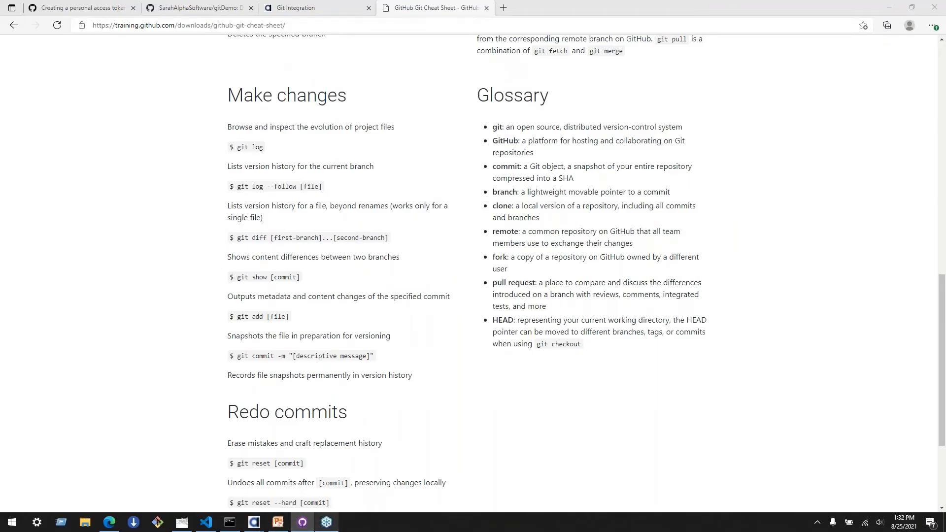
Bring the GitHub Desktop window onto this screen and examine the aliases.json changes in the AlphaHelp repository.
left_click_drag(945, 69, 556, 106)
left_click(593, 106)
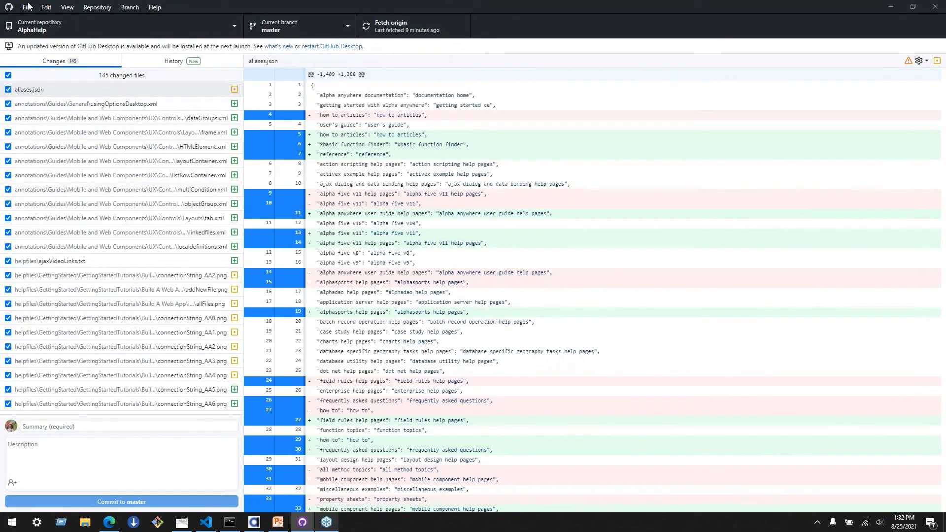
scroll(444, 279, "down", 1)
scroll(444, 278, "down", 6)
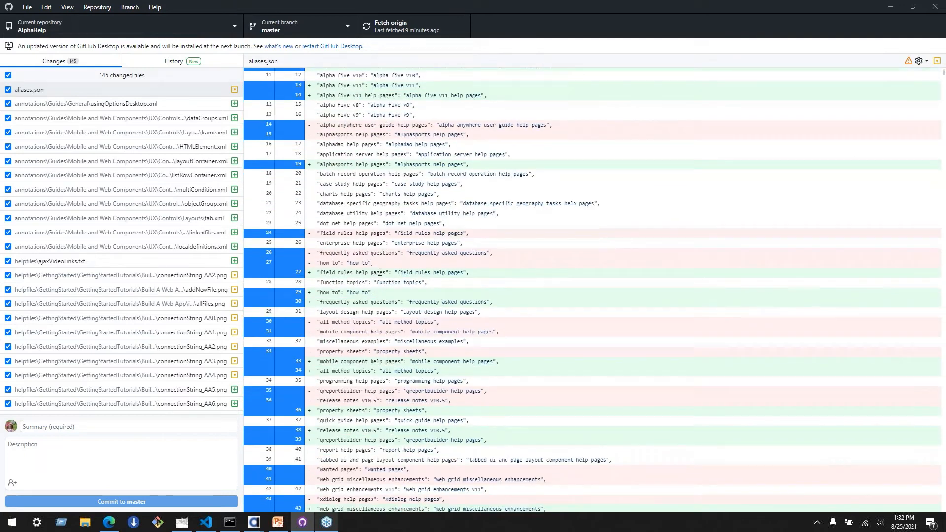
scroll(461, 335, "up", 6)
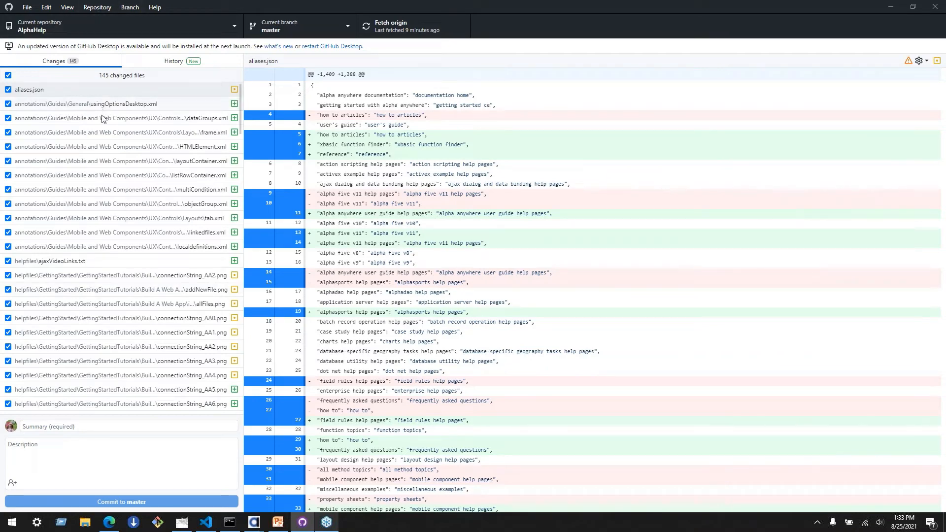
Examine the image comparison for the Mobile App tutorial's connectionString_AA2.png and the text changes in the Build A Web App index.xml.
scroll(123, 182, "down", 3)
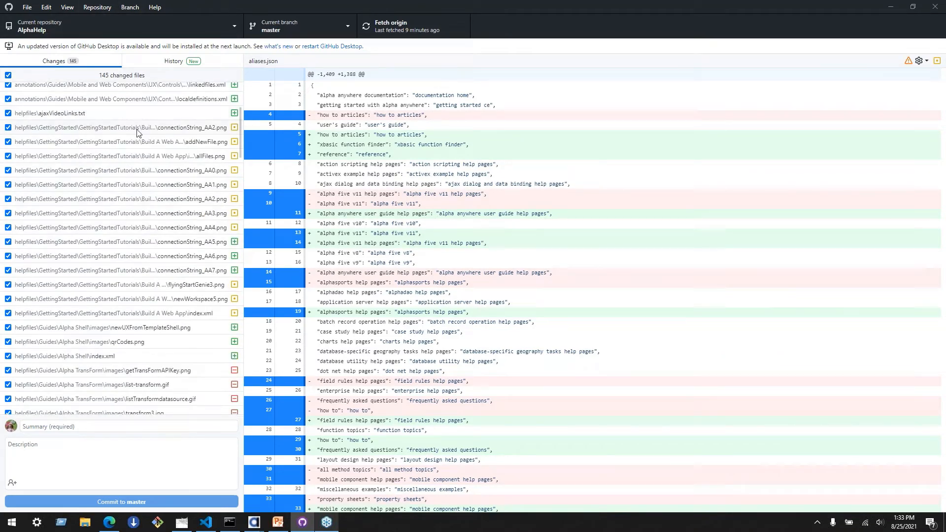
left_click(160, 127)
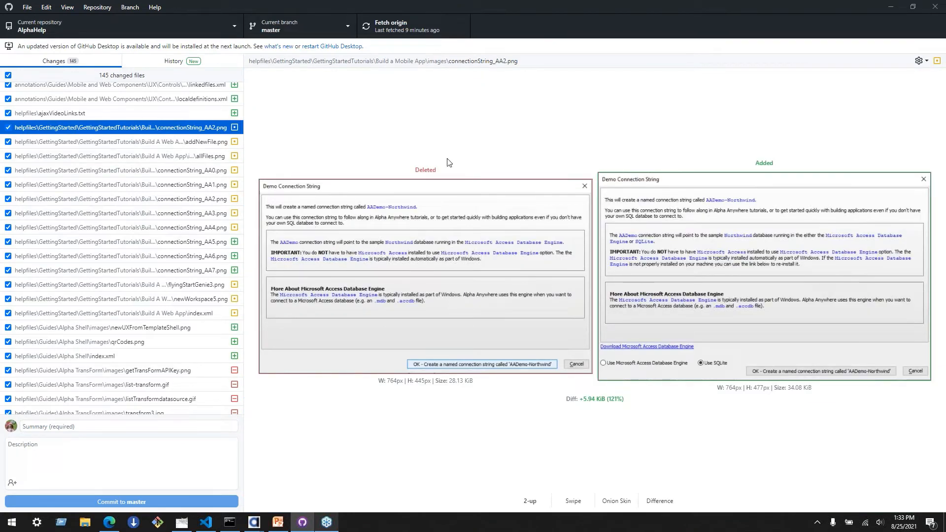
scroll(167, 323, "down", 3)
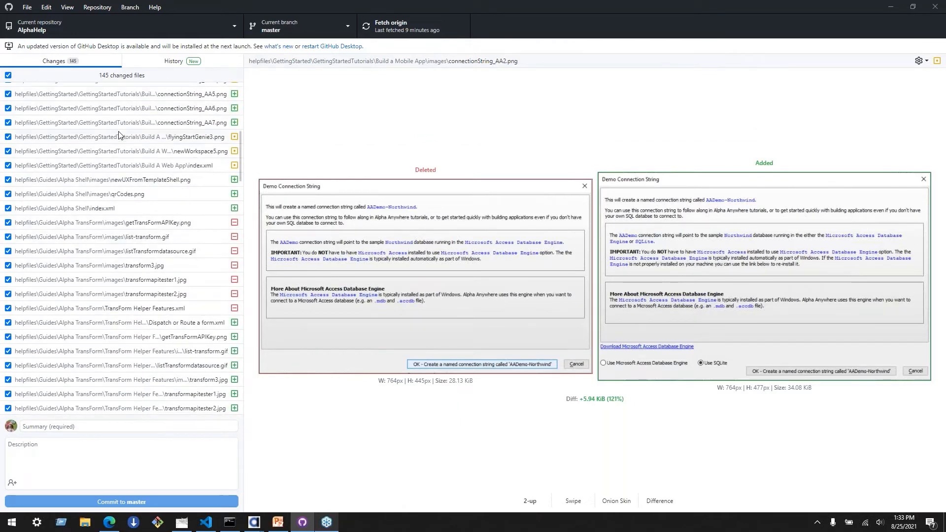
left_click(116, 166)
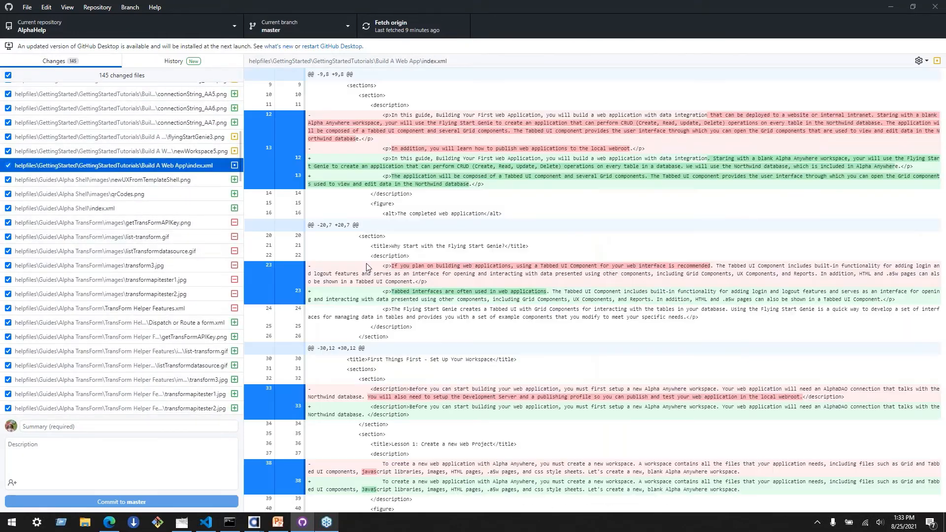
scroll(746, 87, "down", 2)
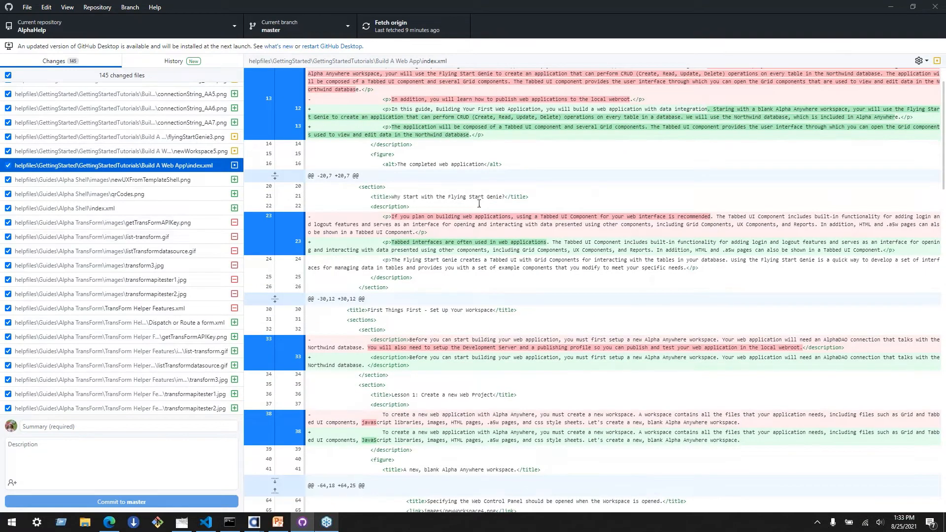
scroll(479, 203, "down", 4)
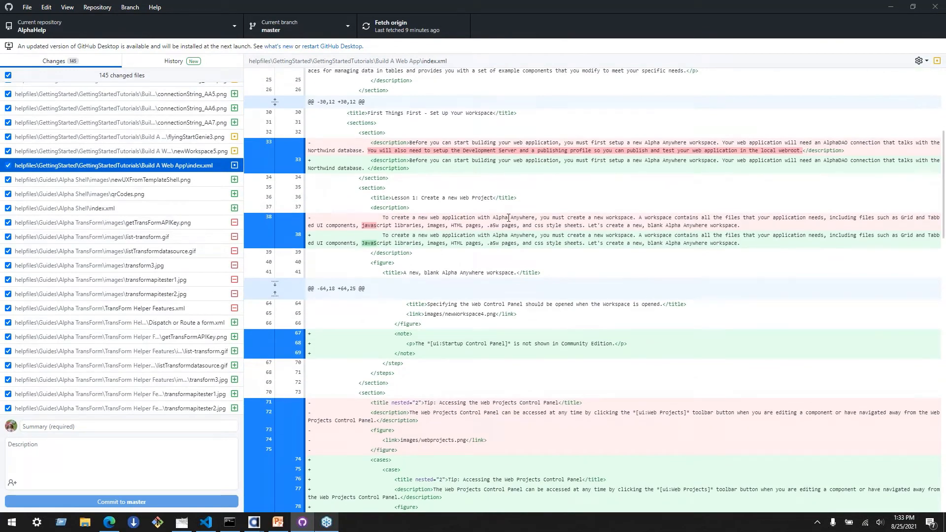
scroll(510, 358, "up", 5)
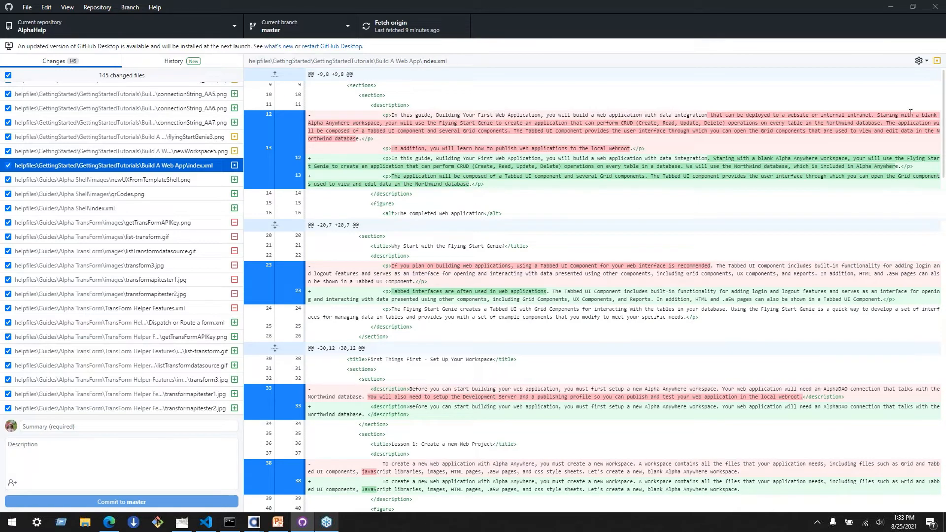
Set the diff display to Split and exclude the deleted line 23 of index.xml from the commit.
left_click(926, 61)
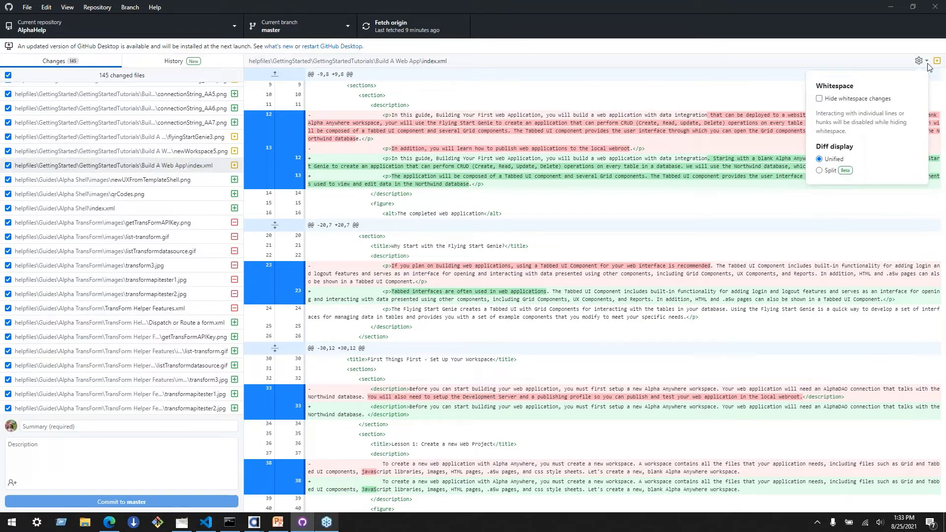
left_click(826, 173)
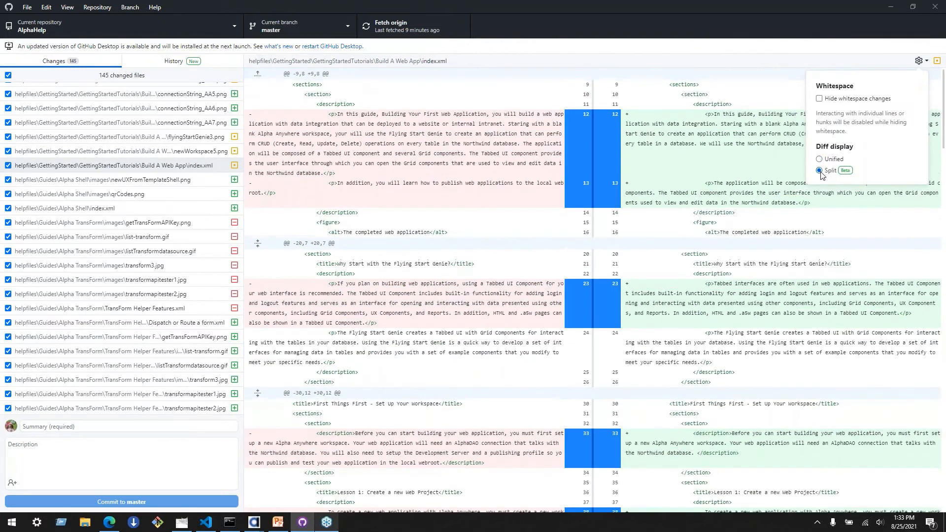
left_click(579, 296)
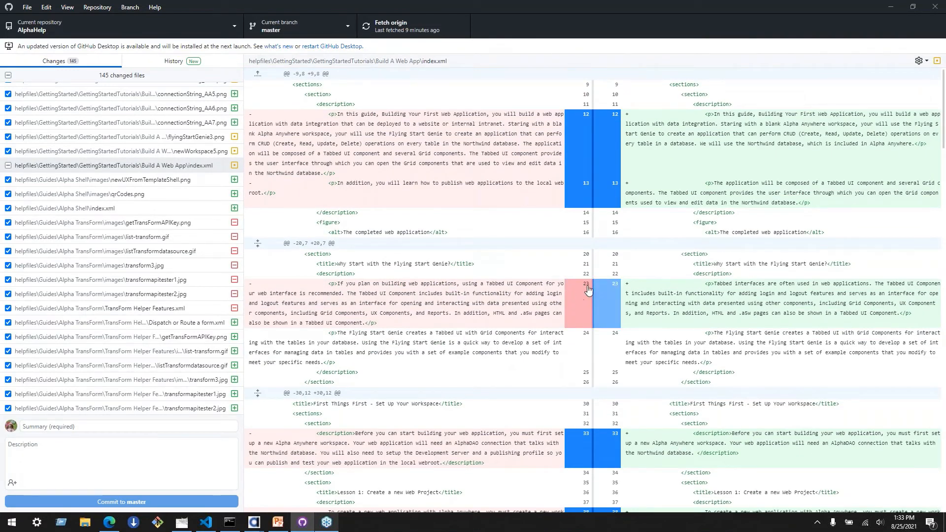
Bring up the discard option for modified line 33 of index.xml and dismiss it without discarding the line.
scroll(576, 148, "down", 6)
right_click(585, 137)
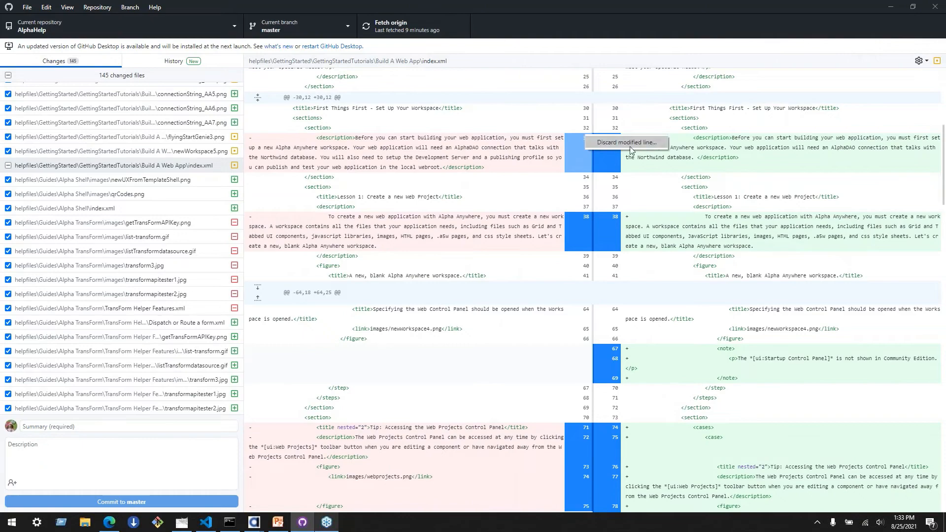
left_click(673, 285)
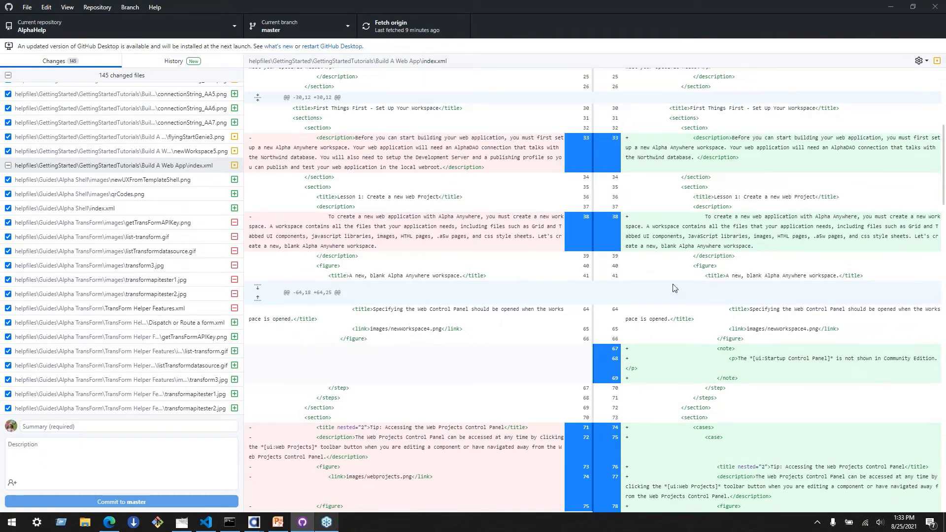
scroll(674, 288, "up", 6)
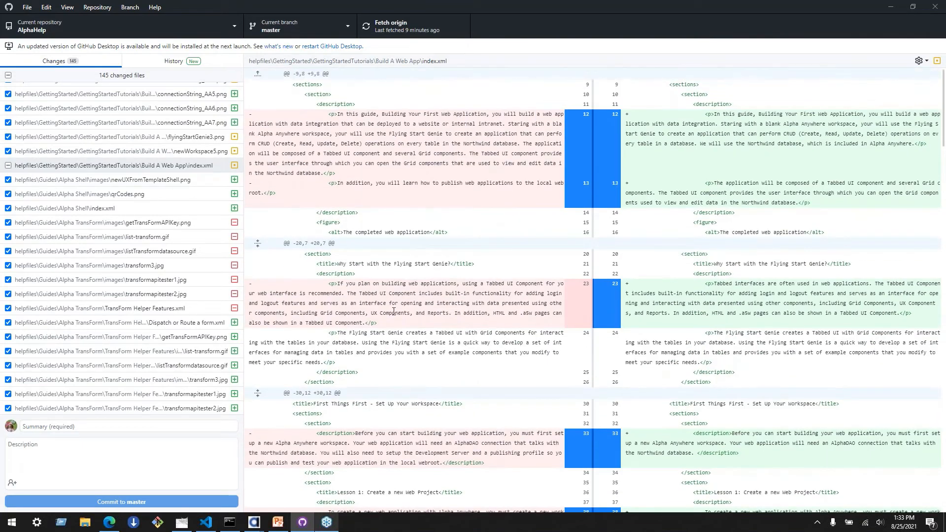
Look over the list of local repositories and open the AlphaHelp repository's page on GitHub.
left_click(50, 22)
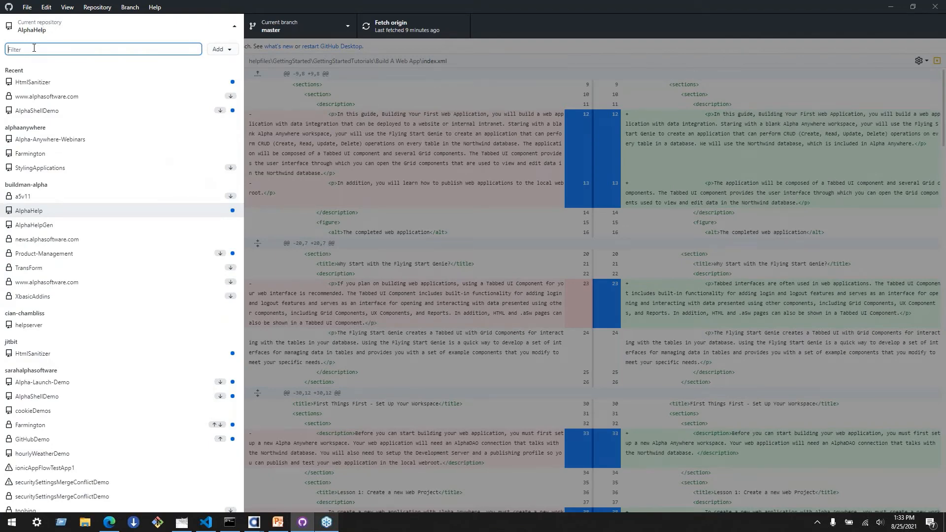
left_click(395, 113)
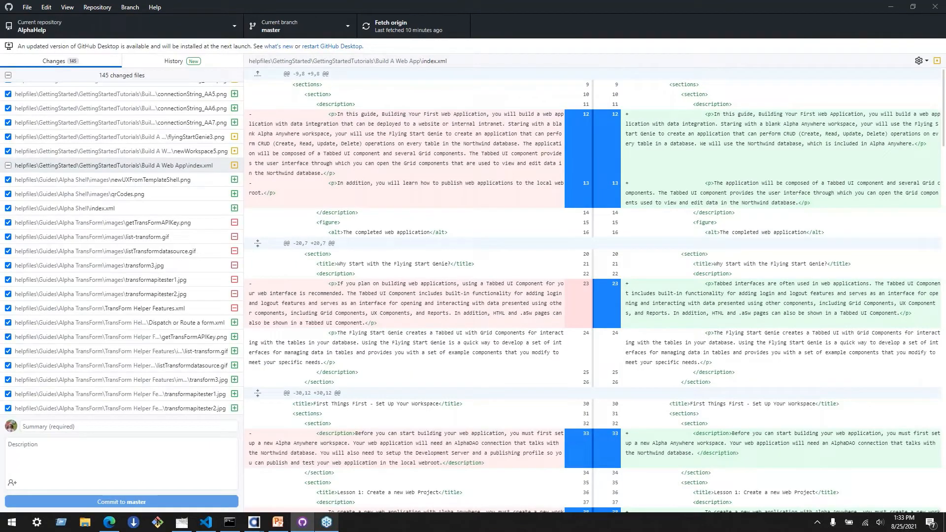
left_click(105, 8)
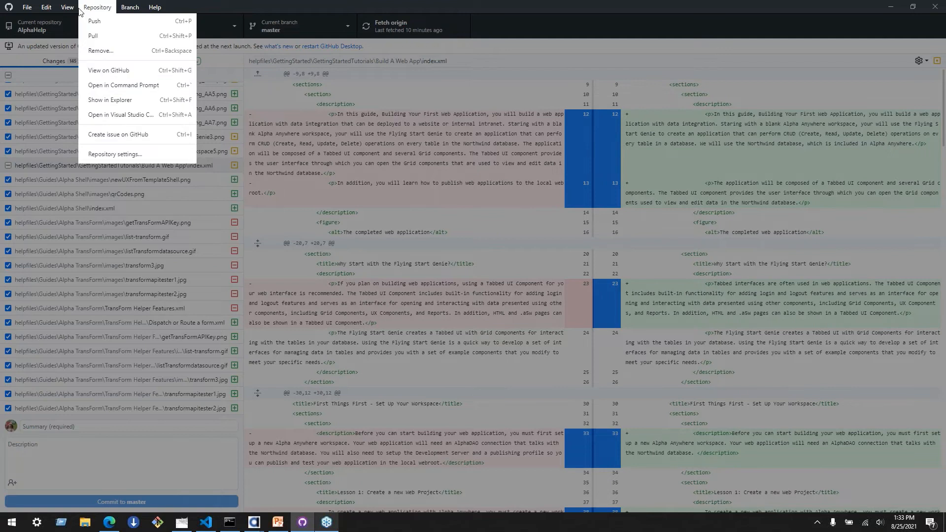
mouse_move(76, 10)
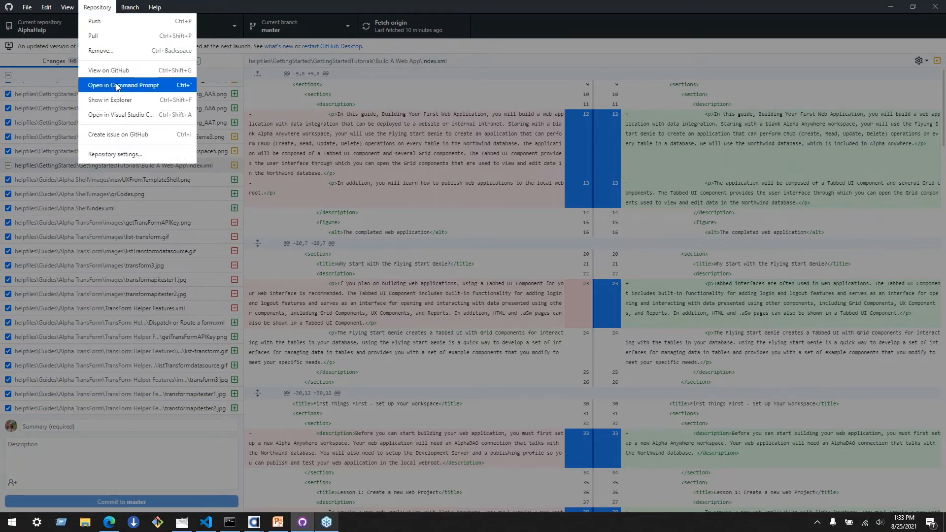
left_click(116, 67)
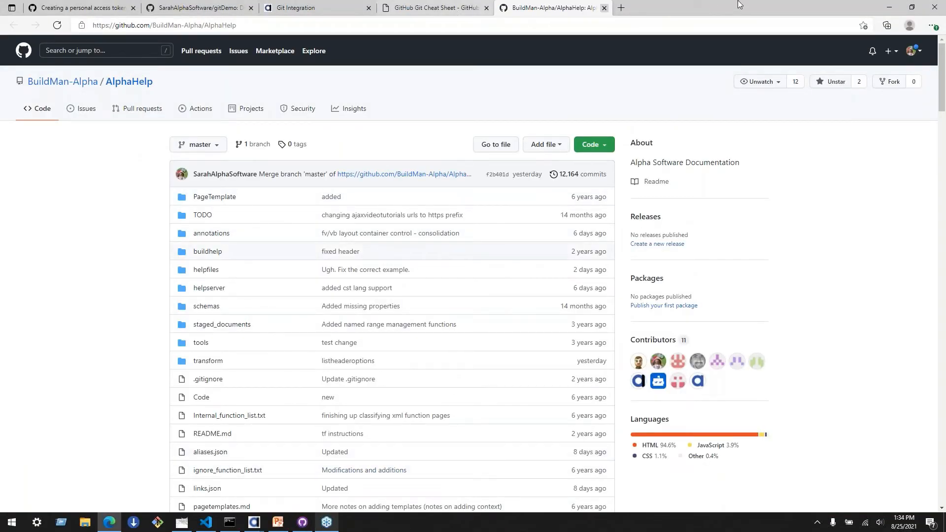
Return the browser to the GitHub Git Cheat Sheet and minimize both the browser and GitHub Desktop.
left_click(417, 5)
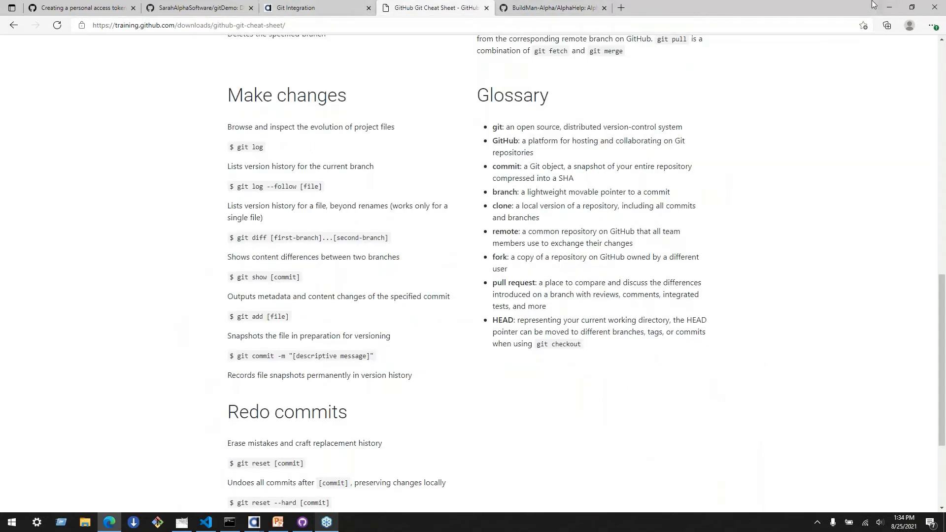
left_click(886, 8)
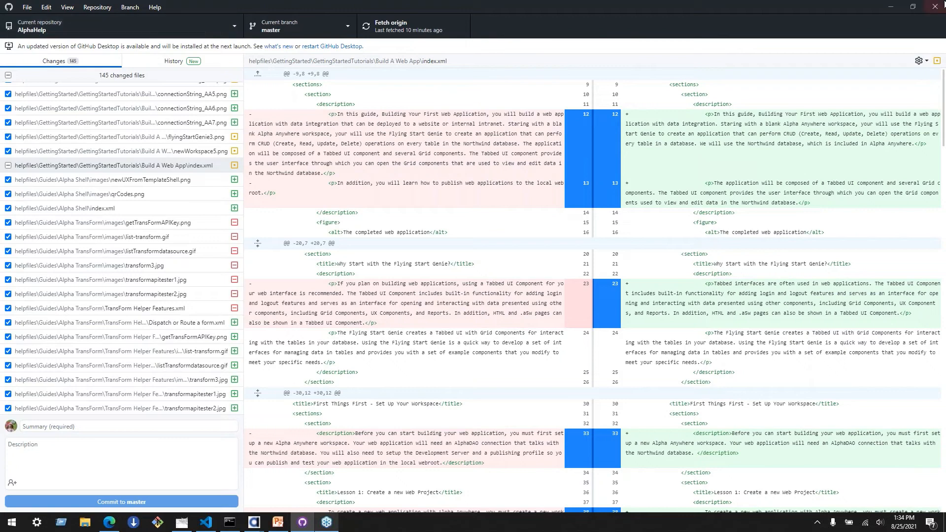
left_click(889, 7)
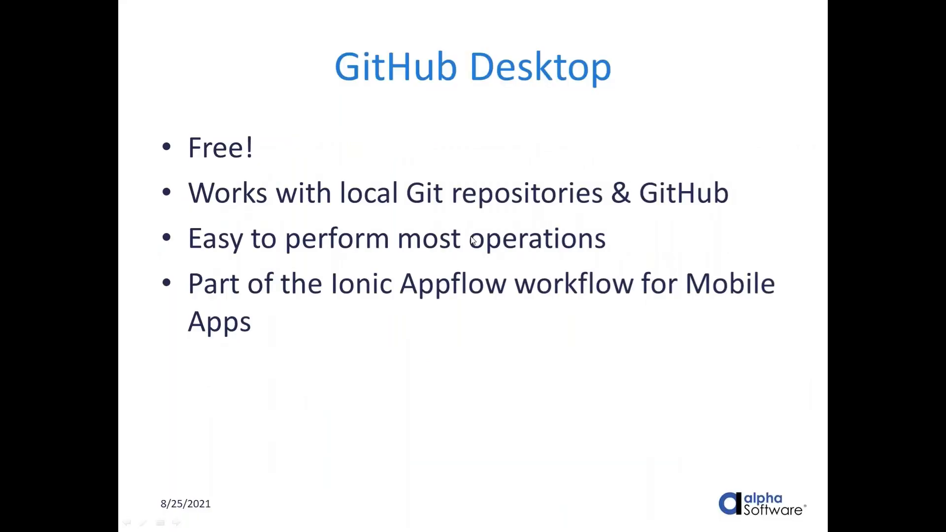
Leave the slides for Alpha Anywhere, open the coreConceptsTest web project and view its Git repository options without choosing one.
key("Right")
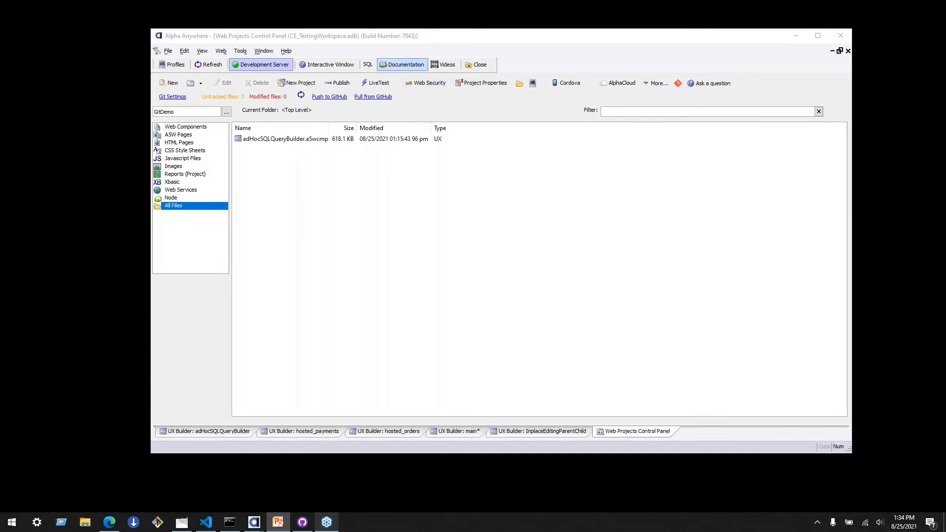
left_click(818, 36)
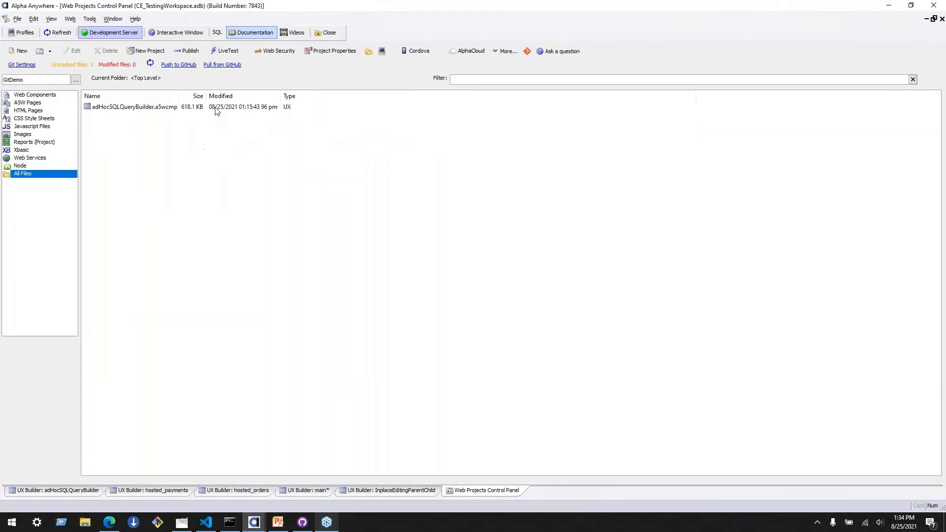
left_click(76, 79)
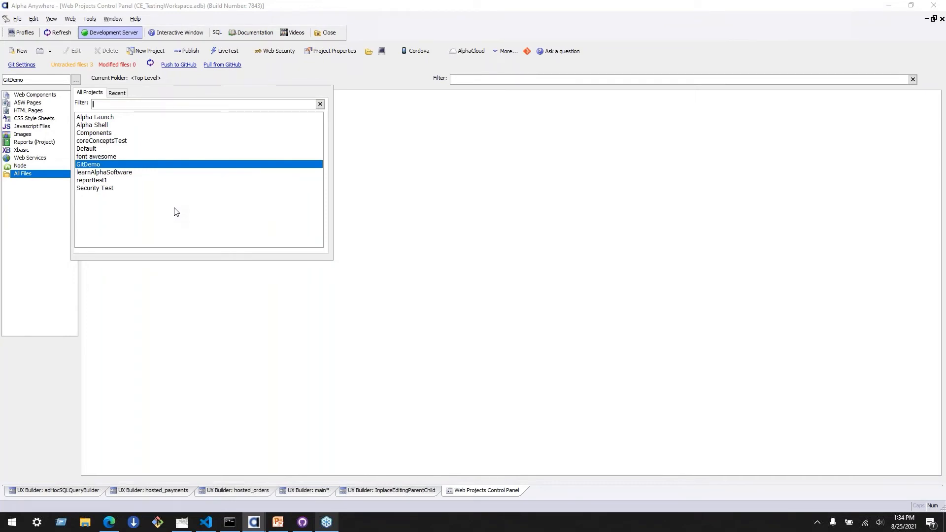
double_click(154, 141)
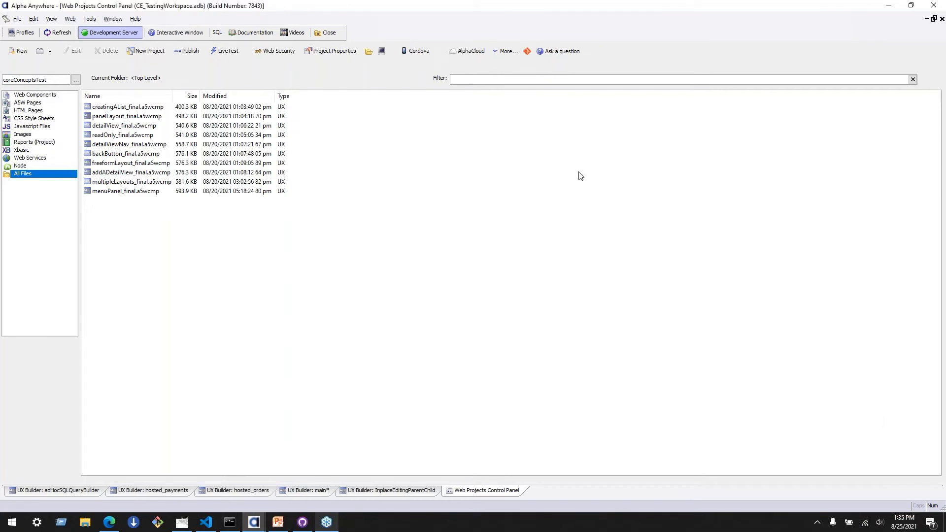
left_click(525, 52)
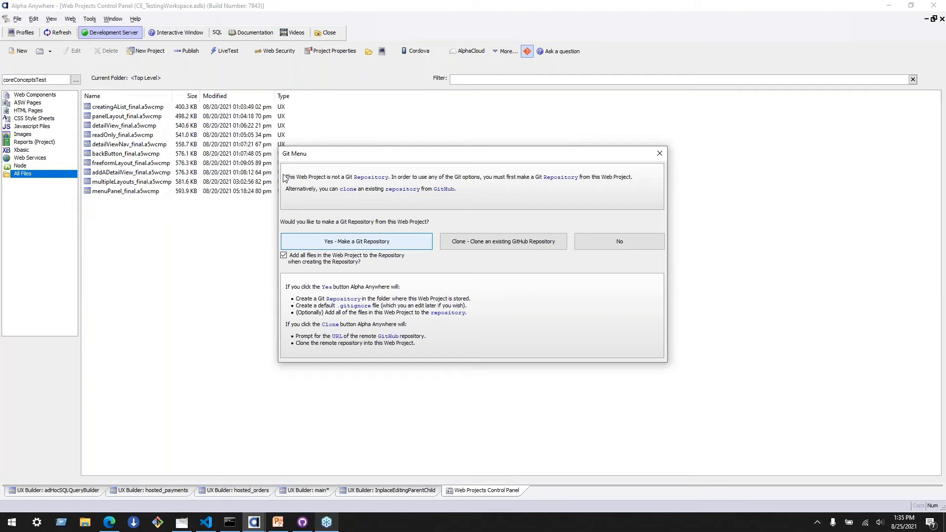
left_click(659, 154)
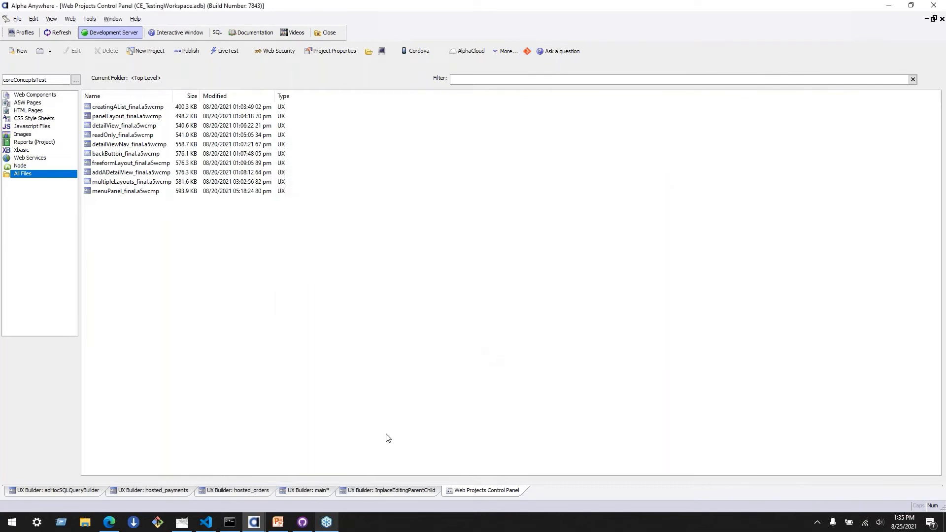
Switch to the browser and start a new repository from the GitHub account's own repositories list.
left_click(108, 529)
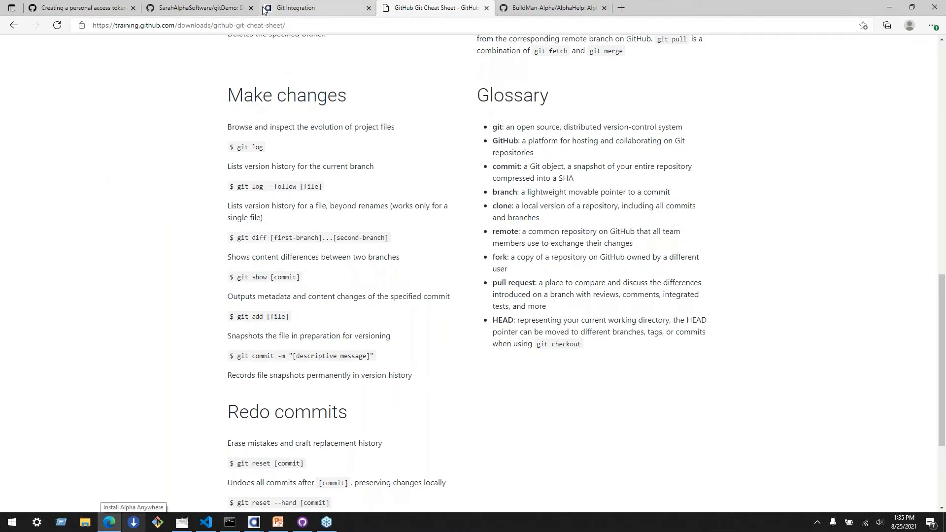
left_click(196, 11)
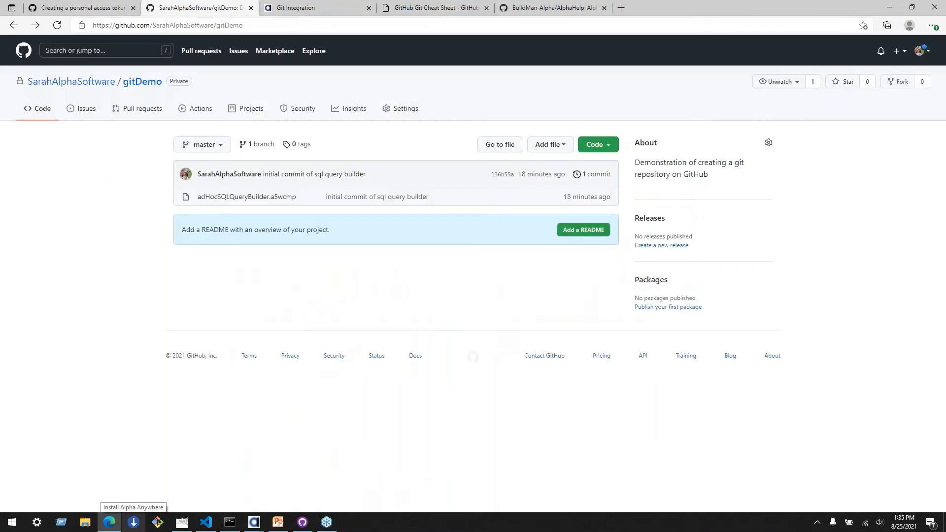
left_click(74, 81)
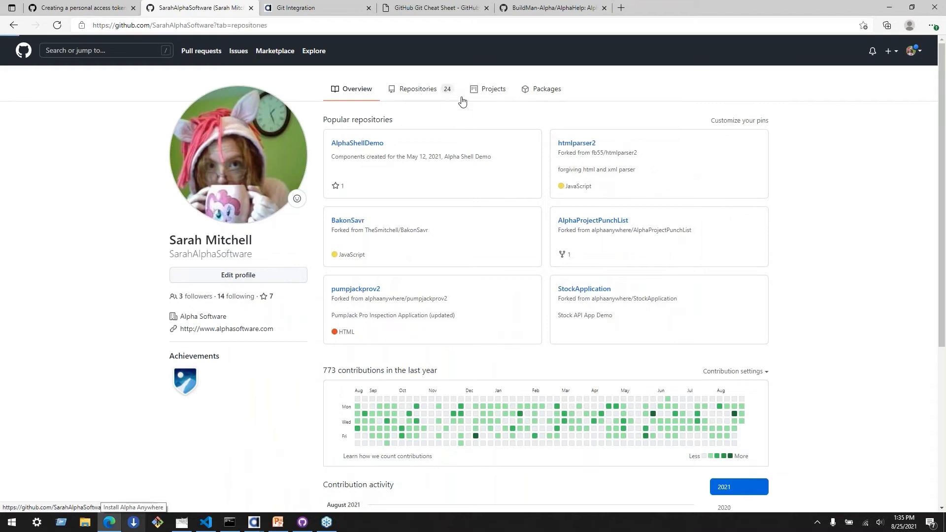
left_click(404, 90)
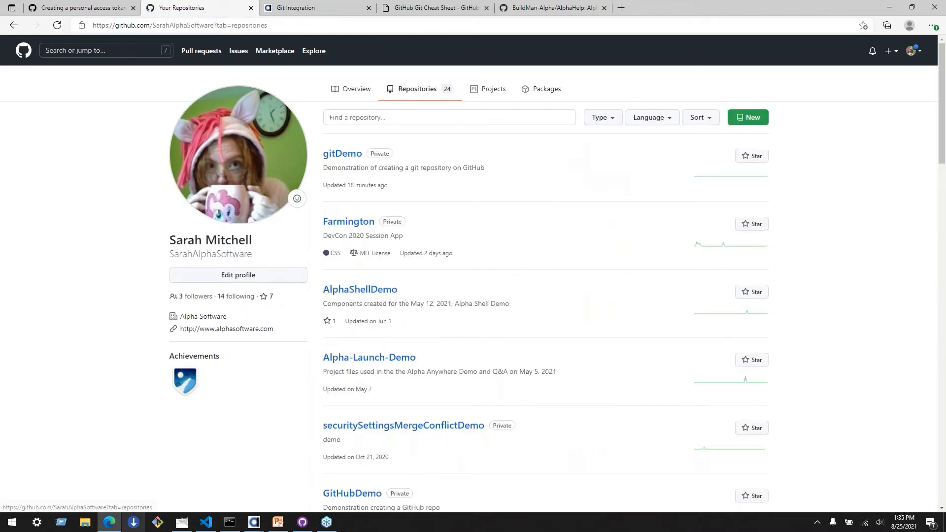
left_click(749, 117)
Name the new repository ListControlLayoutsCourse and describe it as "Components for lessons in List Control Layout Course".
left_click(428, 170)
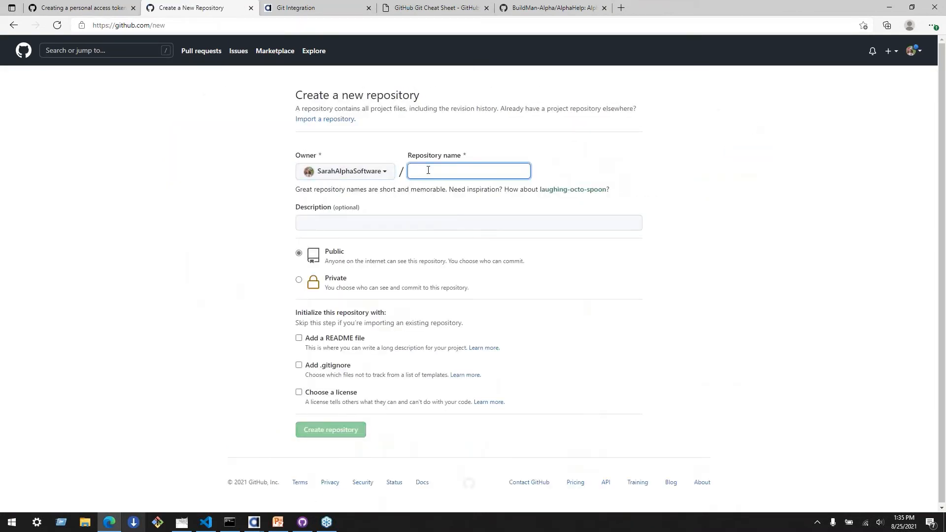
type("ListControlLayoutsD")
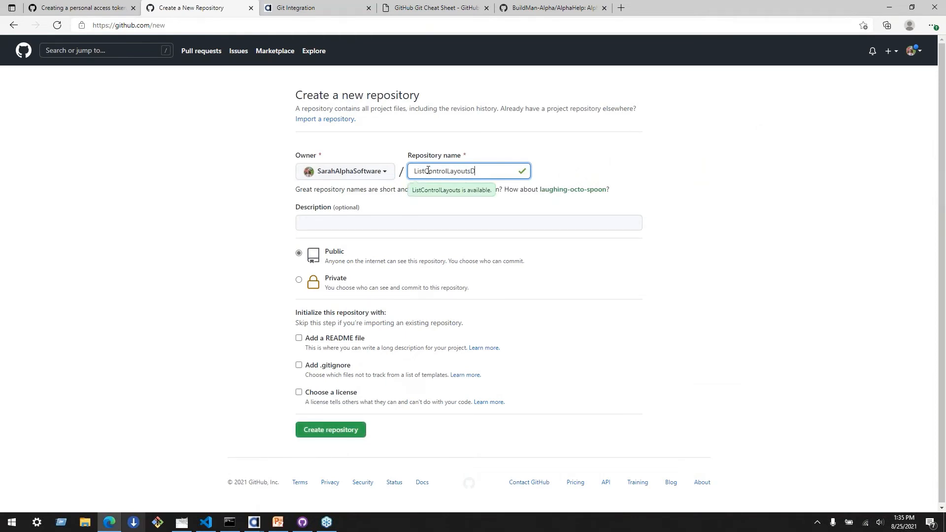
key("BackSpace")
type("Course")
left_click(397, 224)
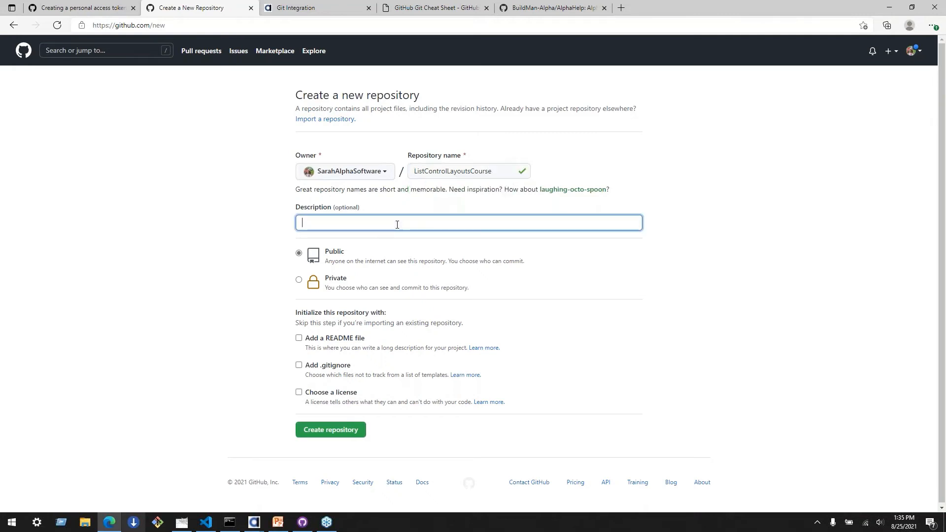
type("Components for ")
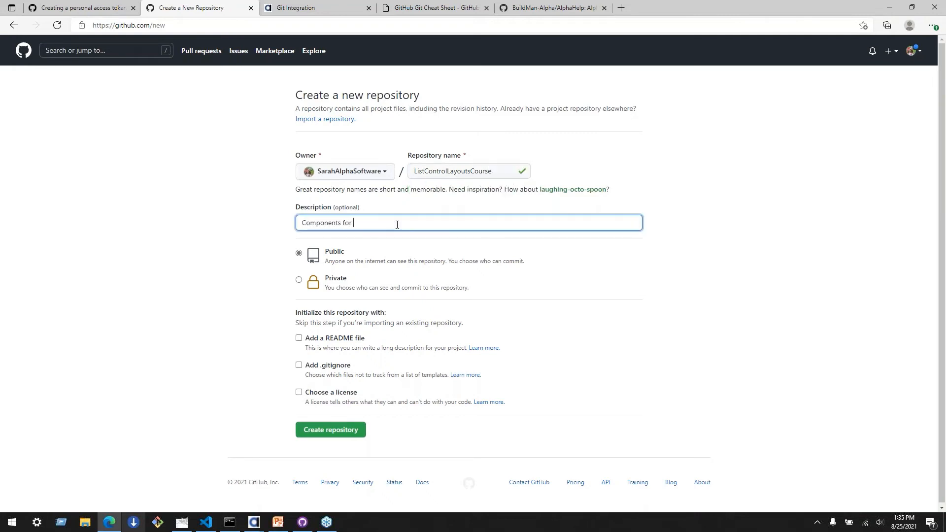
type("lessons in List Control Layout Course")
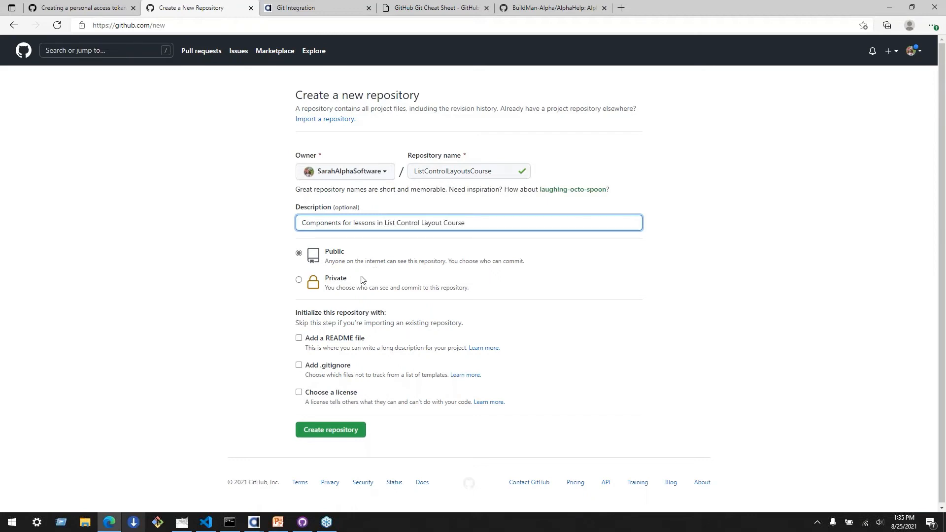
Create the repository as private and select its HTTPS URL for copying.
left_click(299, 279)
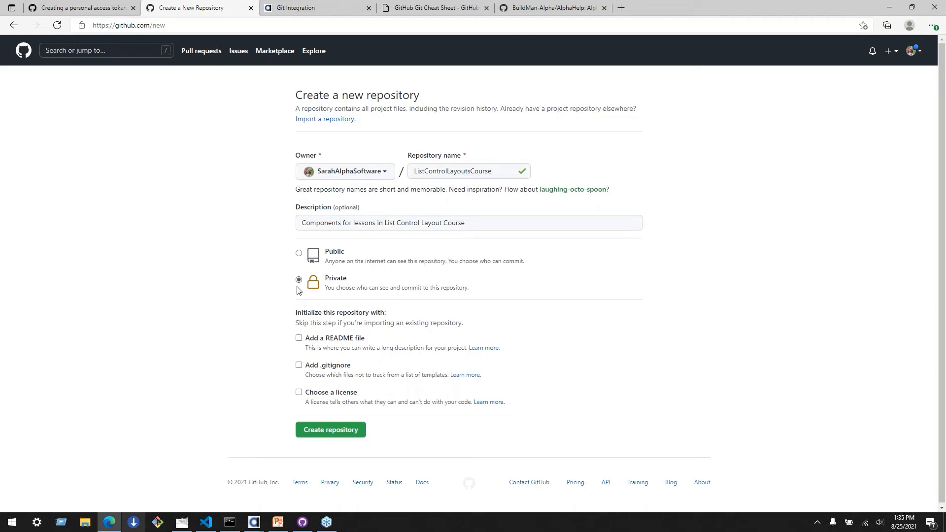
left_click(307, 436)
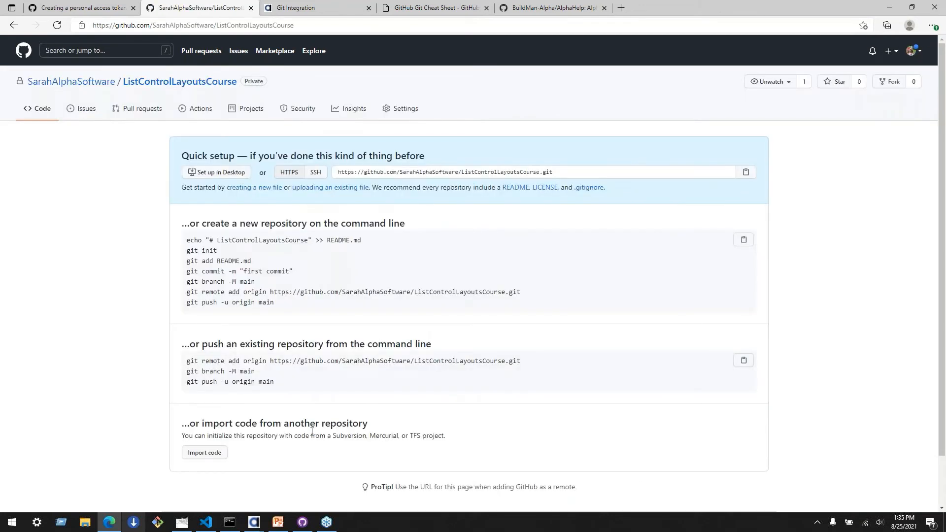
left_click(603, 167)
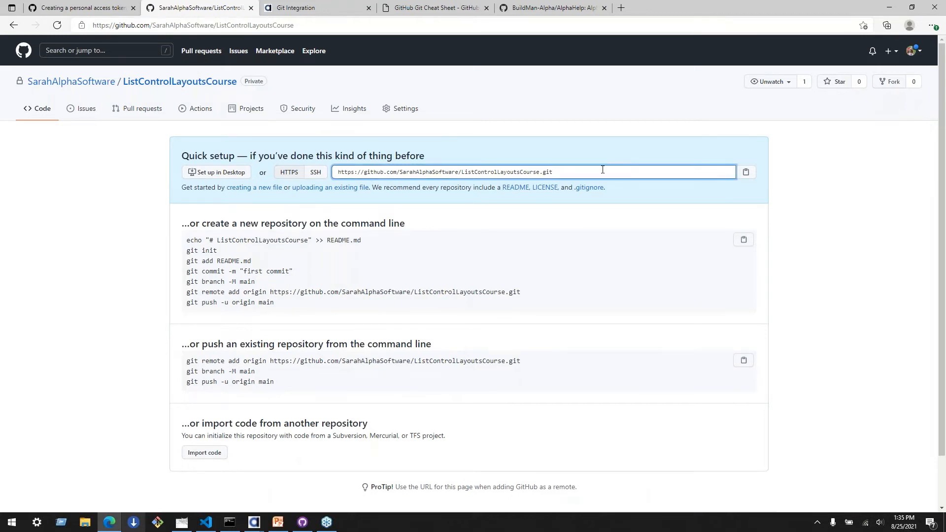
left_click(602, 170)
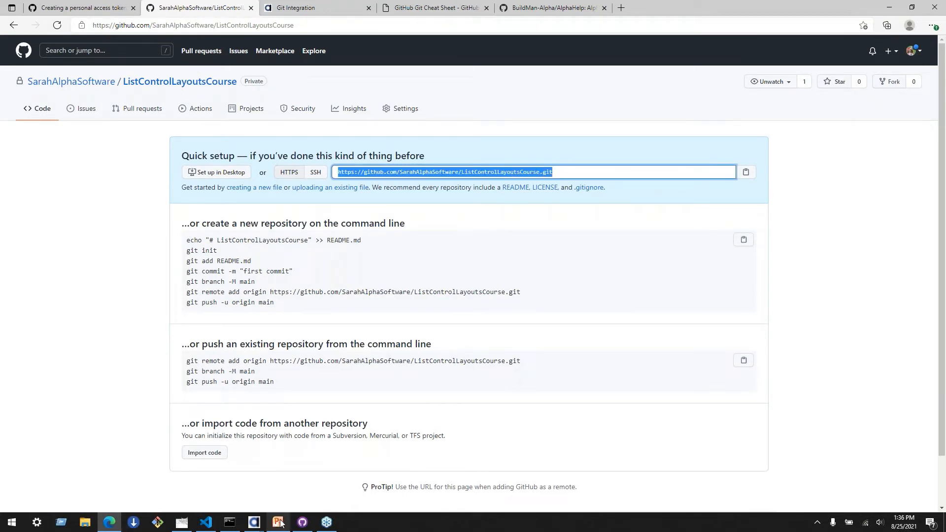
Switch to Alpha Anywhere and make a Git repository from the coreConceptsTest web project, adding all of its files.
left_click(254, 522)
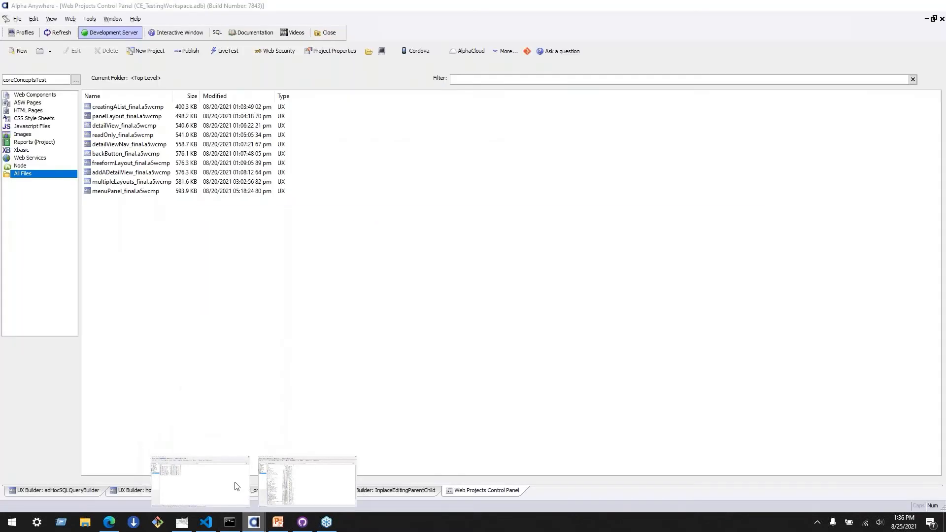
left_click(234, 485)
left_click(526, 51)
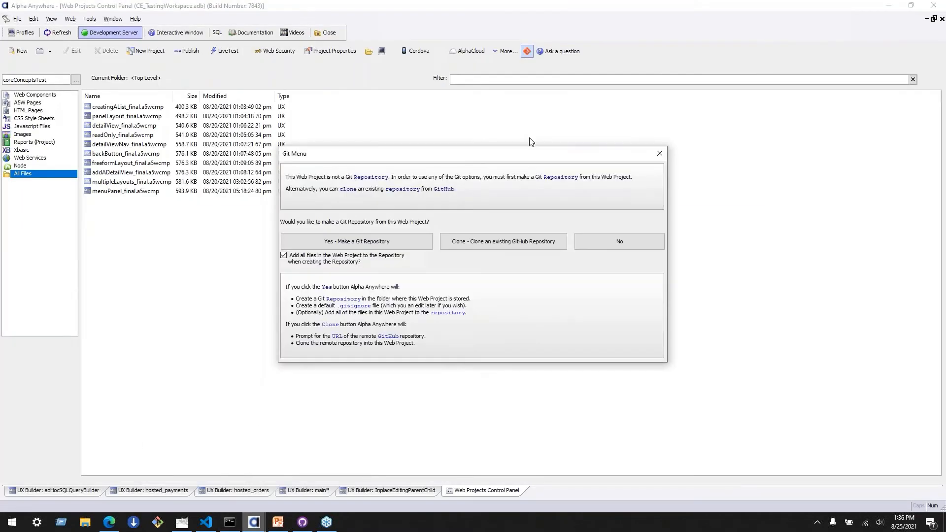
left_click(366, 248)
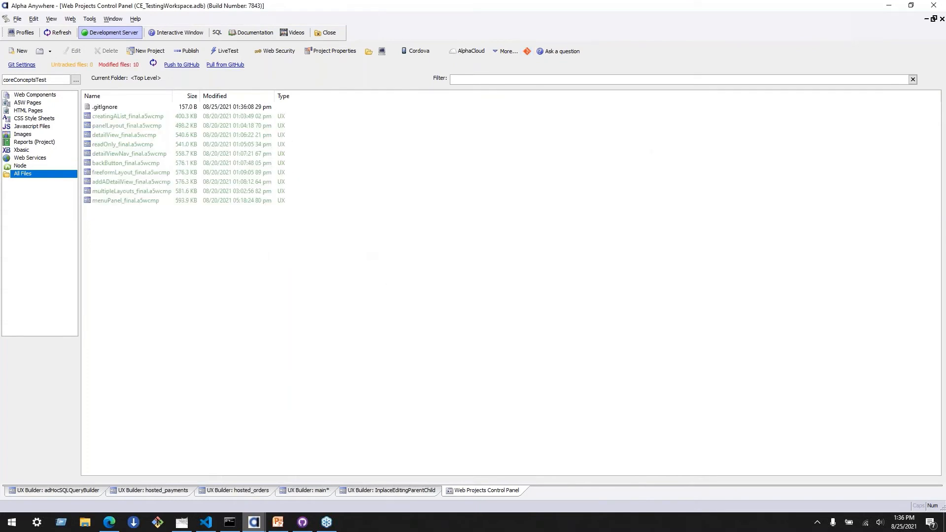
Inspect the .gitIgnore and creatingAList_final.a5wcmp entries, and view the tracked files offered for commit without committing.
left_click(110, 108)
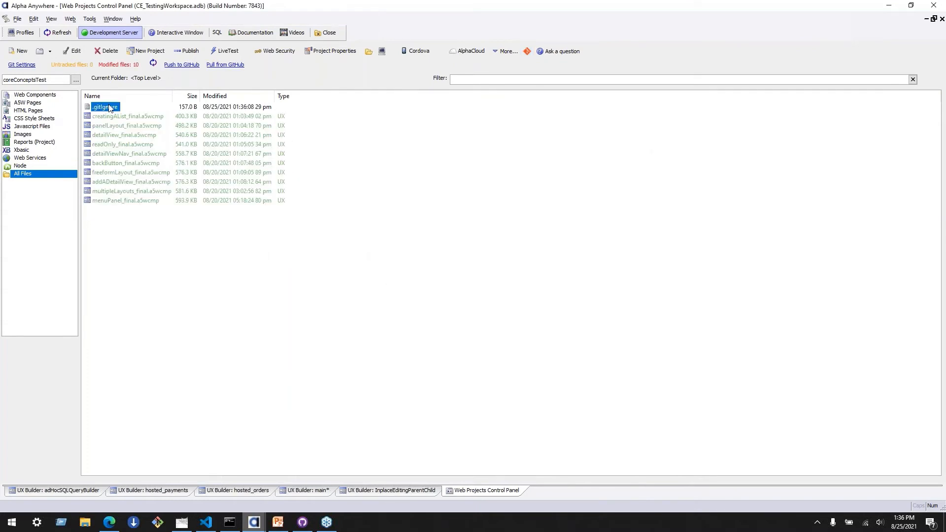
left_click(110, 118)
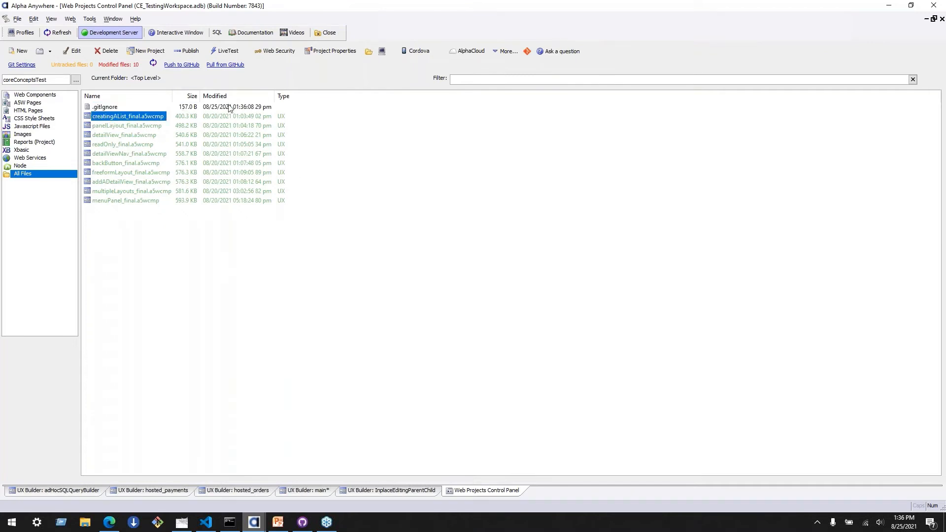
left_click(529, 51)
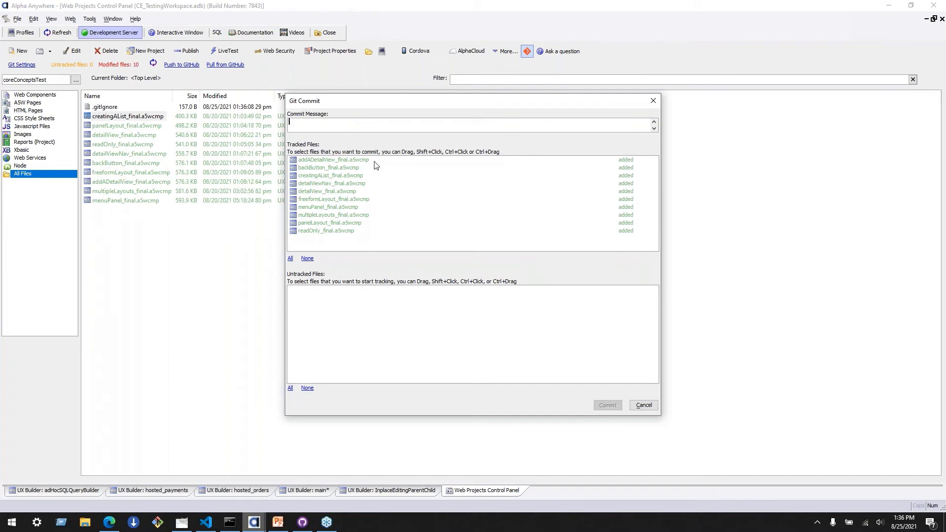
left_click(654, 101)
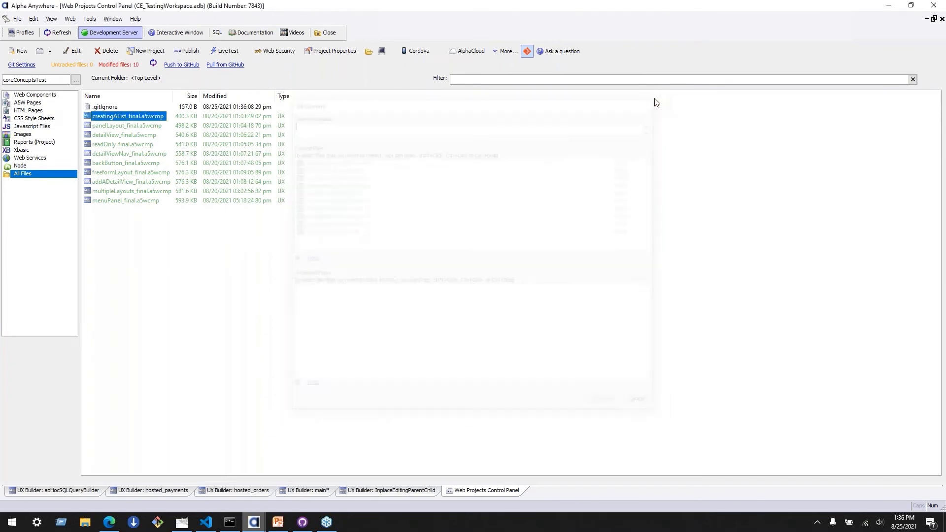
Save the GitHub user ID and password, and open the registration of a remote GitHub repository for the project.
left_click(29, 65)
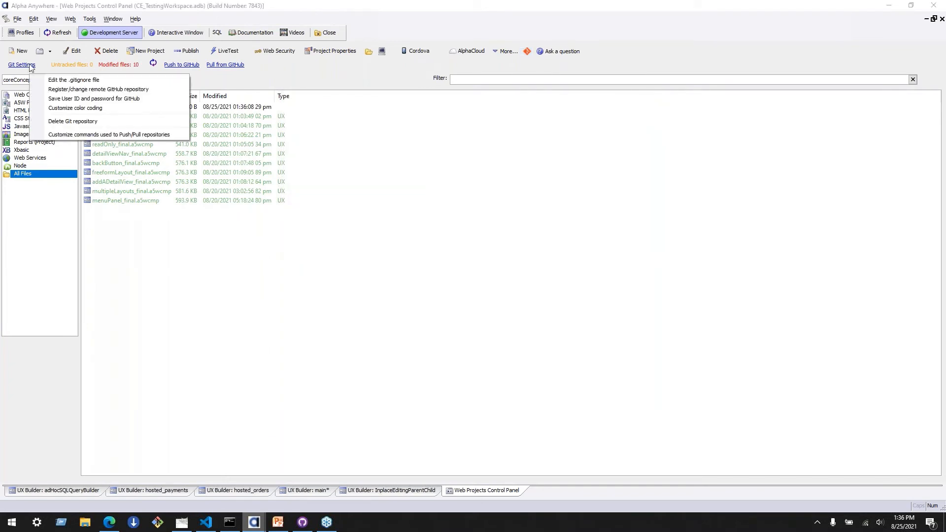
left_click(149, 89)
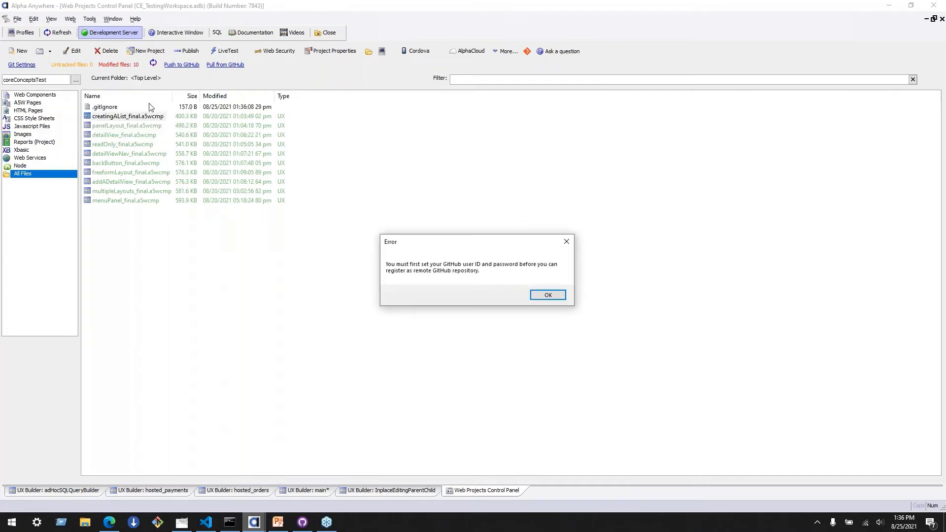
left_click(547, 295)
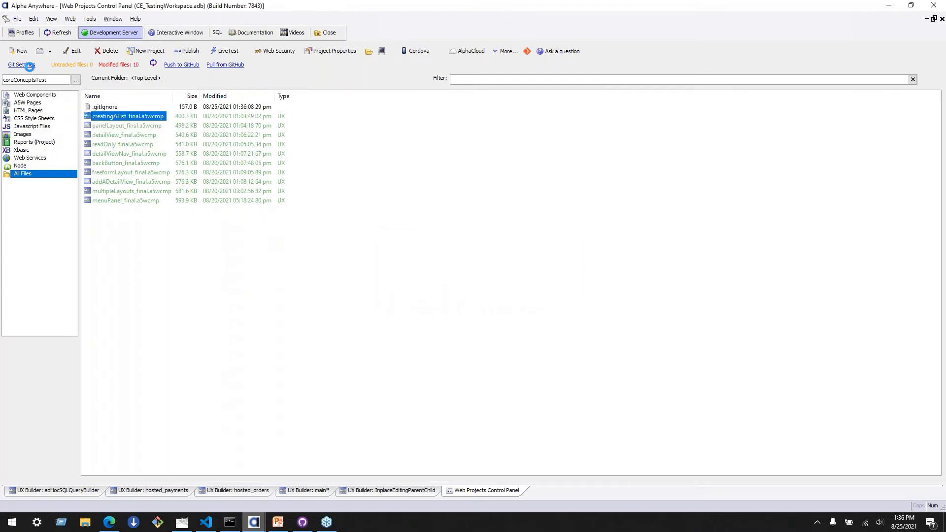
left_click(30, 66)
left_click(182, 190)
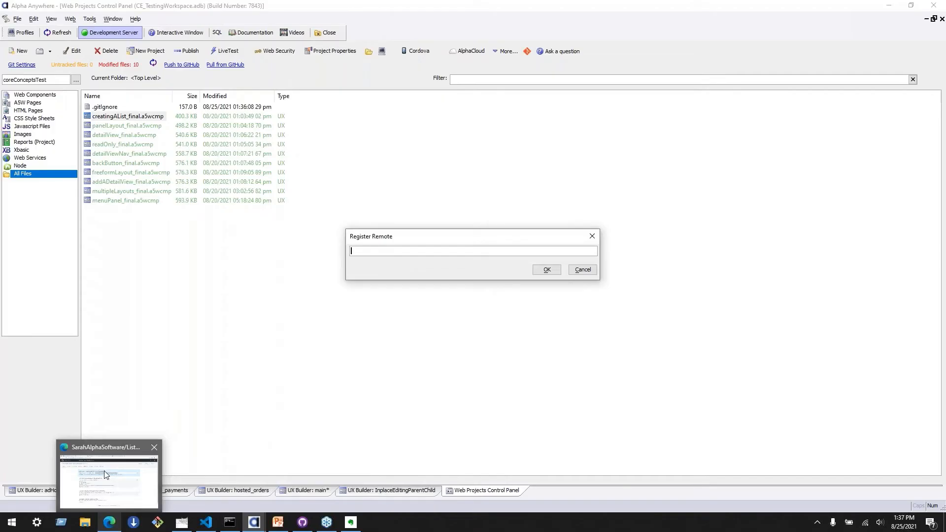
Copy the ListControlLayoutsCourse HTTPS URL from the GitHub page in the browser and register it in Alpha Anywhere as the remote.
left_click(104, 471)
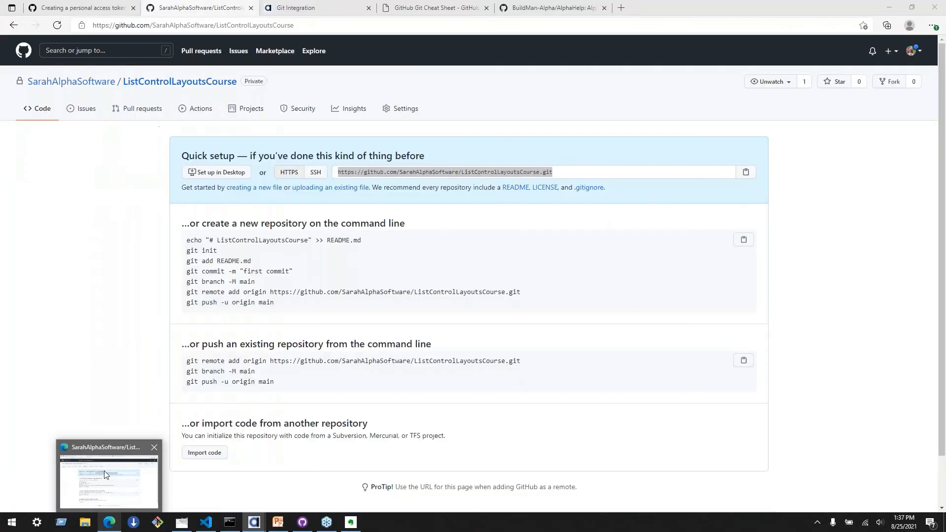
right_click(509, 170)
left_click(534, 183)
left_click(889, 7)
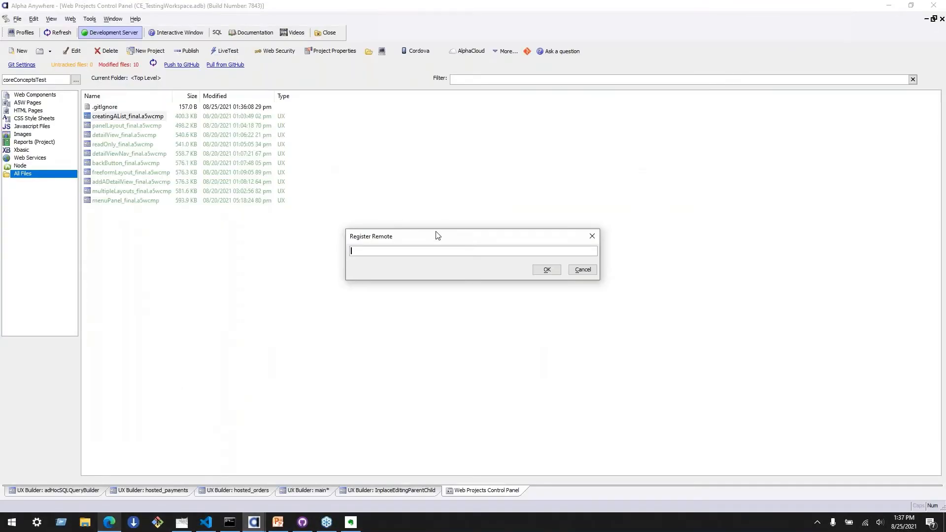
key("ctrl+v")
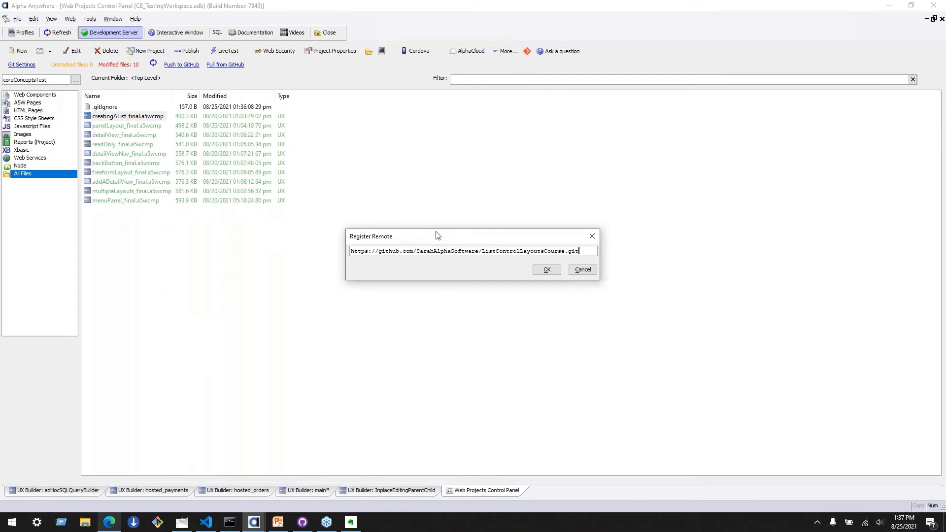
left_click(553, 274)
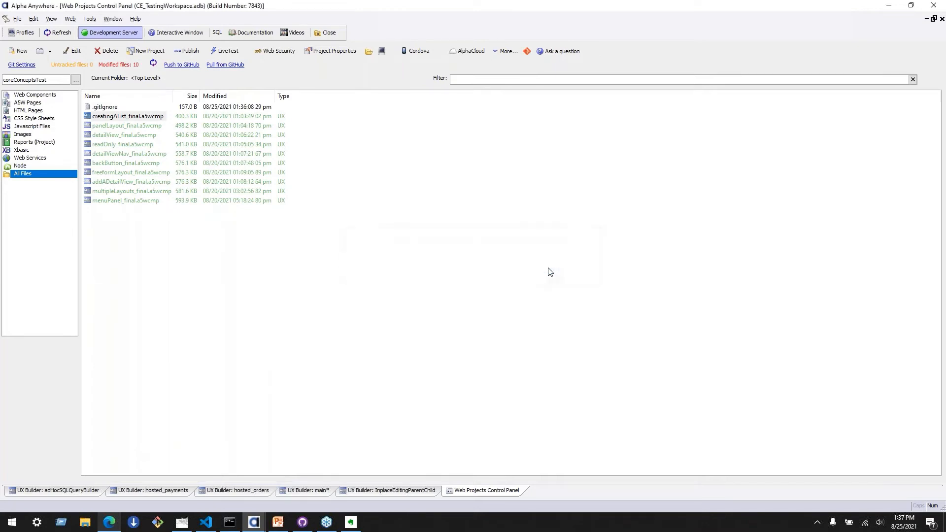
Reopen the remote GitHub repository registration to check the stored URL.
left_click(28, 67)
left_click(98, 89)
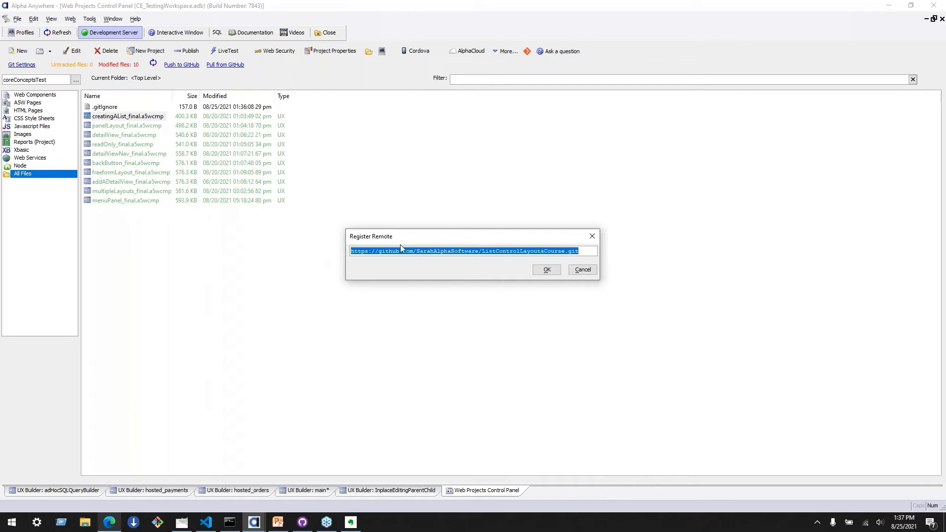
left_click(465, 252)
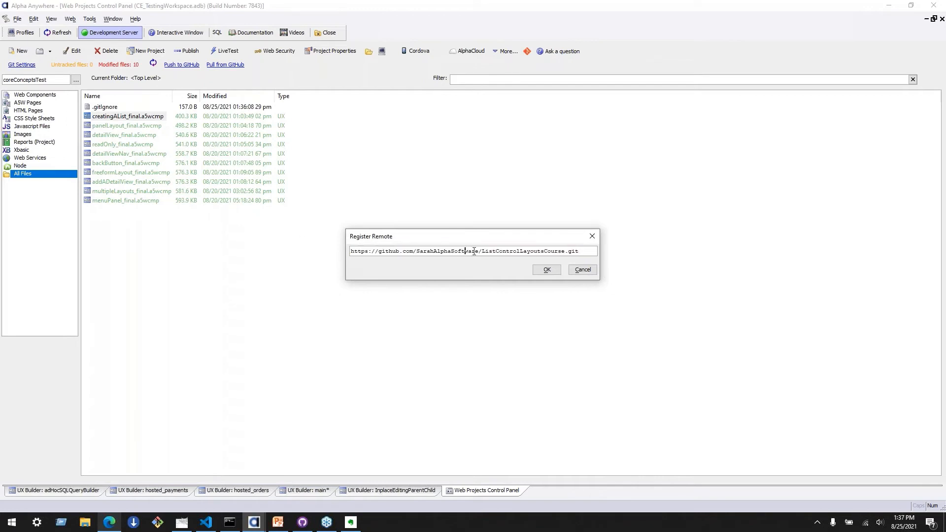
double_click(591, 251)
left_click(547, 269)
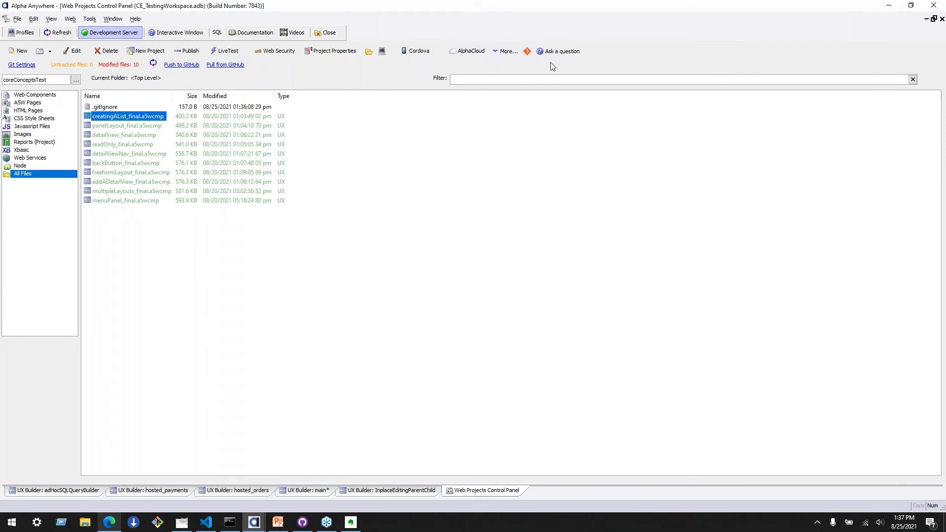
Commit all tracked component files of the project with the message "initial commit".
left_click(528, 52)
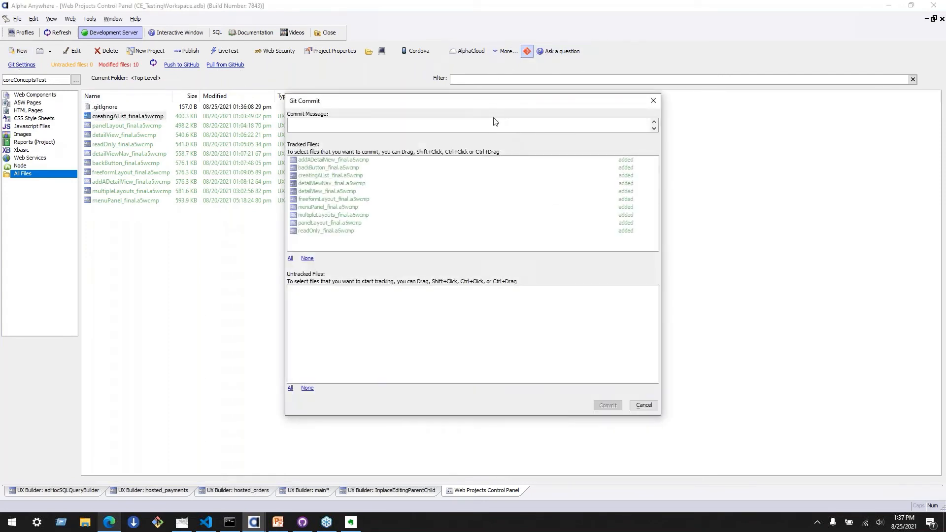
type("initial commit")
left_click(601, 408)
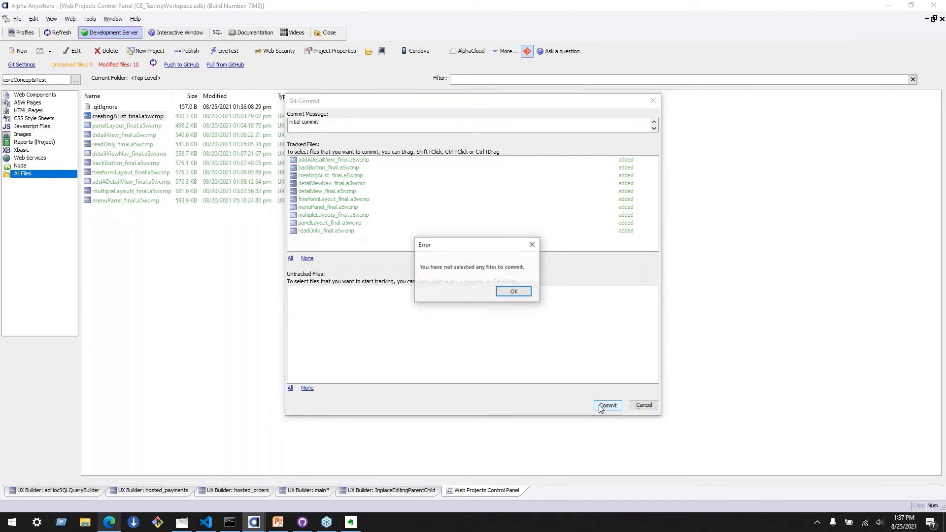
left_click(508, 294)
left_click_drag(419, 172, 419, 295)
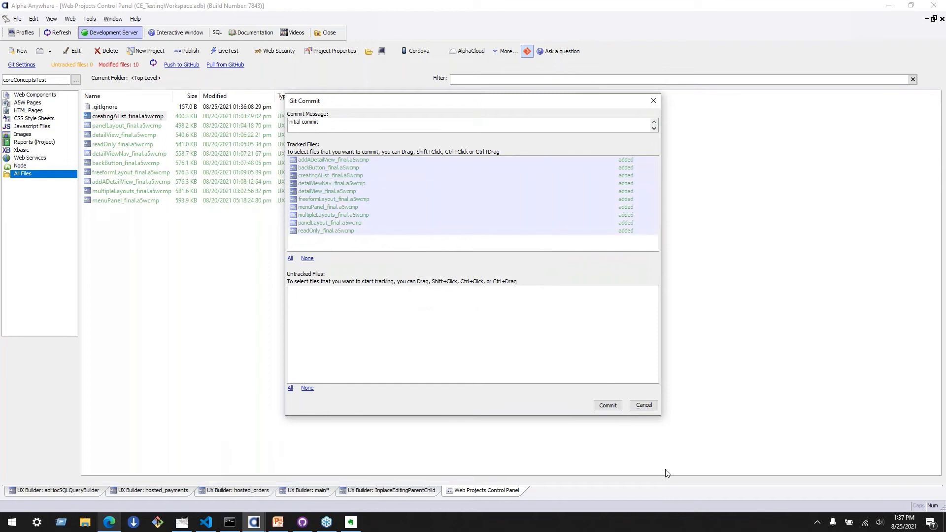
left_click(612, 407)
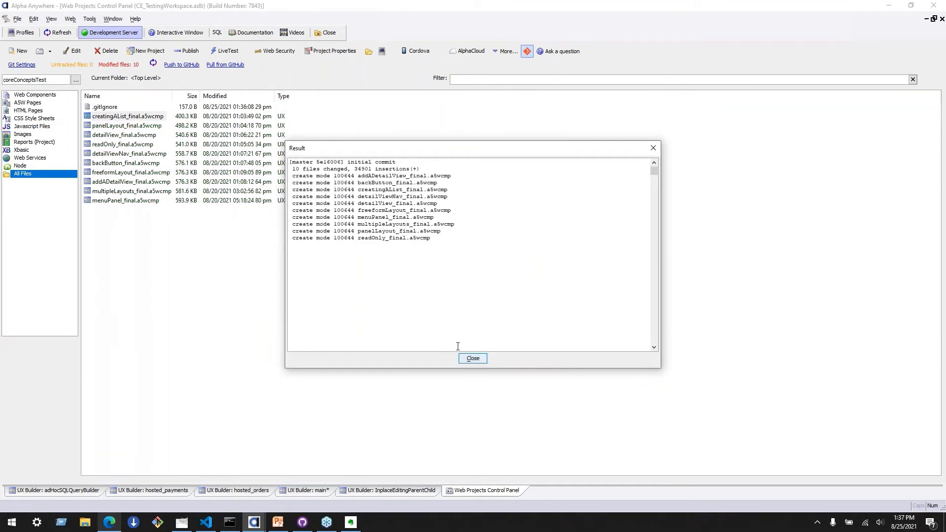
left_click(472, 358)
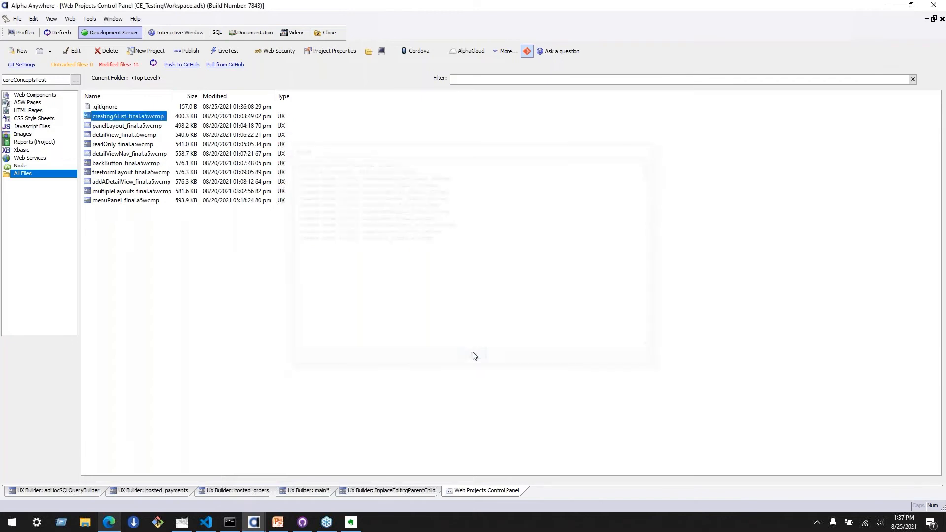
Try to push the committed coreConceptsTest files to GitHub.
left_click(188, 65)
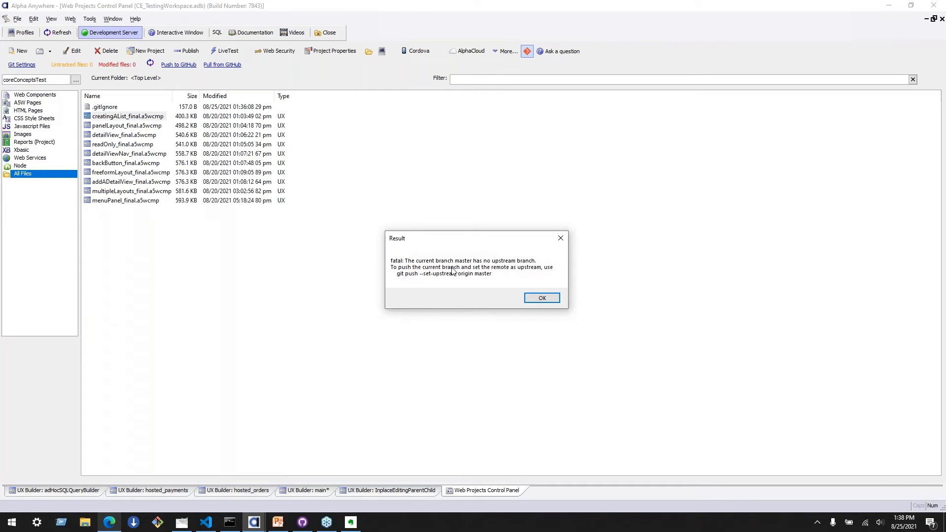
left_click_drag(428, 241, 349, 135)
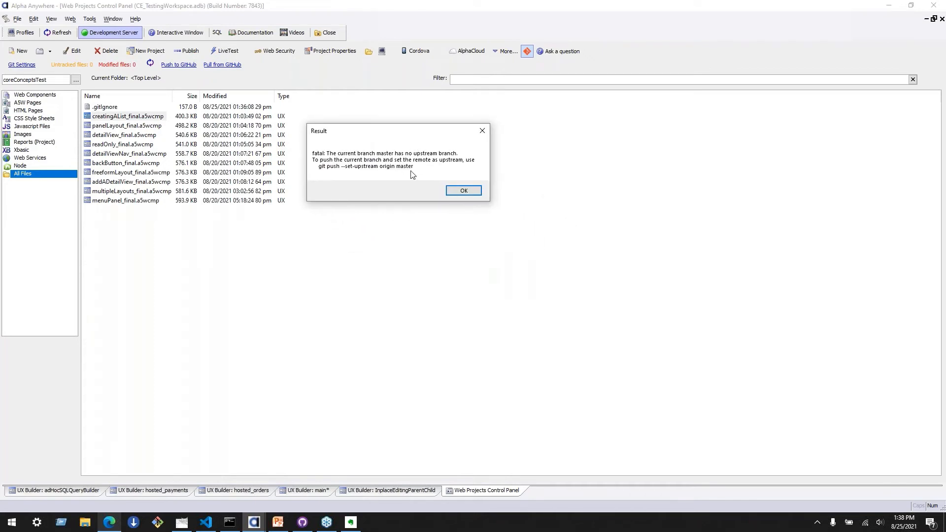
left_click(463, 192)
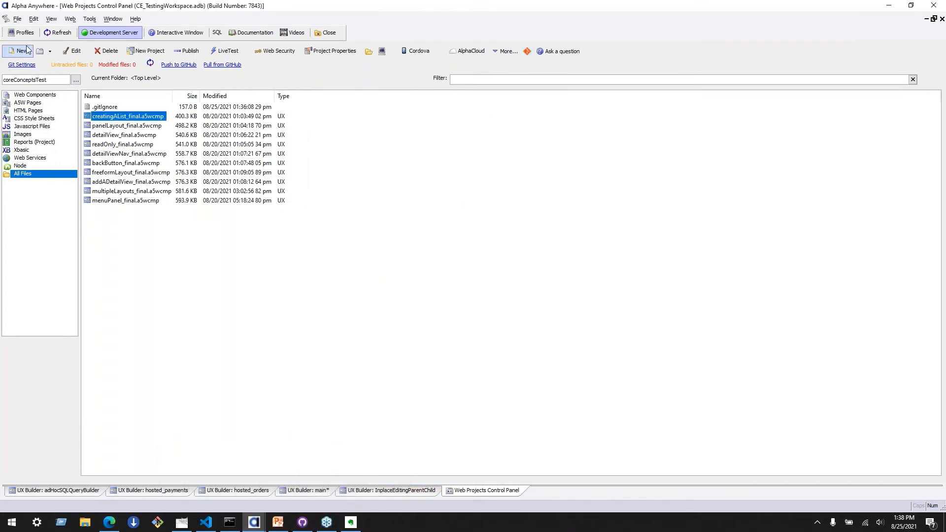
Start a new web project created from a GitHub repository and enter the ListControlLayoutsCourse HTTPS address as its URL.
left_click(17, 19)
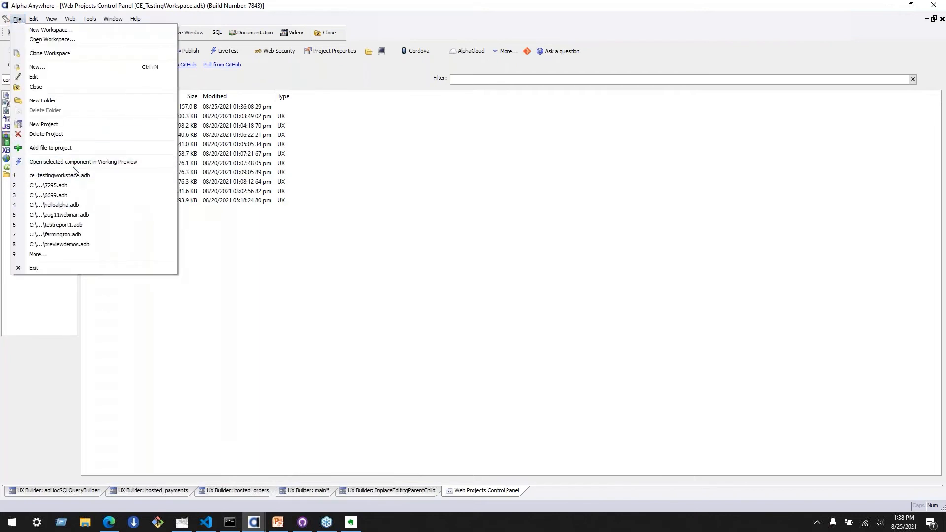
left_click(66, 124)
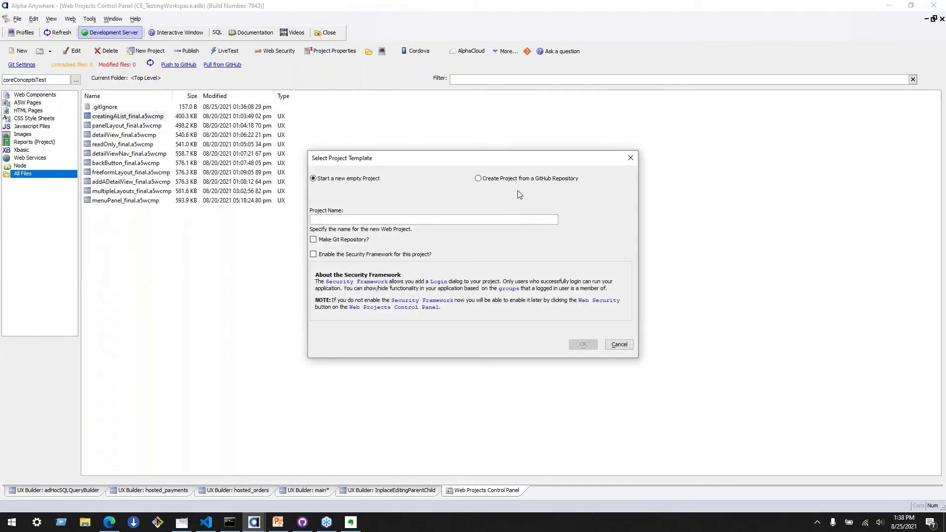
left_click(488, 180)
left_click(452, 212)
key("ctrl+v")
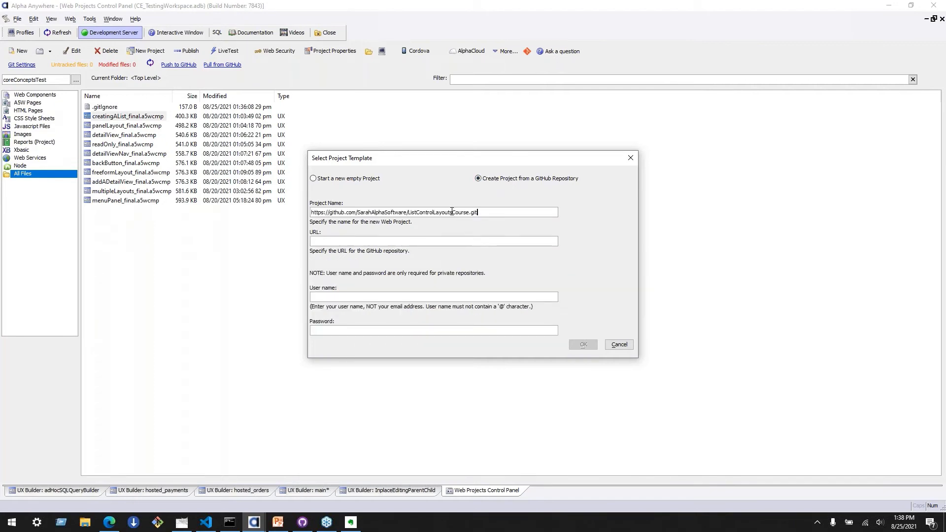
left_click(496, 212)
left_click_drag(494, 212, 264, 268)
key("ctrl+x")
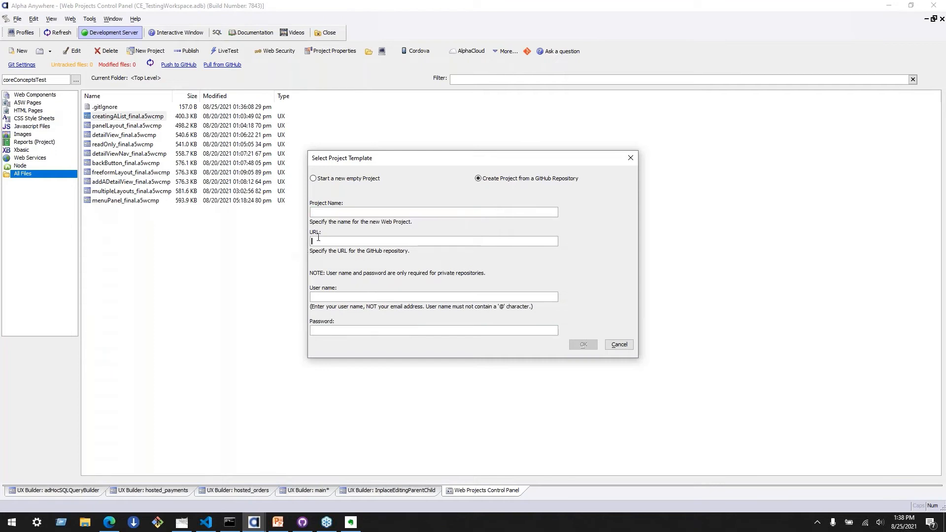
key("Tab")
key("ctrl+v")
Enter the GitHub user name and paste the password copied from the notes application for the private repository.
left_click(375, 298)
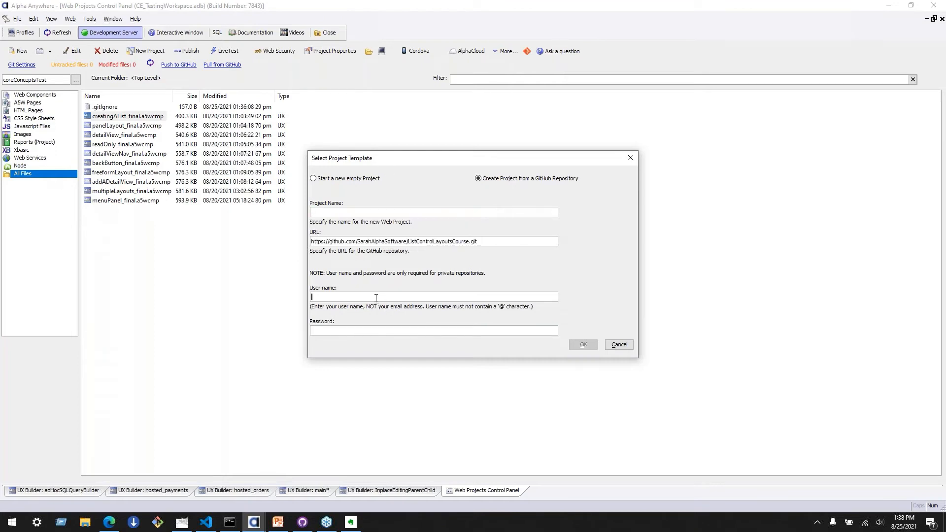
type("SarahAlphaSoftware")
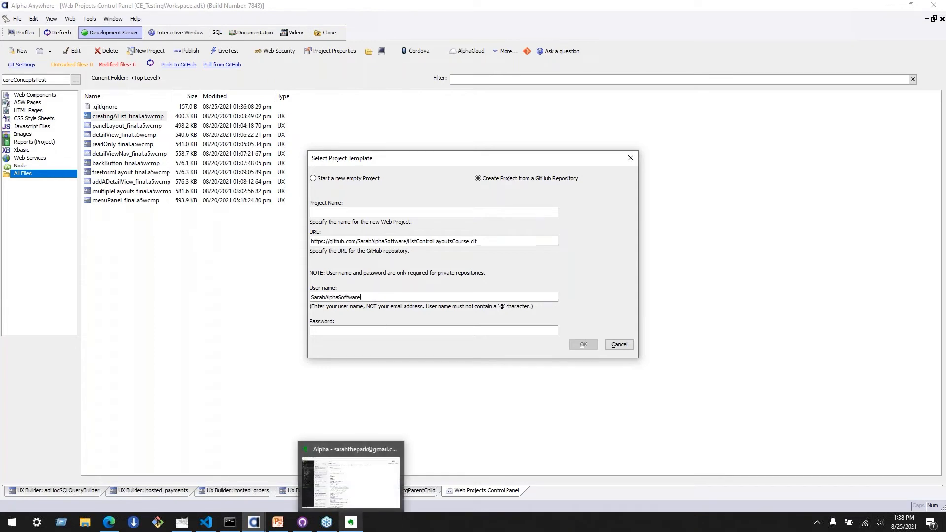
left_click(350, 523)
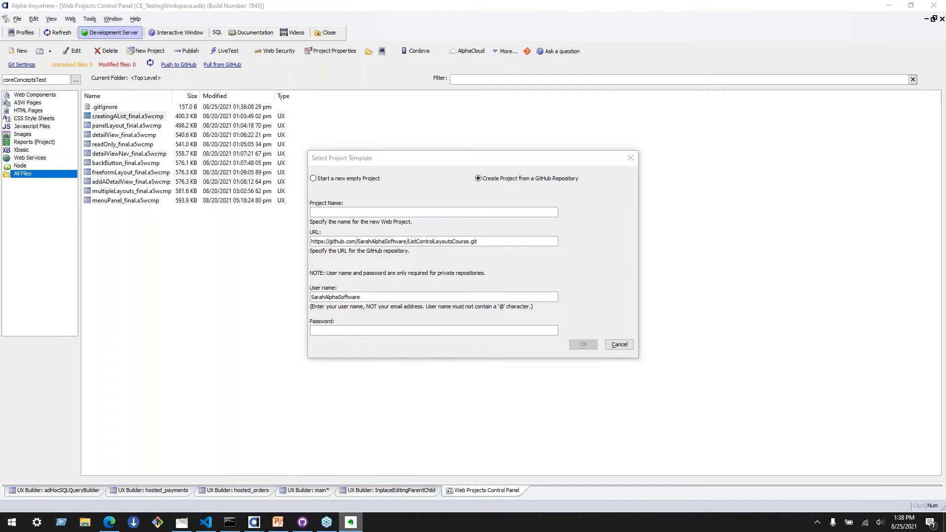
left_click(476, 331)
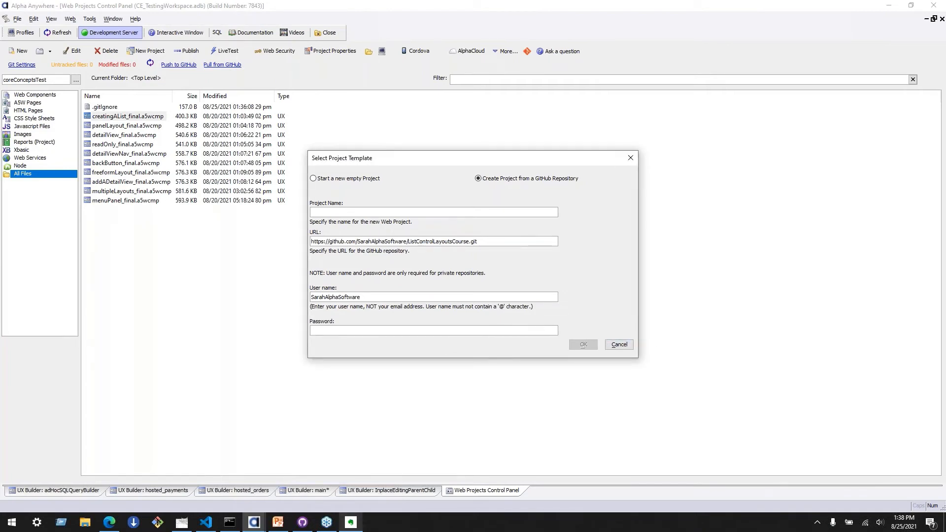
key("alt+Tab")
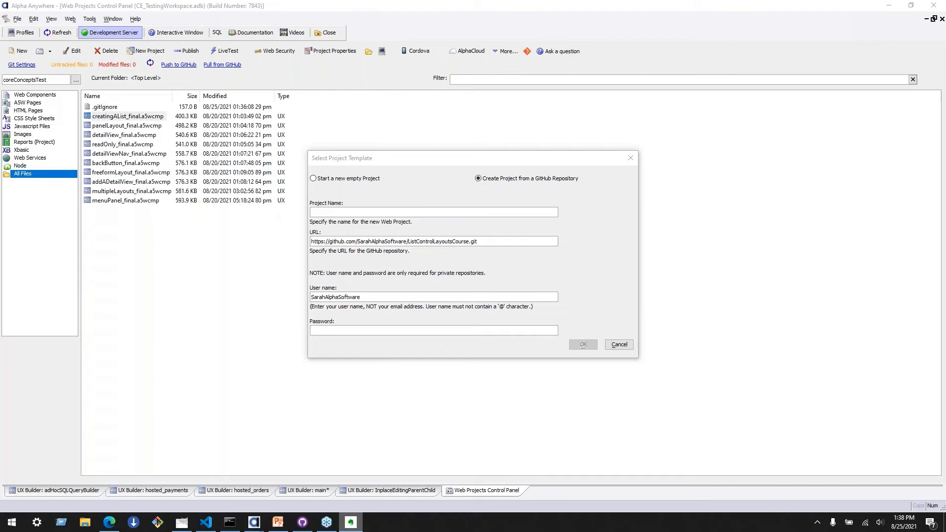
left_click(535, 159)
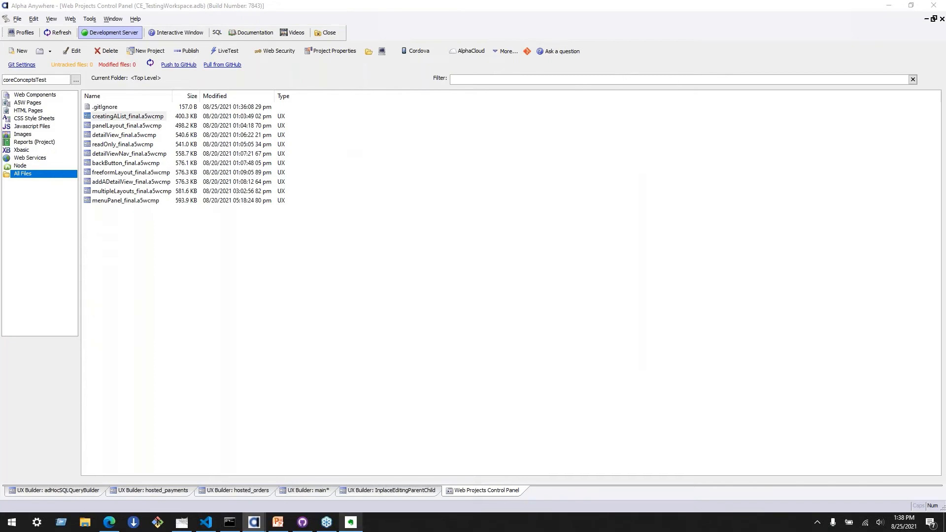
left_click_drag(525, 157, 527, 162)
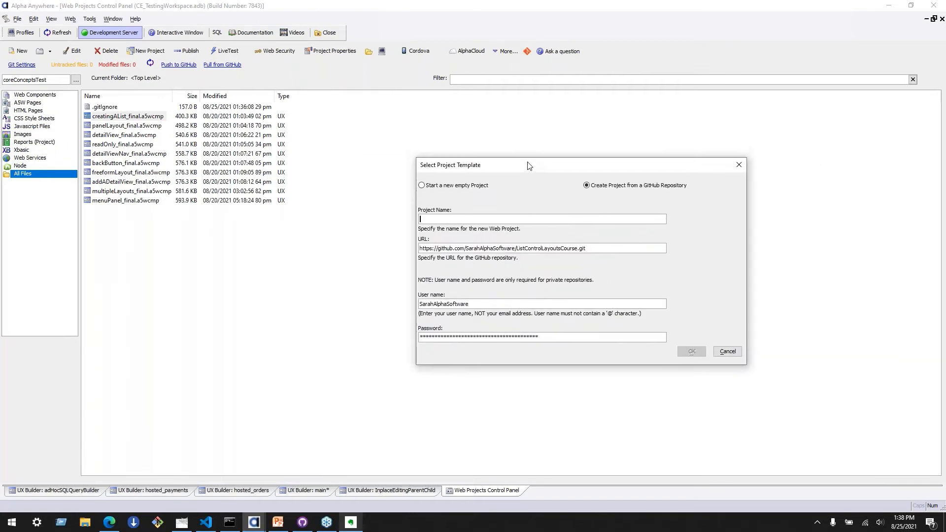
Name the new project ListControlLayoutsCourse and create it from the repository.
type("CL")
type("ListContro")
type("lLayoutsCourse")
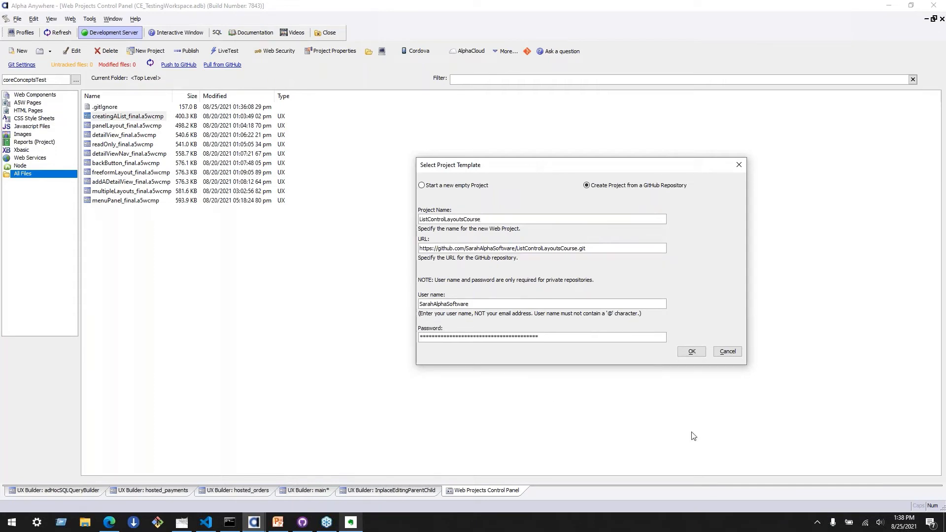
left_click(692, 351)
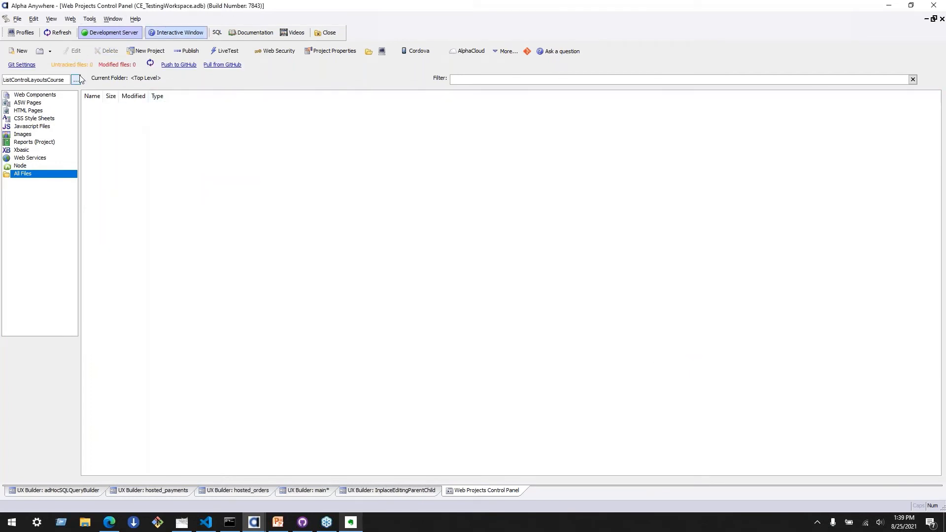
Try to pull from GitHub into the new project and view the pull's changes.
left_click(215, 65)
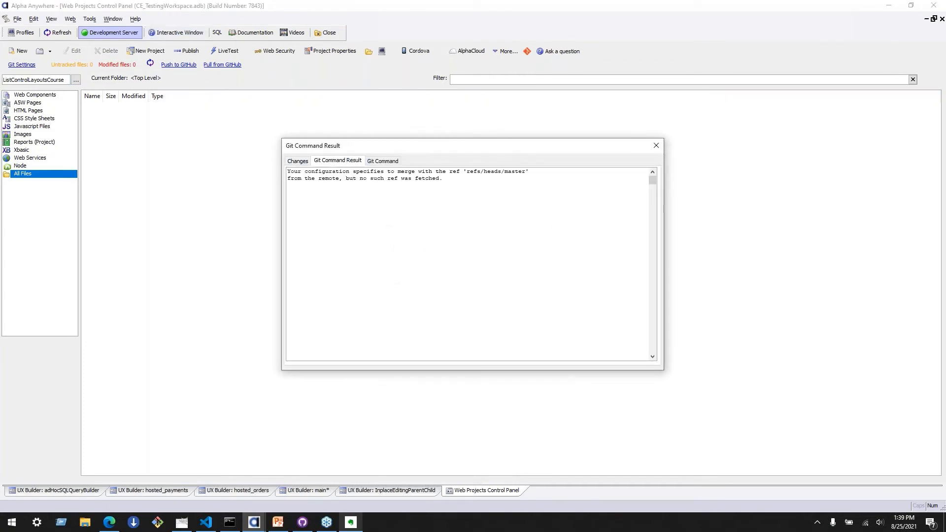
left_click(290, 161)
left_click(659, 145)
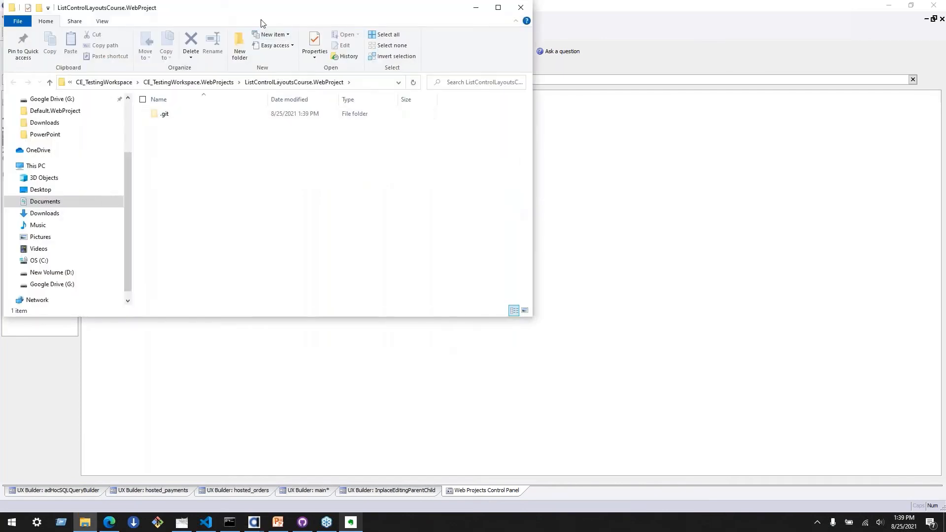
Copy all the A5WCMP component files from the coreConceptsTest.WebProject folder, sorting the folder by type to group them.
left_click_drag(262, 22, 575, 84)
left_click(537, 150)
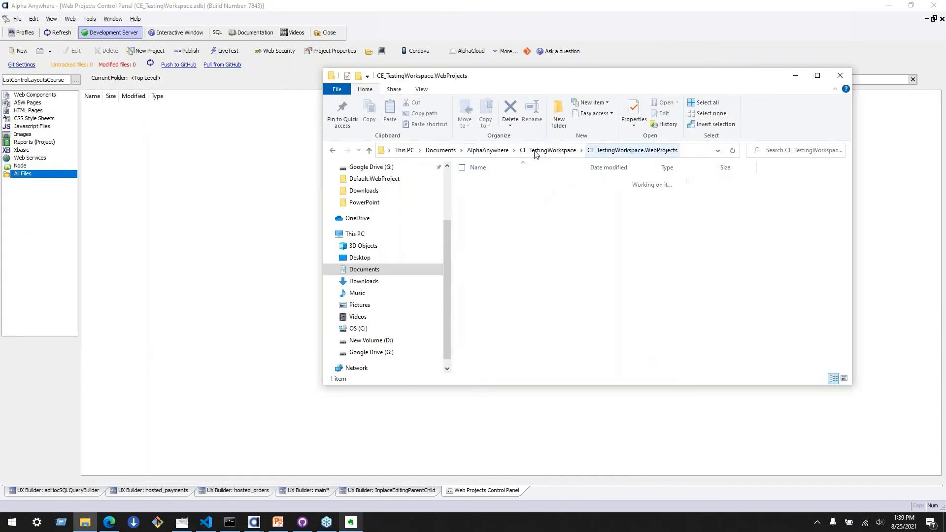
double_click(520, 212)
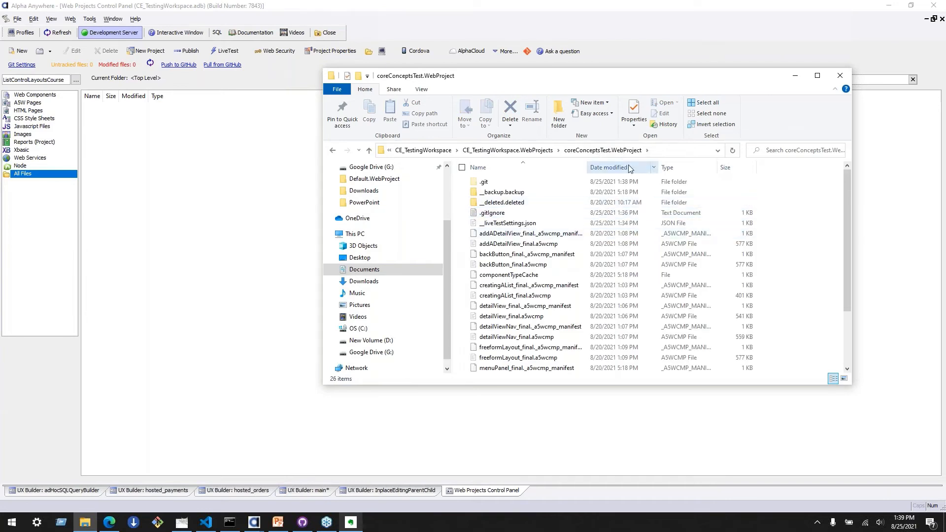
left_click(691, 167)
double_click(651, 313)
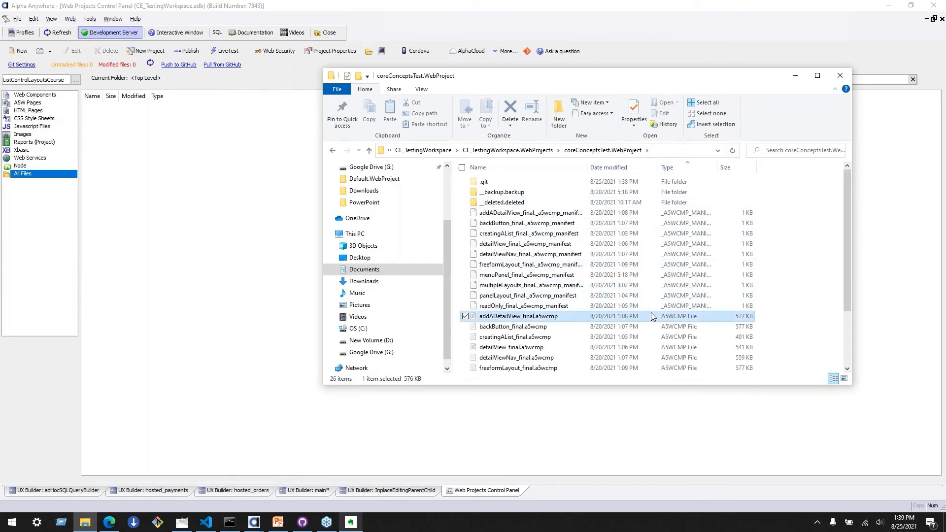
scroll(713, 333, "down", 3)
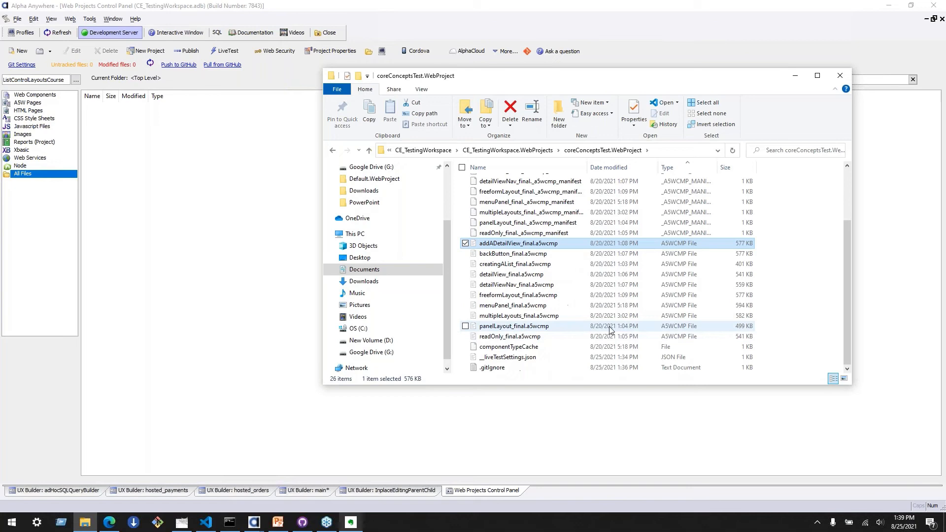
left_click(700, 335, "shift")
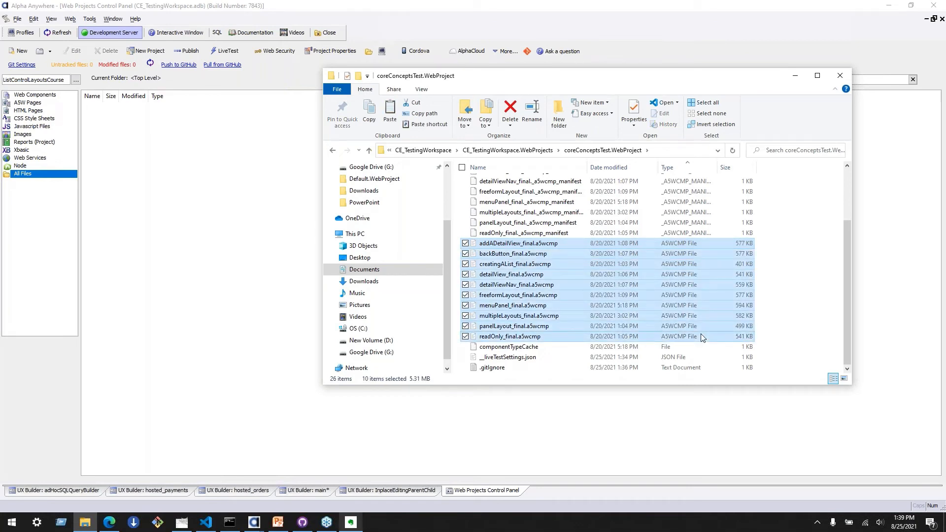
Paste the copied component files into the ListControlLayoutsCourse.WebProject folder and let Alpha Anywhere analyze their types.
left_click(511, 151)
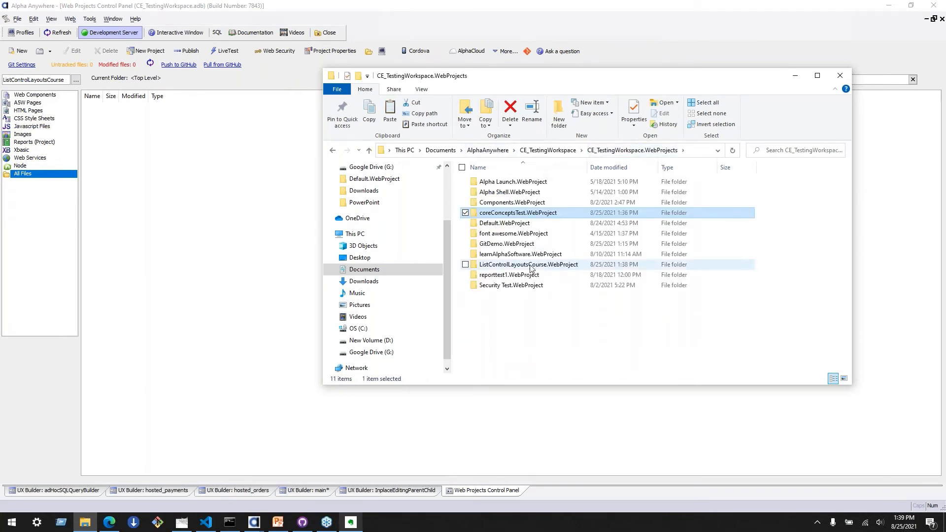
left_click(527, 266)
double_click(526, 266)
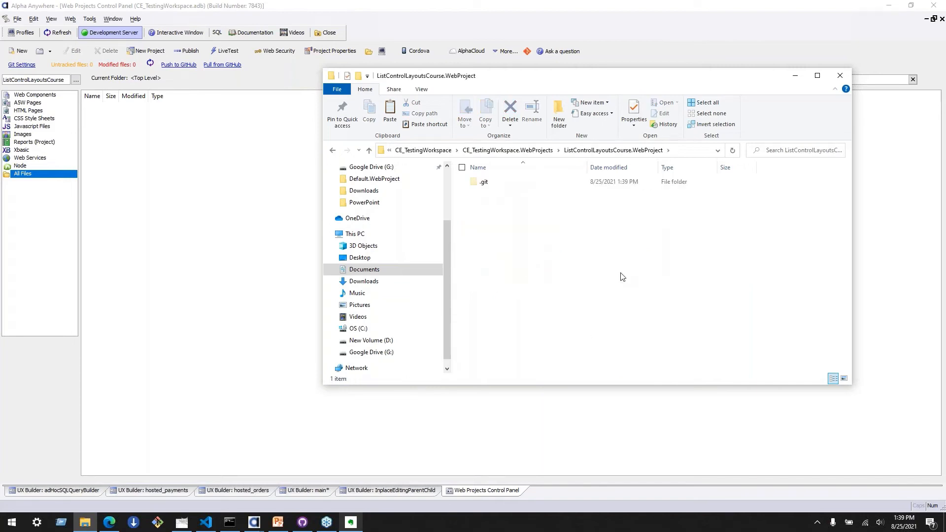
key("ctrl+v")
left_click(205, 158)
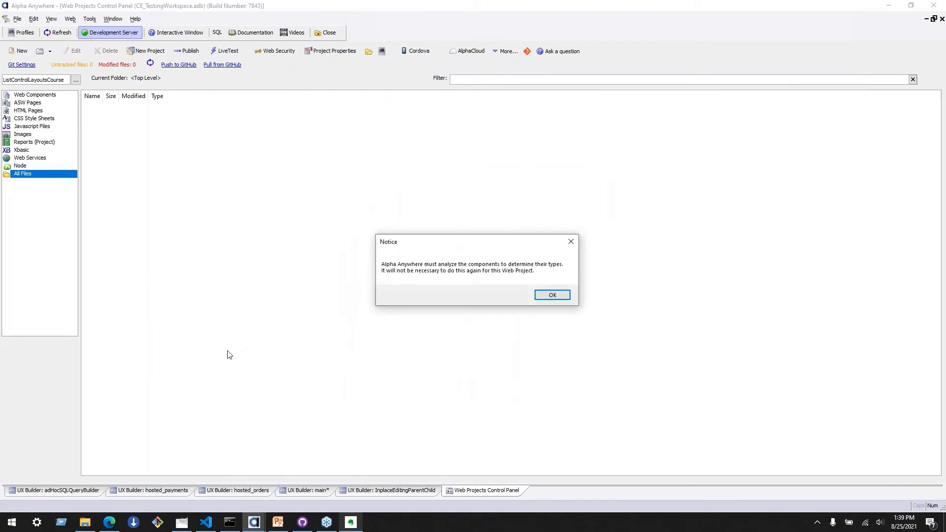
left_click(552, 294)
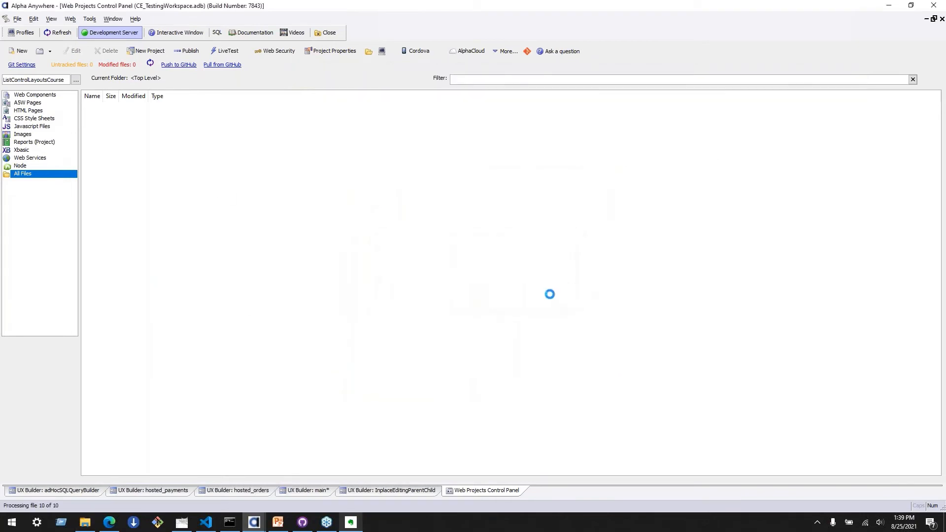
Start a Git commit and select every untracked .a5wcmp component file for tracking, leaving out componentTypeCache.
left_click(527, 51)
left_click_drag(380, 288, 391, 406)
left_click(362, 306)
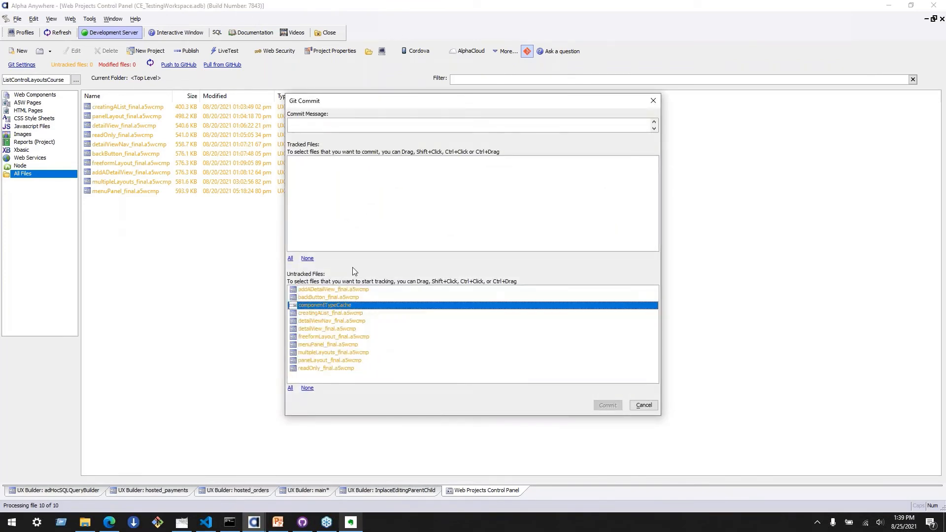
left_click(352, 289)
left_click(352, 297, "ctrl")
left_click(352, 314, "ctrl")
left_click(350, 328, "ctrl")
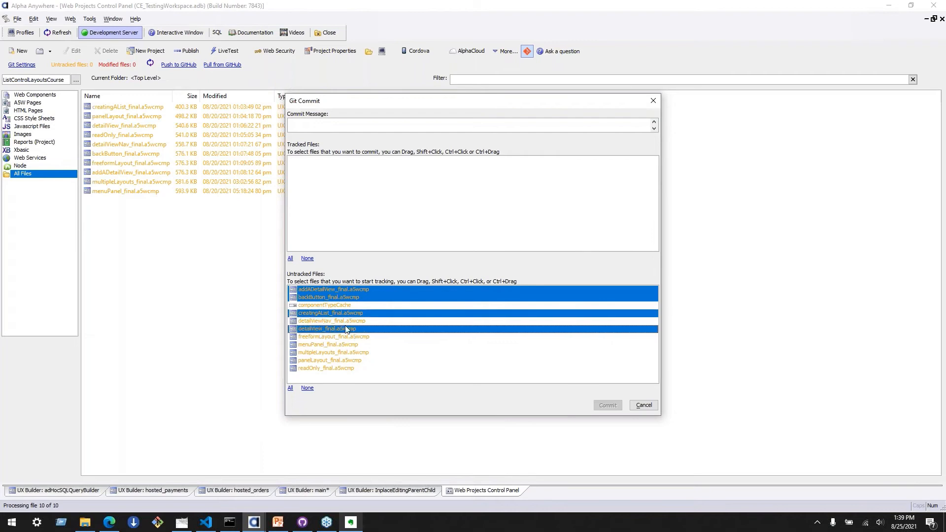
left_click(349, 322, "ctrl")
left_click(346, 337, "ctrl")
left_click(346, 344, "ctrl")
left_click(347, 352, "ctrl")
left_click(347, 359, "ctrl")
left_click(346, 368, "ctrl")
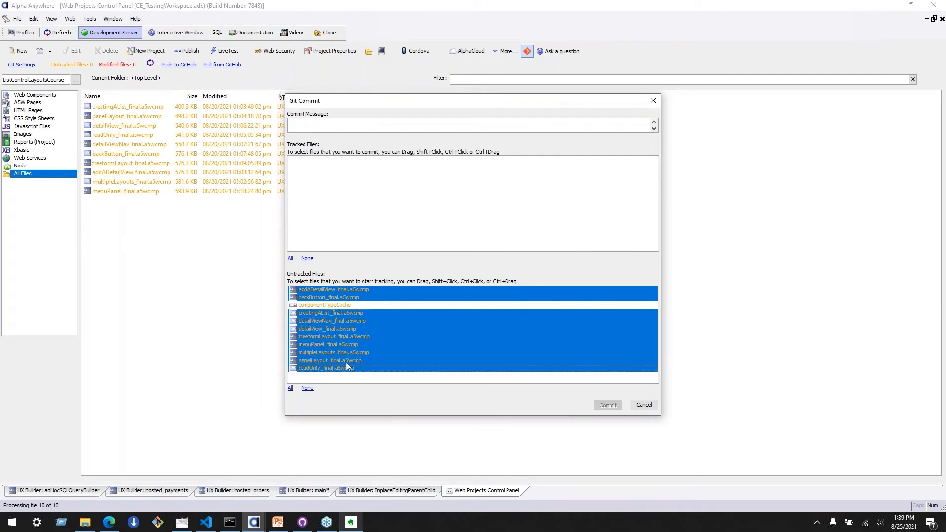
Commit the selected files with the message "initial commit" and dismiss the result.
left_click(367, 126)
type("initial commit")
left_click(607, 406)
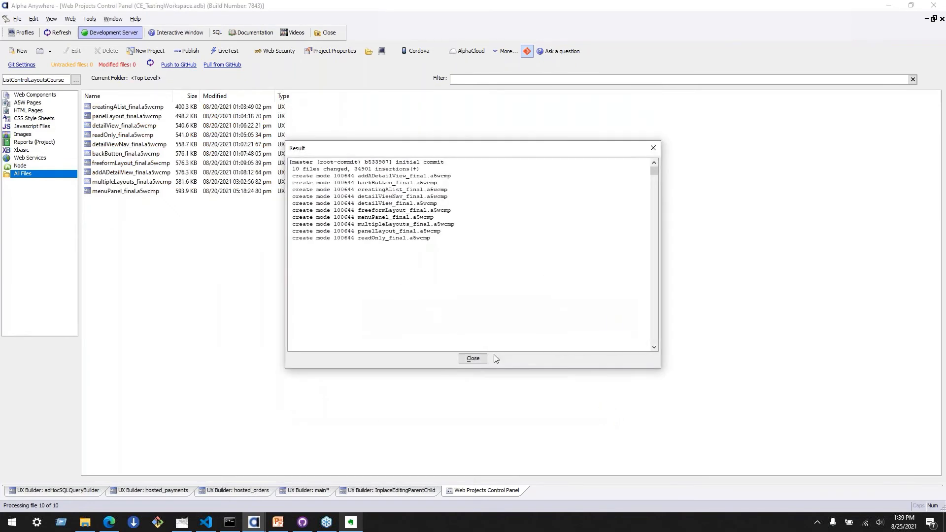
left_click(477, 358)
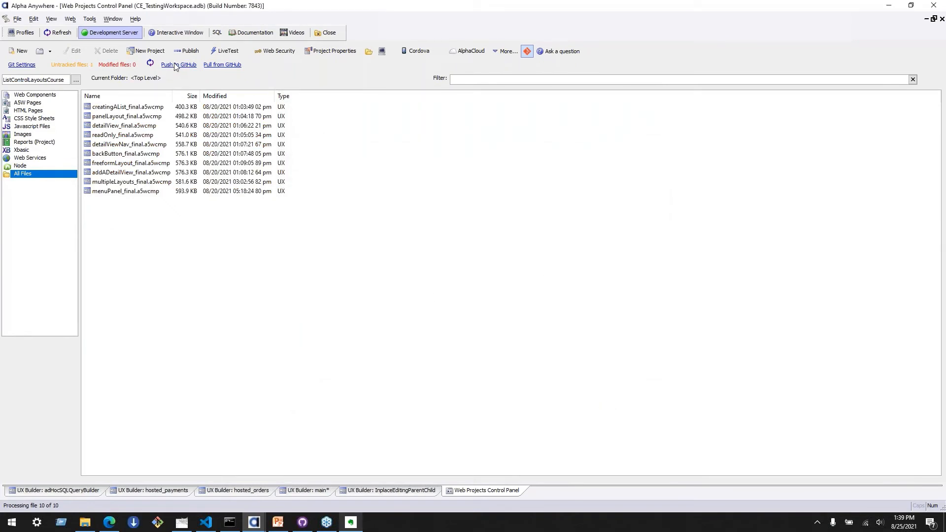
Push the commit to GitHub and reload the ListControlLayoutsCourse repository page in Edge to check its files.
left_click(177, 65)
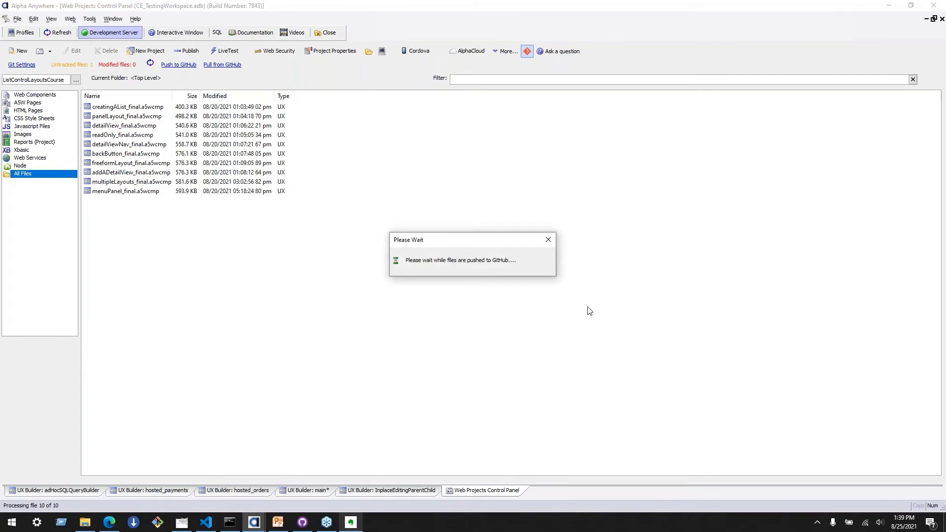
left_click(554, 298)
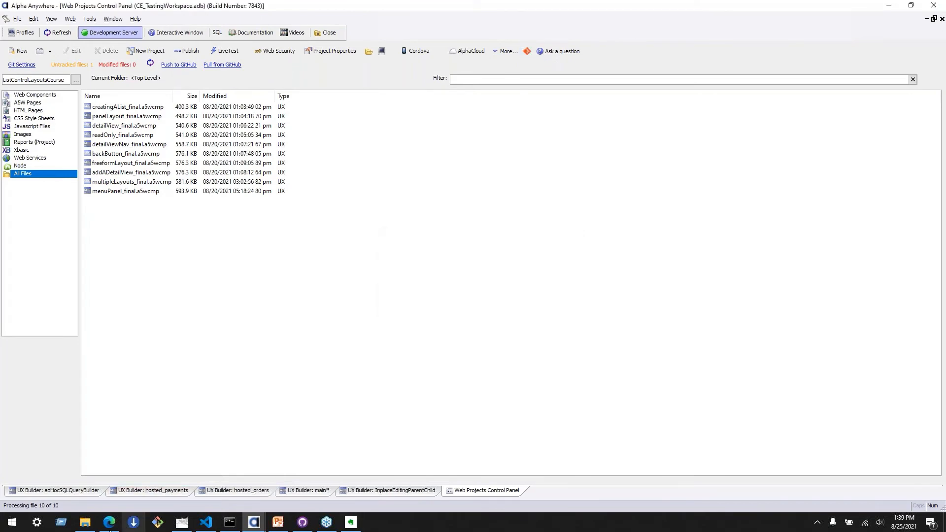
left_click(109, 522)
left_click(56, 26)
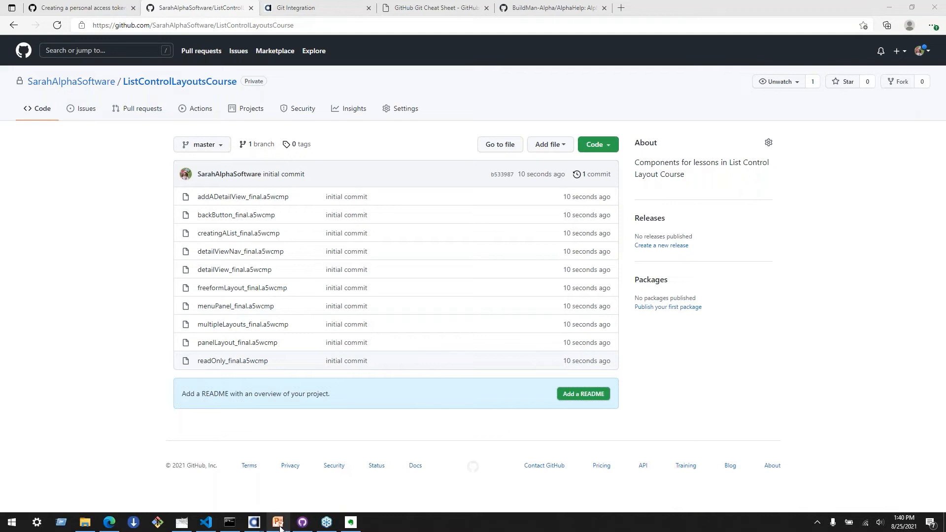
Switch to File Explorer and go up to the CE_TestingWorkspace.WebProjects folder.
left_click(84, 522)
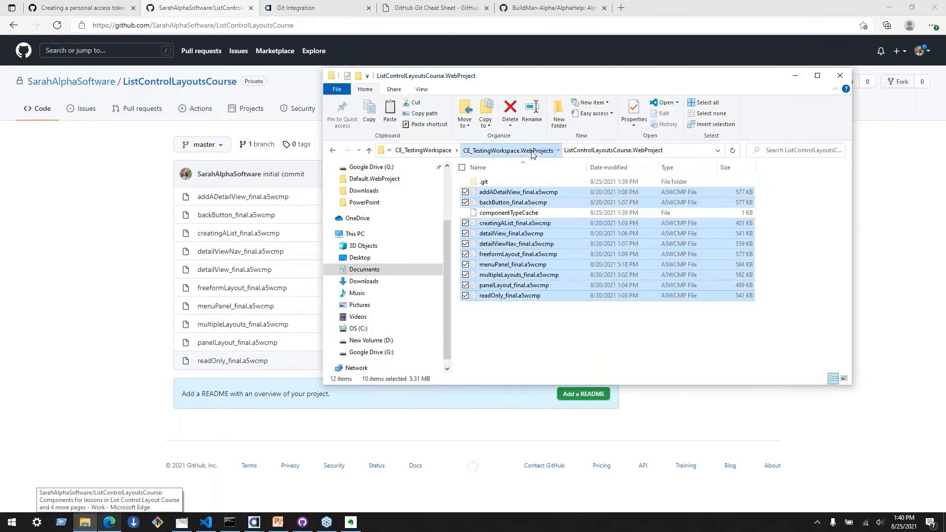
left_click(550, 150)
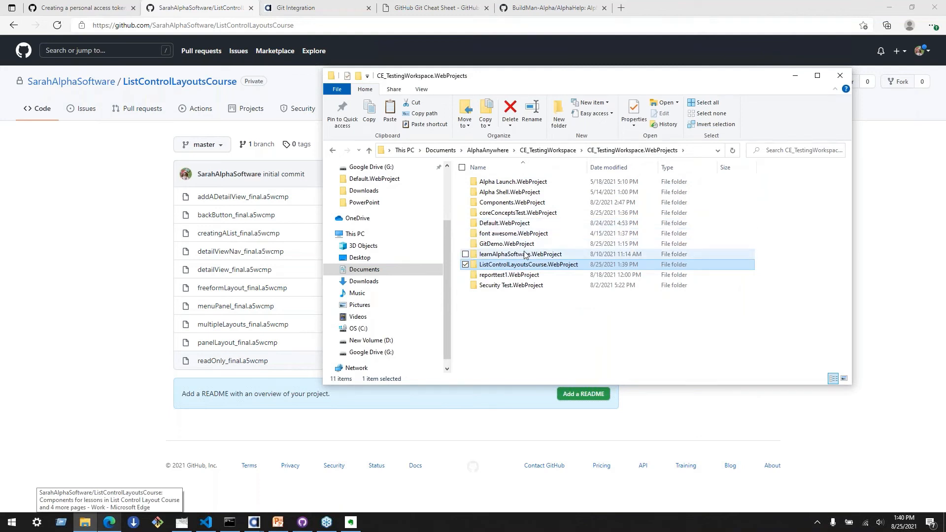
Copy all files from the coreConceptsTest.WebProject folder, from the first manifest through .gitignore, leaving out the subfolders.
double_click(539, 213)
left_click(508, 192)
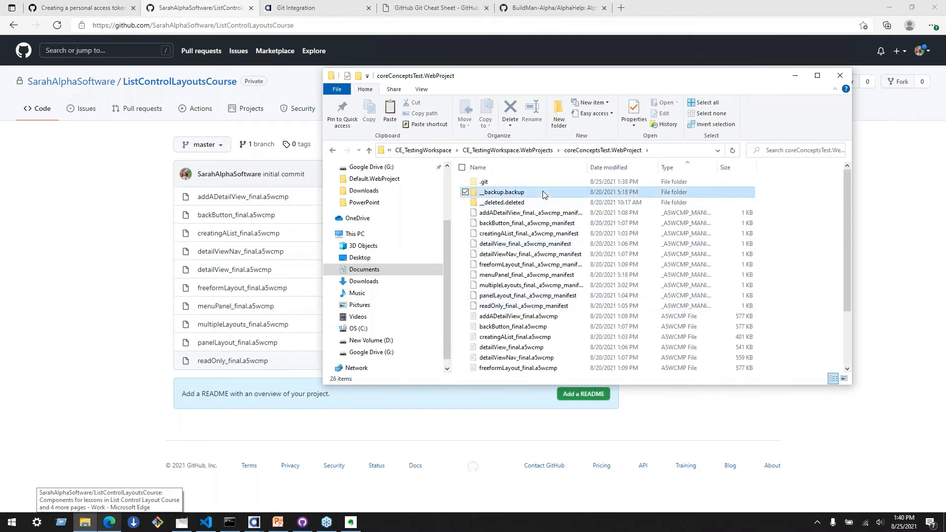
scroll(542, 276, "down", 3)
scroll(555, 295, "up", 3)
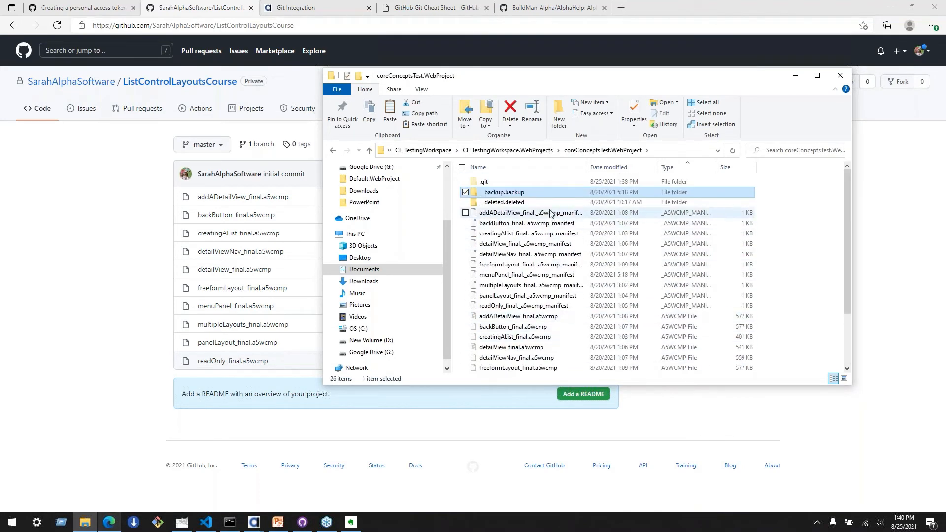
left_click(530, 212)
scroll(530, 222, "down", 3)
left_click(512, 369, "shift")
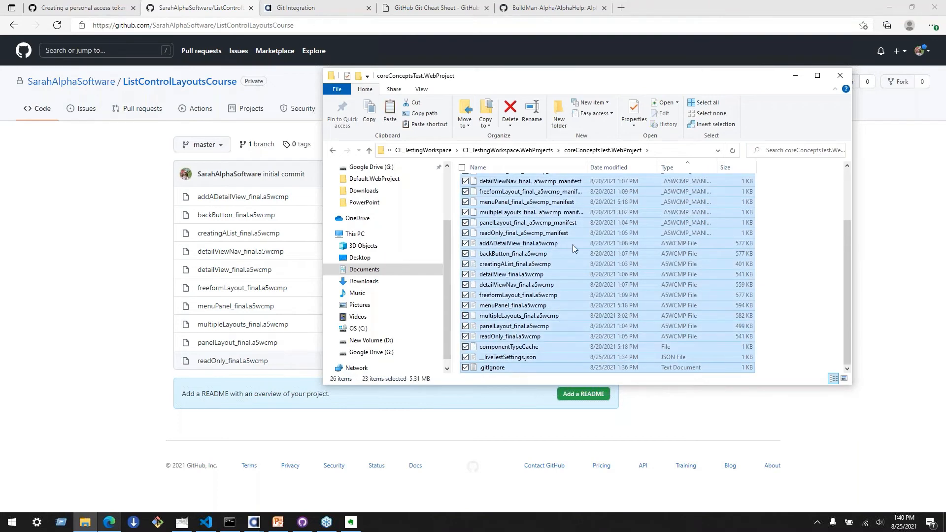
Paste the copied files into the ListControlLayoutsCourse.WebProject folder inside CE_TestingWorkspace.WebProjects, replacing files with the same names.
left_click(517, 149)
left_click(565, 153)
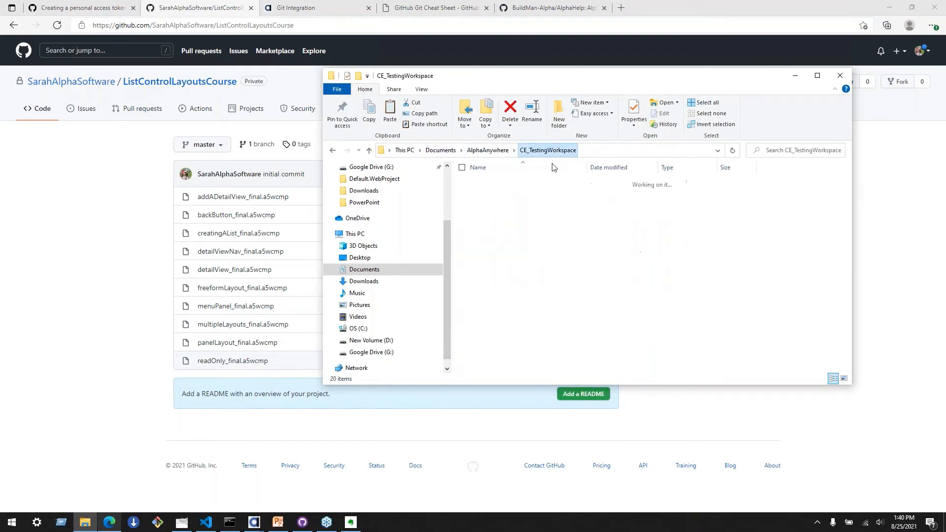
left_click(485, 153)
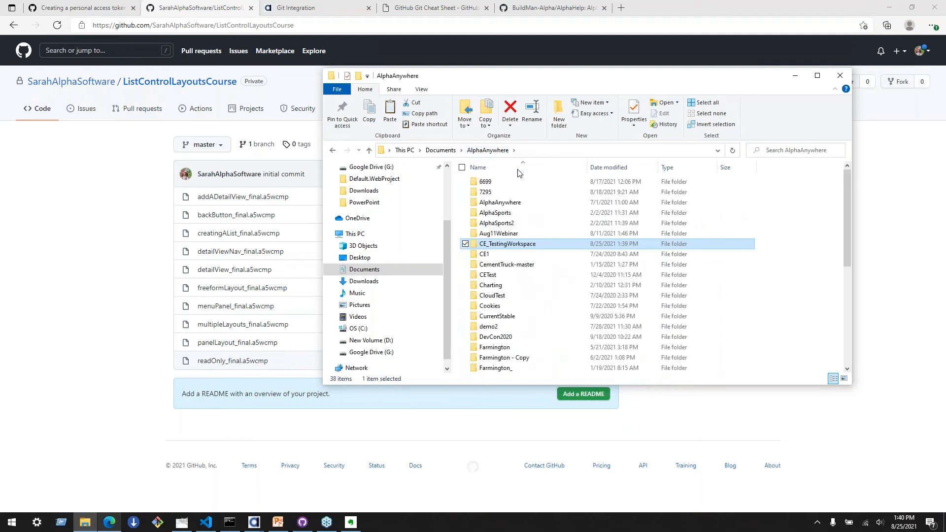
double_click(492, 254)
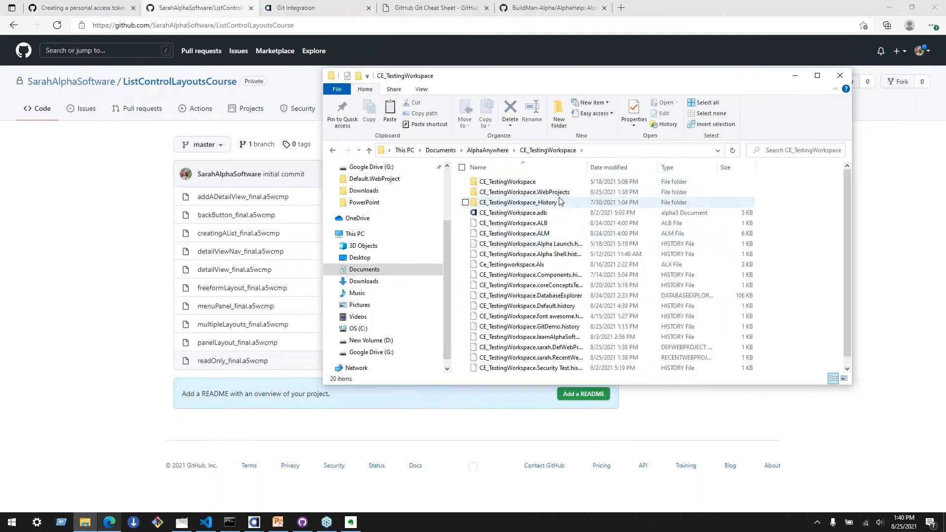
double_click(542, 192)
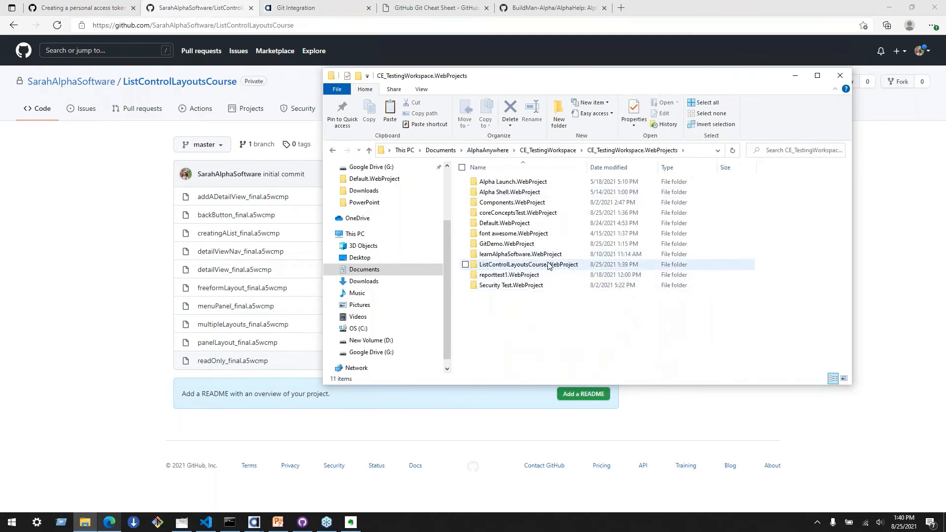
double_click(527, 265)
key("ctrl+v")
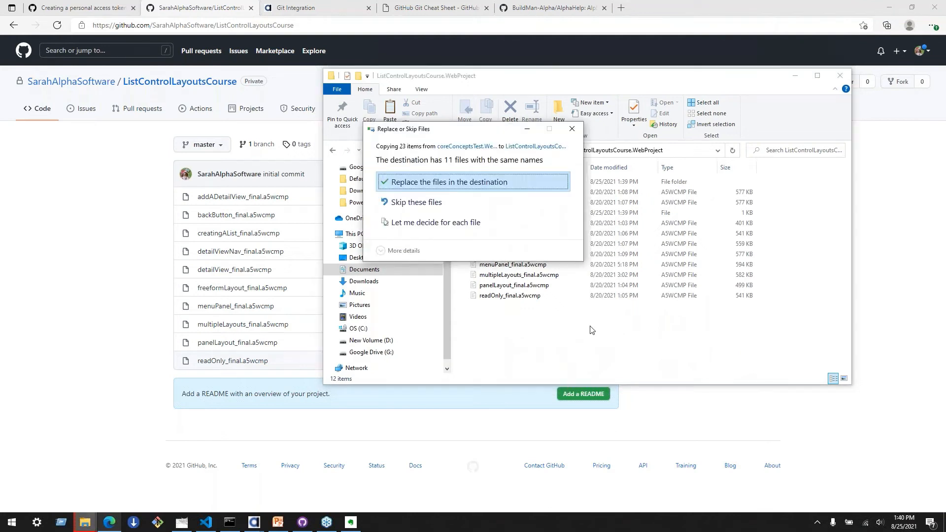
key("Return")
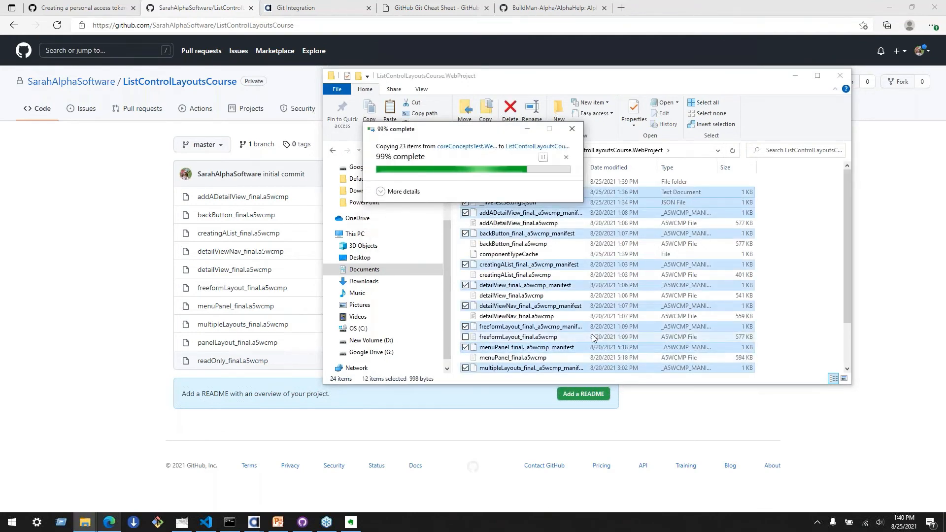
scroll(591, 315, "down", 2)
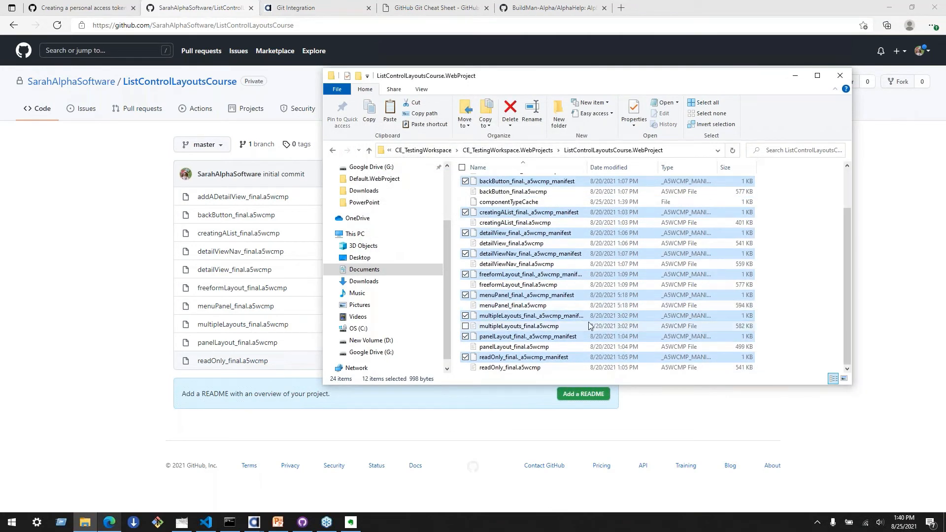
Switch to the ListControlLayoutsCourse project in Alpha Anywhere and check which untracked files are offered for a Git commit, without committing.
left_click(194, 263)
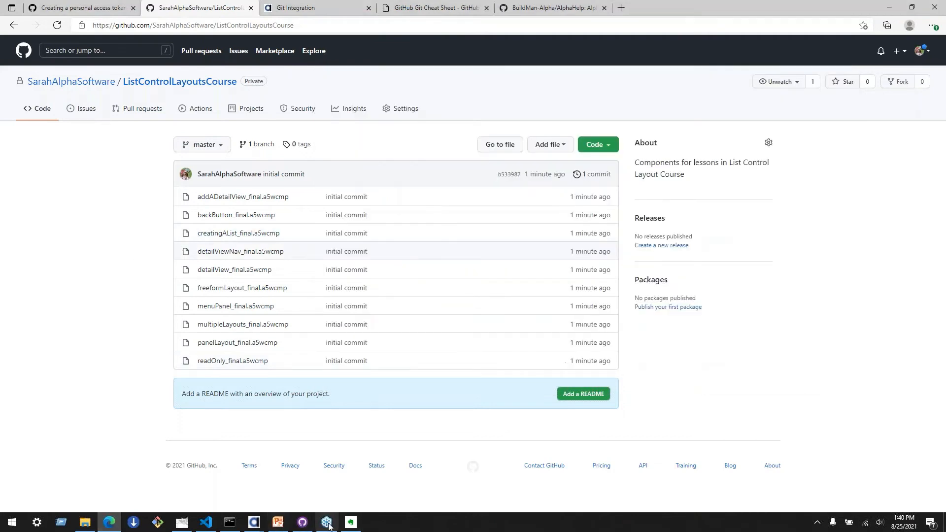
mouse_move(254, 522)
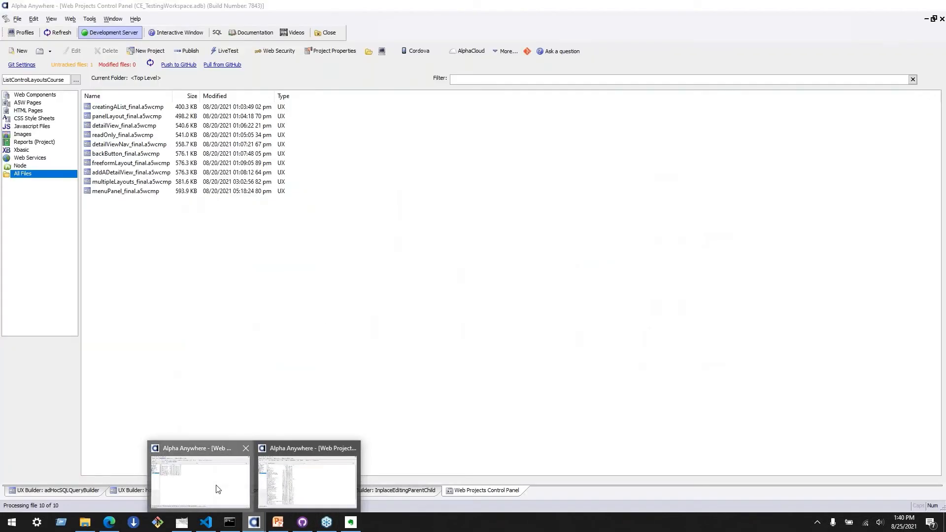
left_click(218, 489)
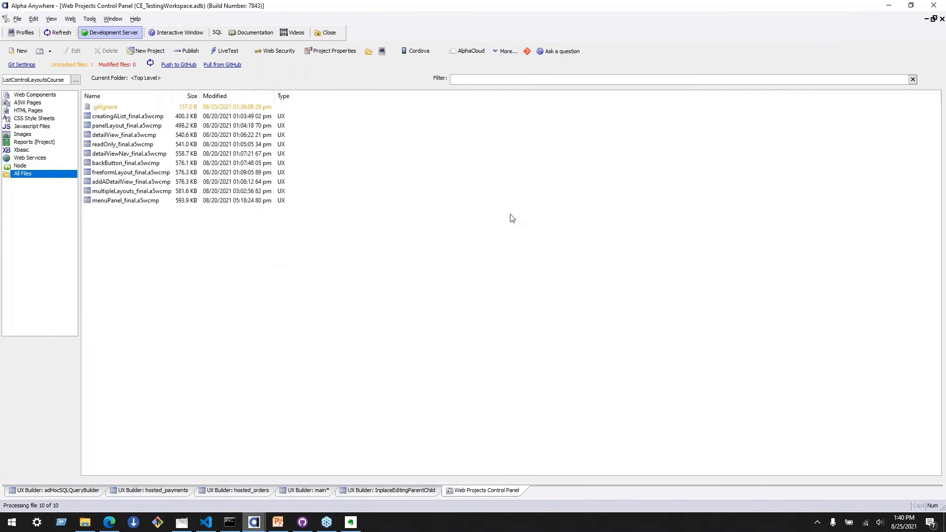
left_click(528, 51)
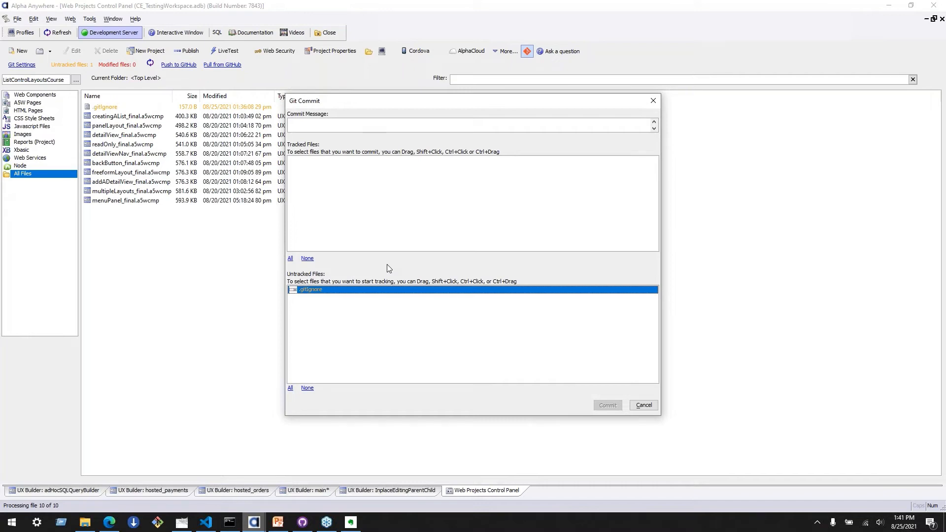
left_click(643, 405)
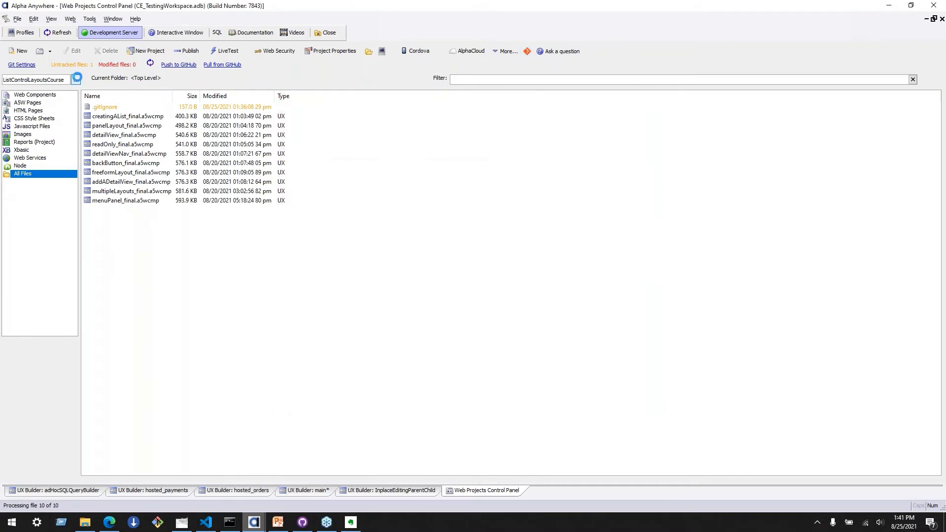
Open the project's .gitignore list and examine the backup, deleted, undo, componentInfo and componentTypeCache entries.
left_click(15, 68)
left_click(20, 79)
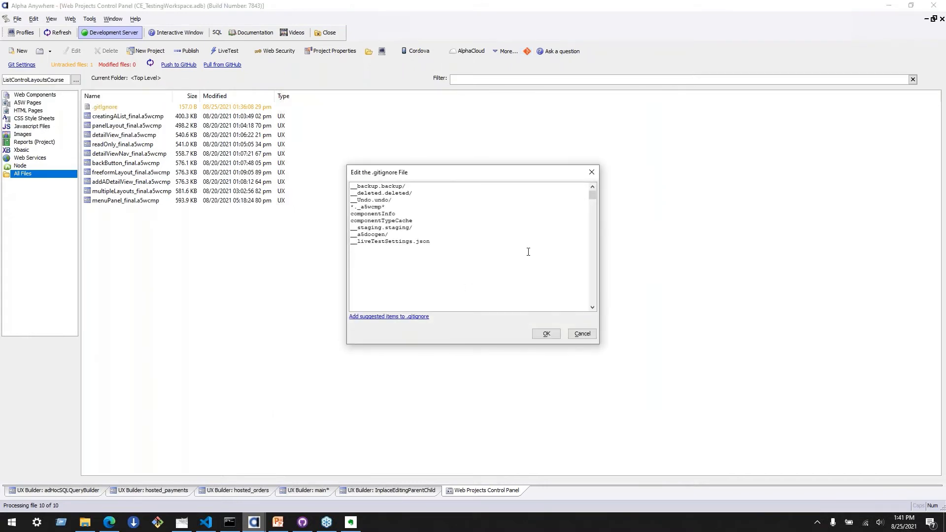
left_click(449, 223)
left_click_drag(437, 206, 272, 163)
left_click_drag(392, 200, 246, 173)
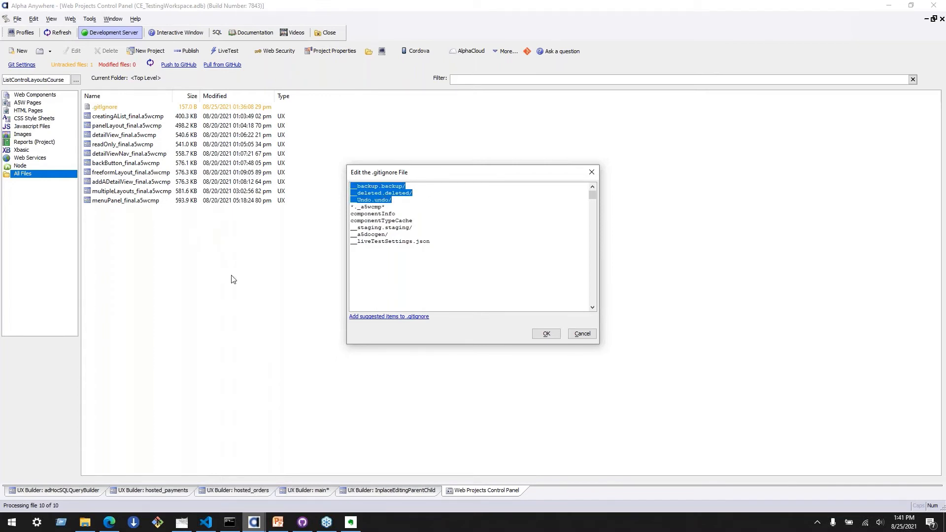
left_click(414, 193)
left_click_drag(433, 220, 230, 215)
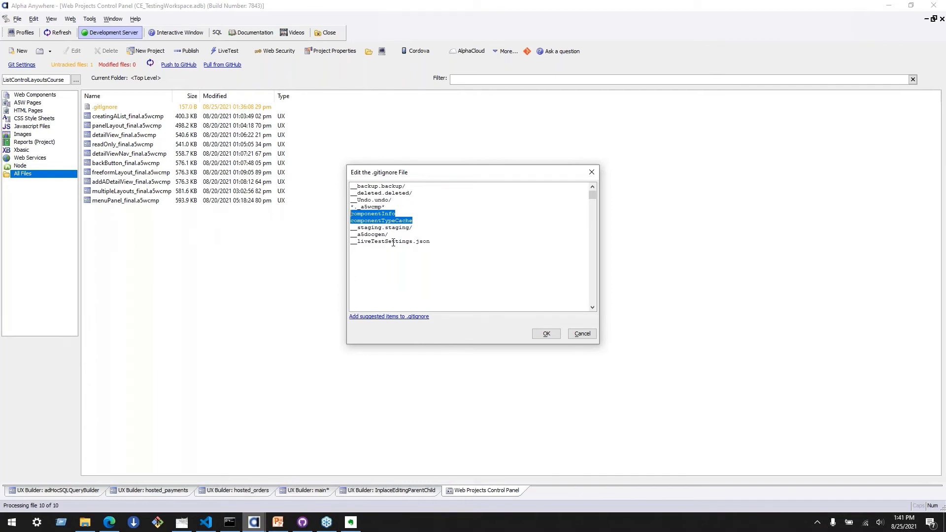
Examine the ._a5wcmp, staging, a5docgen and liveTestSettings.json entries of the .gitignore list, and close it without changes.
left_click(372, 206)
left_click_drag(387, 207, 381, 207)
left_click_drag(441, 243, 448, 219)
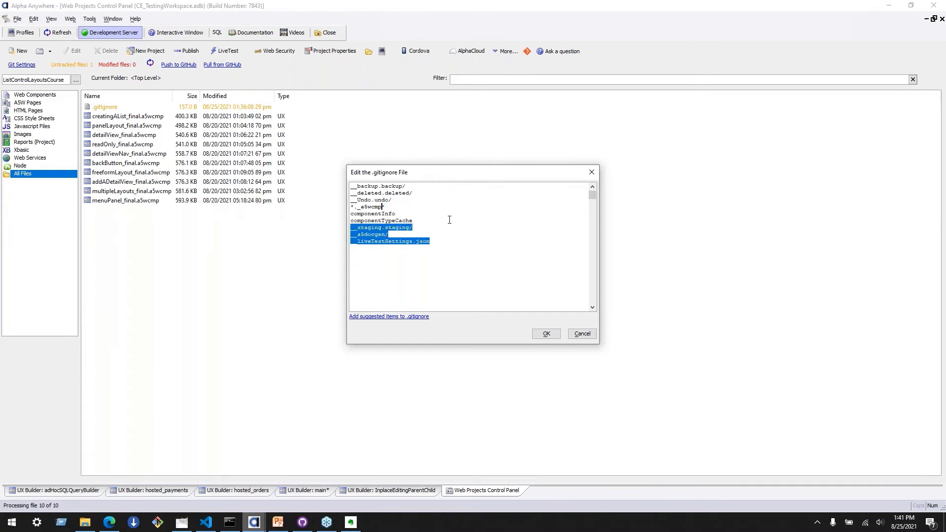
left_click(450, 221)
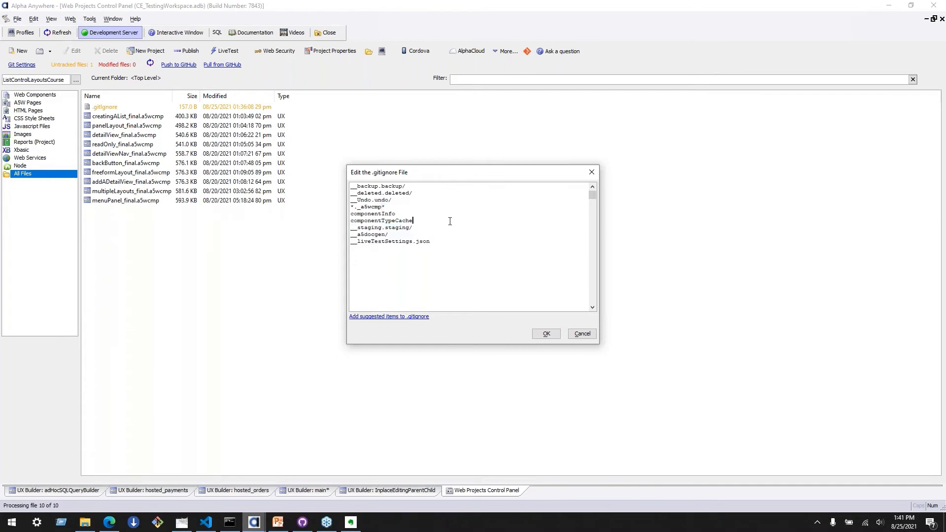
double_click(375, 236)
left_click(409, 241)
left_click_drag(460, 244, 460, 217)
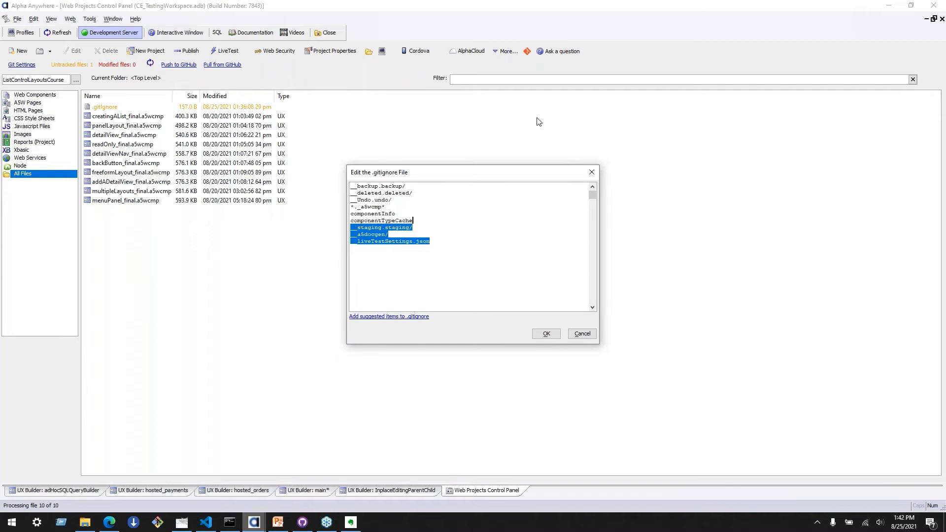
left_click(591, 173)
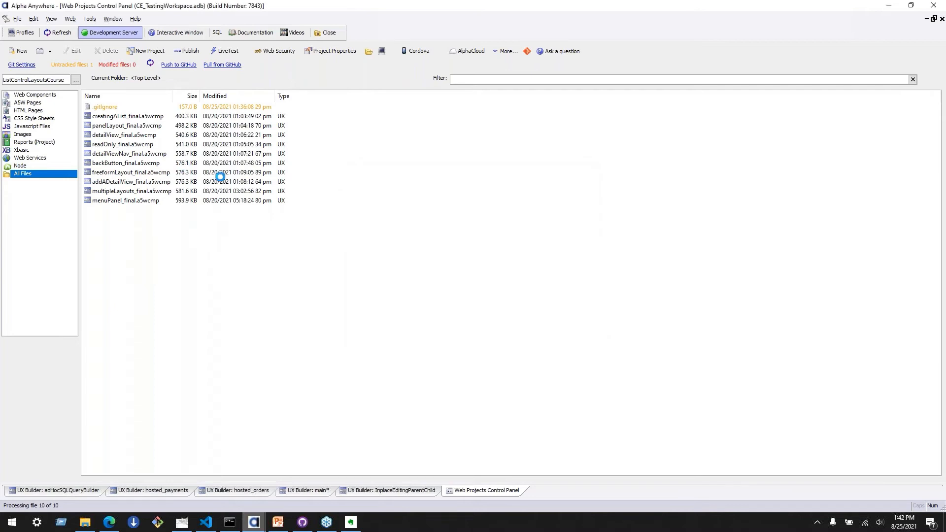
left_click(20, 50)
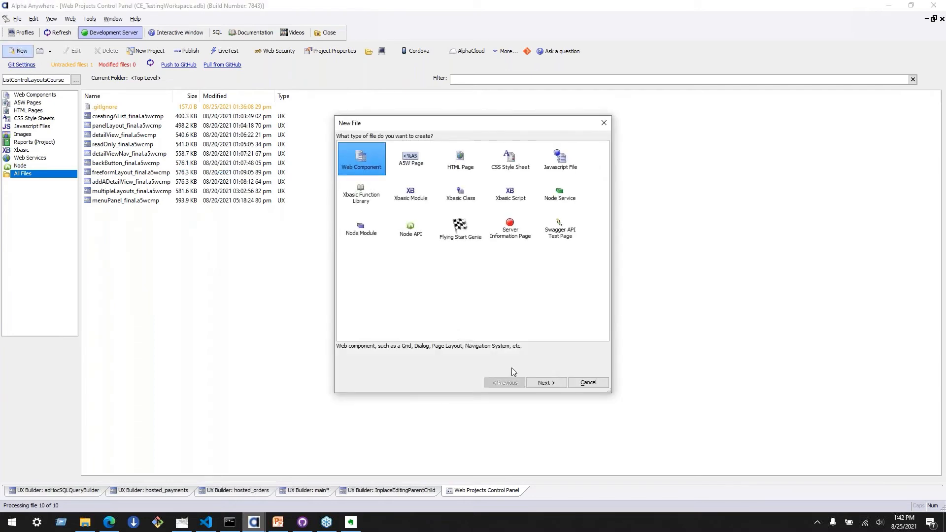
left_click(596, 382)
key("Up")
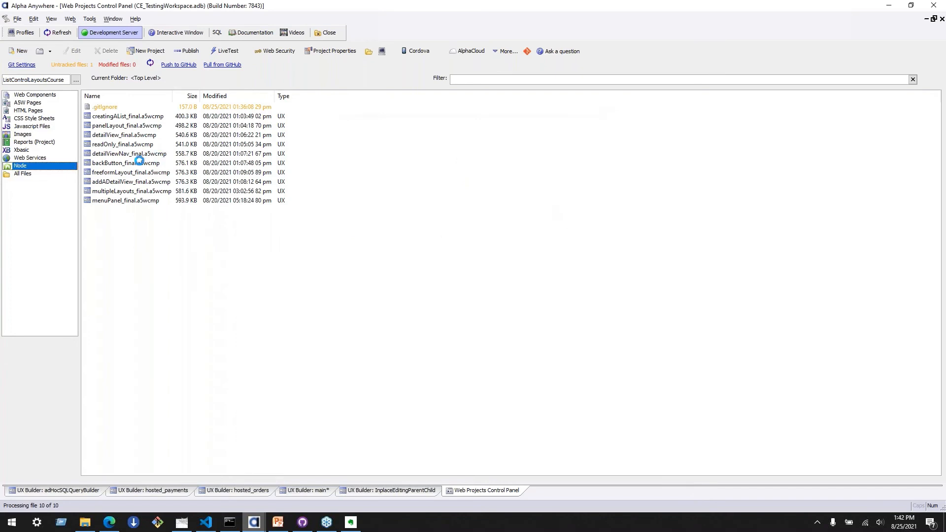
left_click(24, 175)
Duplicate the component backButton_final.a5wcmp under the file name backButton_final2.a5wcmp.
right_click(127, 166)
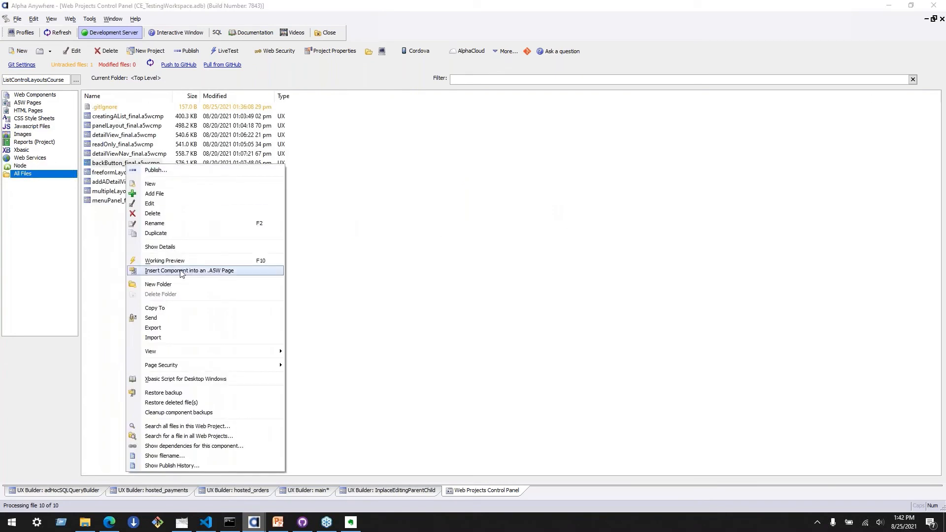
left_click(192, 232)
left_click(487, 275)
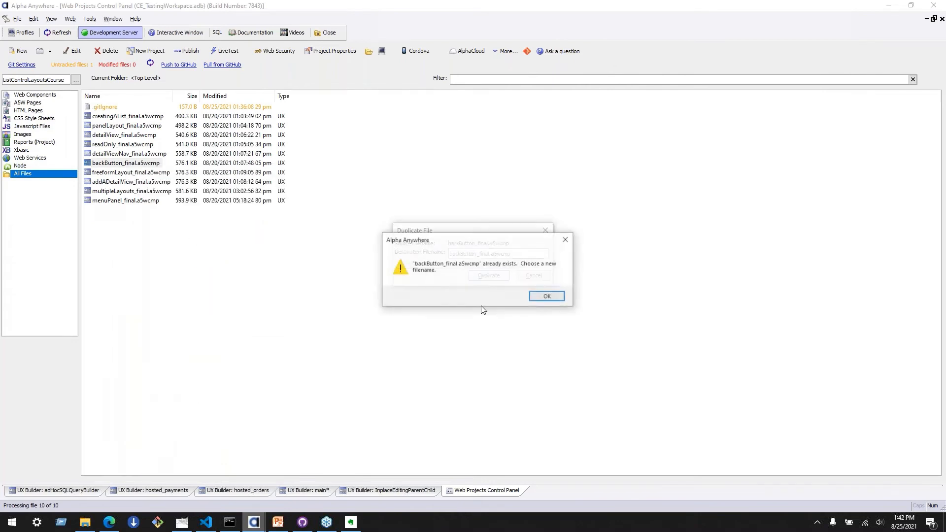
left_click(546, 296)
left_click(488, 255)
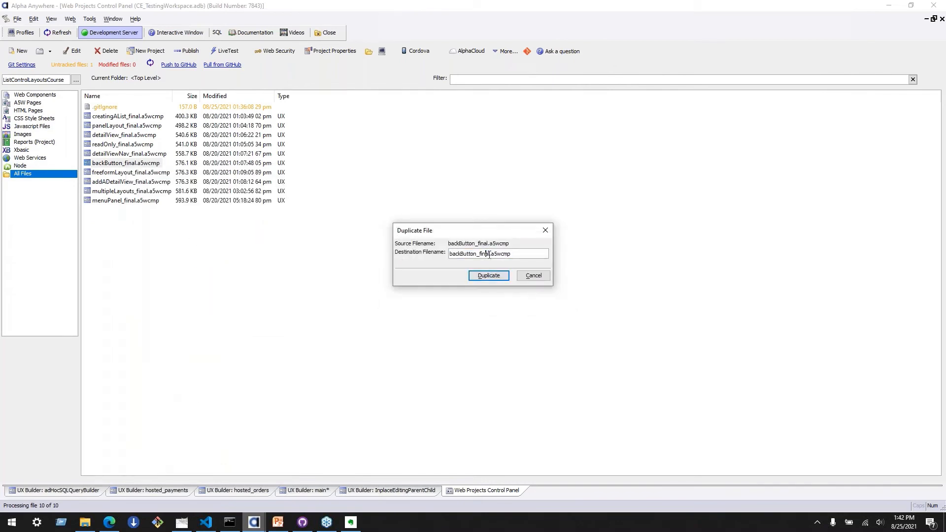
type("2")
left_click(502, 275)
left_click(541, 297)
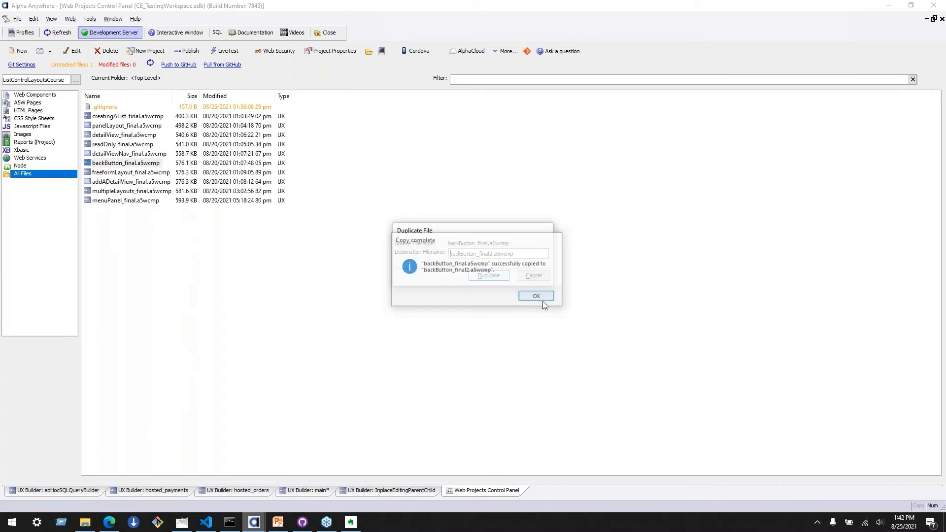
Add the untracked file backButton_final2.a5wcmp to the Git ignore list from the commit dialog, without committing anything.
left_click(530, 50)
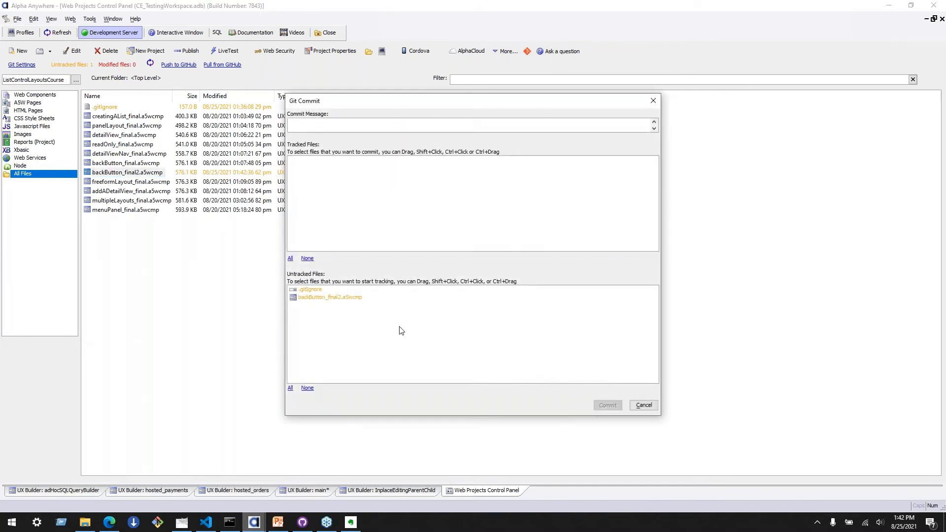
left_click(357, 298)
right_click(356, 299)
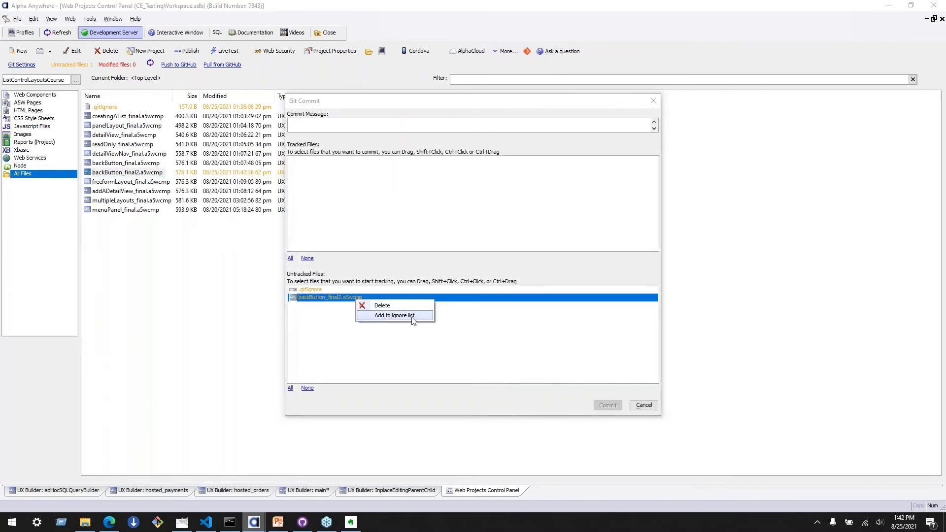
left_click(423, 370)
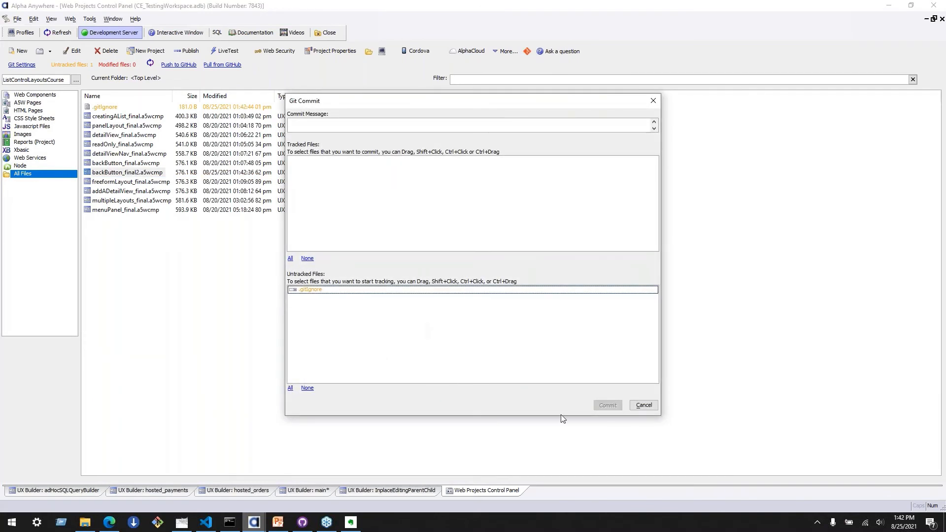
left_click(653, 101)
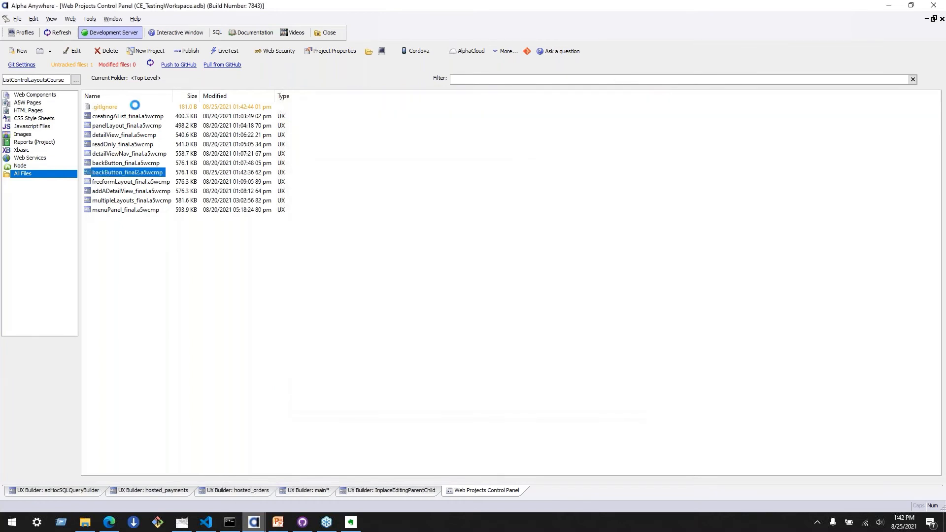
Try removing the backButton_final2.a5wcmp line from the .gitignore file in Notepad, and close the file without saving.
left_click(112, 109)
double_click(112, 109)
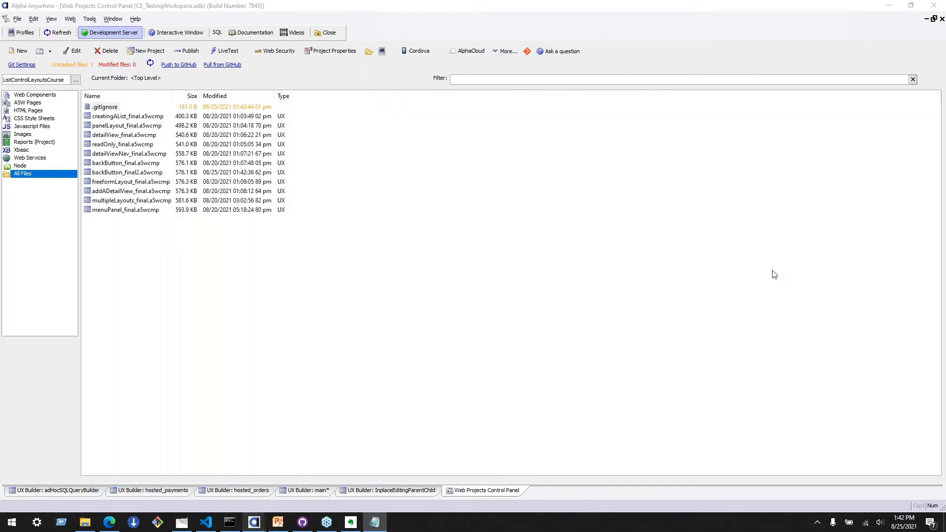
left_click_drag(261, 168, 284, 154)
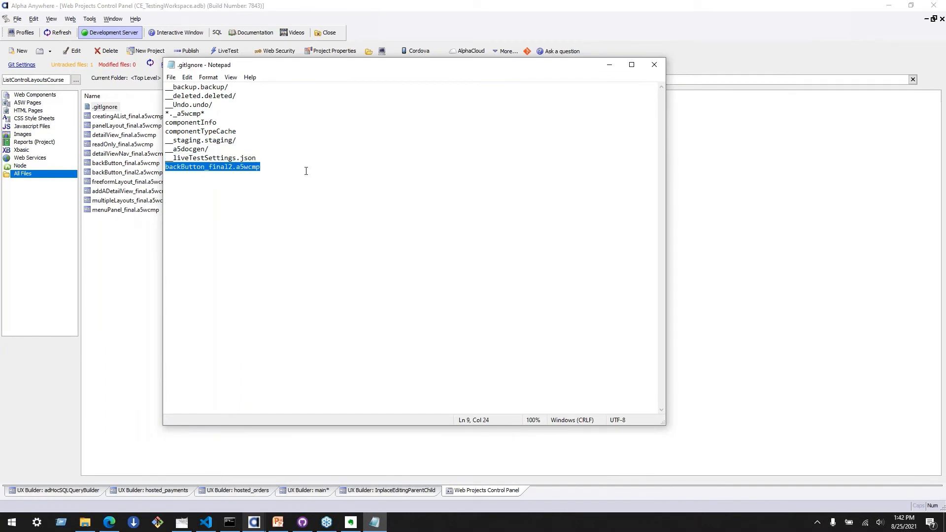
key("Delete")
left_click(654, 65)
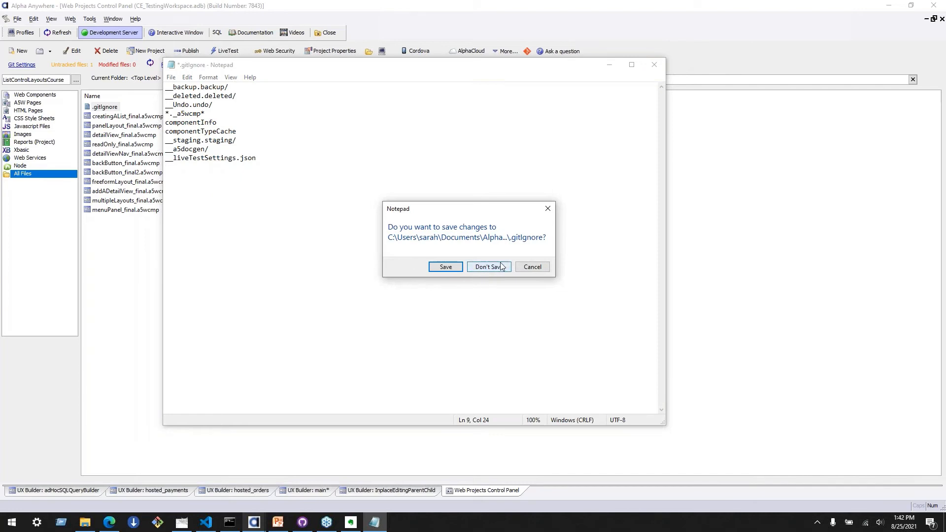
left_click(480, 269)
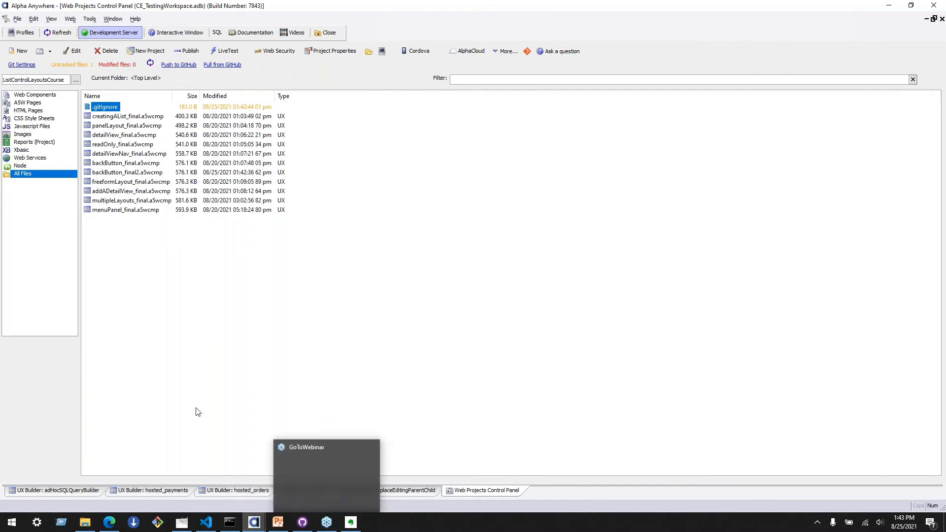
Switch to the GitHub Git Cheat Sheet in the browser and examine the git reset --hard description under Redo commits.
left_click(110, 522)
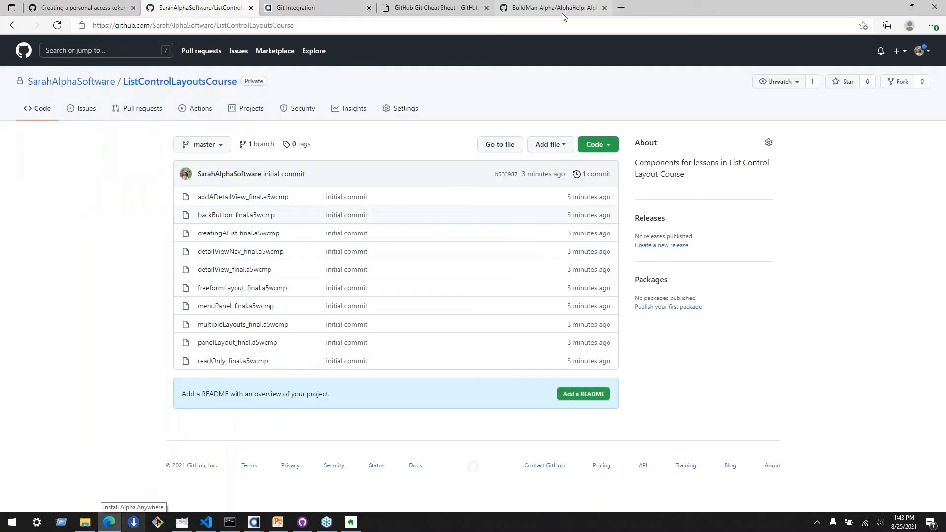
left_click(436, 7)
scroll(629, 292, "down", 3)
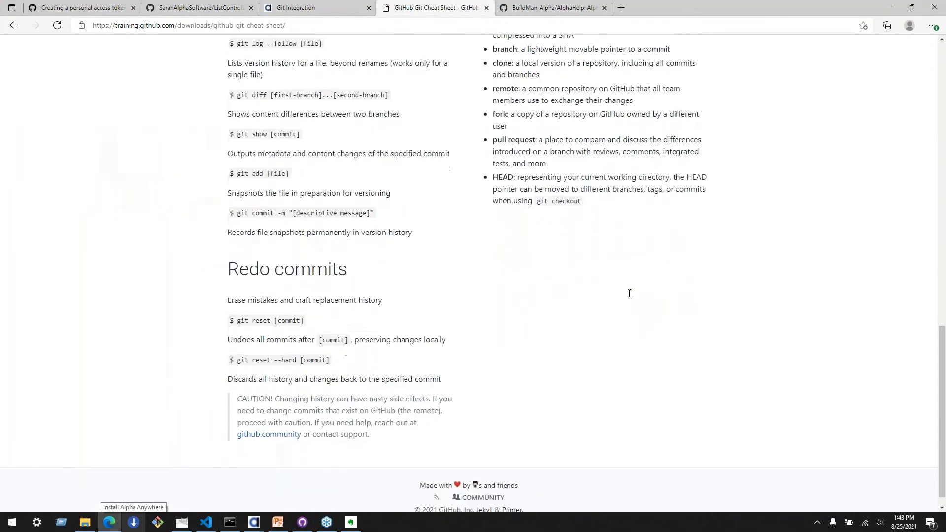
scroll(629, 292, "up", 10)
scroll(629, 293, "up", 2)
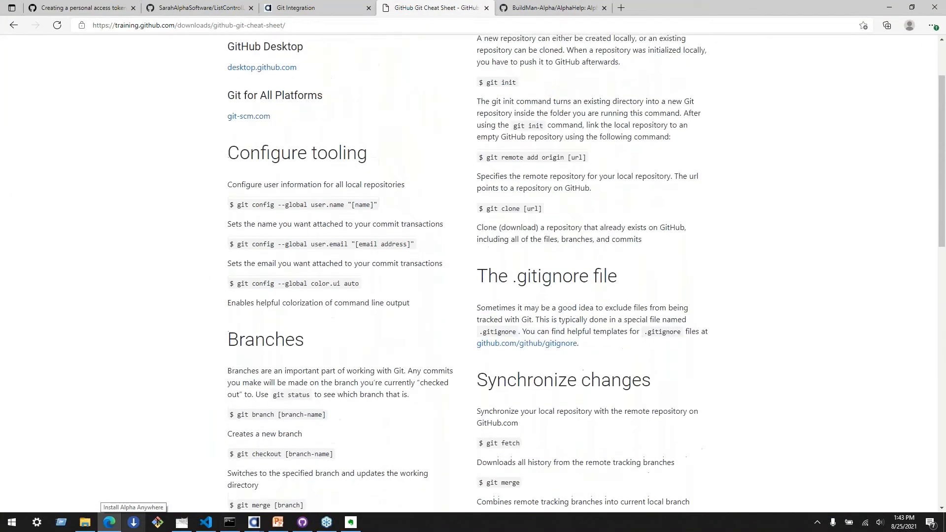
scroll(629, 293, "down", 12)
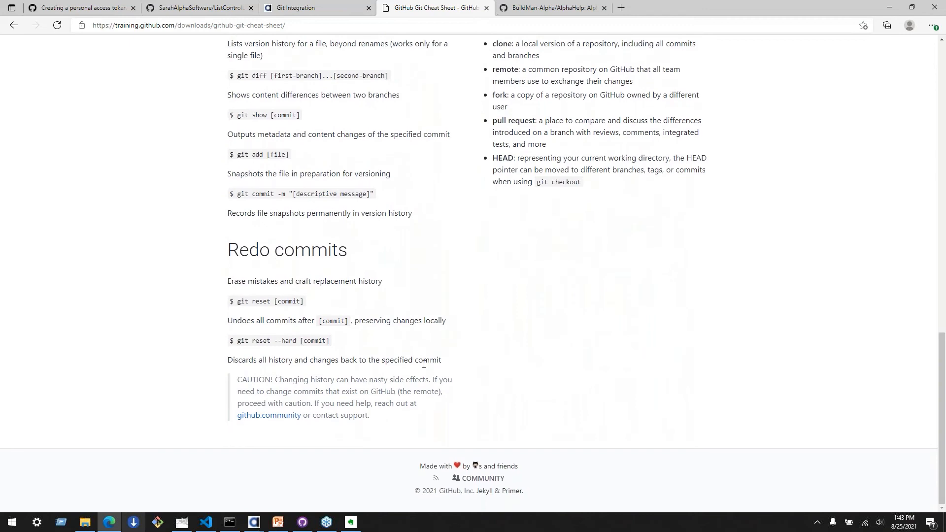
left_click_drag(466, 362, 170, 369)
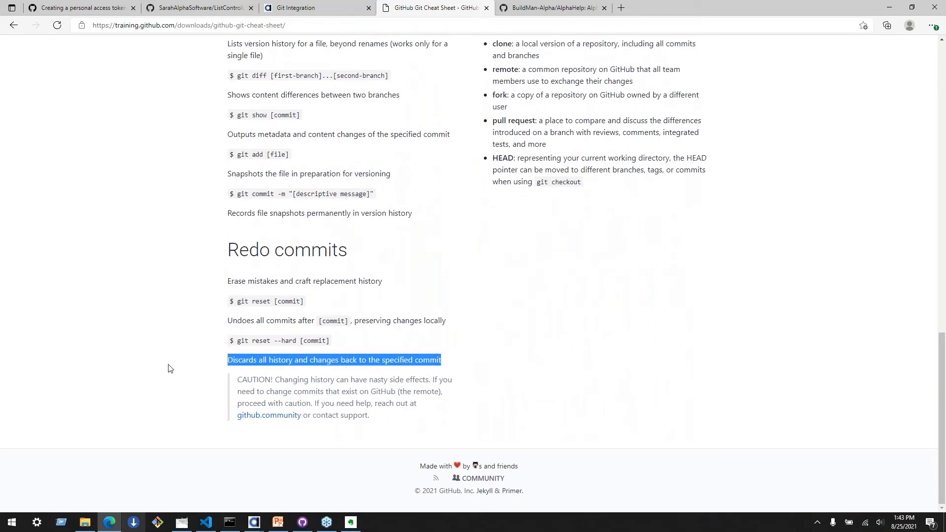
left_click(169, 368)
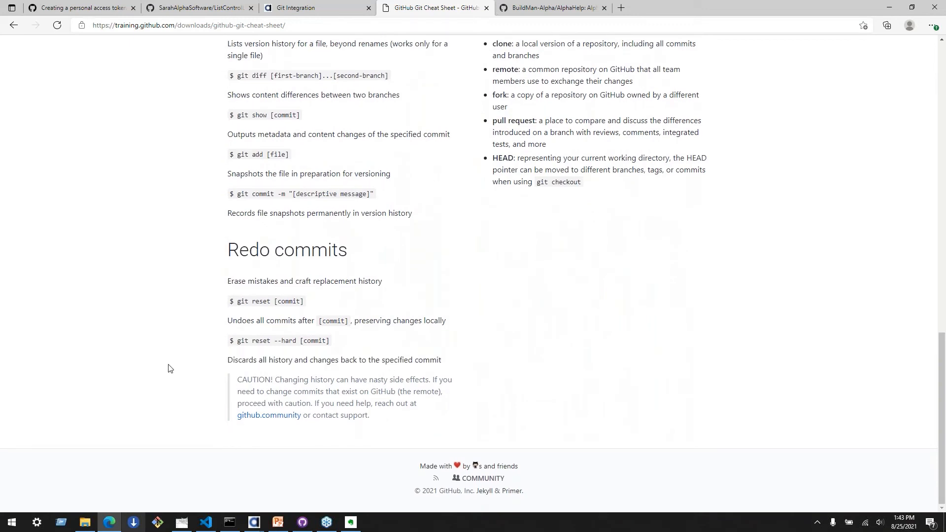
triple_click(168, 368)
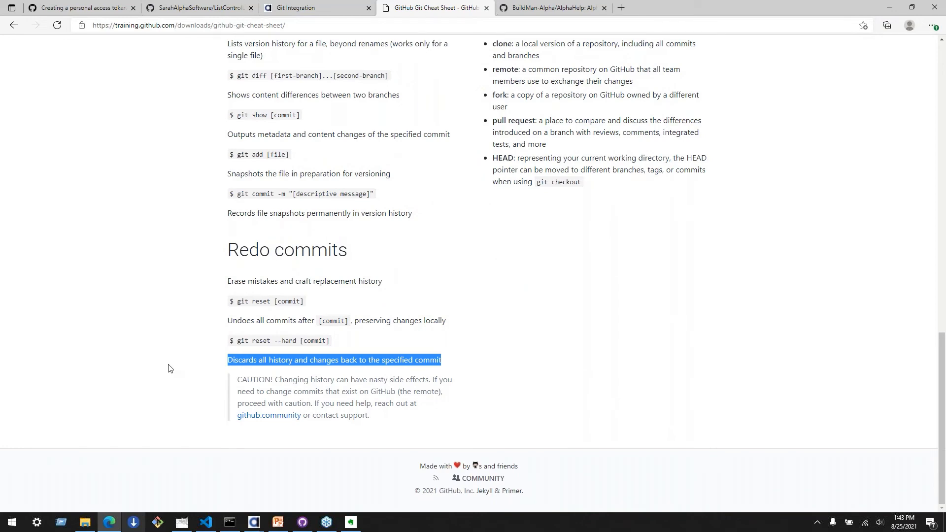
left_click(169, 368)
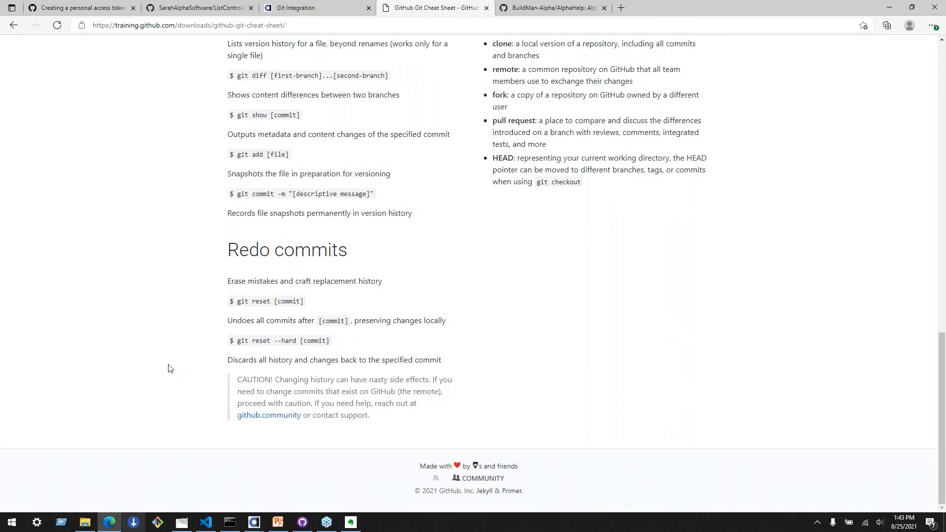
Look over the cheat sheet's Branches and Make changes sections, and highlight "reset" in the git reset [commit] command.
scroll(168, 368, "up", 12)
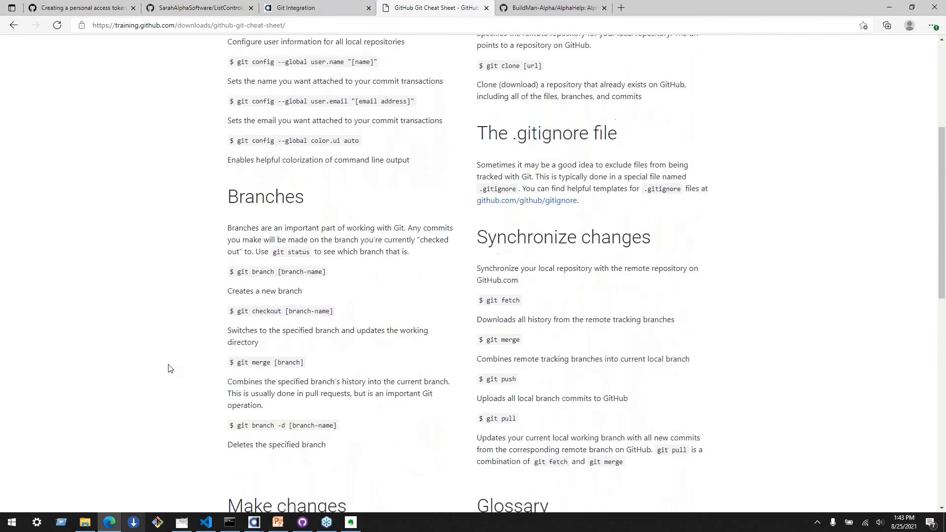
scroll(169, 368, "up", 4)
scroll(176, 359, "down", 10)
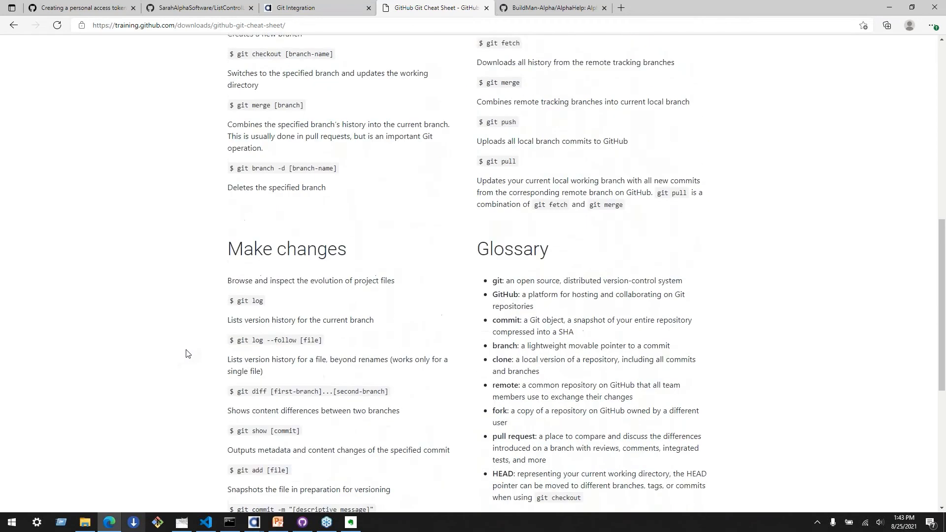
scroll(187, 354, "down", 6)
double_click(266, 301)
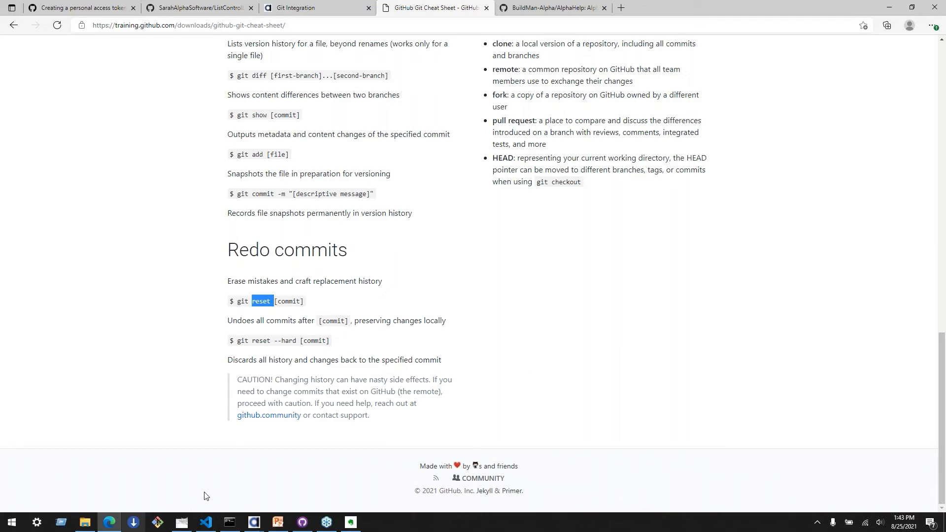
Open Git Bash beside the Redo commits section and list the home folder's contents with dir.
left_click(159, 521)
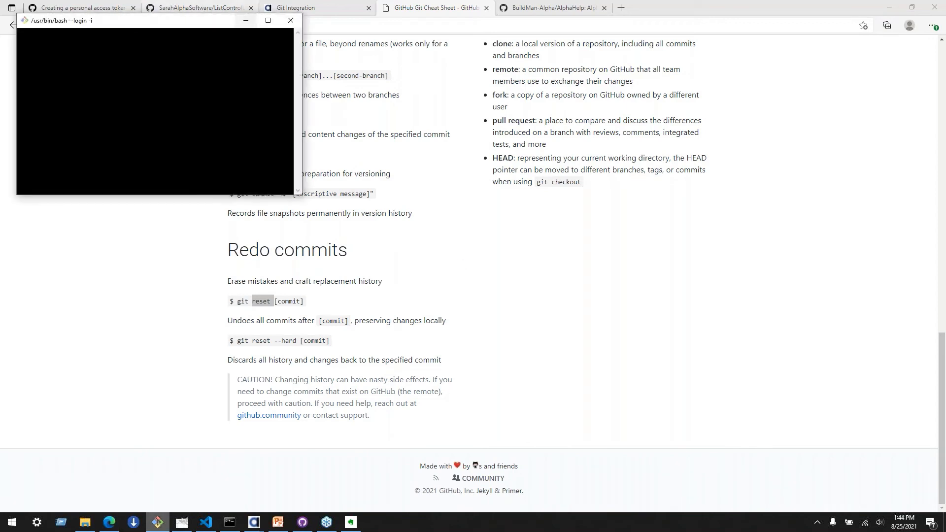
left_click_drag(123, 20, 632, 101)
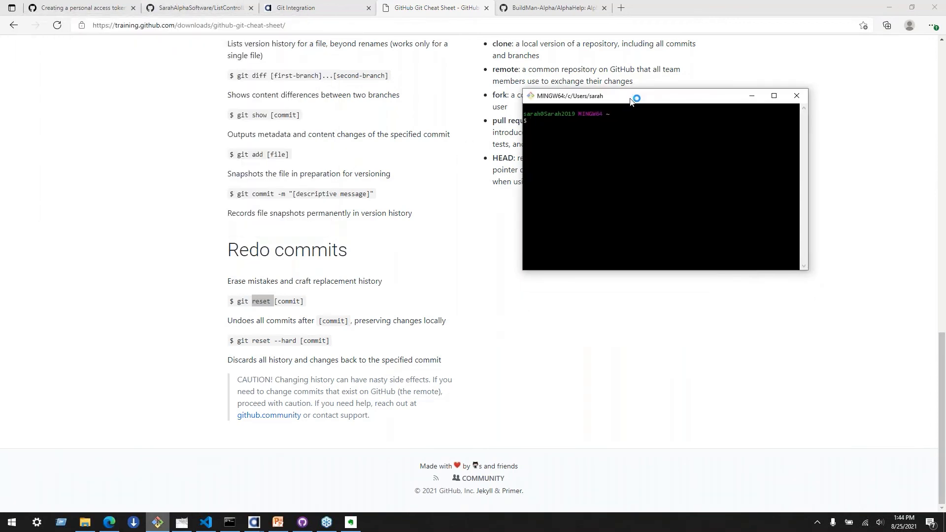
type("dir")
key("Return")
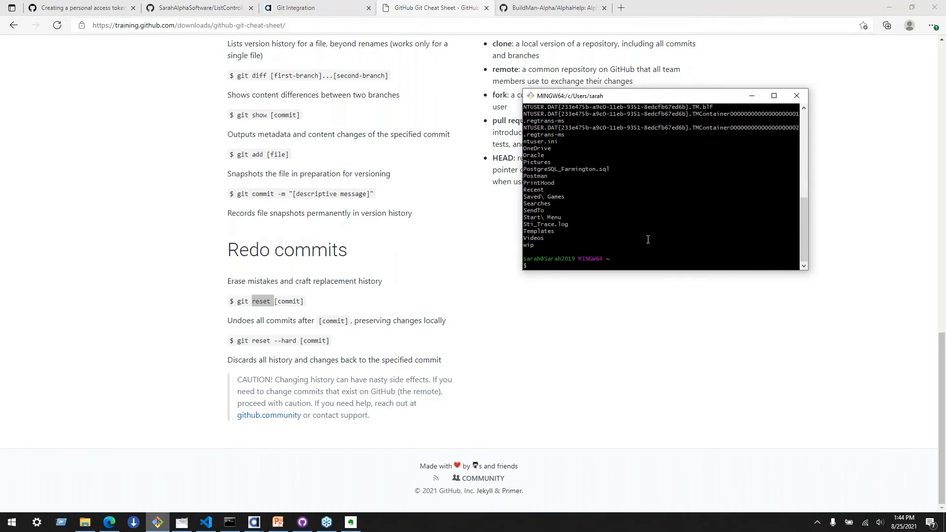
Change the working directory to c:/dev/AlphaHelp/helpfiles and move the terminal window nearer the page's centre.
type("cd c:/dev/AlphaHelp/helpfiles")
key("Return")
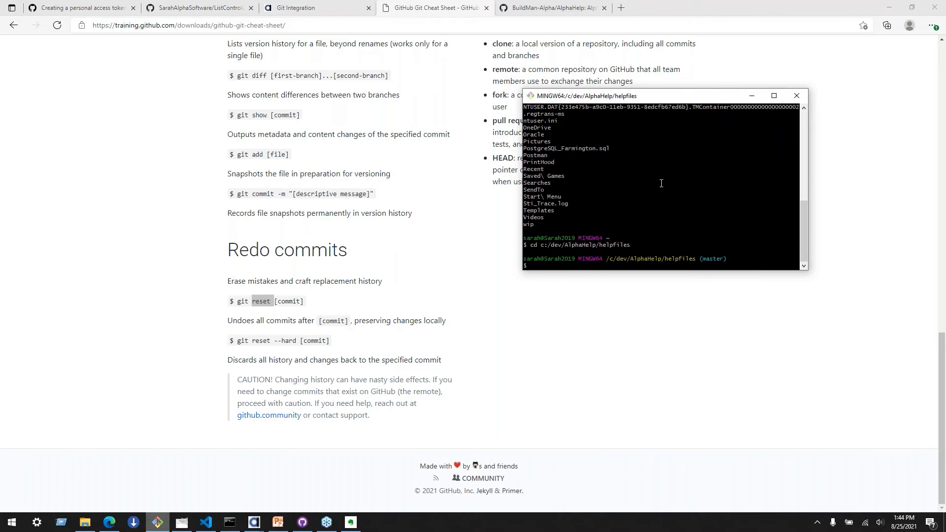
left_click_drag(673, 99, 375, 102)
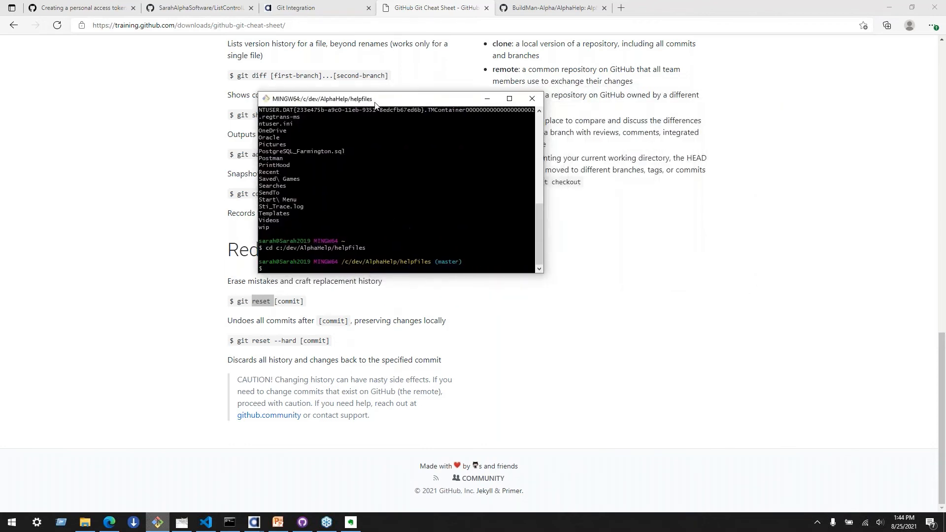
Run git status in the helpfiles folder and examine the modified files under "Changes not staged for commit".
left_click(159, 520)
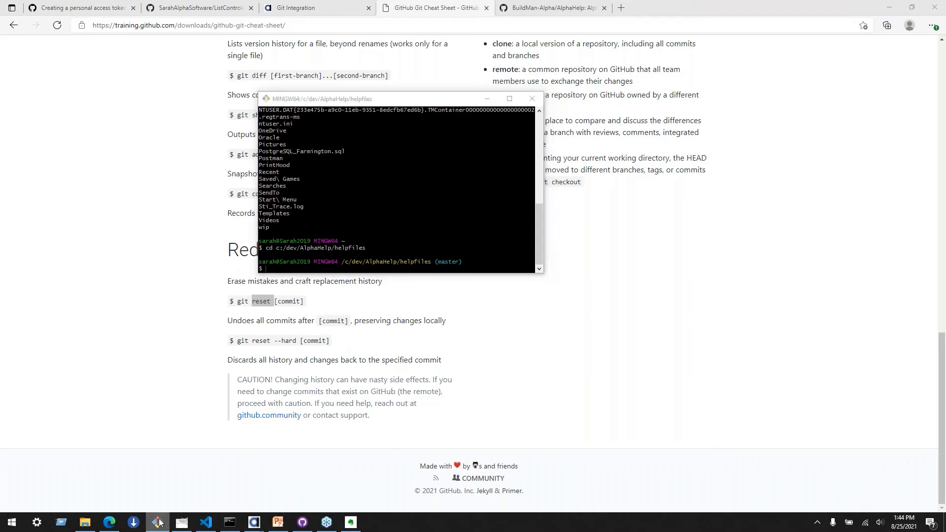
left_click(443, 192)
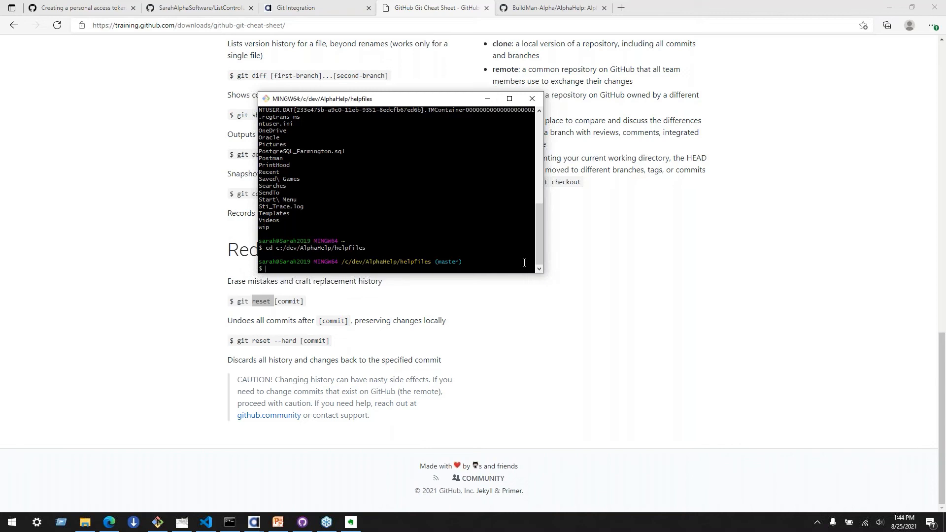
type("git status")
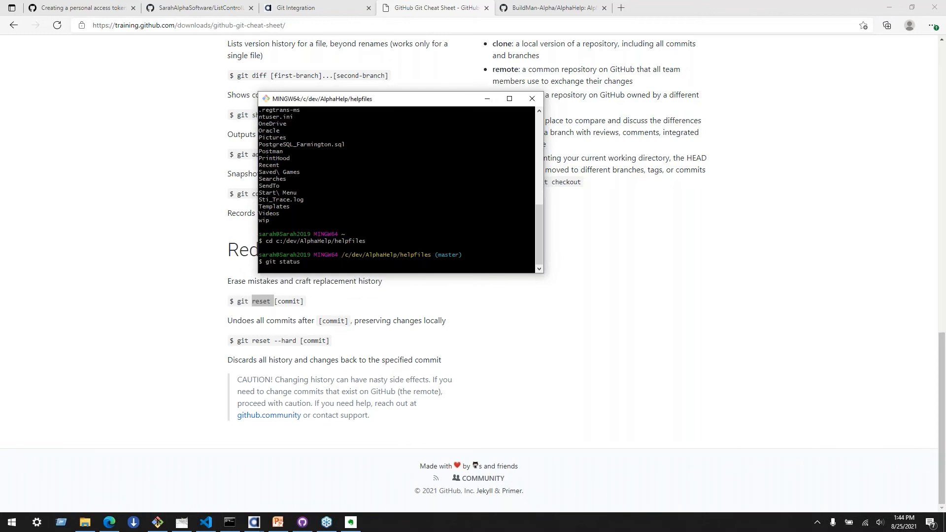
key("Return")
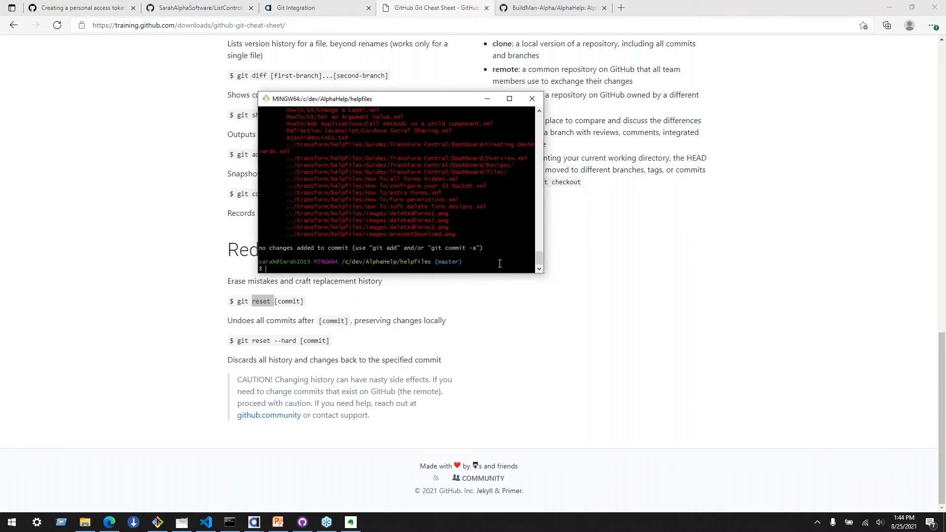
scroll(450, 237, "up", 10)
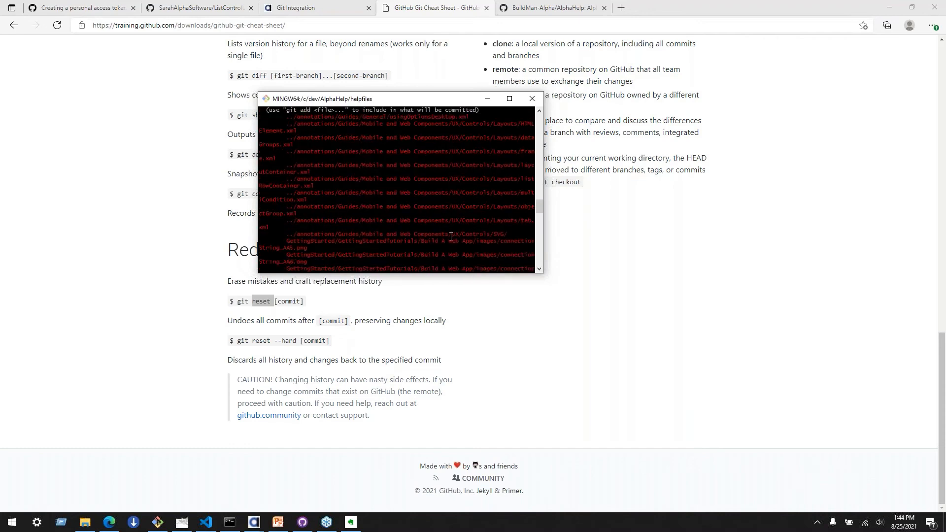
scroll(450, 236, "up", 15)
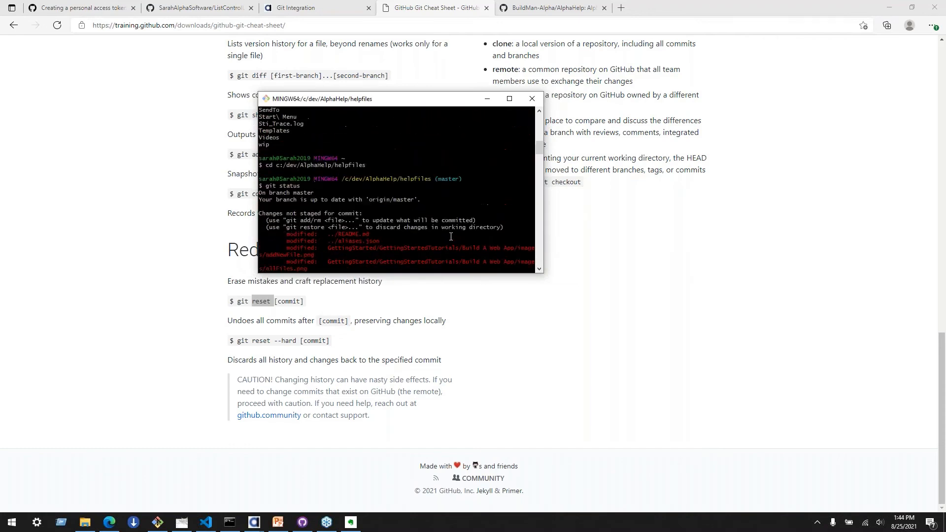
scroll(451, 236, "up", 3)
scroll(450, 236, "down", 9)
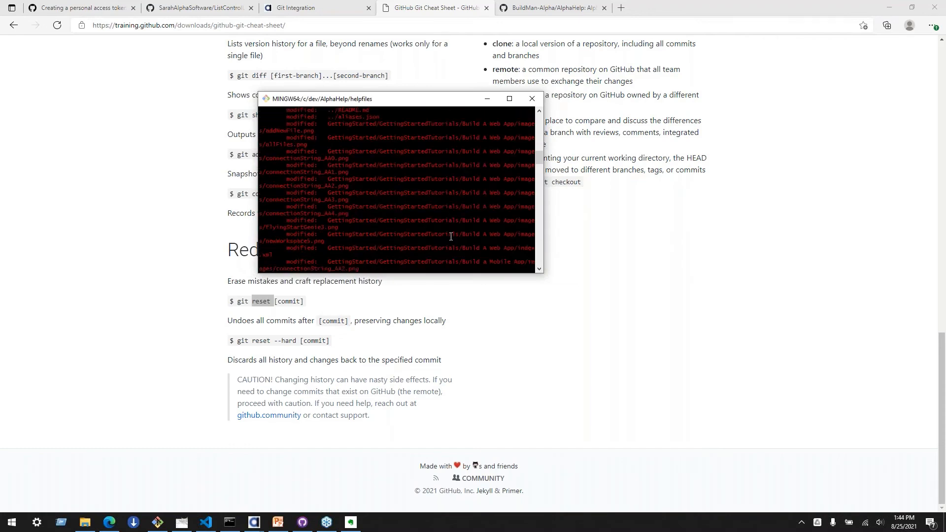
scroll(450, 237, "up", 3)
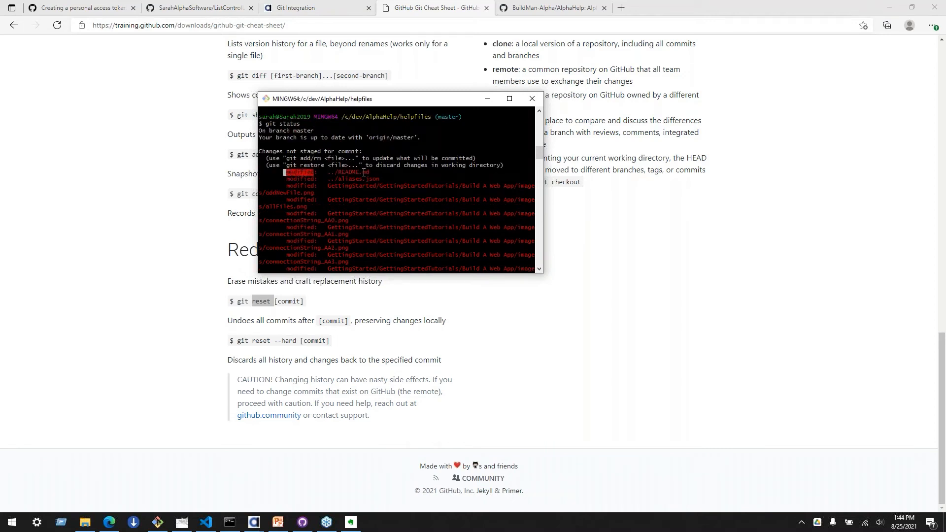
Examine the deleted files listed among the unstaged changes in the git status output, as far as the untracked files.
scroll(370, 189, "down", 10)
scroll(370, 188, "down", 1)
scroll(370, 189, "up", 2)
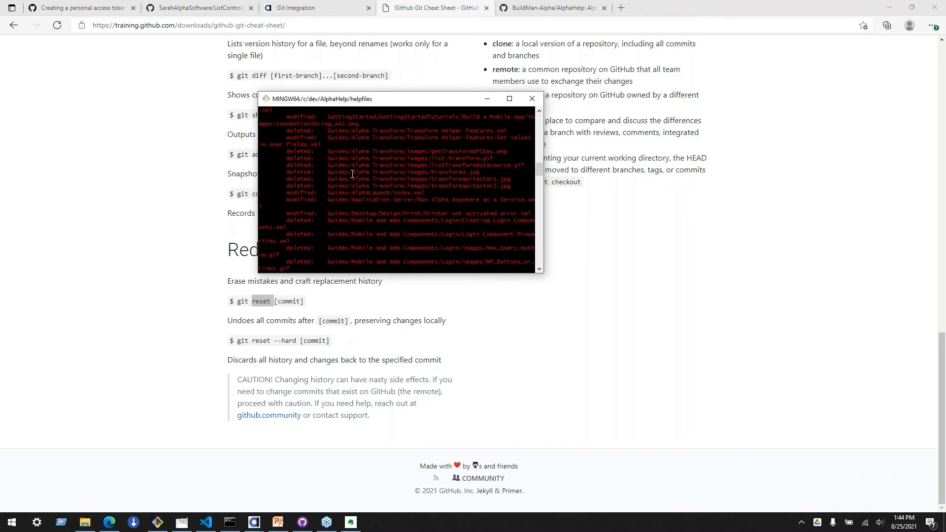
left_click_drag(275, 151, 451, 193)
left_click(423, 204)
scroll(423, 203, "down", 12)
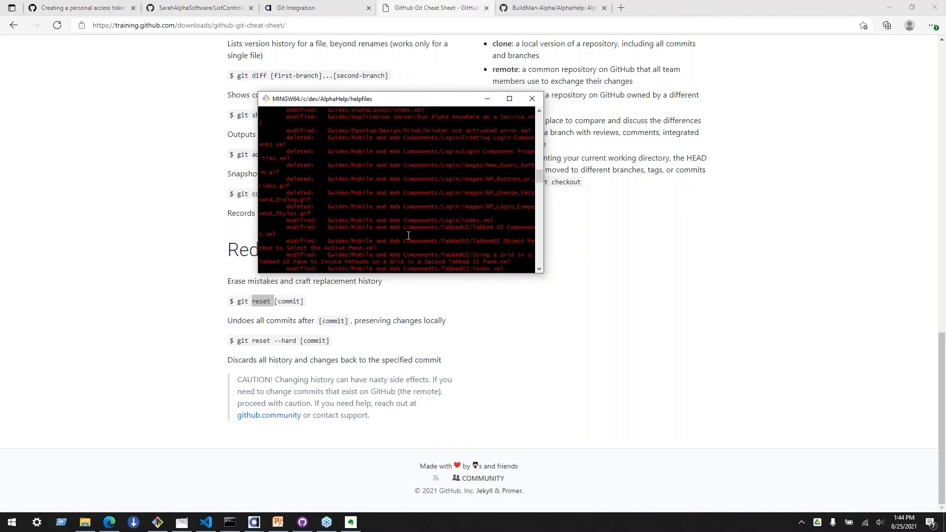
scroll(408, 229, "down", 2)
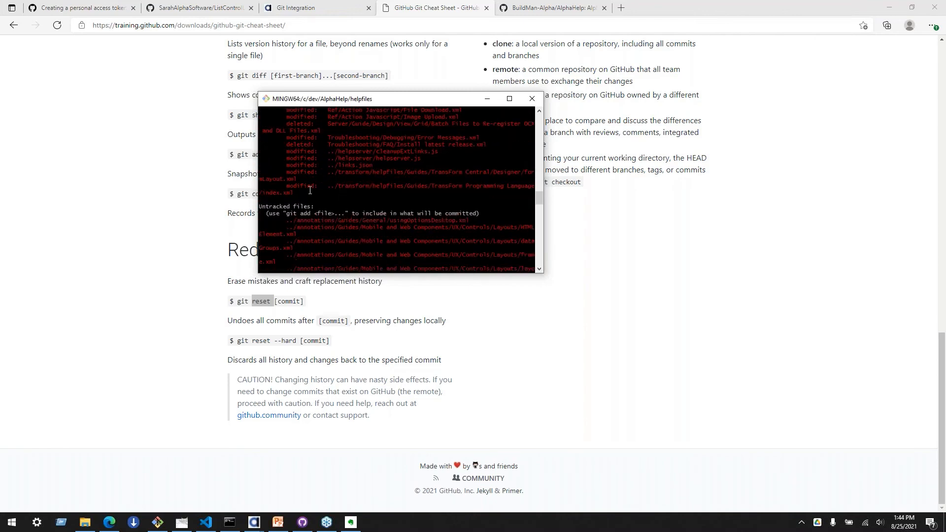
Examine the untracked files in the git status output down to its end, and widen the terminal window.
left_click_drag(292, 202, 394, 241)
left_click_drag(295, 222, 393, 240)
scroll(393, 240, "down", 4)
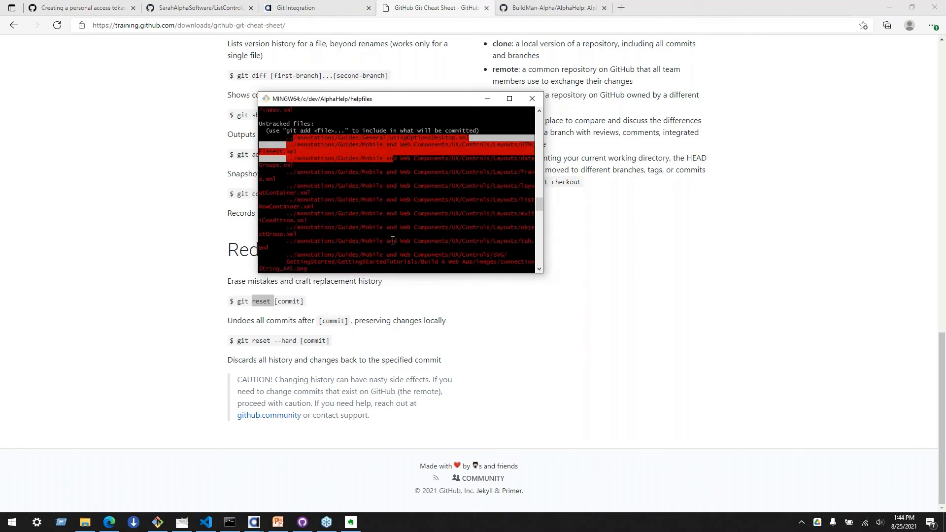
left_click(392, 241)
scroll(393, 241, "down", 1)
scroll(392, 241, "down", 3)
scroll(349, 240, "down", 4)
left_click_drag(327, 197, 348, 248)
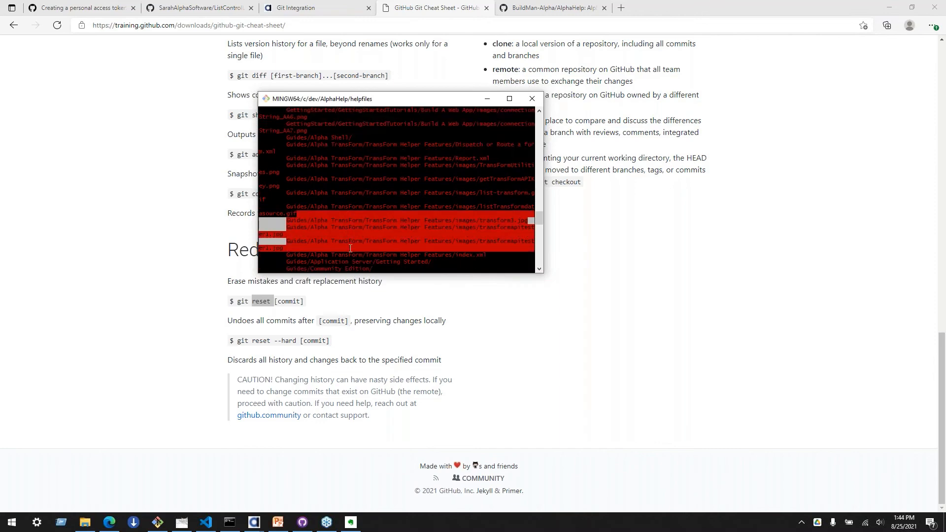
scroll(355, 241, "down", 4)
scroll(420, 230, "down", 5)
scroll(419, 230, "down", 7)
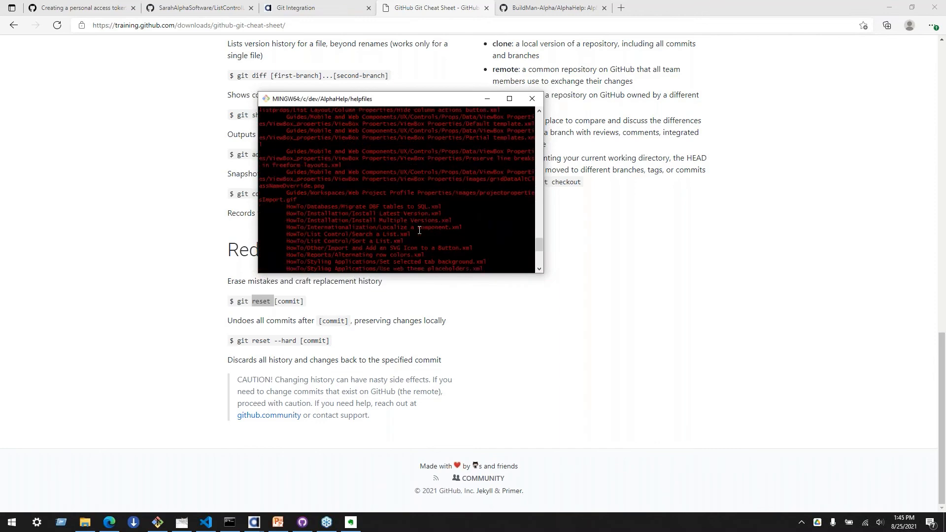
left_click_drag(543, 217, 736, 217)
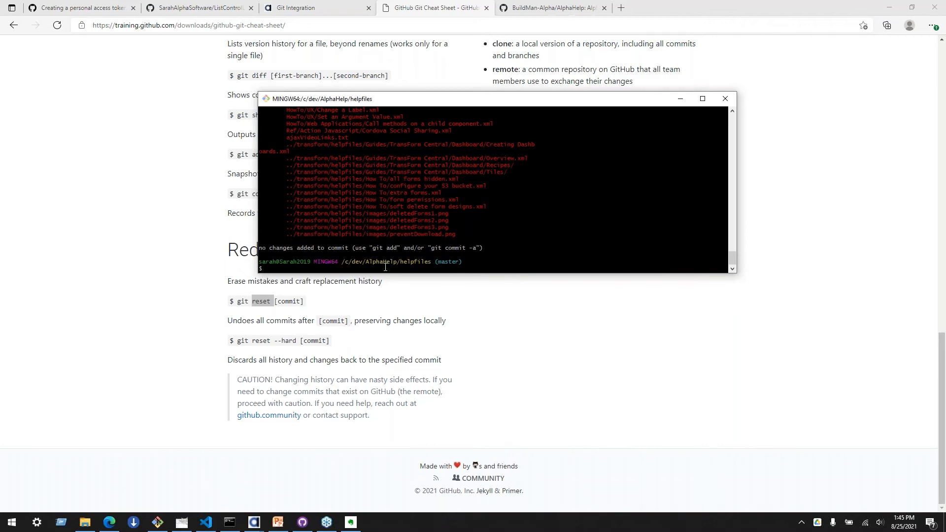
Stage all files in the TransForm How To folder by running git add ../transform/helpfiles/How\ To/*.
type("git add ../tran")
key("Tab")
key("Tab")
type("s/How")
key("Tab")
type("*")
key("Return")
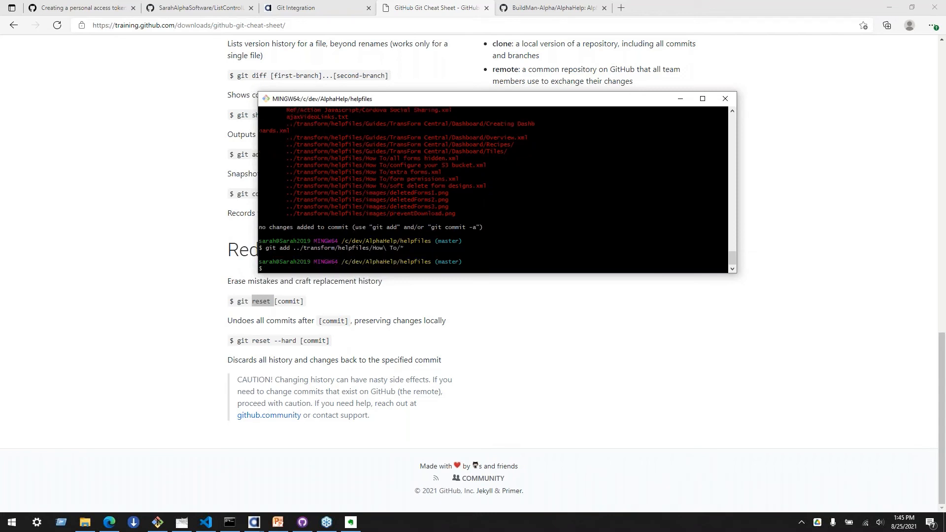
Run git status and examine the new files under "Changes to be committed" together with the hint for unstaging them.
type("git status")
key("Return")
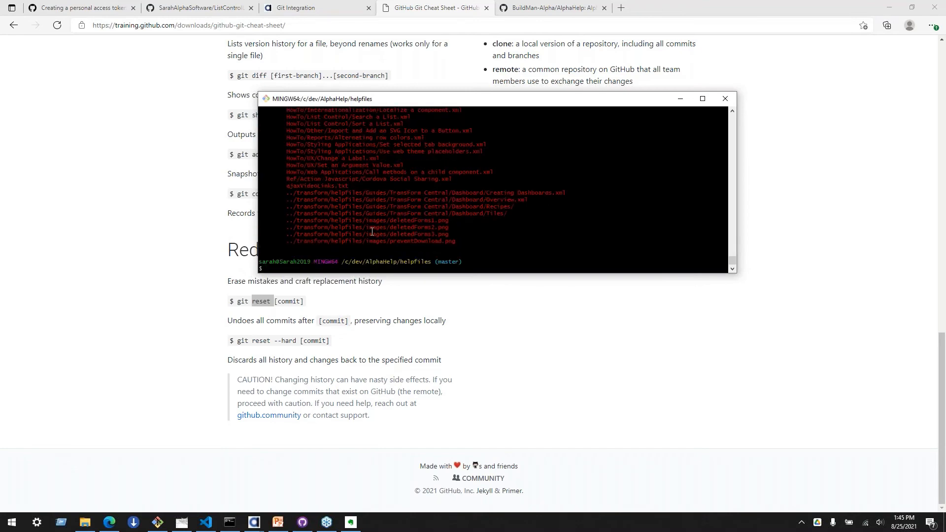
scroll(373, 224, "up", 15)
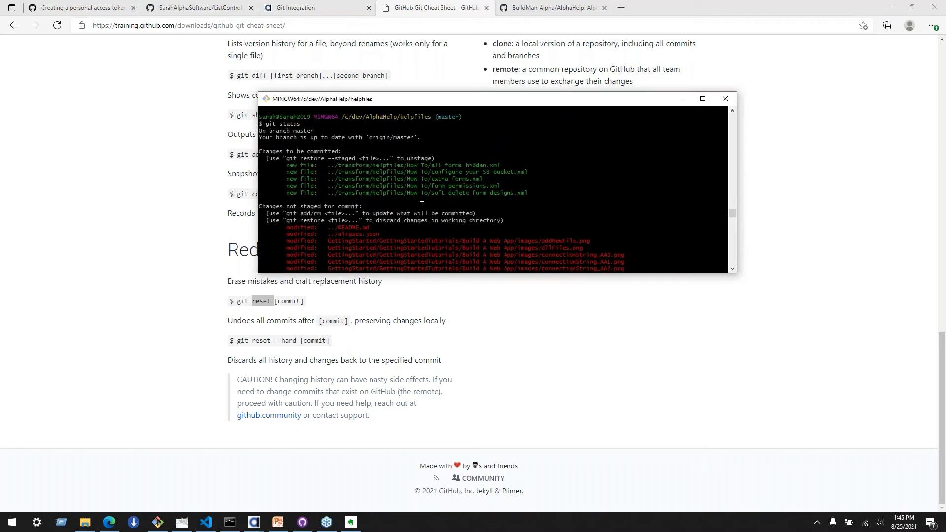
left_click_drag(548, 192, 432, 167)
left_click_drag(442, 167, 562, 188)
left_click(330, 168)
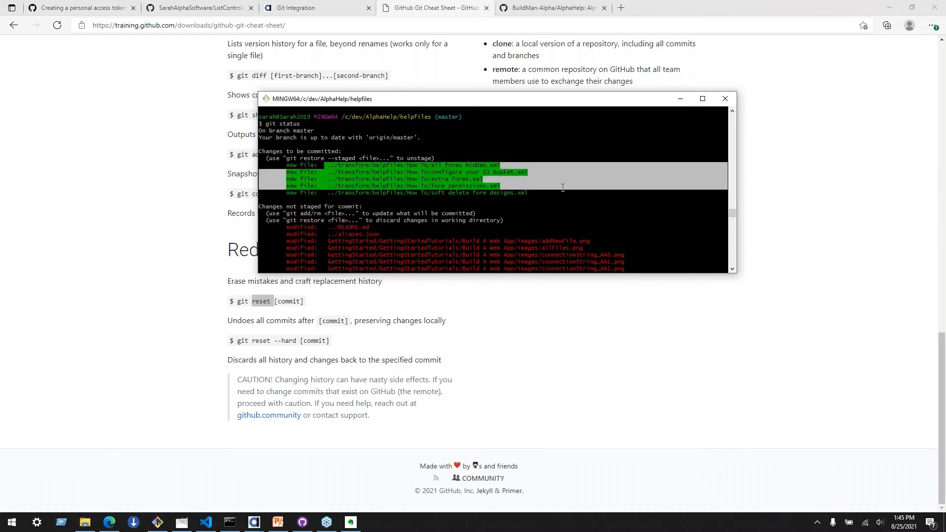
left_click(562, 197)
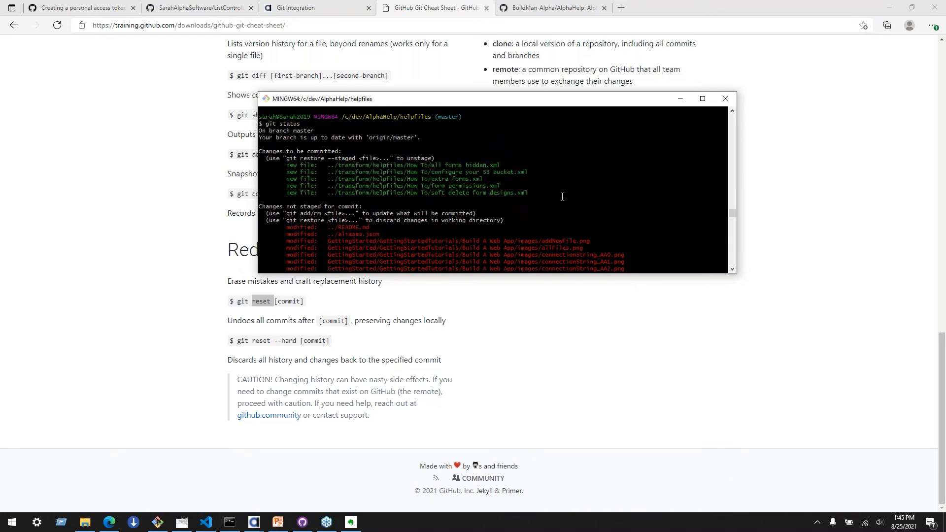
left_click_drag(280, 160, 427, 159)
left_click(427, 158)
scroll(433, 177, "down", 8)
scroll(435, 181, "down", 10)
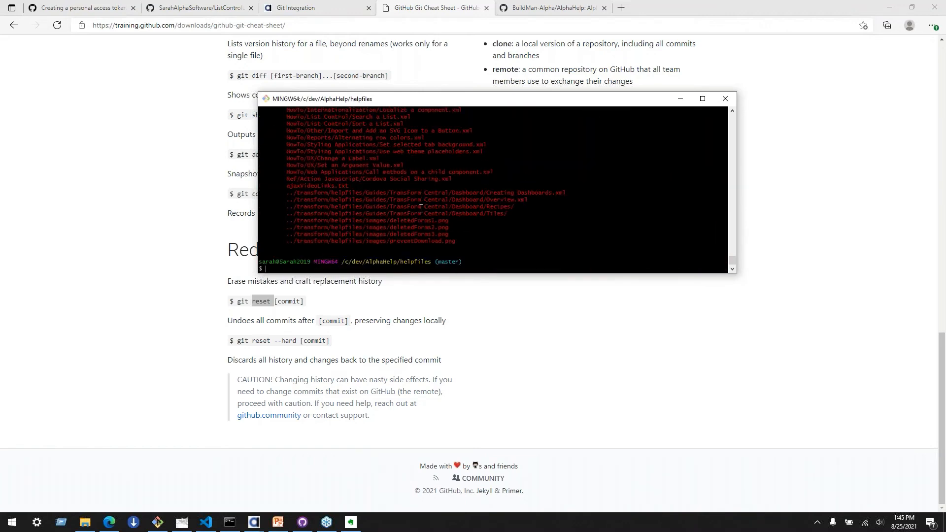
Try to unstage files with git restore, first without a path and, after checking the status hint, with --stage *.
type("git restore")
key("Return")
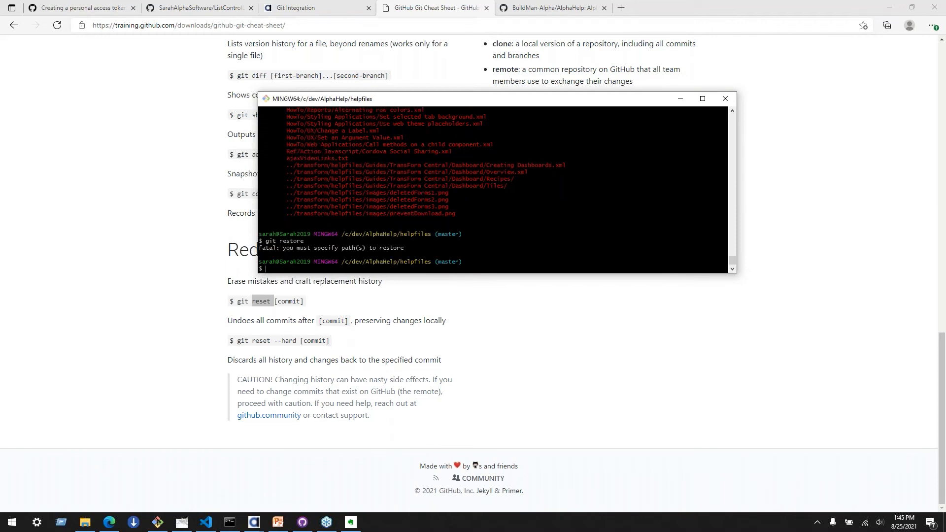
key("Up")
type("*")
scroll(363, 183, "up", 15)
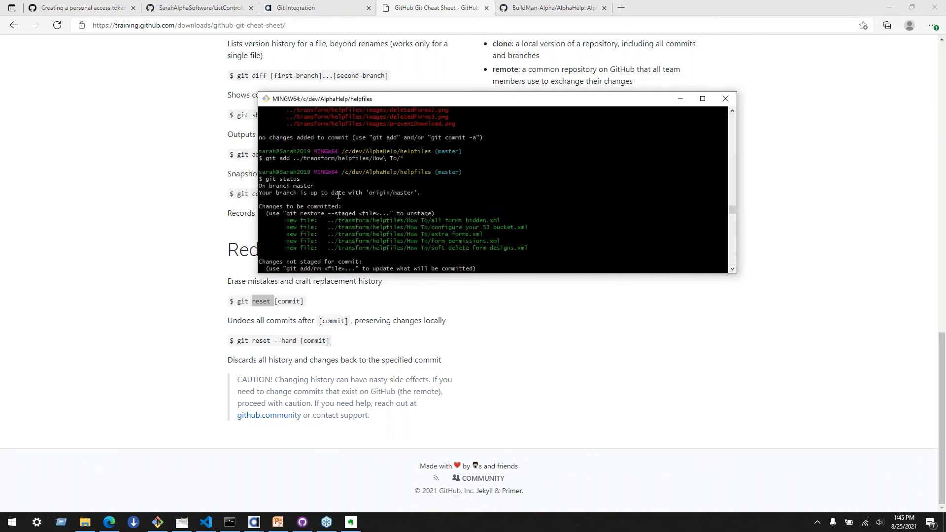
left_click_drag(285, 213, 432, 214)
left_click_drag(284, 214, 406, 213)
triple_click(287, 213)
left_click(321, 214)
scroll(401, 202, "down", 20)
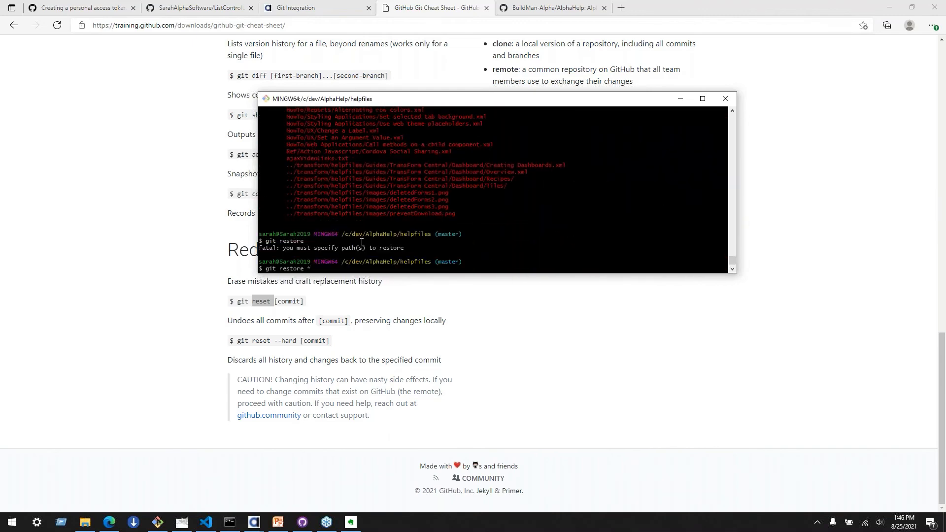
type("--stage *")
key("Return")
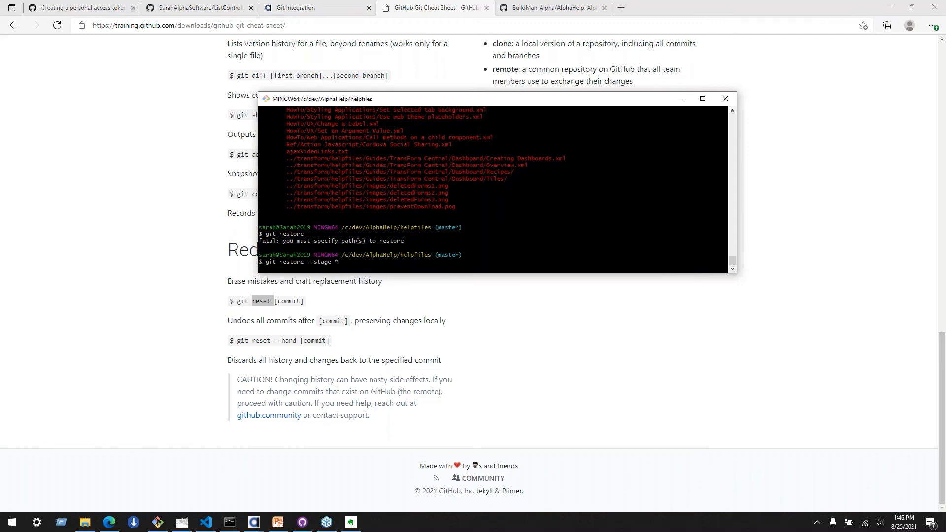
Run git status again and check which files are listed under "Changes to be committed".
type("git status")
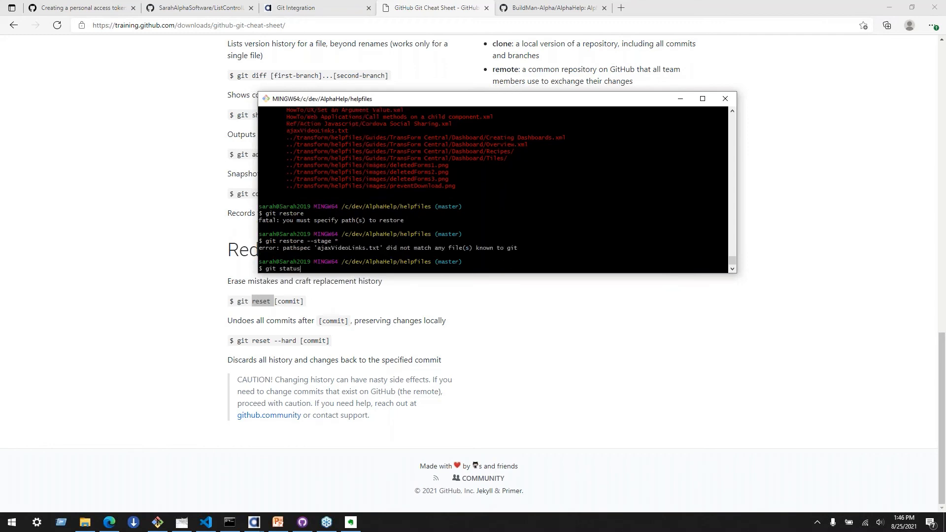
key("Return")
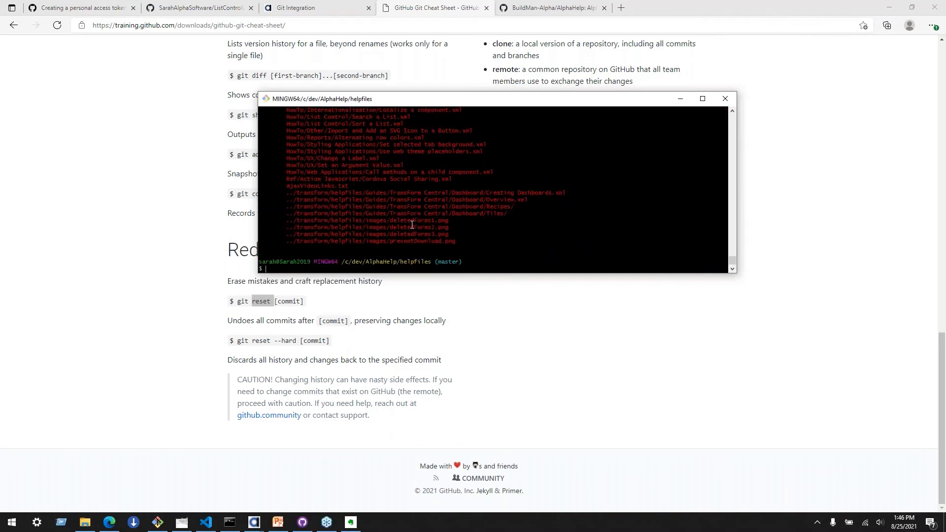
scroll(413, 223, "up", 15)
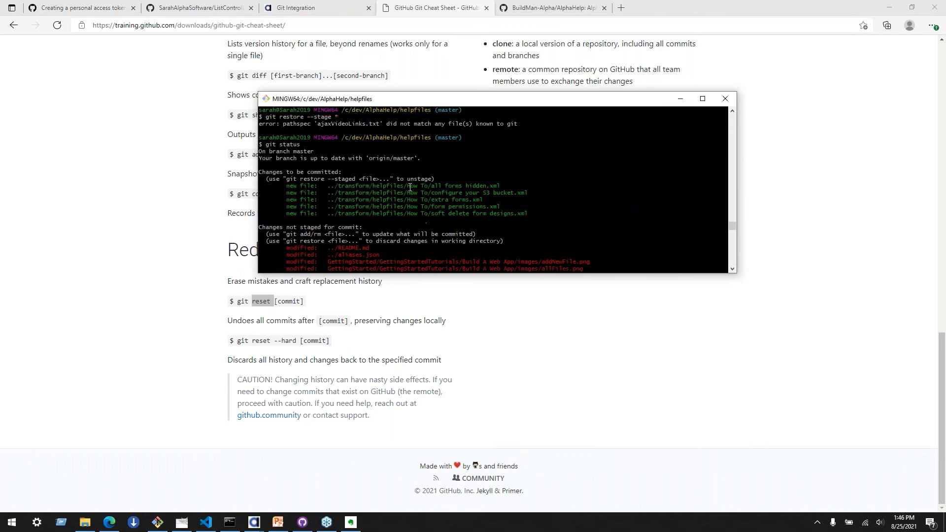
scroll(410, 188, "down", 15)
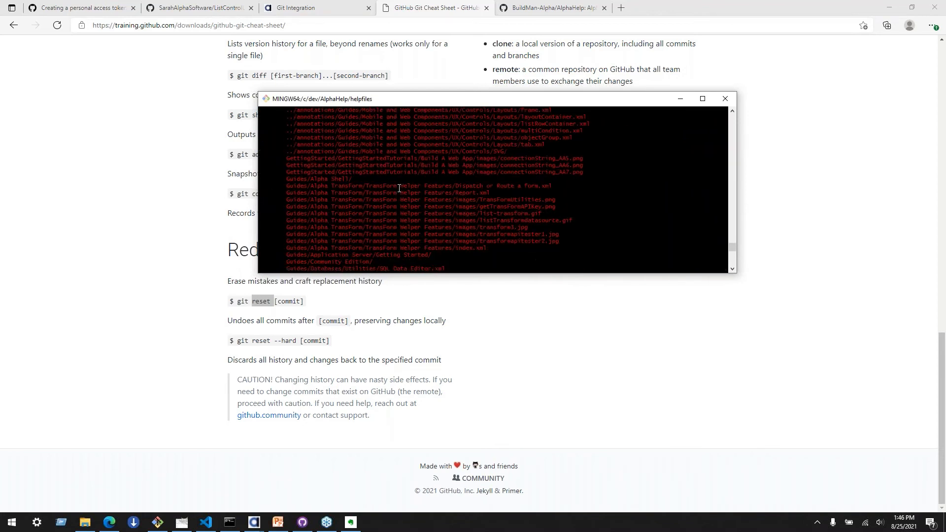
Unstage the TransForm How To files by running git restore --stage ../transform/helpfiles/How\ To/*.
key("Up")
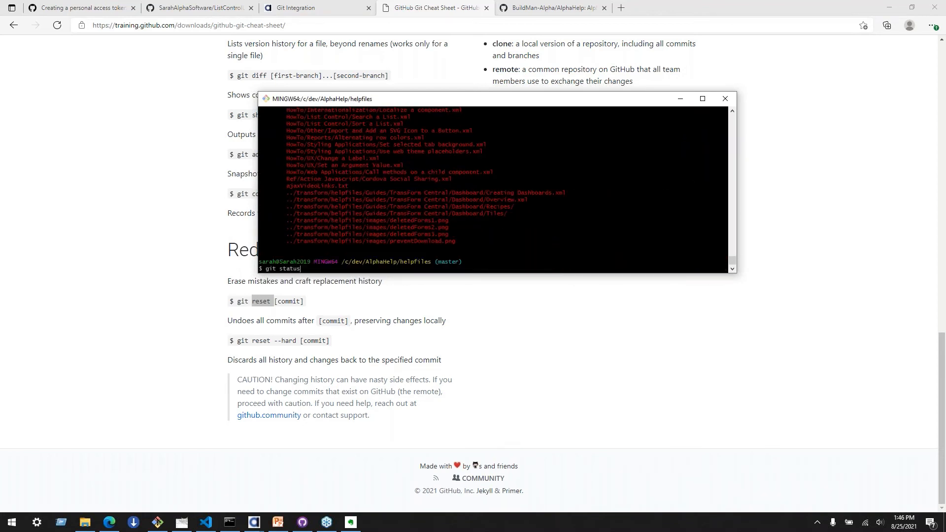
key("Down")
key("Up")
key("Up")
key("Tab")
key("Tab")
type("transform/")
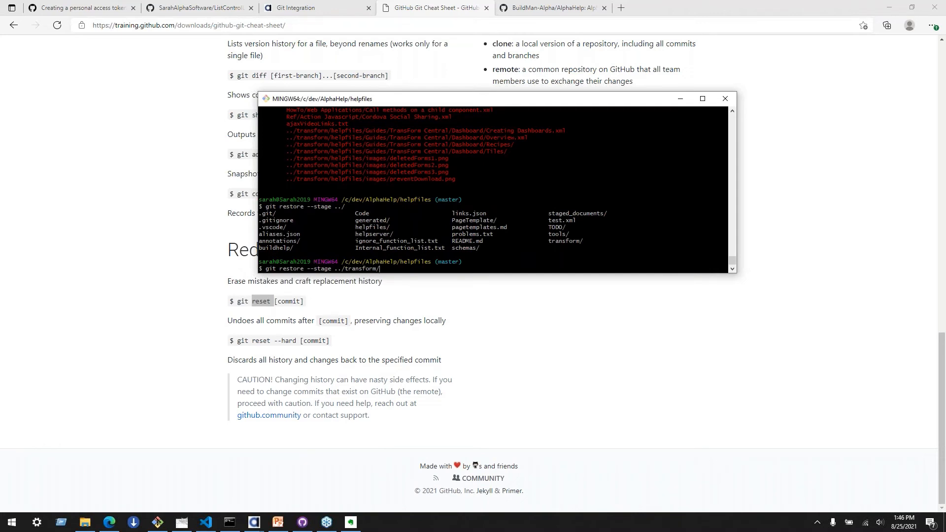
type("helpfiles/h")
key("Tab")
key("Tab")
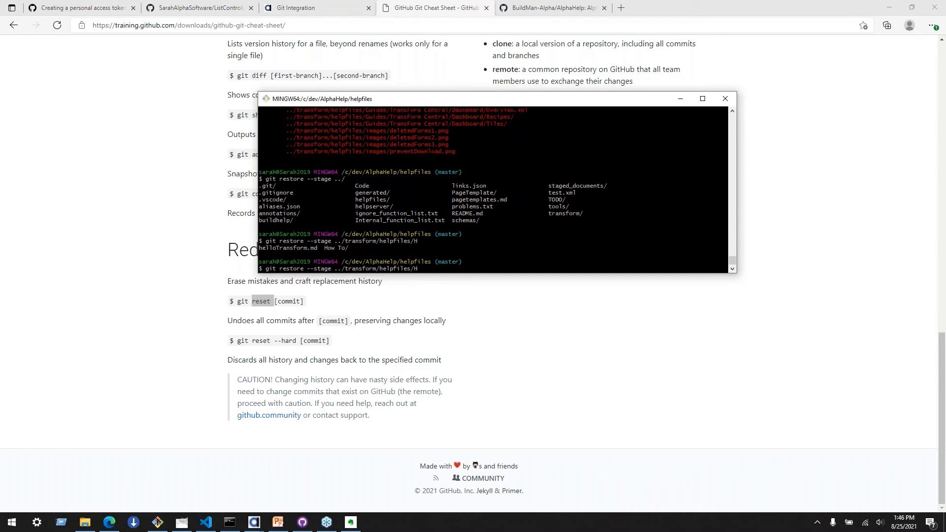
type("ow")
key("Tab")
key("Tab")
key("Tab")
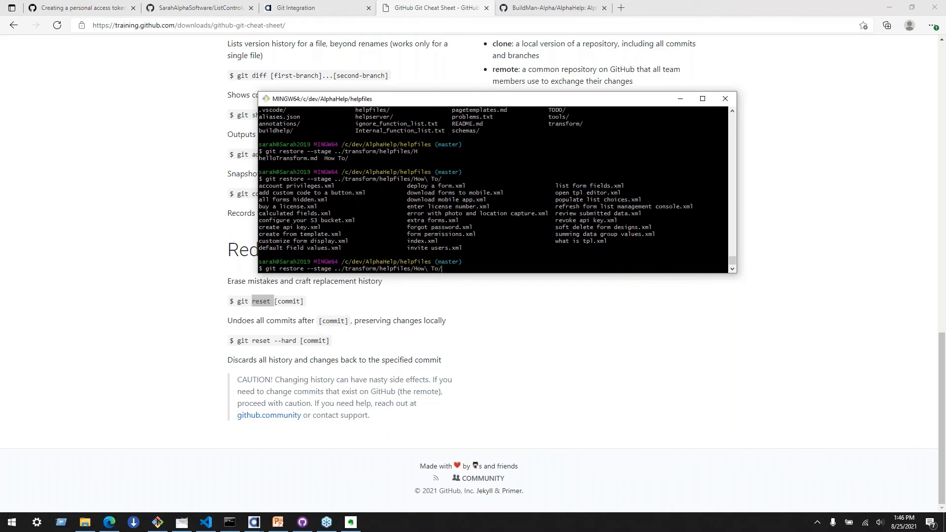
type("*")
key("Return")
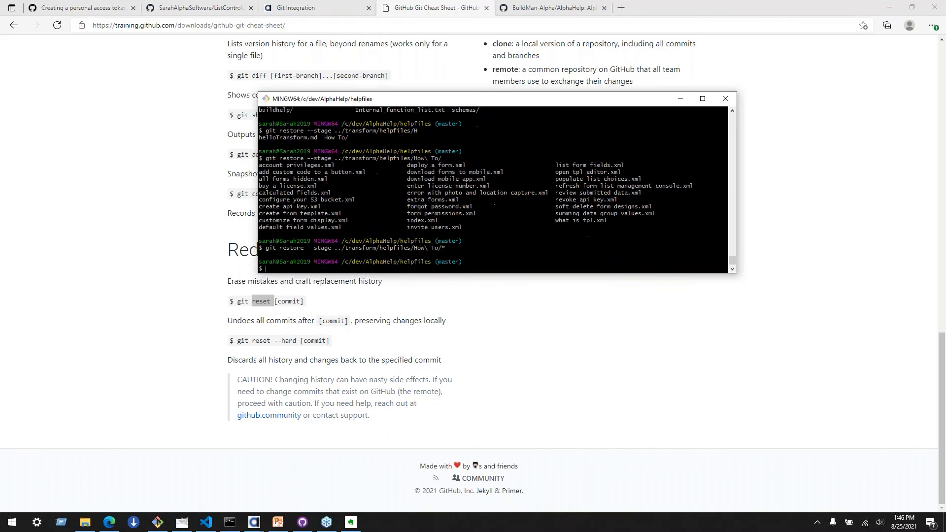
Run git status to check the How To files among the untracked files and the "Changes not staged for commit" section.
type("git status")
key("Return")
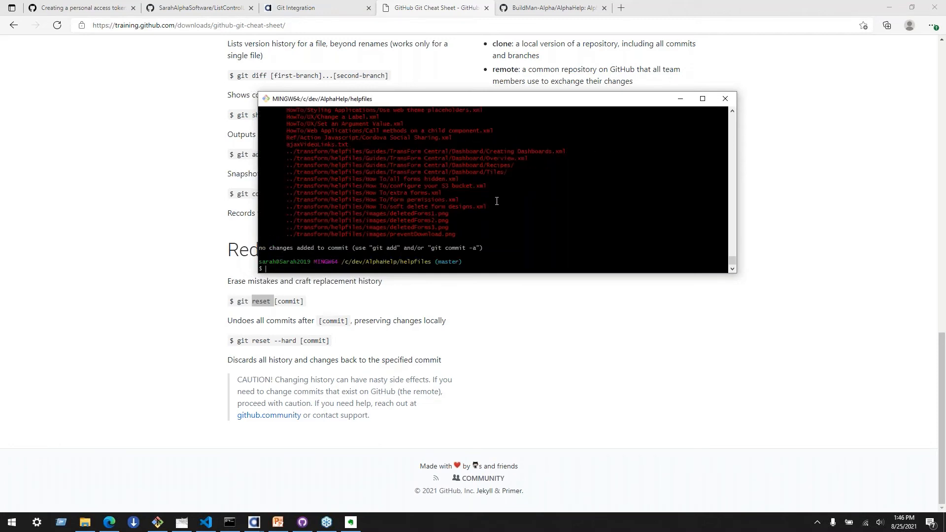
left_click_drag(497, 201, 300, 179)
scroll(301, 205, "up", 6)
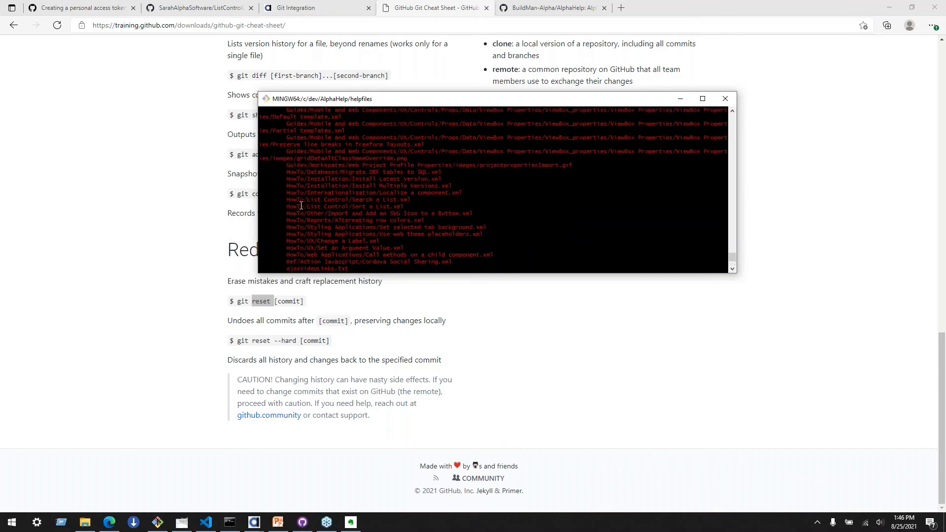
scroll(301, 206, "up", 10)
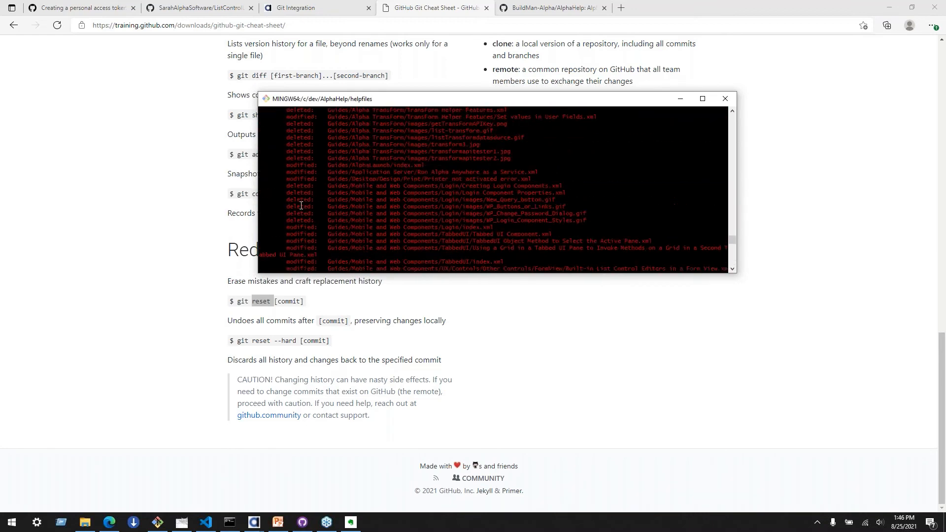
scroll(301, 206, "up", 15)
left_click_drag(265, 172, 457, 198)
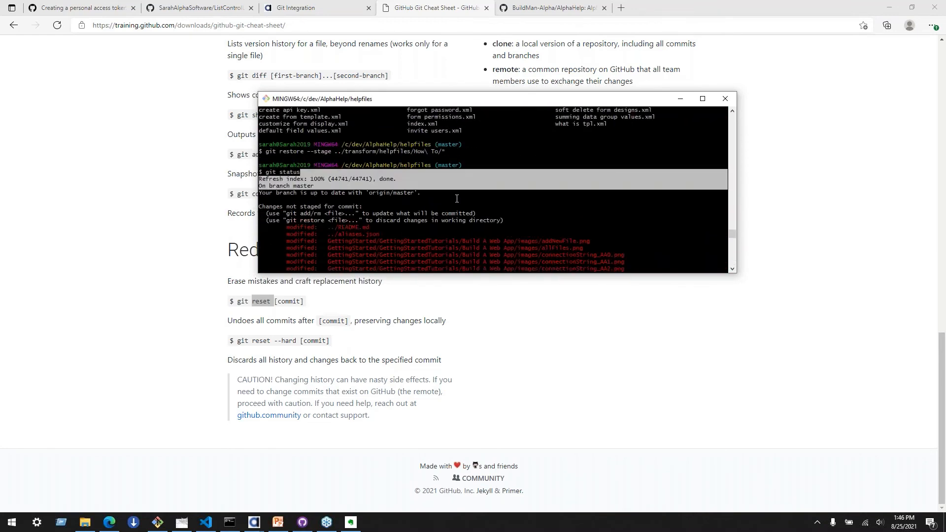
left_click(466, 235)
left_click_drag(376, 208, 232, 207)
left_click(450, 194)
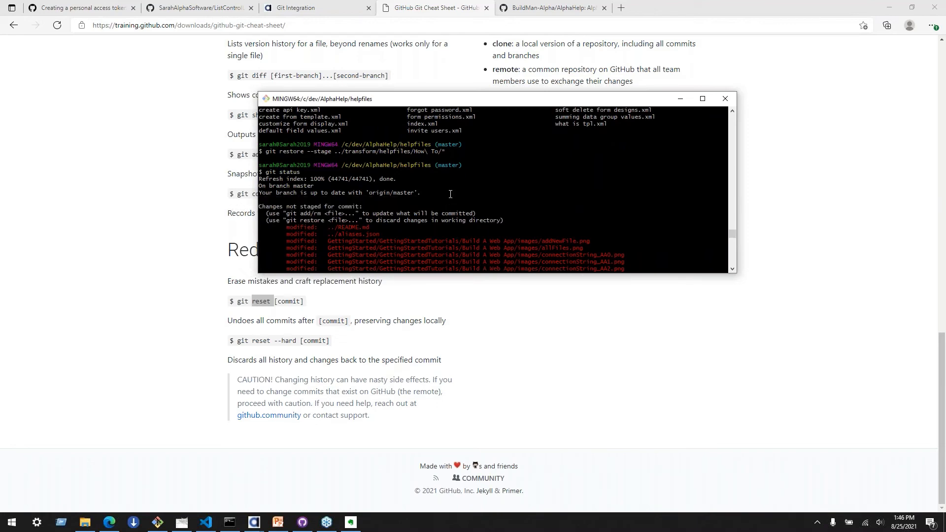
scroll(476, 186, "down", 15)
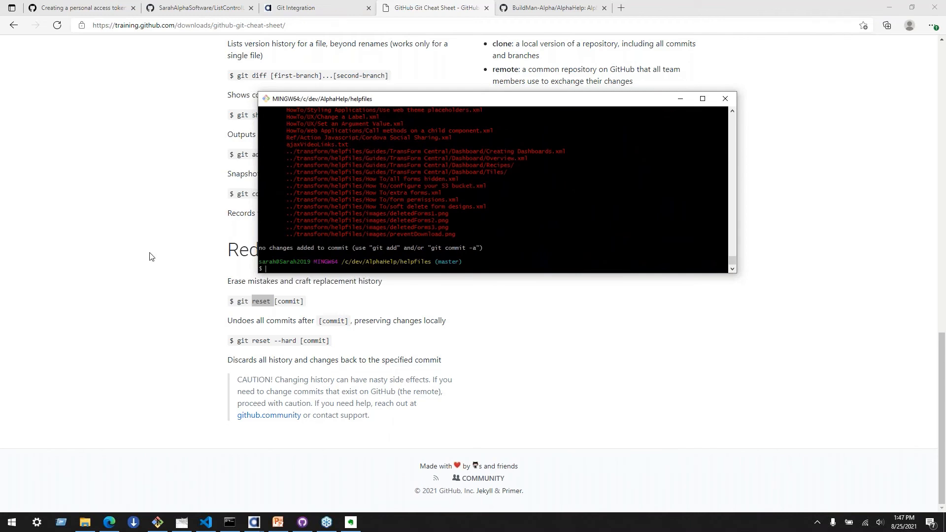
Switch to GitHub Desktop and view the beginning of the AlphaHelp repository's list of changed files.
left_click(156, 186)
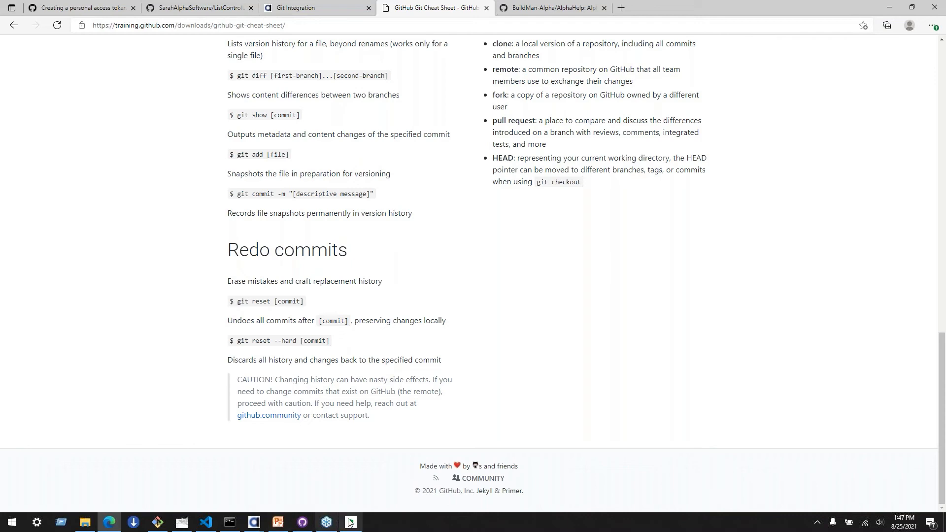
left_click(302, 522)
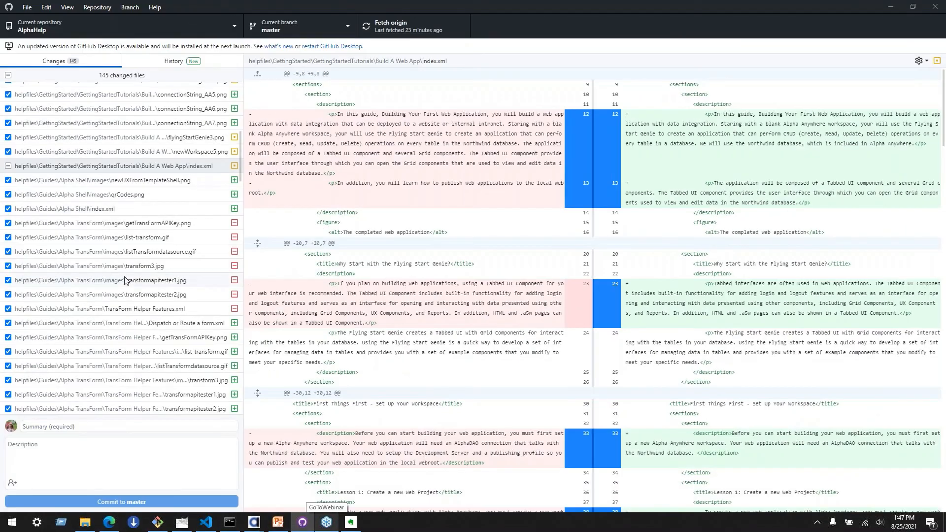
scroll(121, 274, "up", 7)
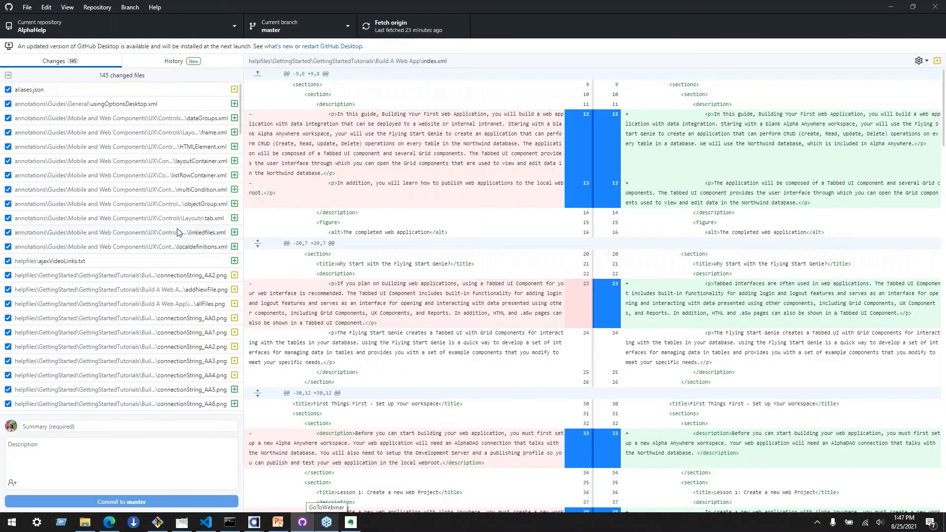
Look over the available repository commands and branch commands, and close them without choosing any.
left_click(90, 7)
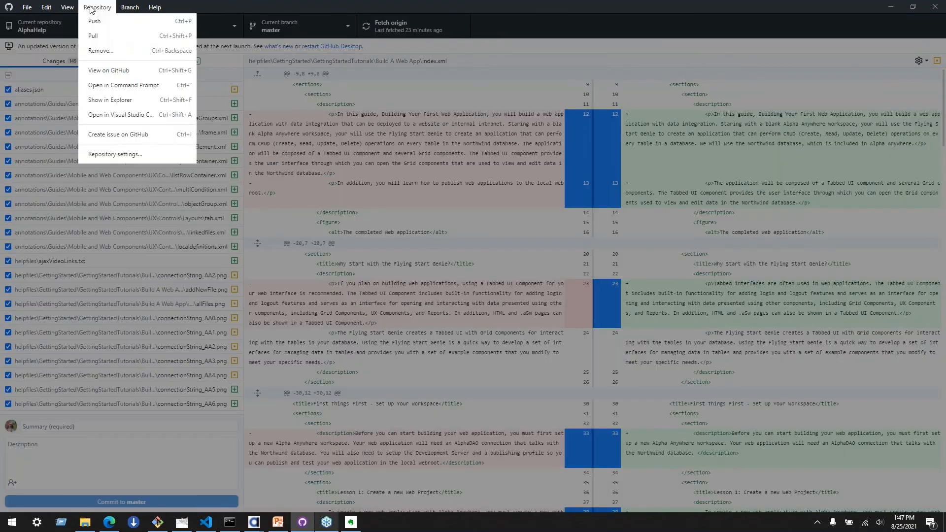
left_click(90, 7)
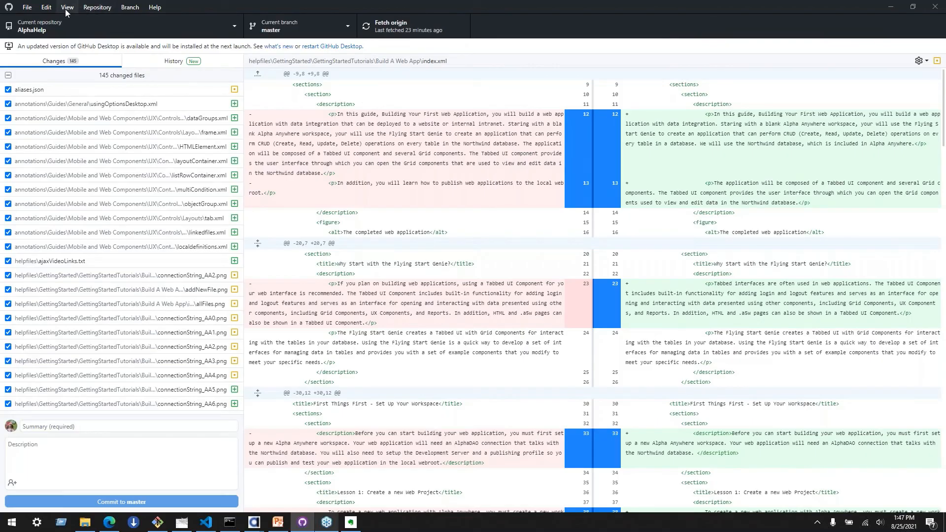
left_click(128, 9)
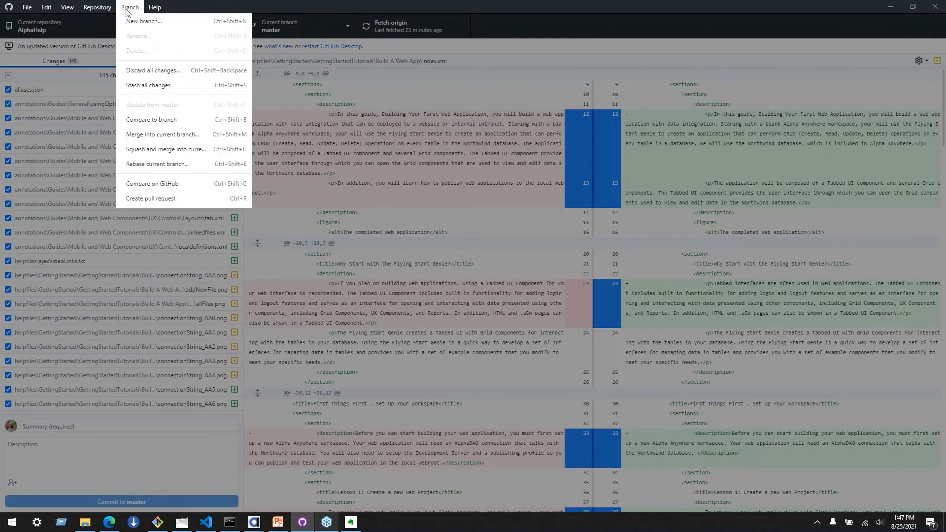
left_click(127, 8)
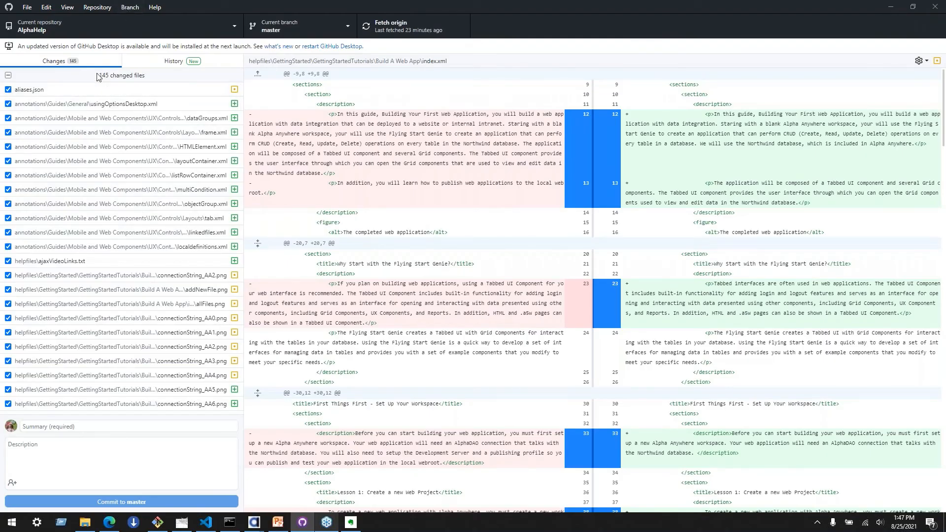
View the list of local repositories and the options for adding another repository.
left_click(59, 31)
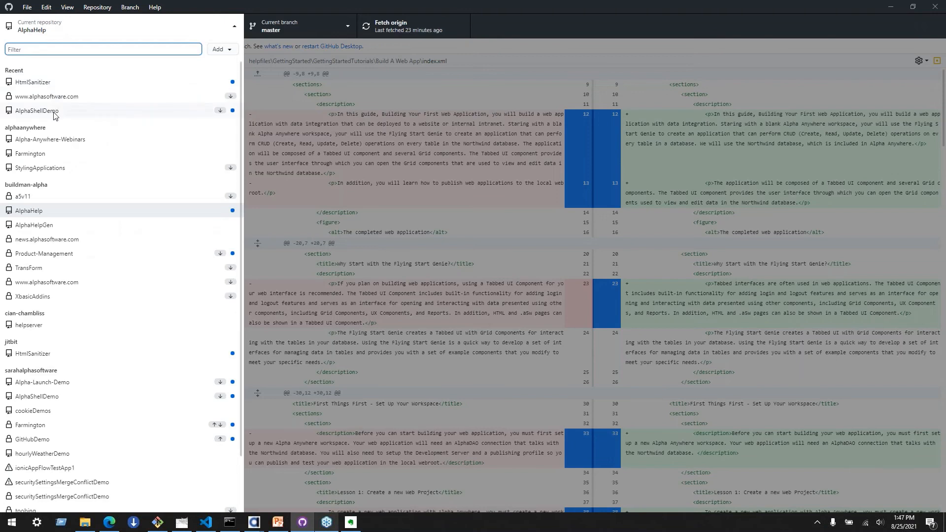
left_click(219, 49)
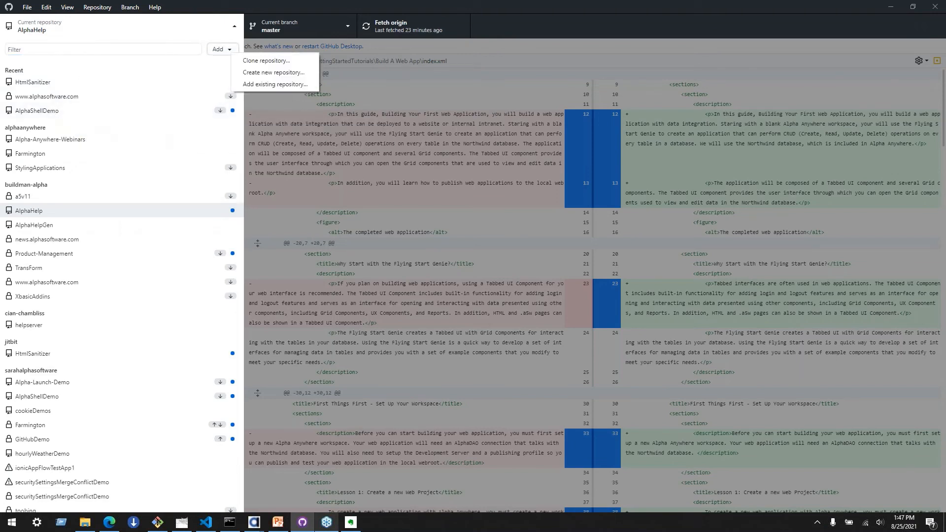
left_click(147, 50)
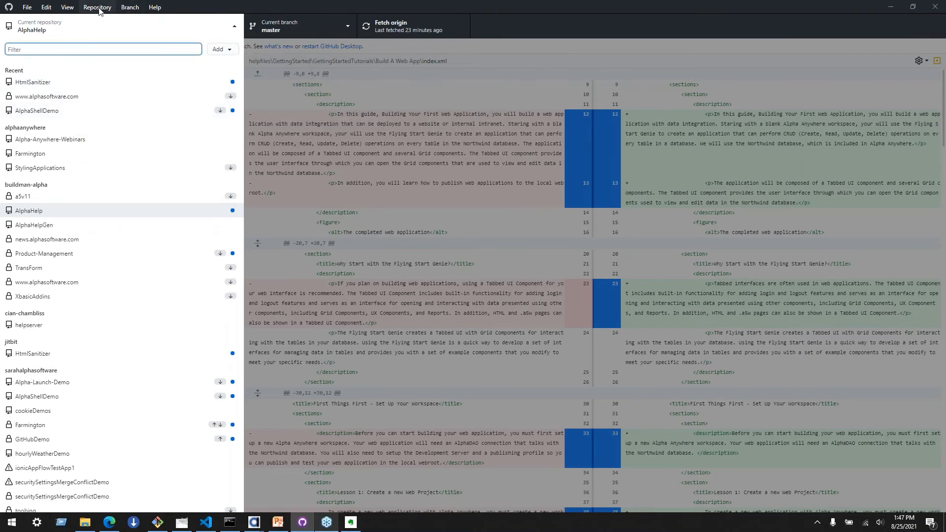
Close the repository list, minimize GitHub Desktop and switch to Alpha Anywhere's Web Projects Control Panel.
left_click(239, 27)
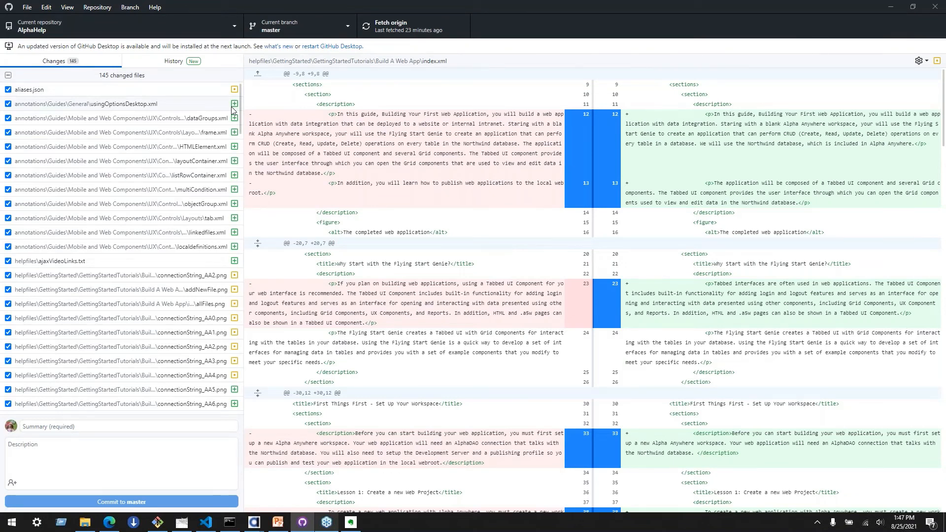
left_click(890, 7)
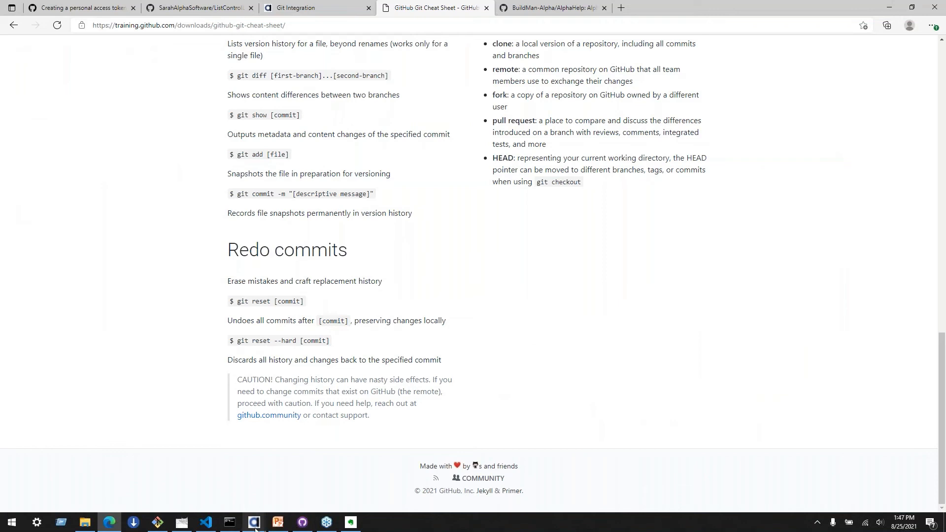
mouse_move(256, 529)
left_click(221, 488)
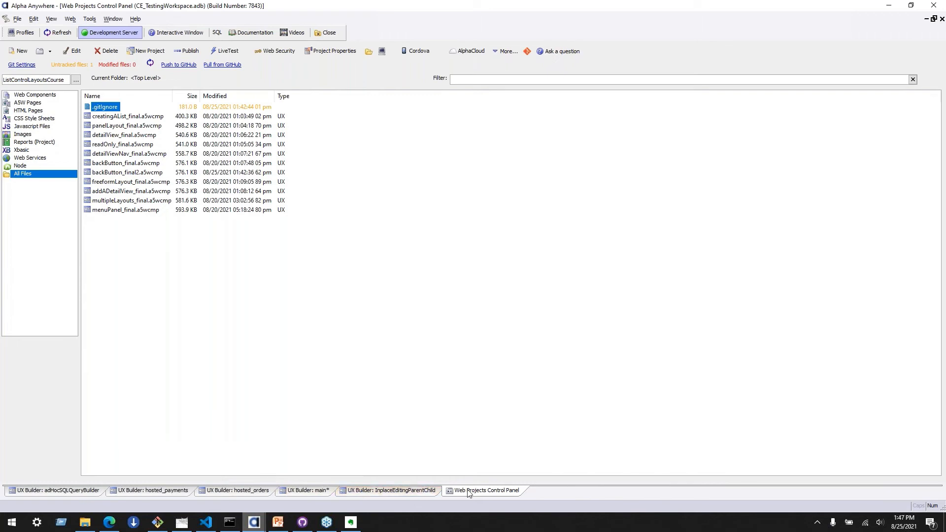
Open the web project's properties and look at the Google Maps, Google Static Maps and Google Geocoding API key properties.
left_click(321, 54)
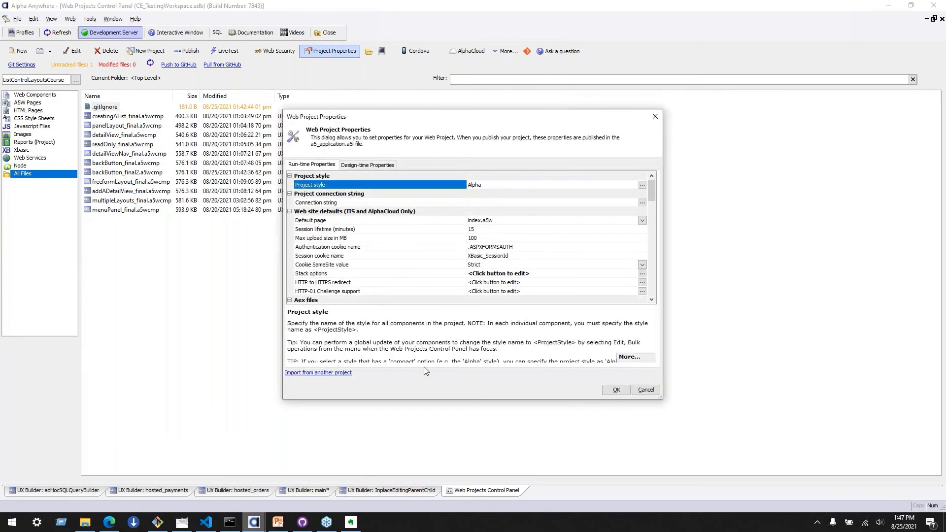
scroll(389, 239, "down", 5)
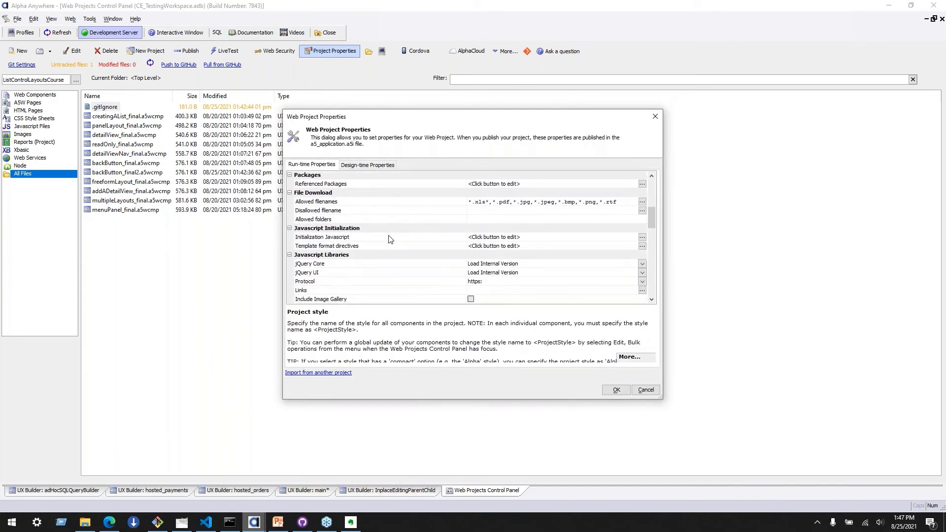
scroll(389, 239, "down", 5)
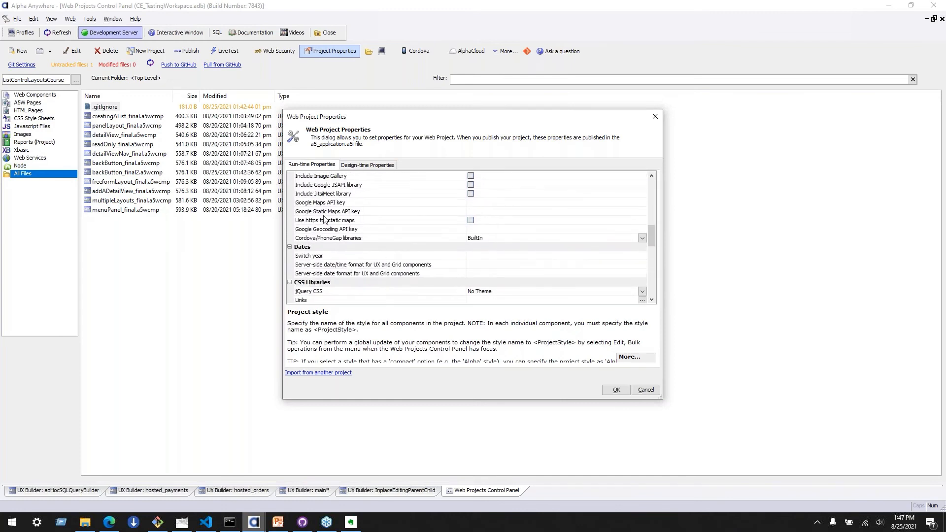
left_click(325, 203)
left_click(334, 211)
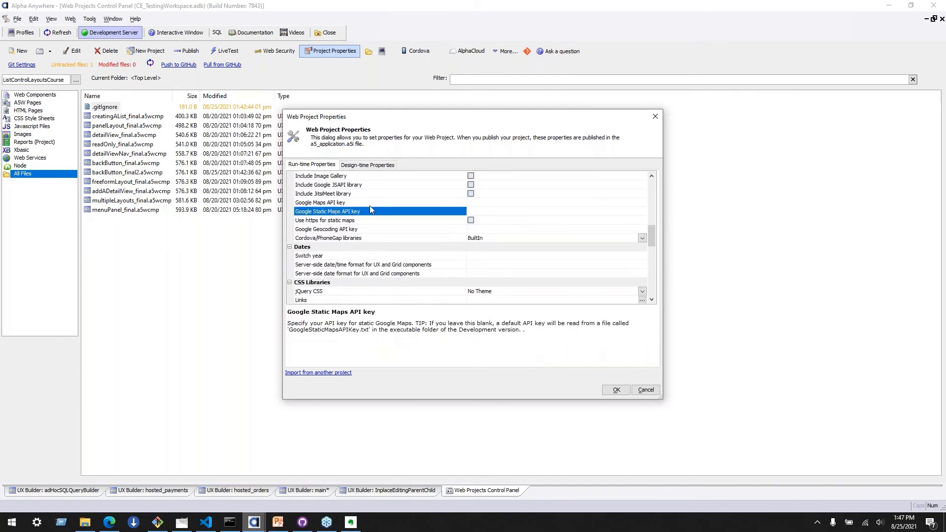
left_click(345, 229)
Expand the E-mail Settings in the run-time properties and examine the SMTP Server, From address and From alias properties.
scroll(389, 232, "down", 1)
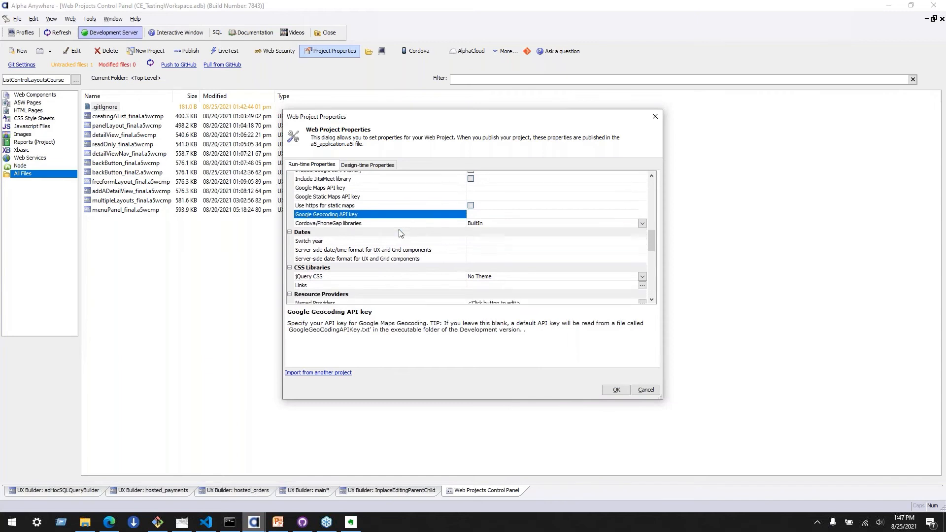
scroll(399, 232, "down", 10)
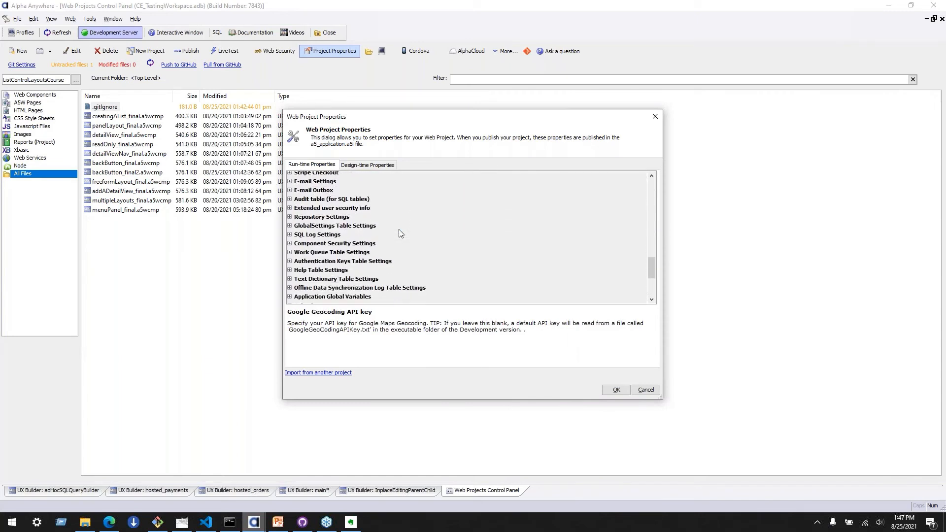
scroll(401, 233, "down", 2)
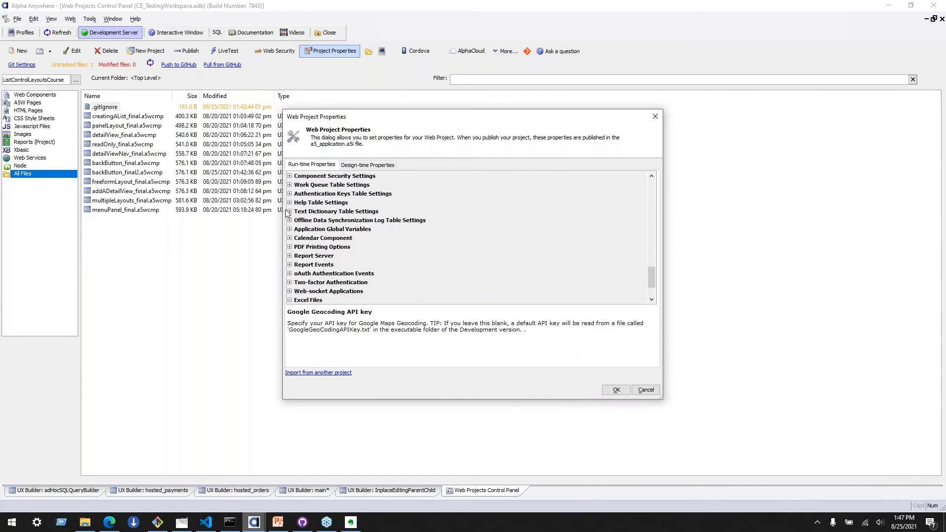
scroll(303, 230, "up", 3)
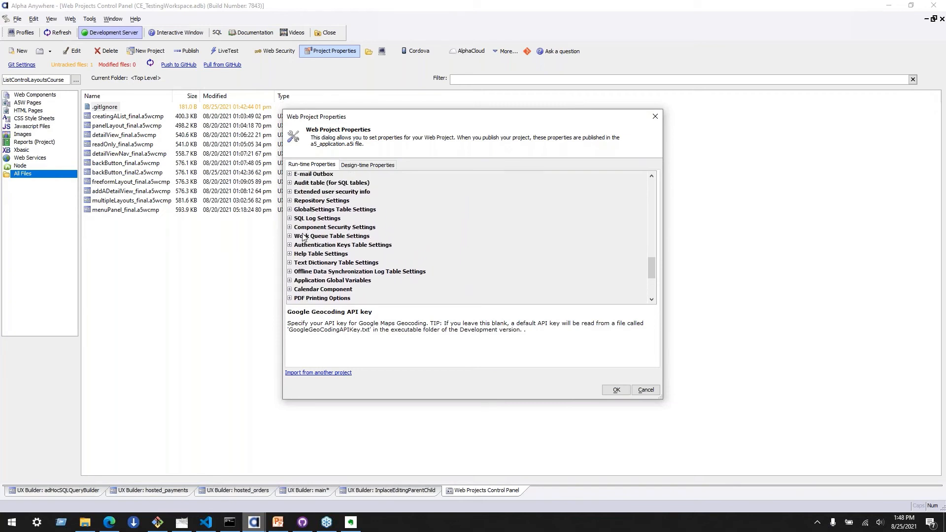
left_click(289, 194)
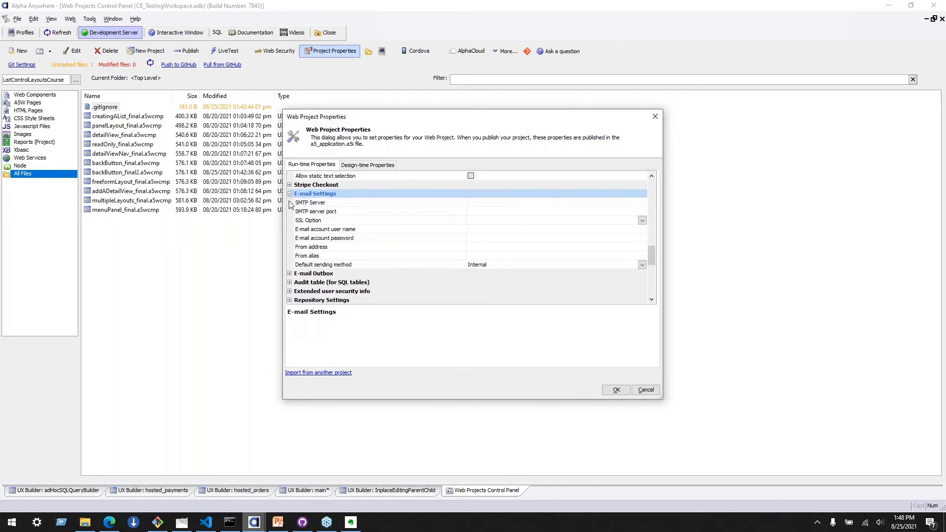
left_click(374, 203)
left_click(359, 248)
left_click(360, 256)
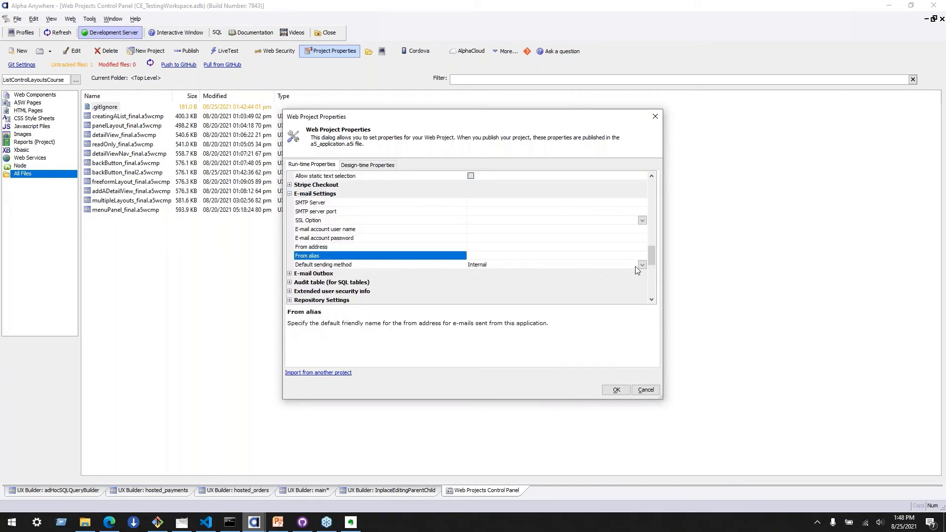
Set the default e-mail sending method to SparkPost and select the SparkPost/SendGrid key property to read its description.
left_click(641, 265)
left_click(522, 279)
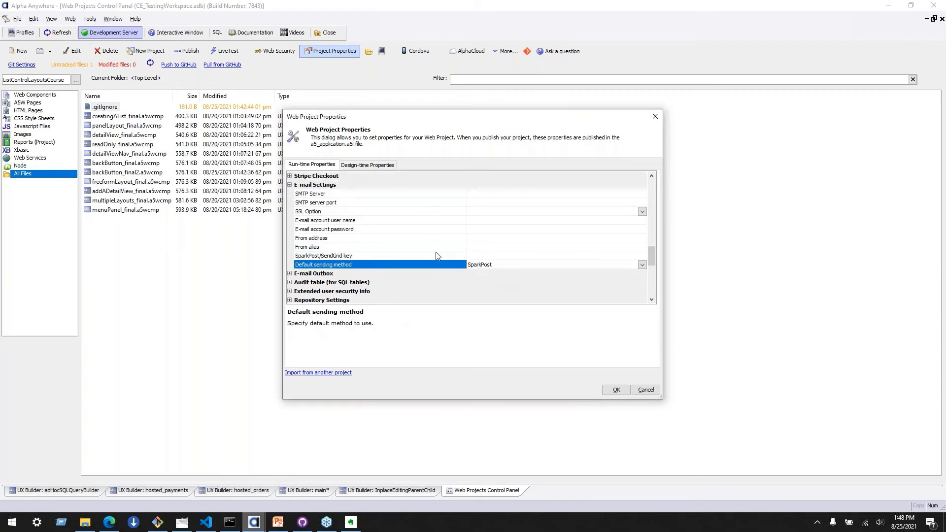
left_click(437, 256)
Expand Application Global Variables, read the property's description, and open and close its variable definition editor without entering anything.
scroll(387, 240, "down", 3)
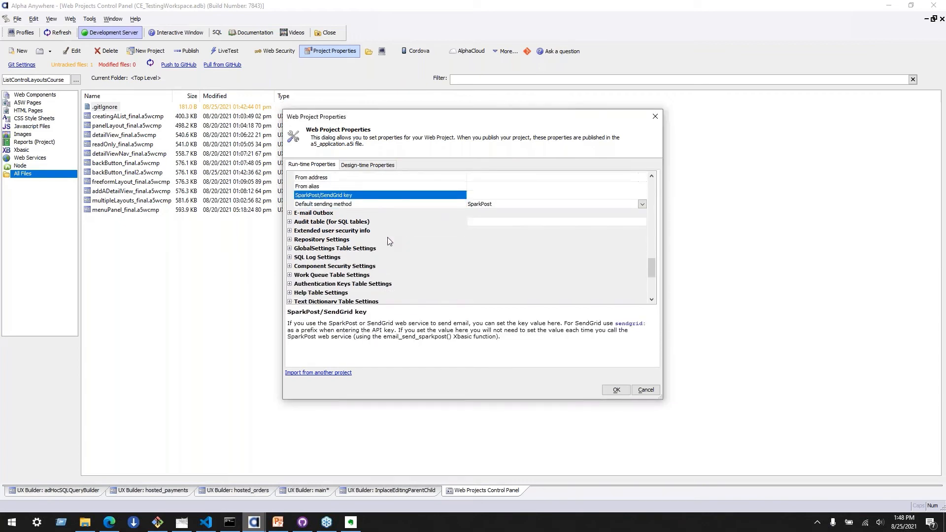
scroll(387, 240, "down", 3)
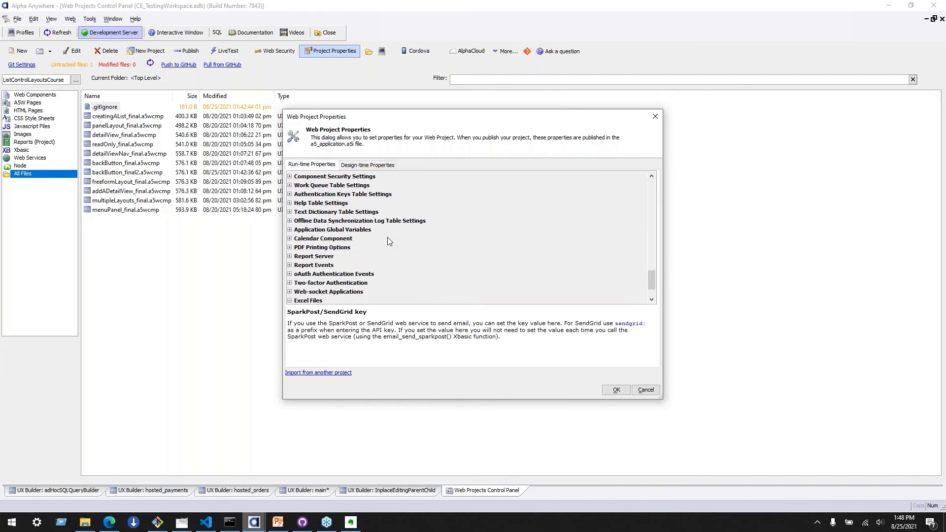
left_click(290, 220)
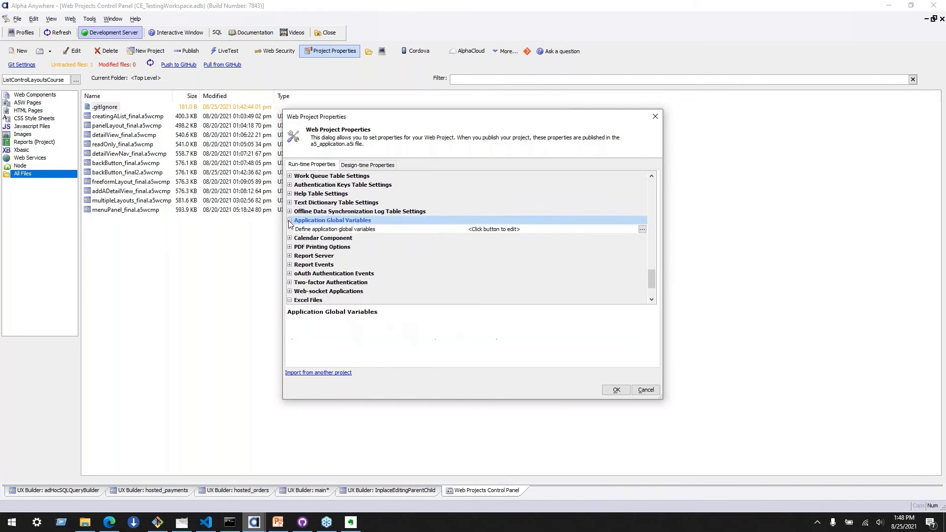
left_click(371, 238)
left_click(377, 229)
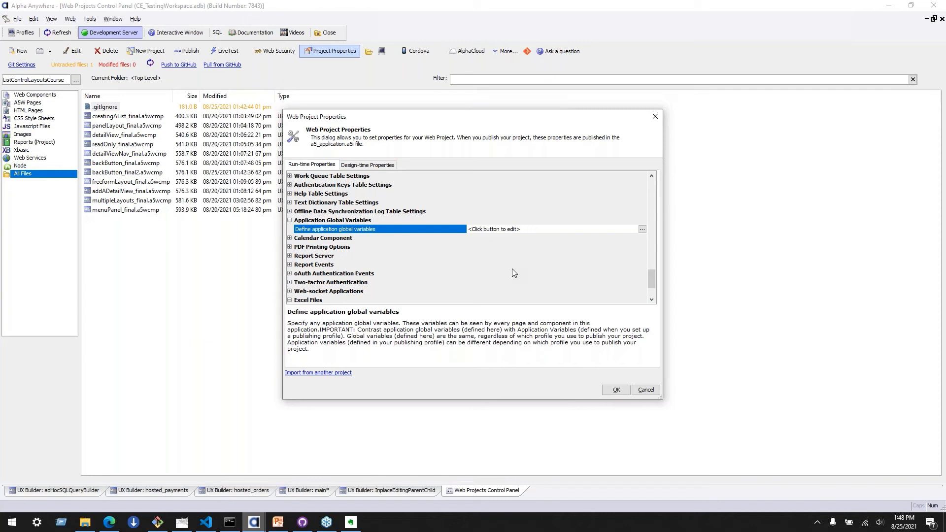
left_click(642, 228)
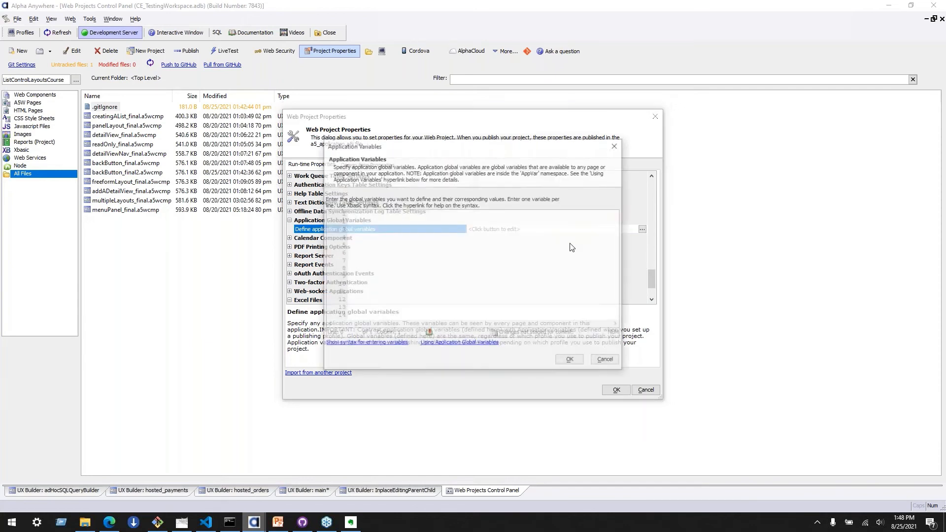
left_click(616, 145)
Look at the Table type property in the GlobalSettings Table Settings, and close the project properties without saving.
scroll(350, 255, "up", 4)
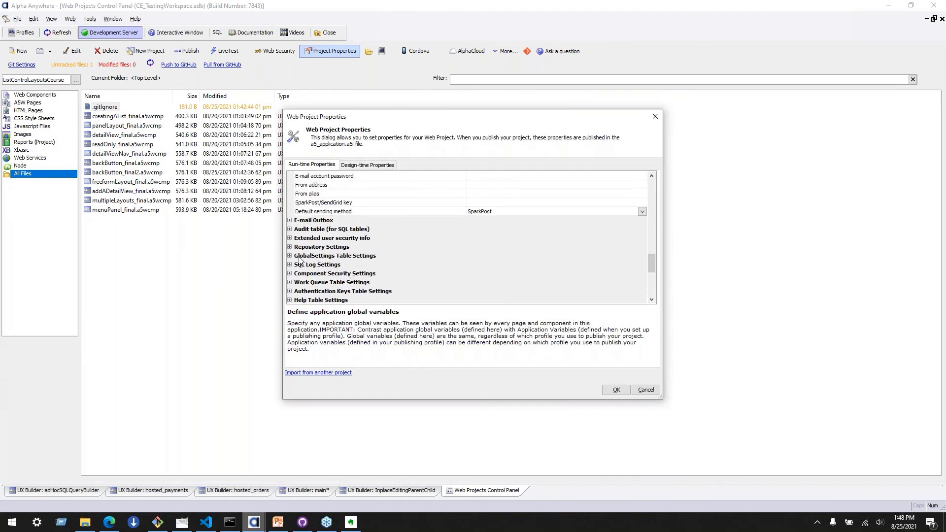
left_click(290, 256)
left_click(388, 264)
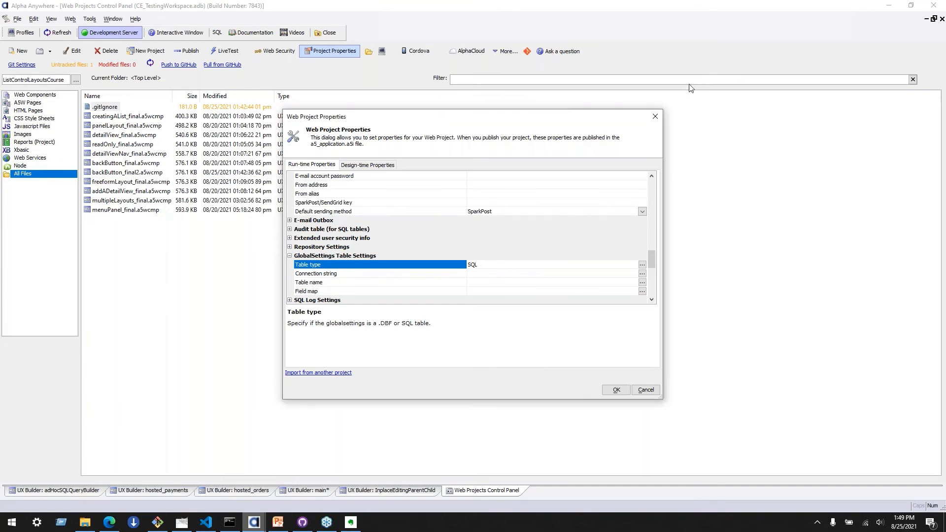
left_click(656, 116)
Close the separate background window titled Alpha.
mouse_move(350, 521)
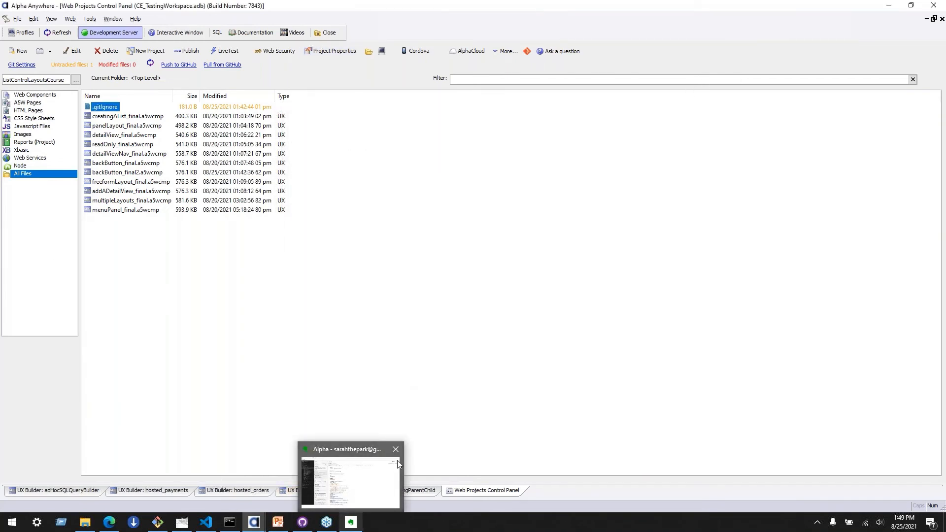
left_click(396, 449)
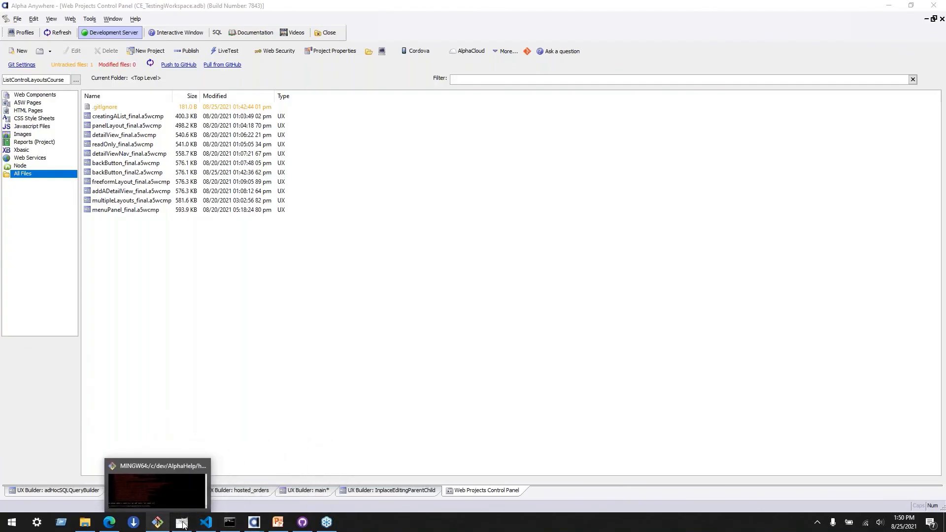
mouse_move(178, 528)
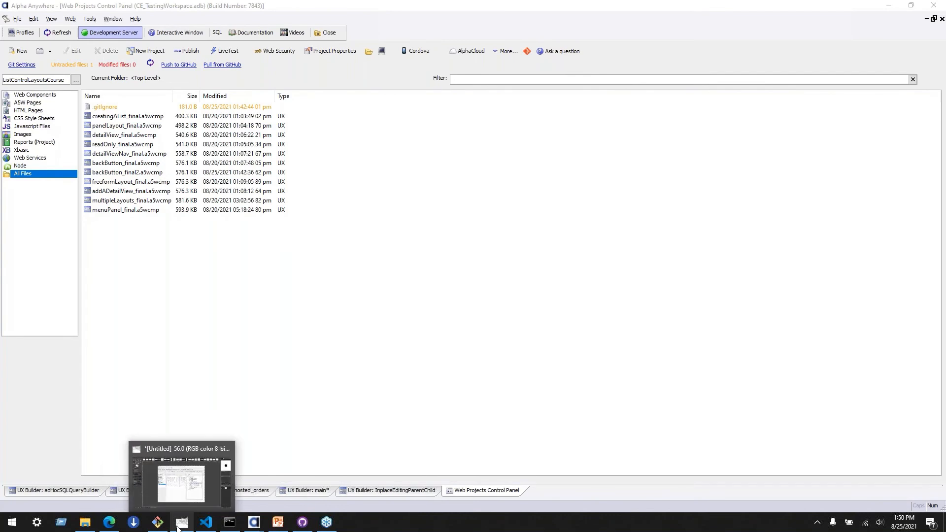
mouse_move(266, 530)
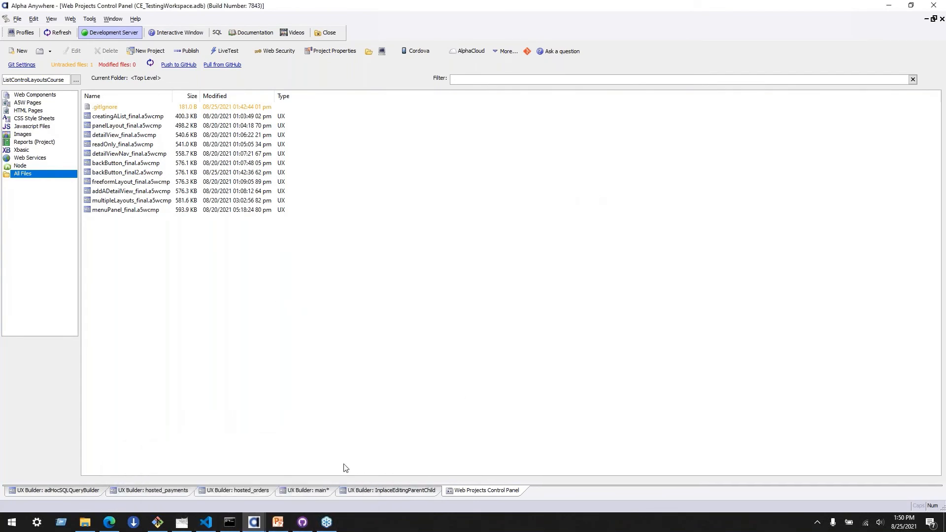
Switch to GitHub Desktop and start adding an existing local repository.
left_click(302, 522)
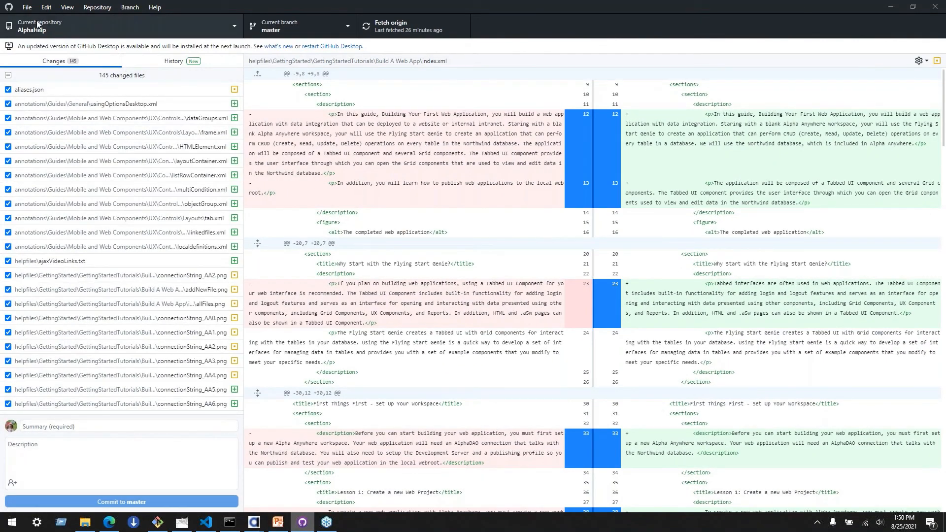
left_click(37, 23)
left_click(230, 49)
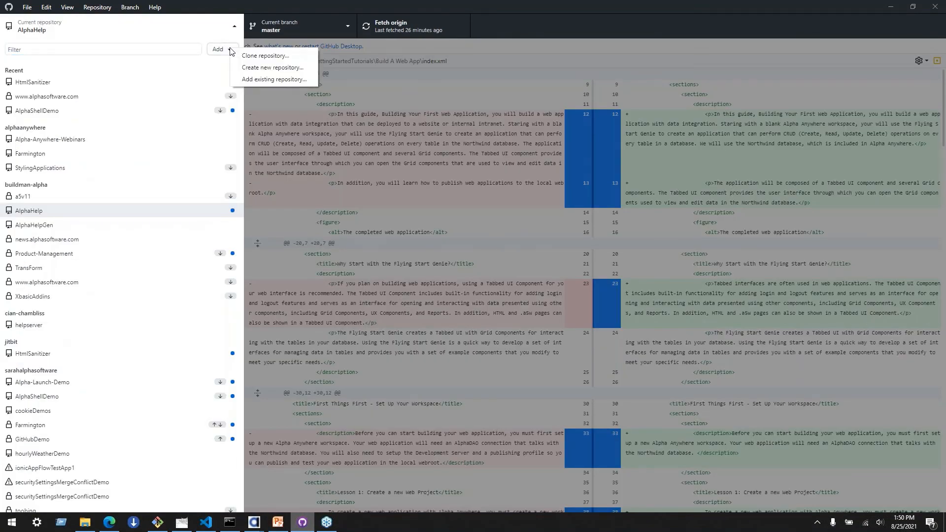
left_click(298, 77)
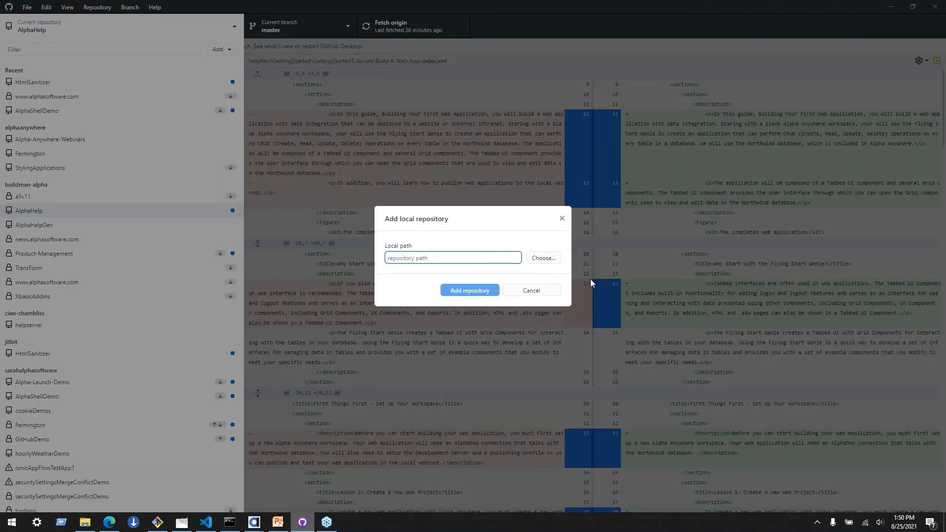
Choose the ListControlLayoutsCourse.WebProject folder under AlphaAnywhere, CE_TestingWorkspace, CE_TestingWorkspace.WebProjects as the local path and add the repository.
left_click(536, 257)
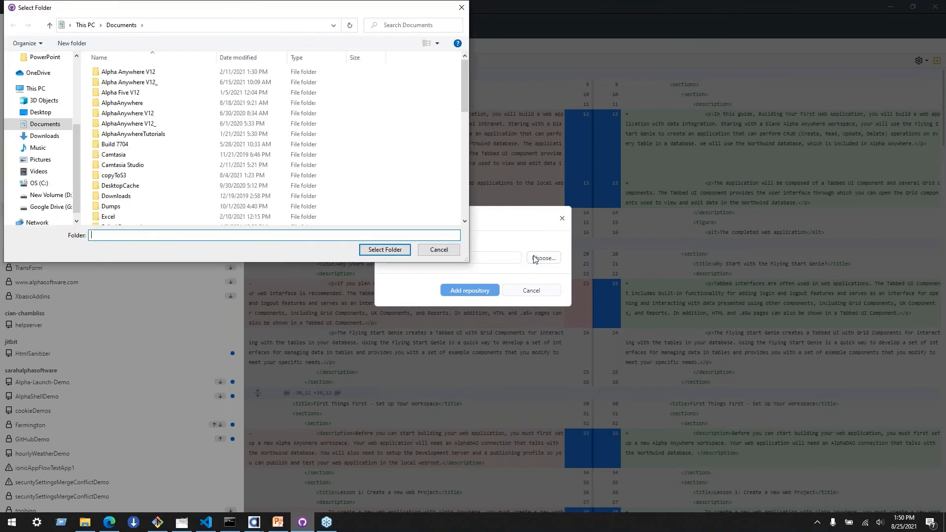
left_click(143, 101)
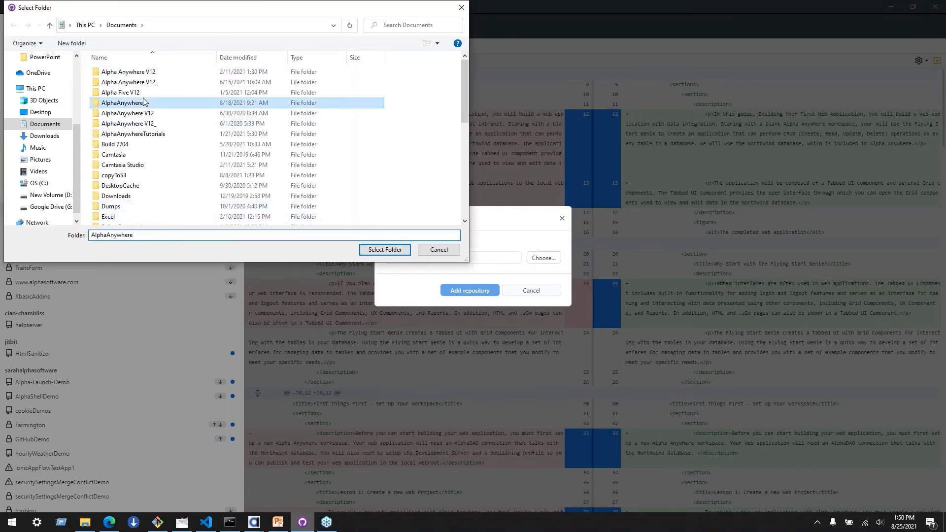
double_click(143, 102)
left_click(161, 139)
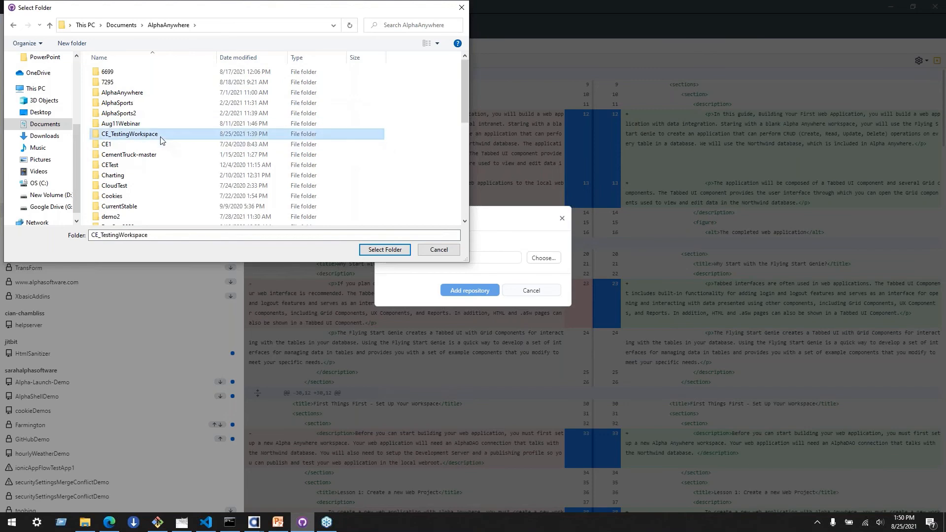
double_click(161, 140)
double_click(142, 82)
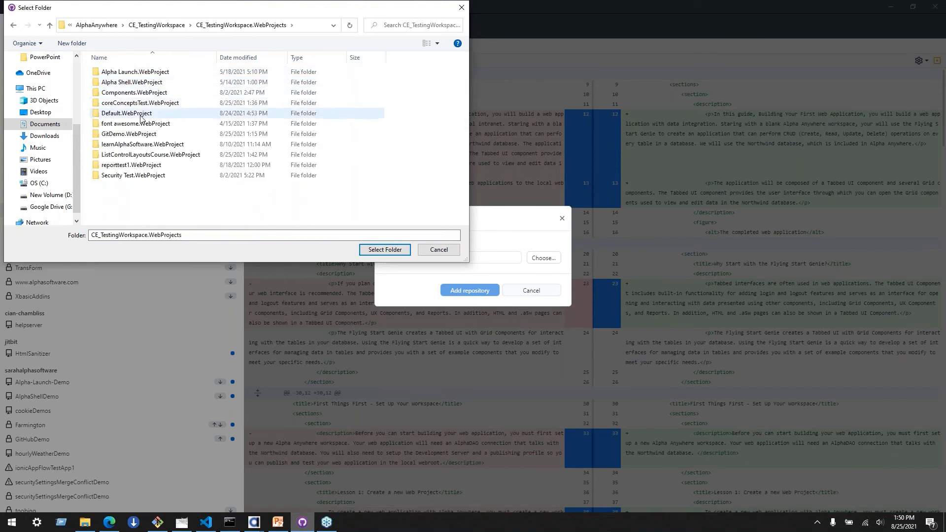
double_click(142, 155)
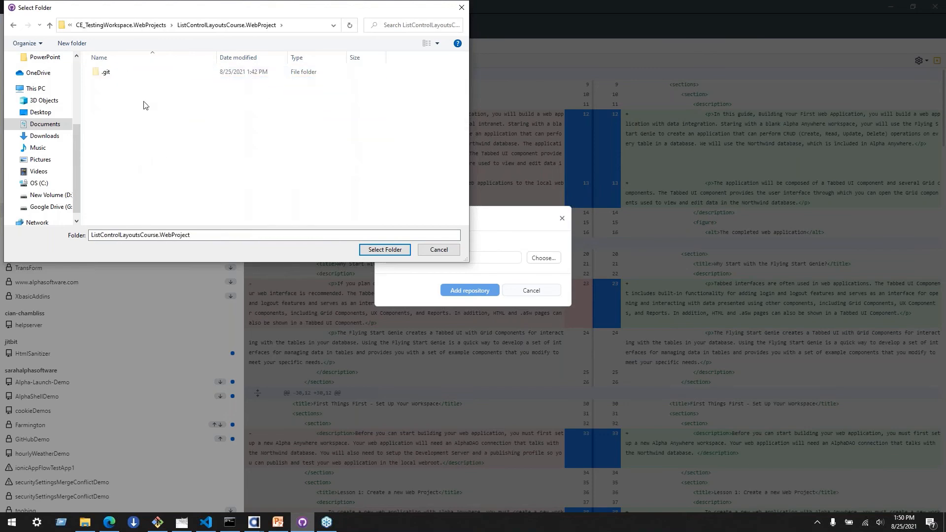
left_click(384, 251)
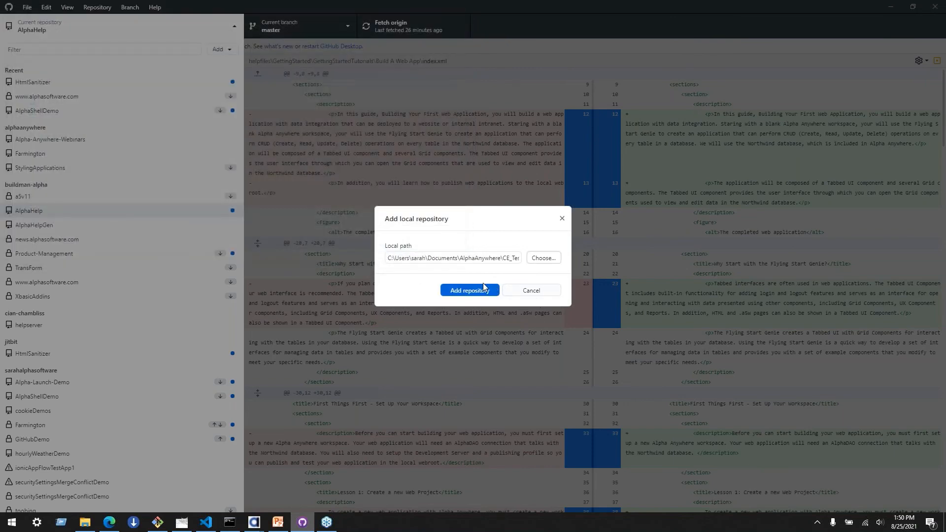
left_click(482, 289)
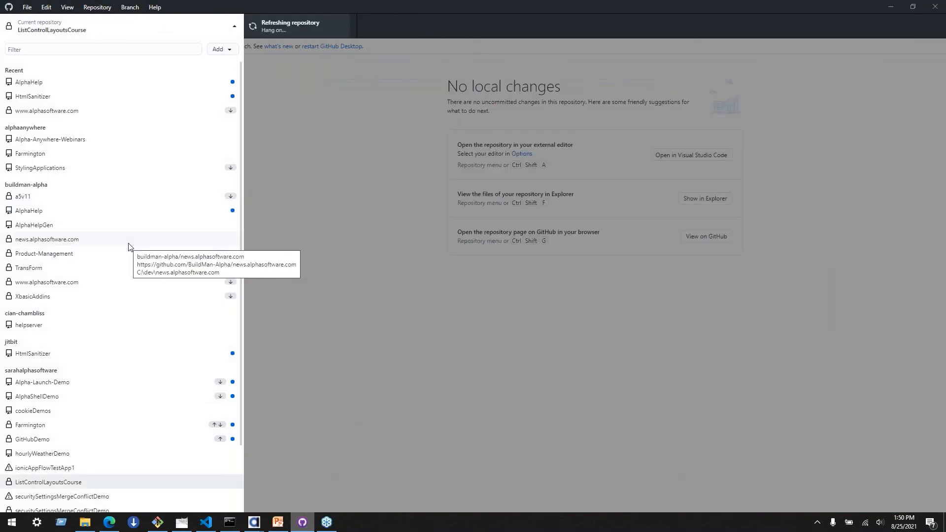
Commit the .gitignore change to master with the summary "created .gitignore file" and push it to origin.
left_click(381, 242)
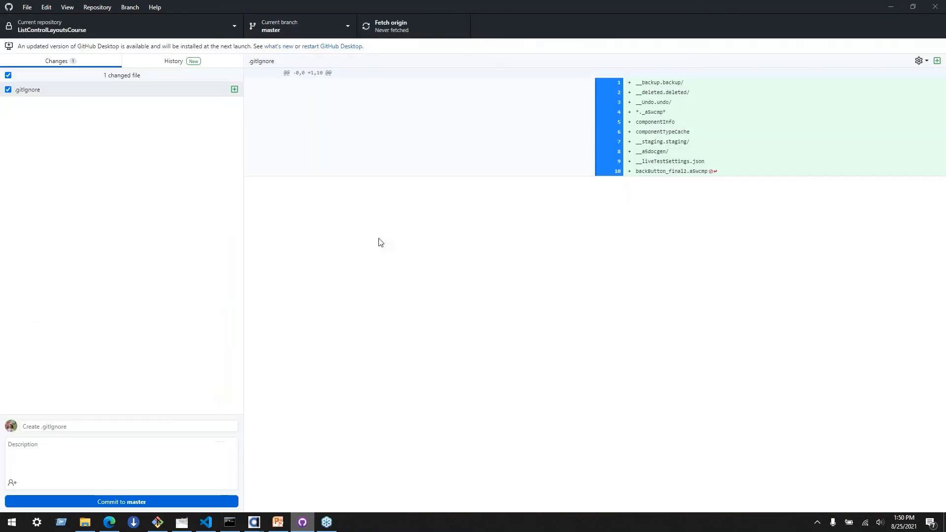
left_click(85, 114)
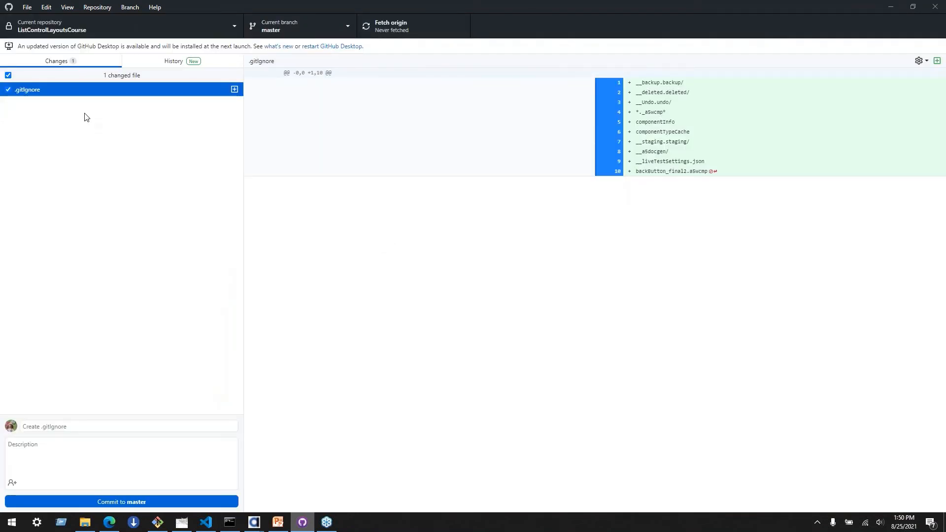
left_click(406, 303)
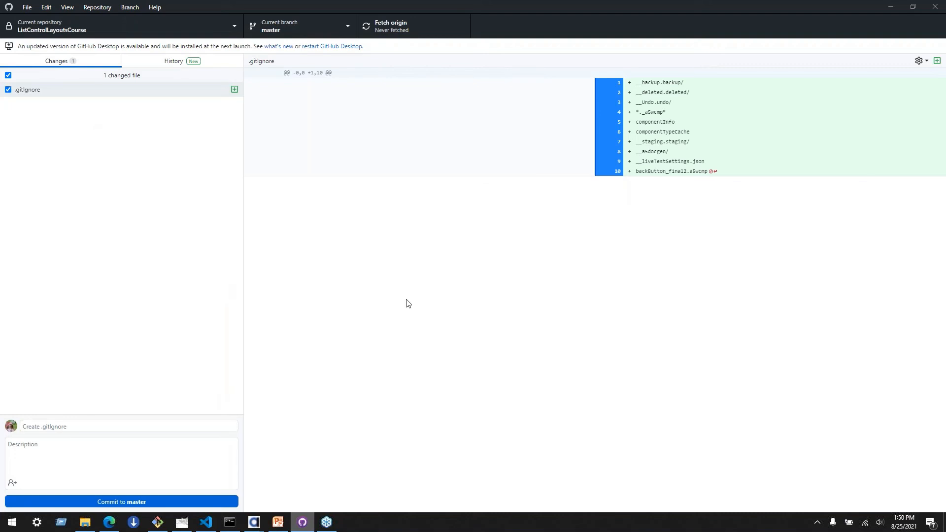
left_click(138, 264)
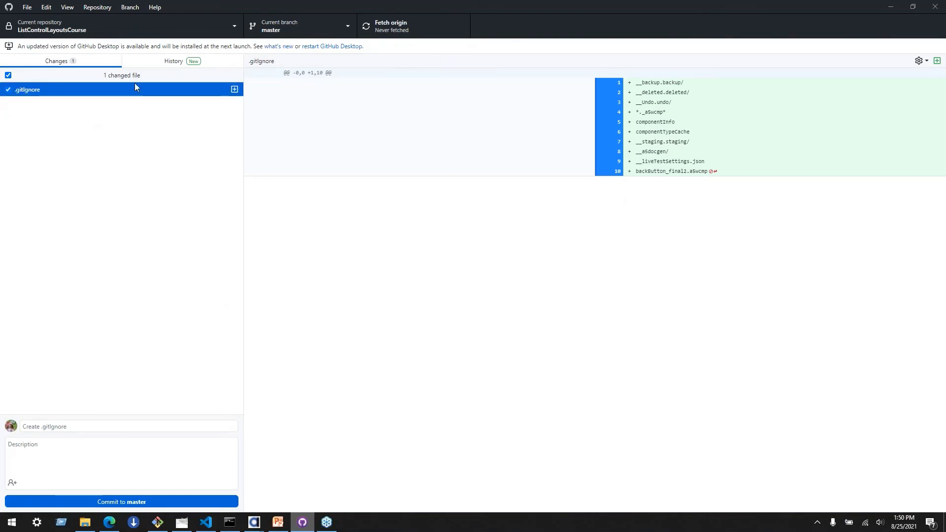
left_click(82, 426)
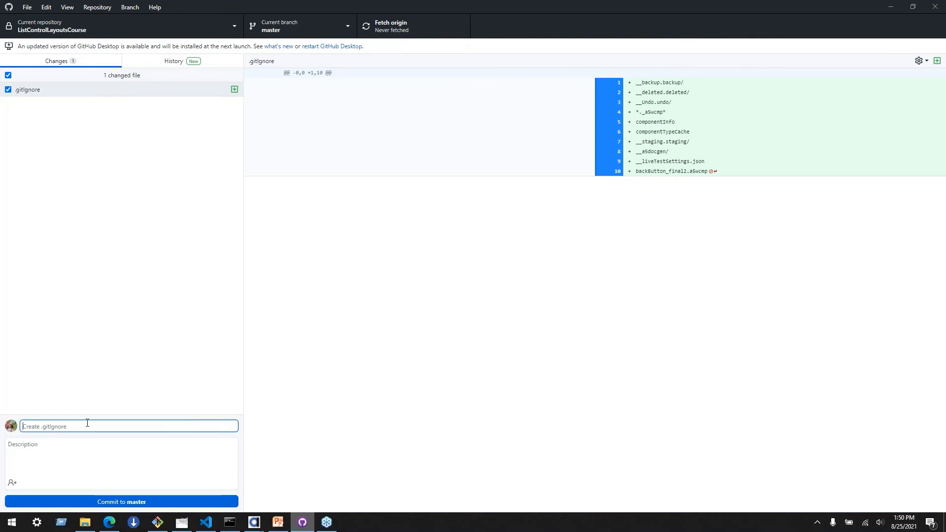
type("a")
key("BackSpace")
type("created .gitignore file")
left_click(116, 498)
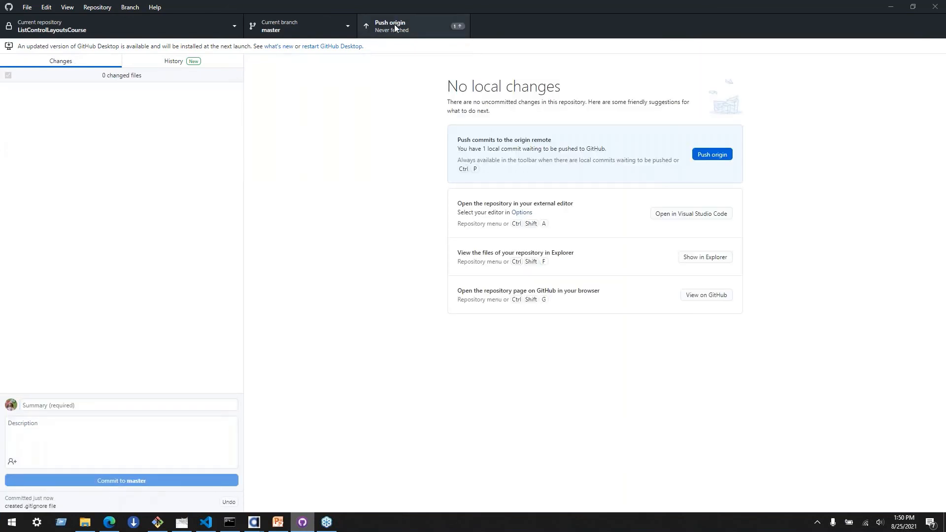
left_click(394, 24)
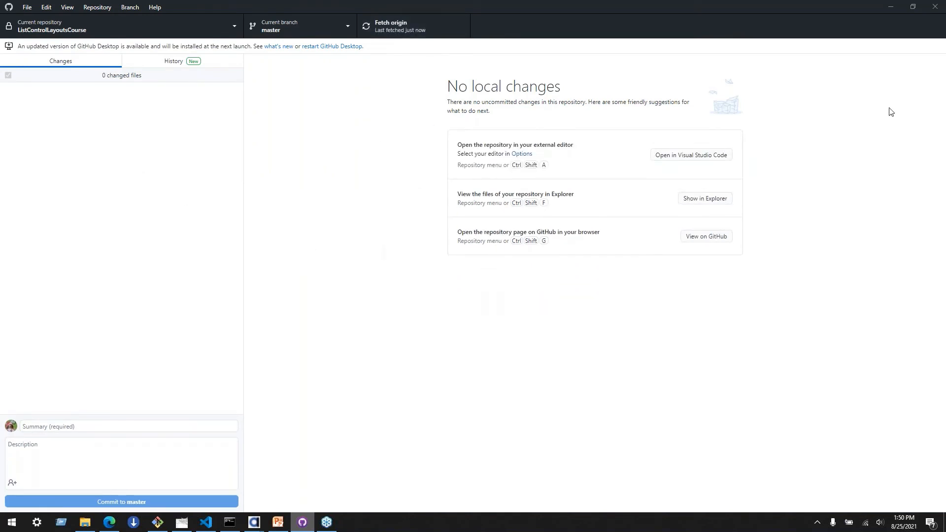
Create a new branch named Alpha Everywhere based on master.
left_click(346, 27)
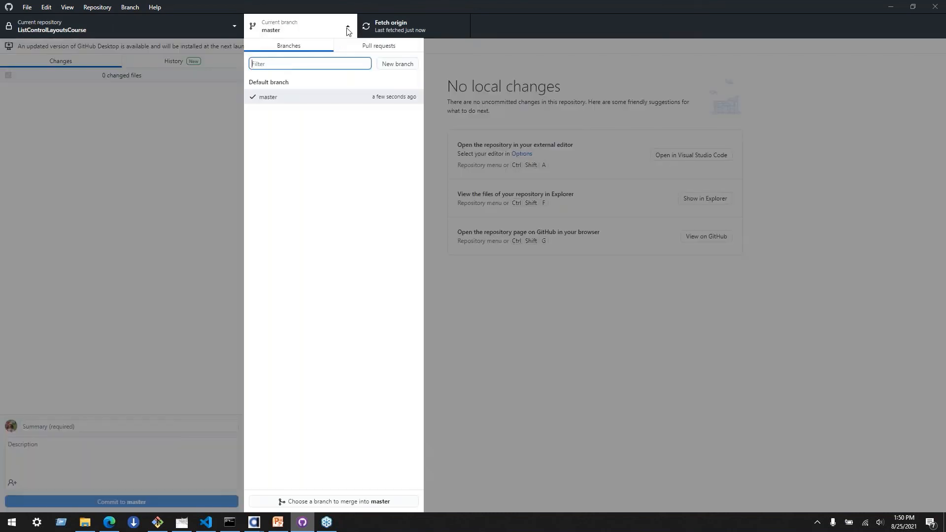
left_click(130, 7)
left_click(143, 21)
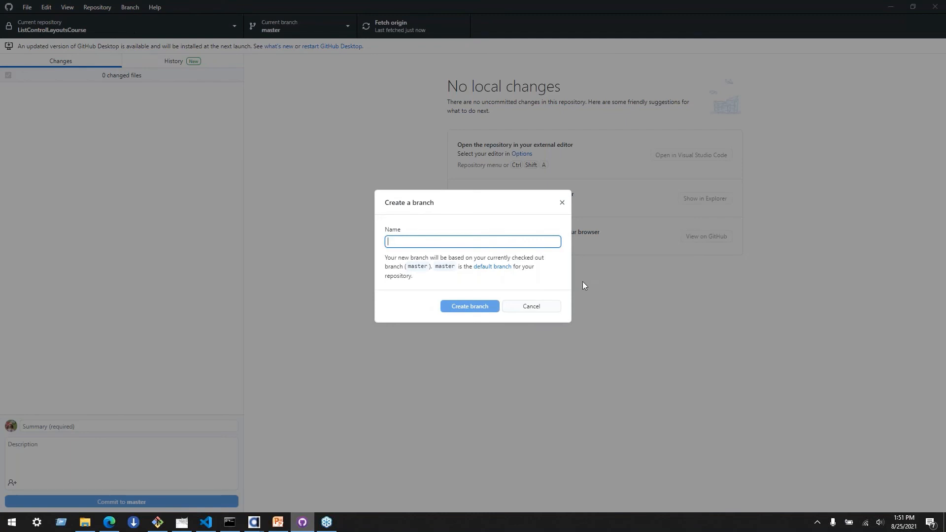
type("A")
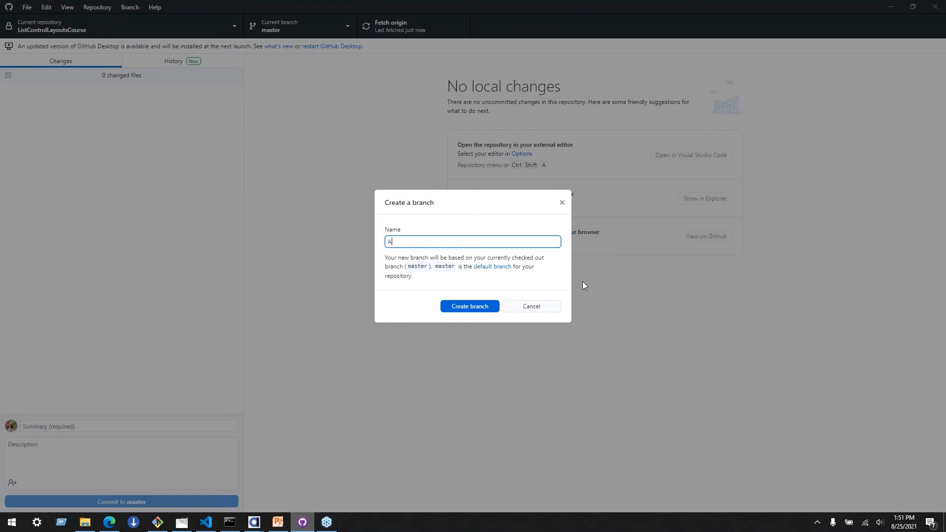
type("lpha Everywhere")
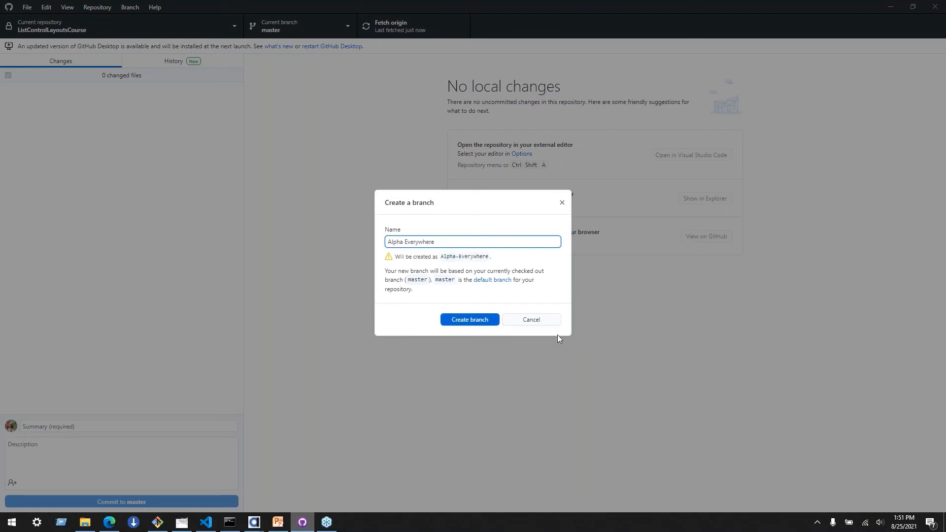
left_click(472, 319)
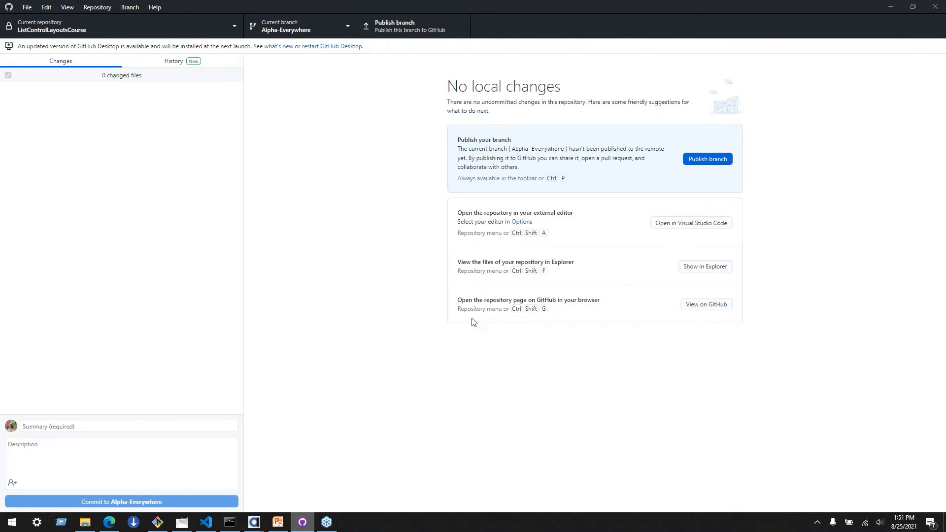
Switch back and forth between the master and Alpha-Everywhere branches, finishing on Alpha-Everywhere.
left_click(313, 32)
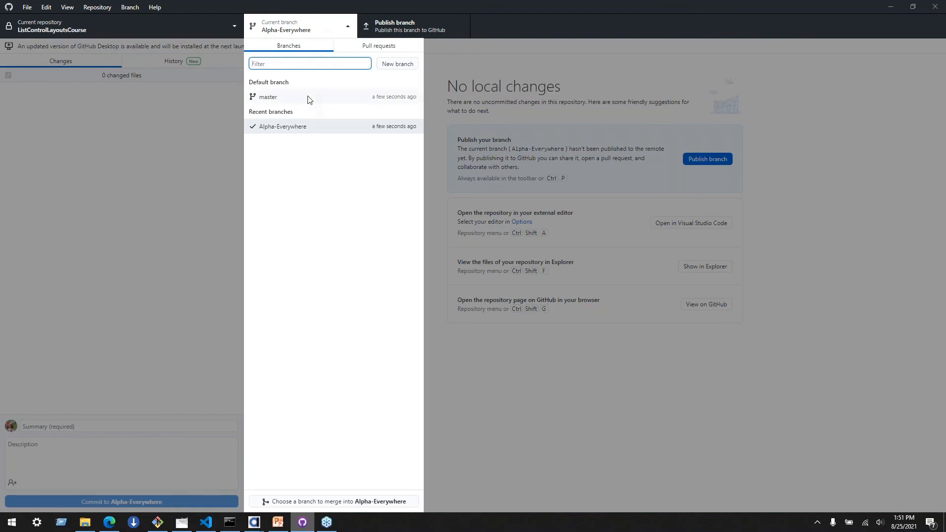
left_click(306, 97)
left_click(305, 26)
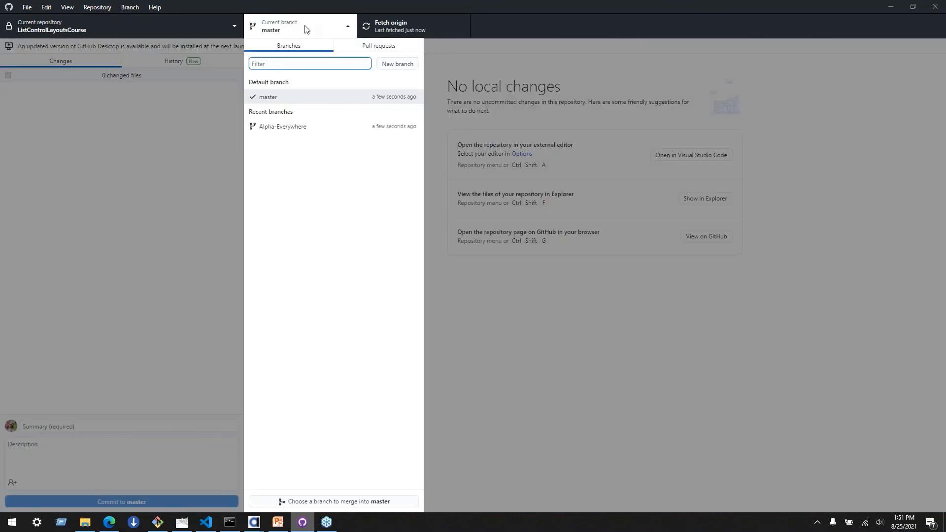
left_click(305, 126)
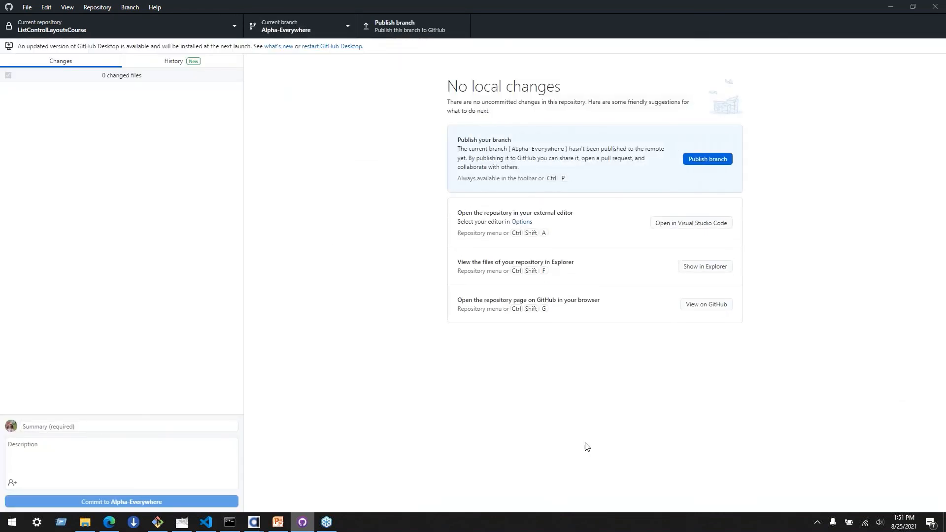
left_click(294, 19)
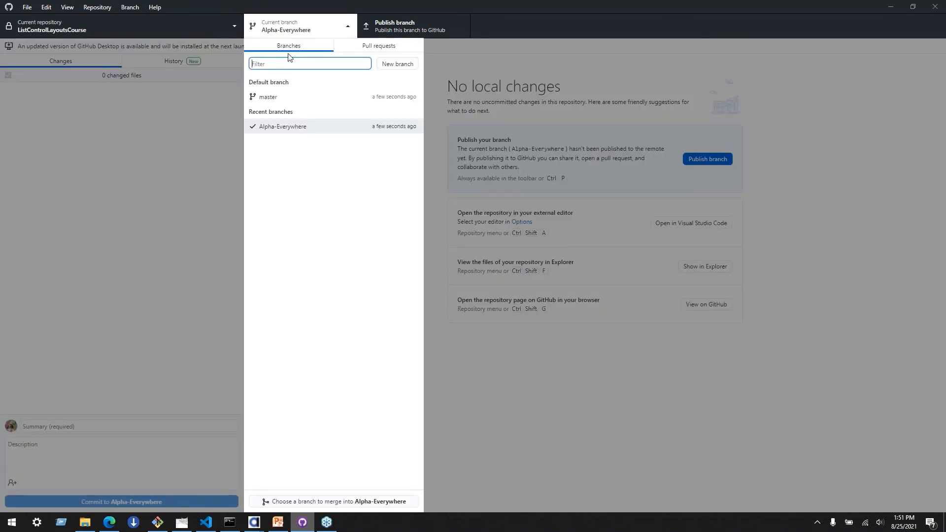
left_click(270, 96)
left_click(323, 17)
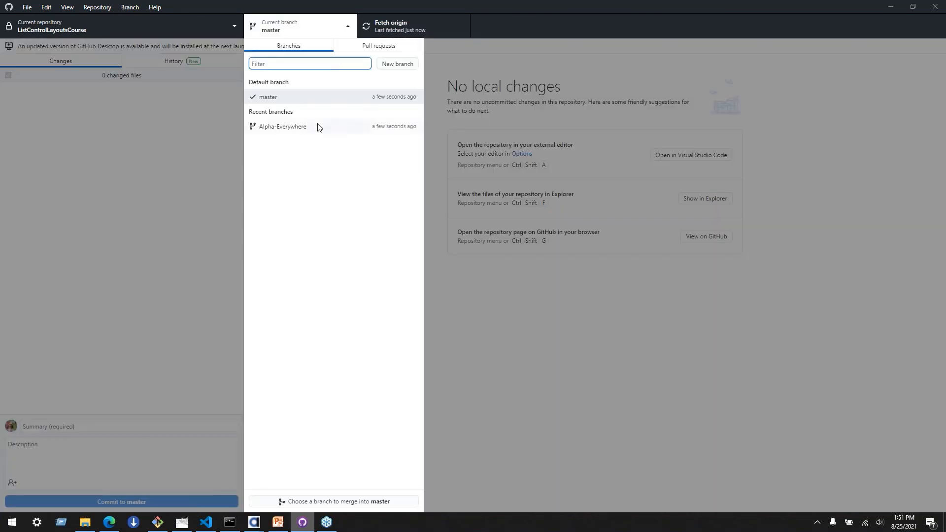
left_click(317, 131)
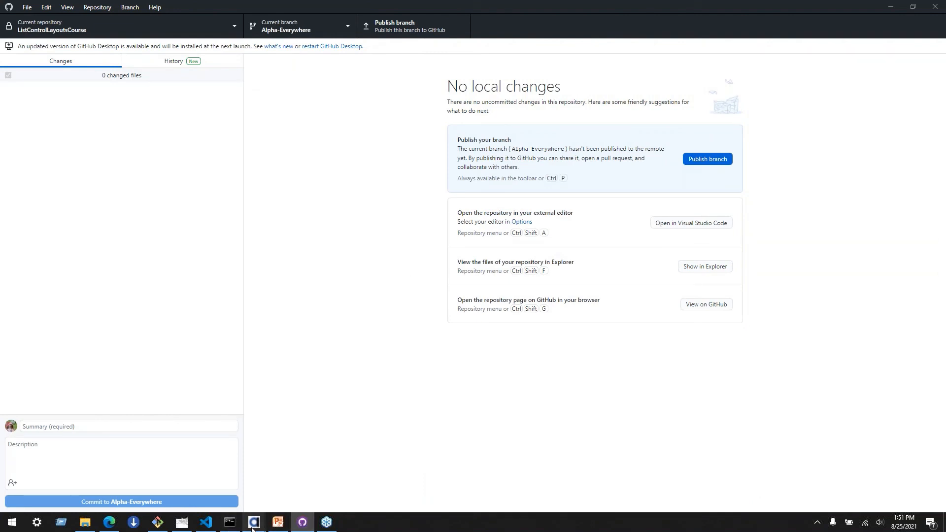
Switch to the Alpha Anywhere CE_TestingWorkspace window, open a command prompt in the project folder and run git status.
mouse_move(253, 523)
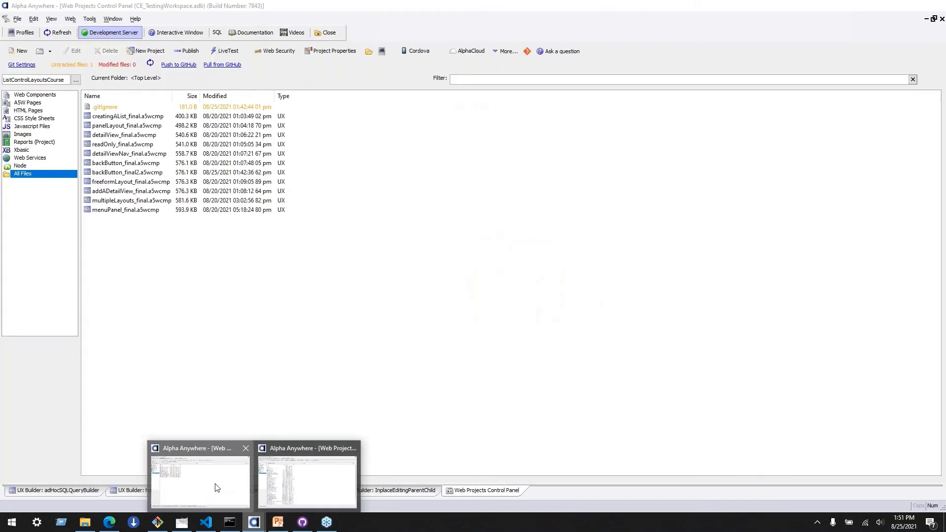
left_click(216, 488)
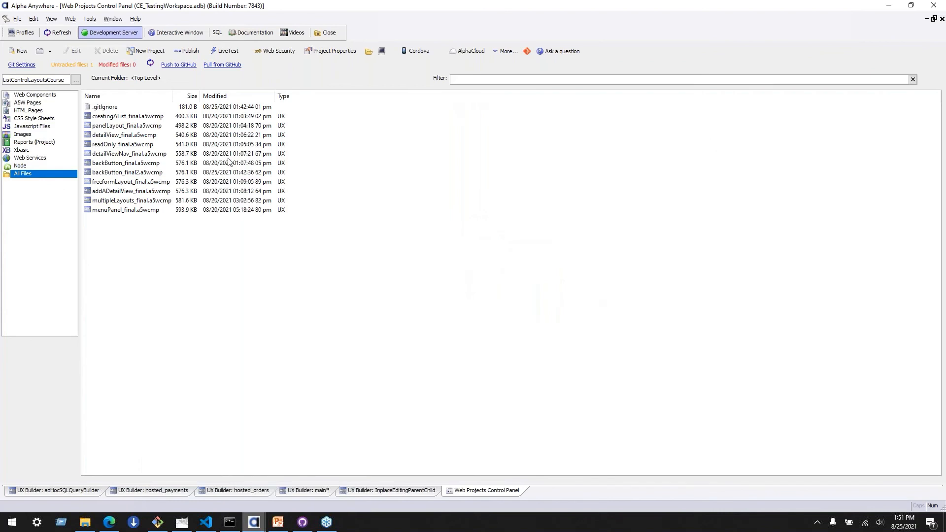
left_click(382, 51)
left_click_drag(367, 101, 541, 101)
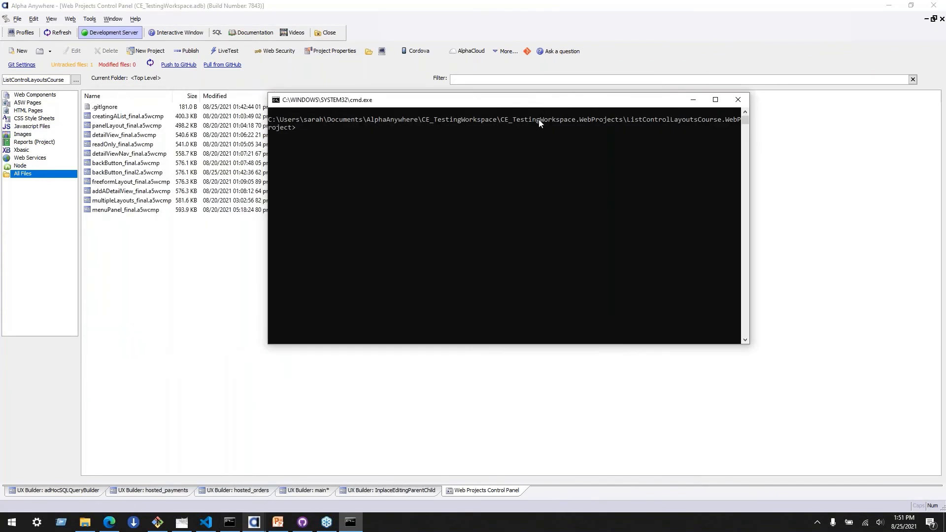
left_click(534, 152)
type("git status")
key("Return")
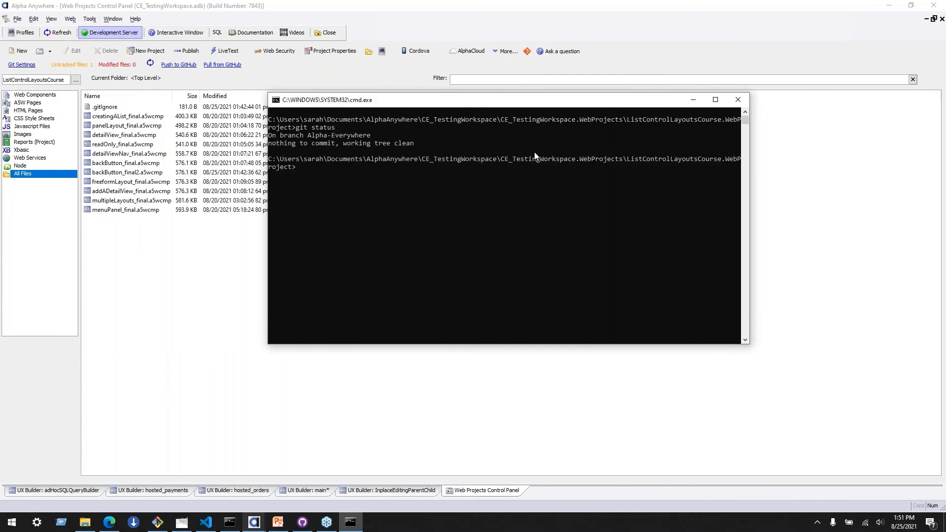
Highlight the line naming the current branch in the git status output.
left_click(516, 174)
mouse_move(397, 144)
left_mouse_down()
mouse_move(270, 133)
mouse_move(352, 133)
mouse_move(347, 143)
mouse_move(396, 136)
left_mouse_up()
double_click(298, 134)
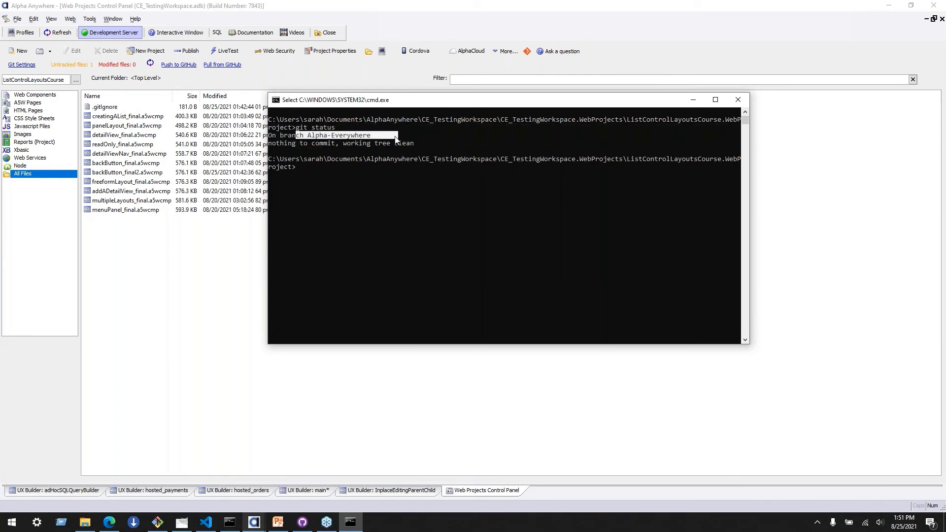
left_click(394, 136)
Return to the Web Projects Control Panel and open the menuPanel_final component for editing, creating an initial backup.
left_click(219, 220)
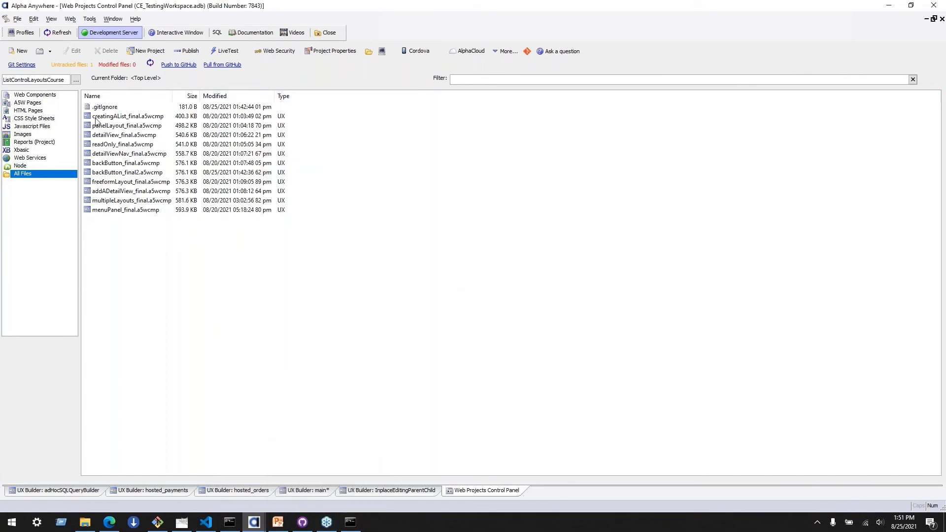
left_click(148, 209)
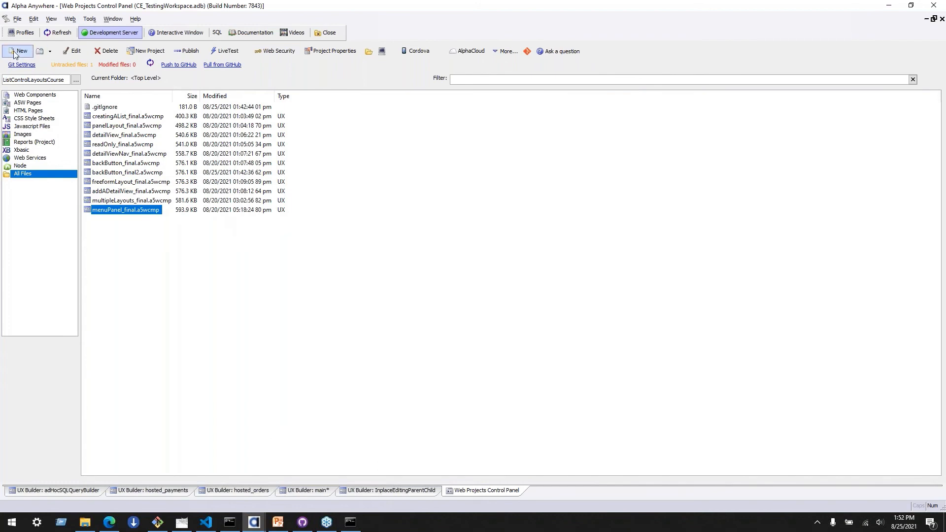
double_click(150, 211)
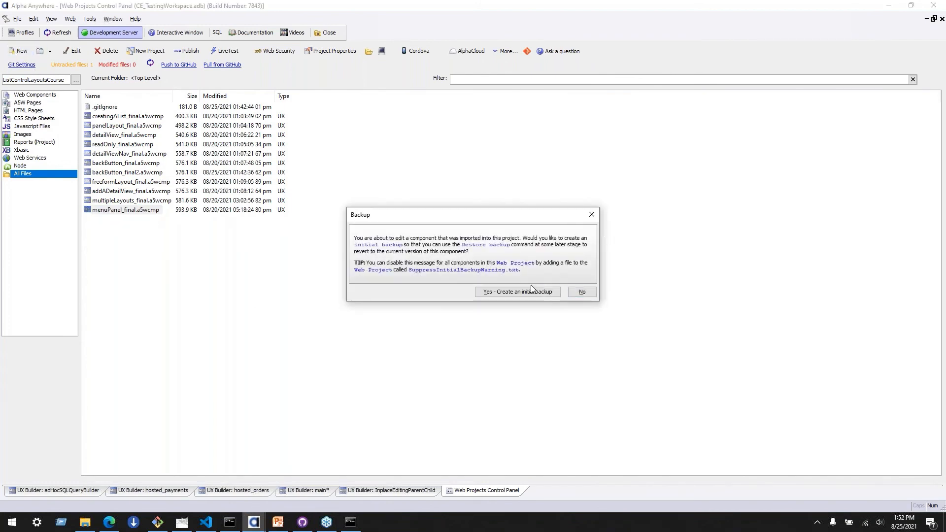
left_click(519, 294)
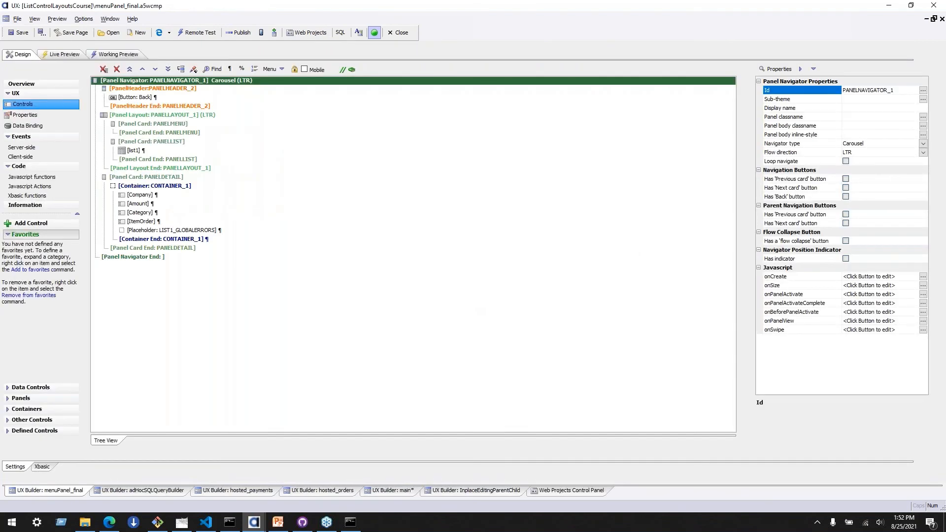
left_click(462, 286)
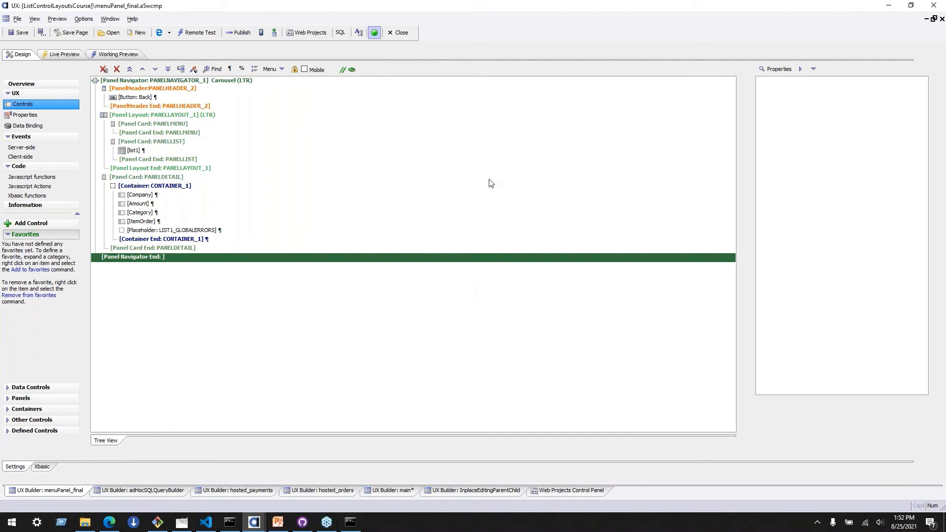
left_click(161, 99)
left_click(231, 234)
left_click(221, 256)
left_click(241, 69)
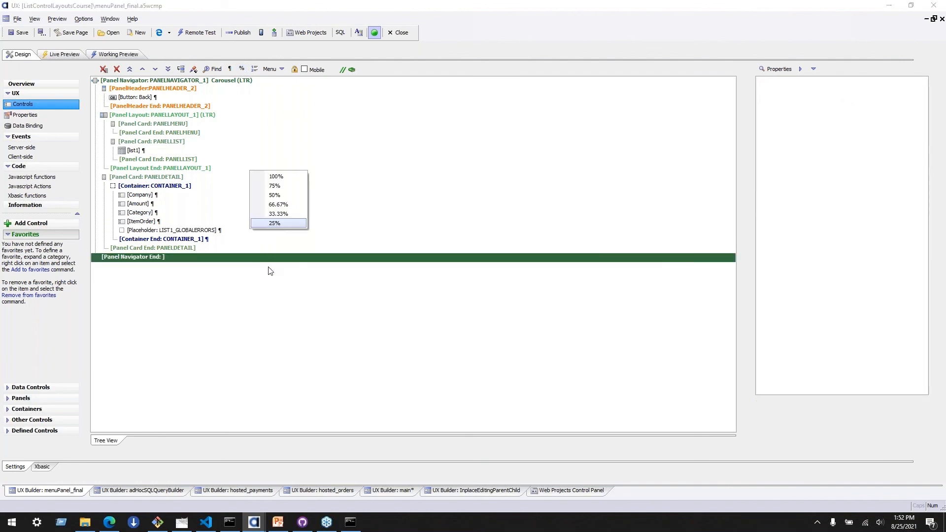
left_click(177, 107)
Change the component's style name to Alpha-Aqua in the UX properties and save the component.
left_click(19, 114)
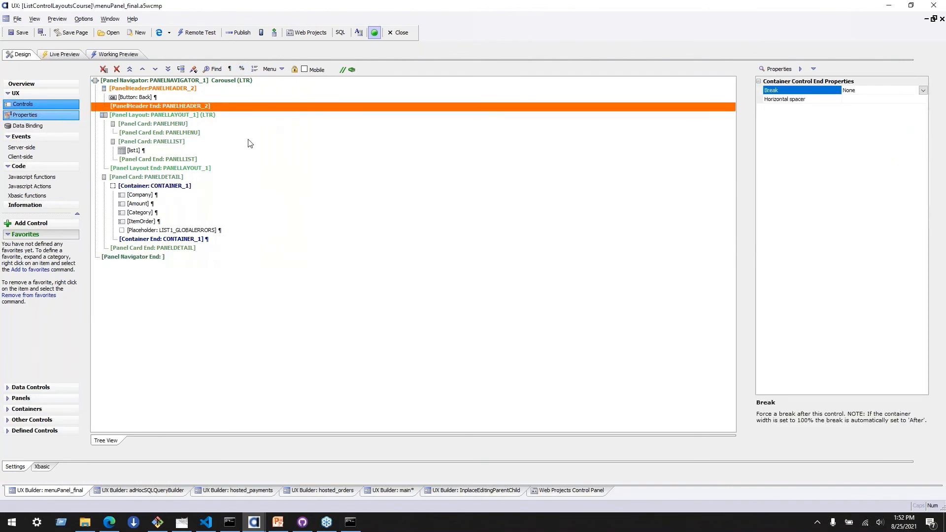
left_click(277, 126)
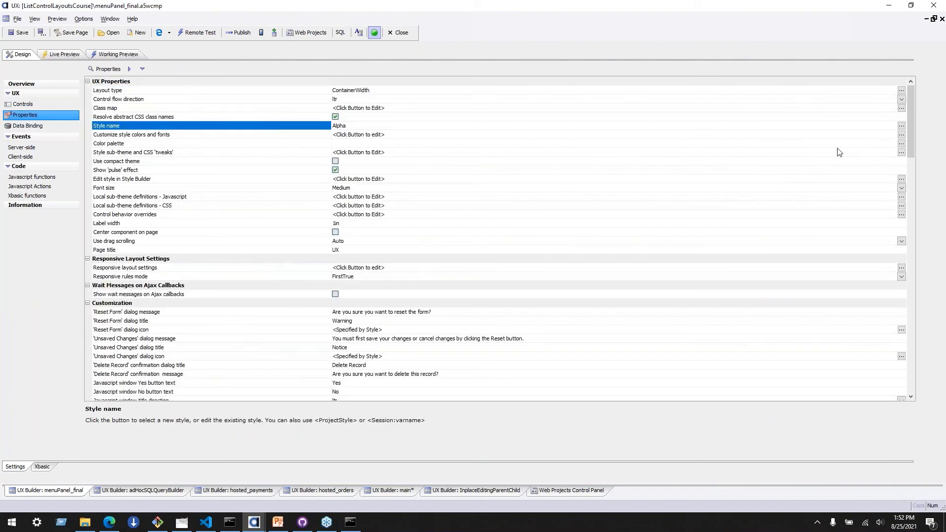
left_click(901, 125)
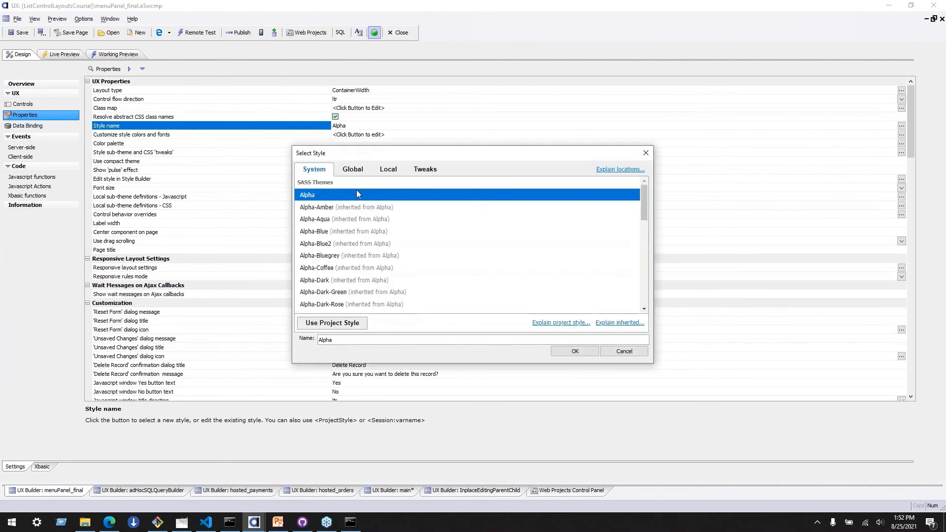
left_click(431, 224)
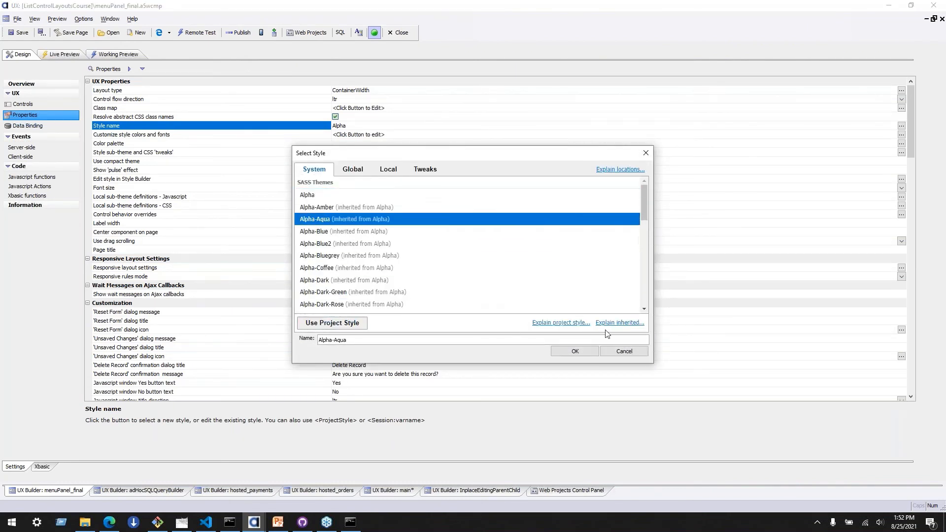
left_click(584, 350)
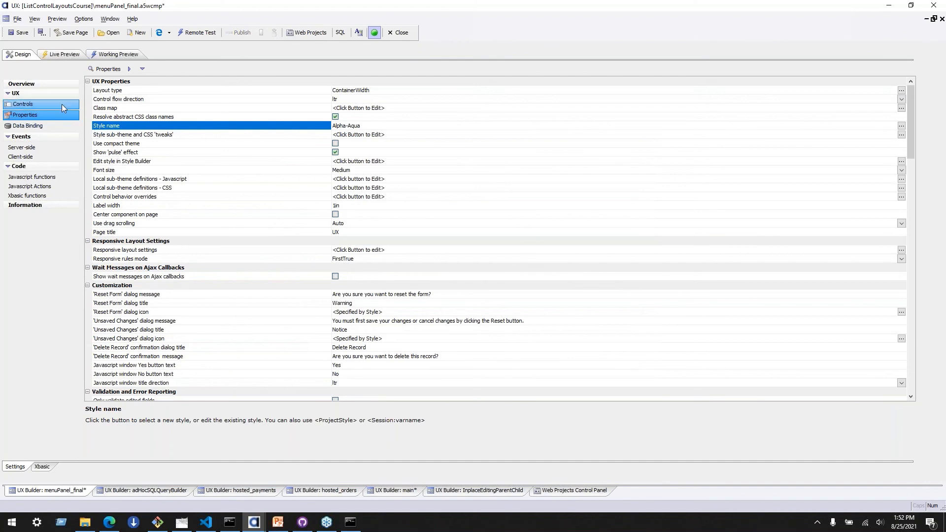
left_click(20, 34)
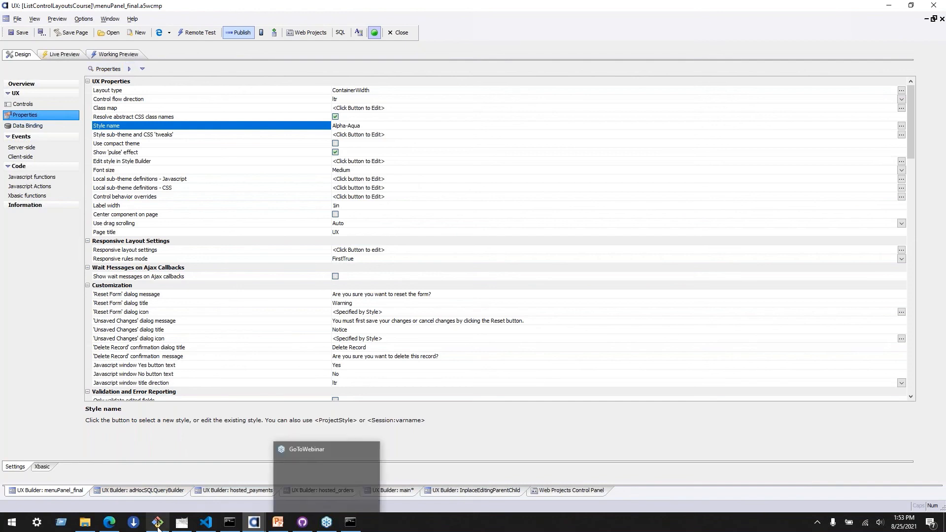
Commit the modified menuPanel_final component from the Web Projects Control Panel with the message "new app branding".
left_click(560, 495)
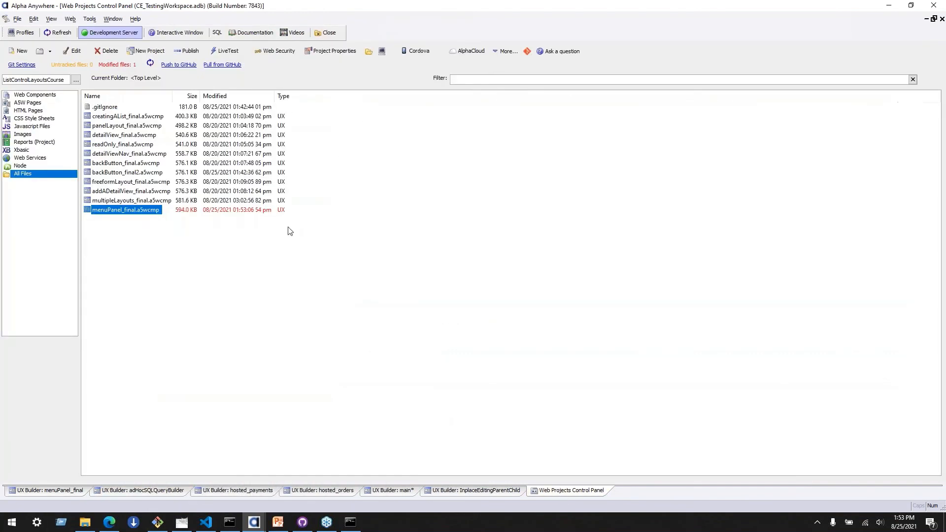
left_click(527, 51)
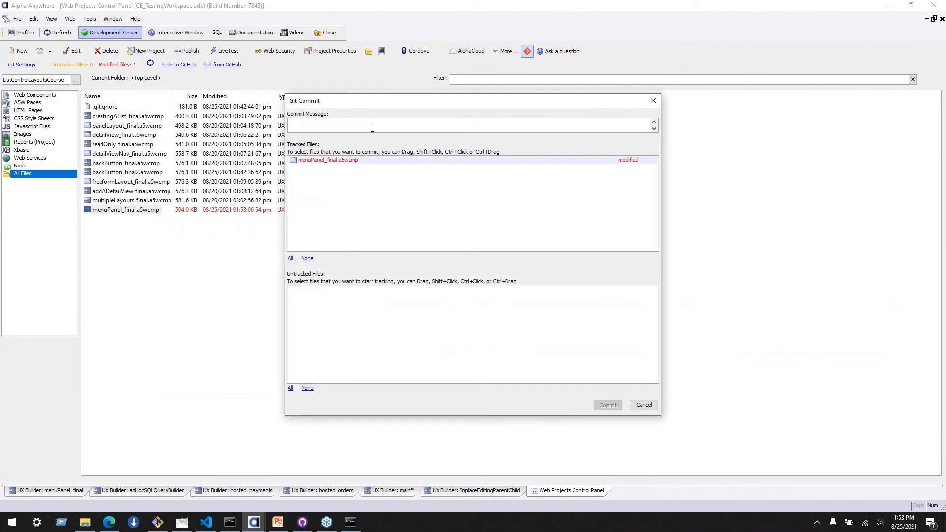
type("new app branding")
left_click(618, 405)
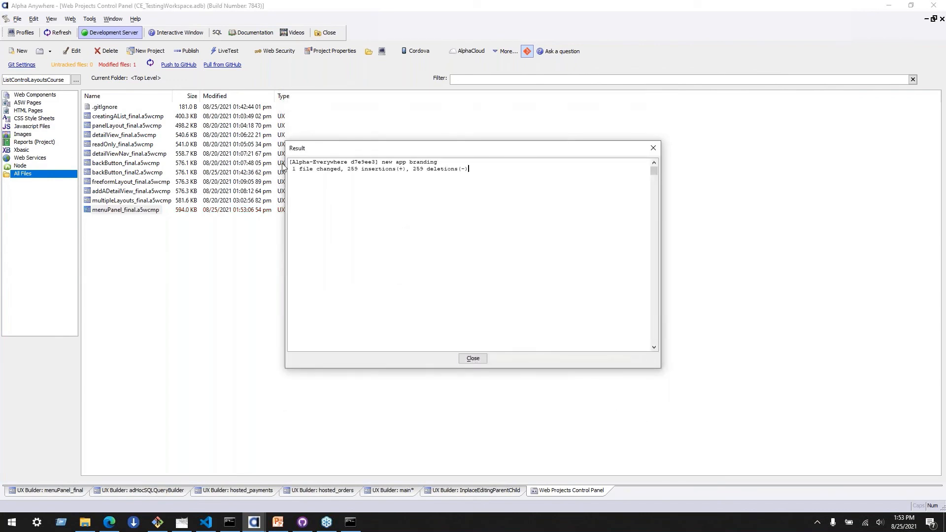
Highlight the commit message and the insertion count in the Git commit result, and close the result window.
left_click_drag(382, 162, 437, 161)
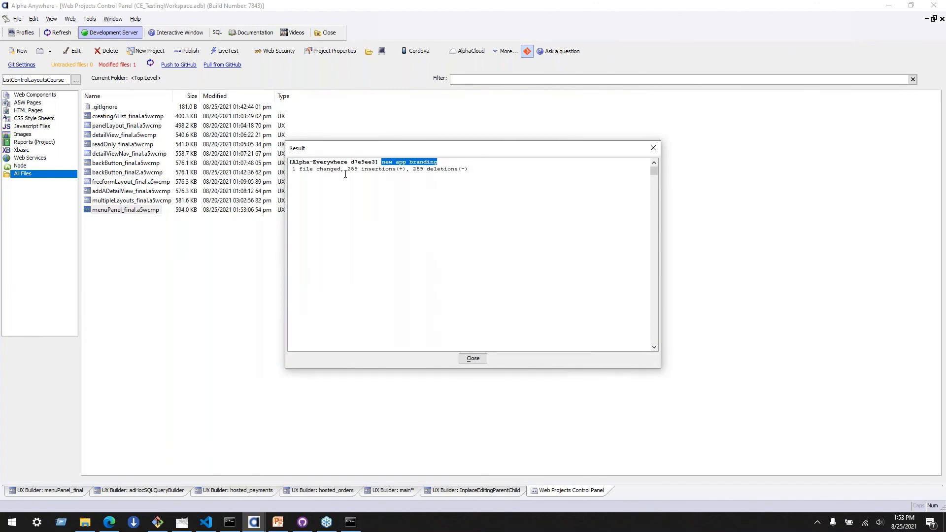
left_click_drag(342, 176, 400, 169)
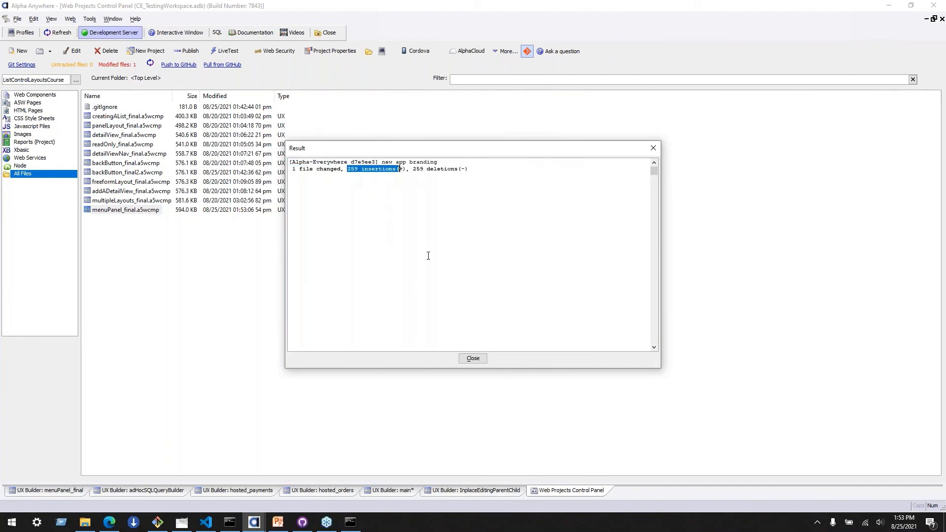
left_click(417, 162)
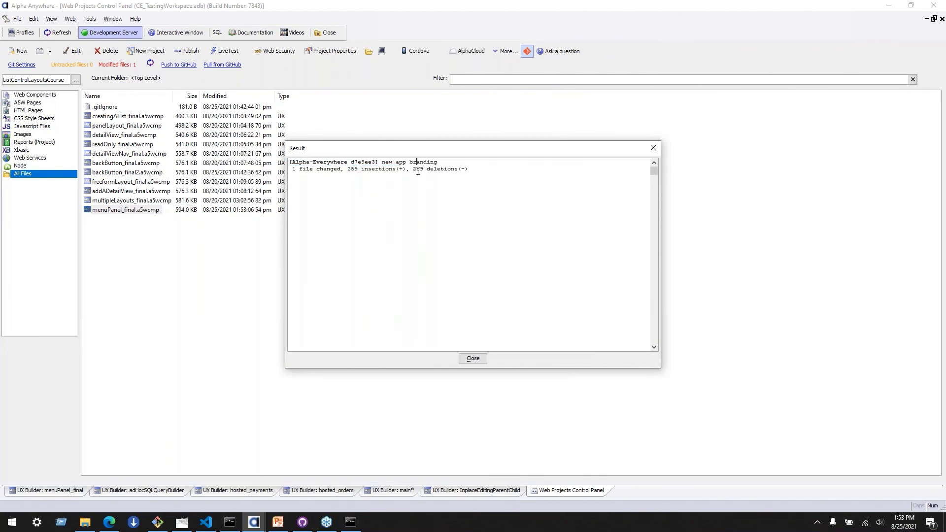
left_click(512, 168)
left_click(477, 359)
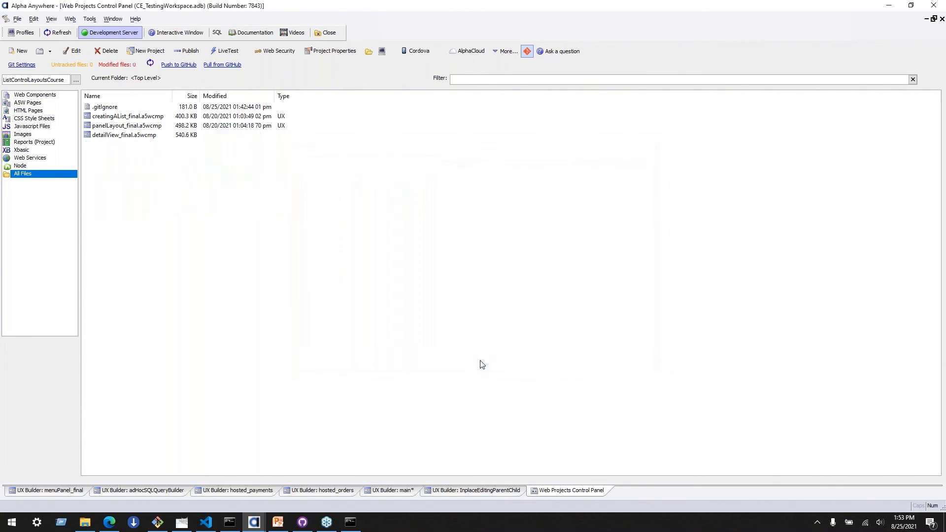
Switch to GitHub Desktop and publish the Alpha-Everywhere branch to GitHub.
left_click(302, 522)
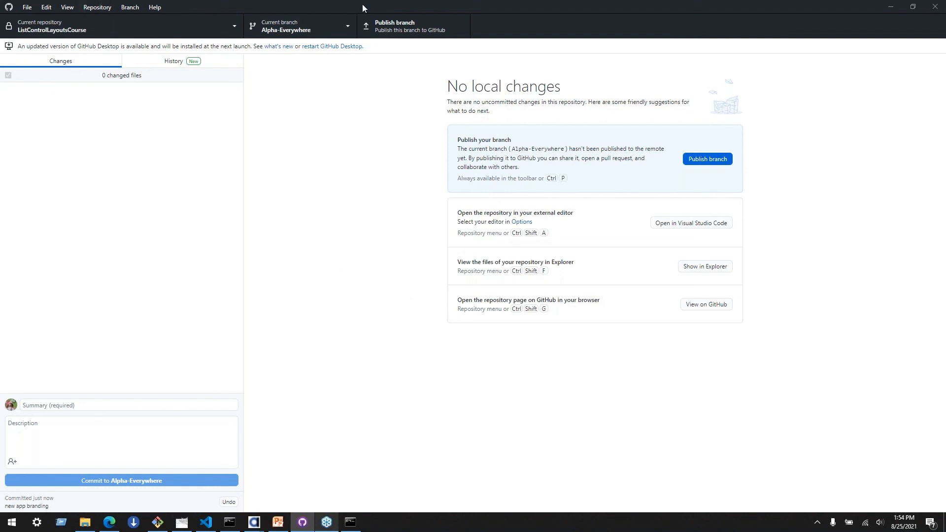
left_click(97, 7)
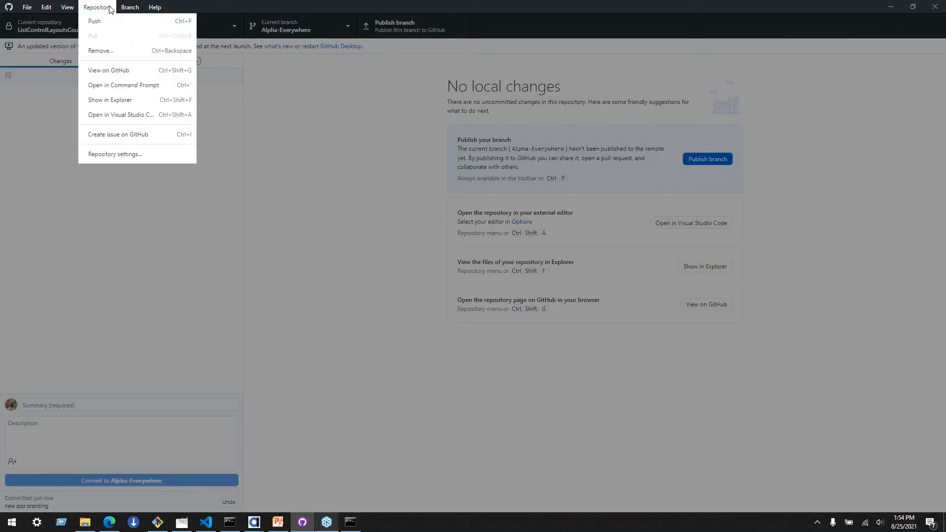
mouse_move(124, 9)
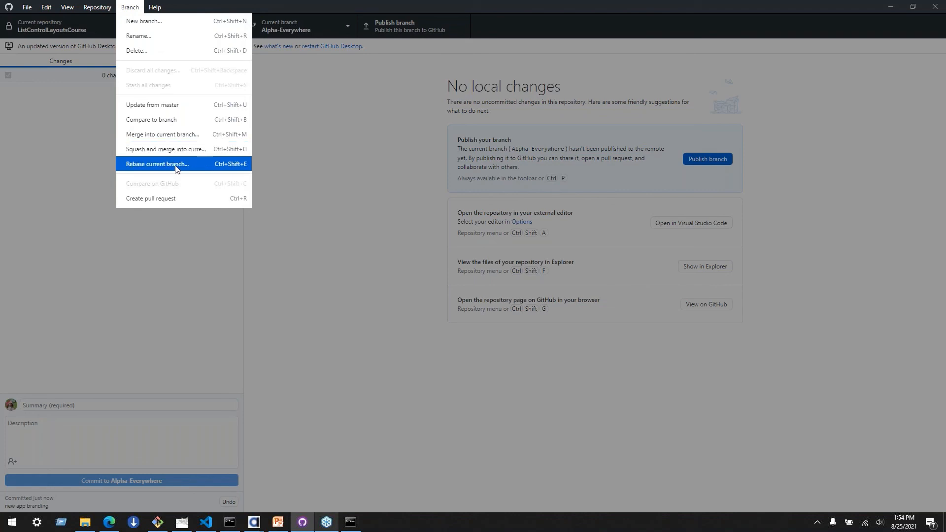
left_click(356, 113)
left_click(347, 25)
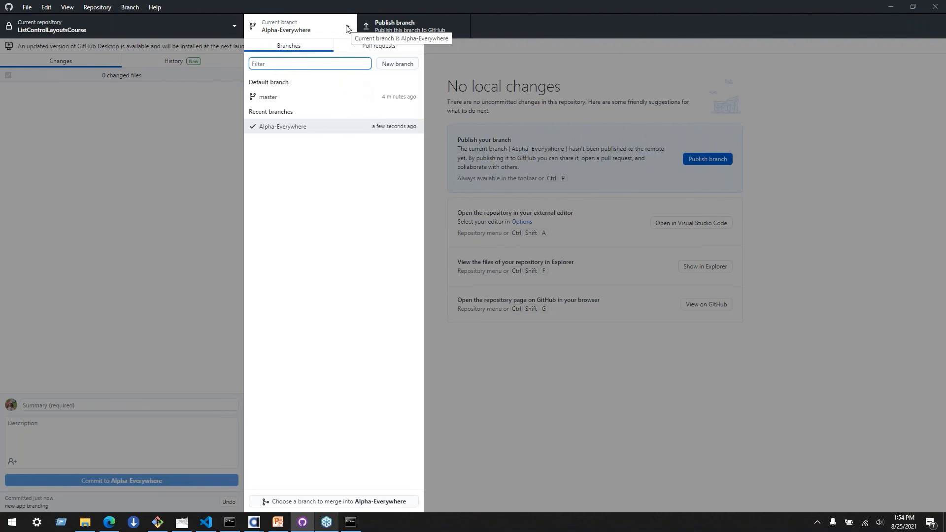
left_click(345, 30)
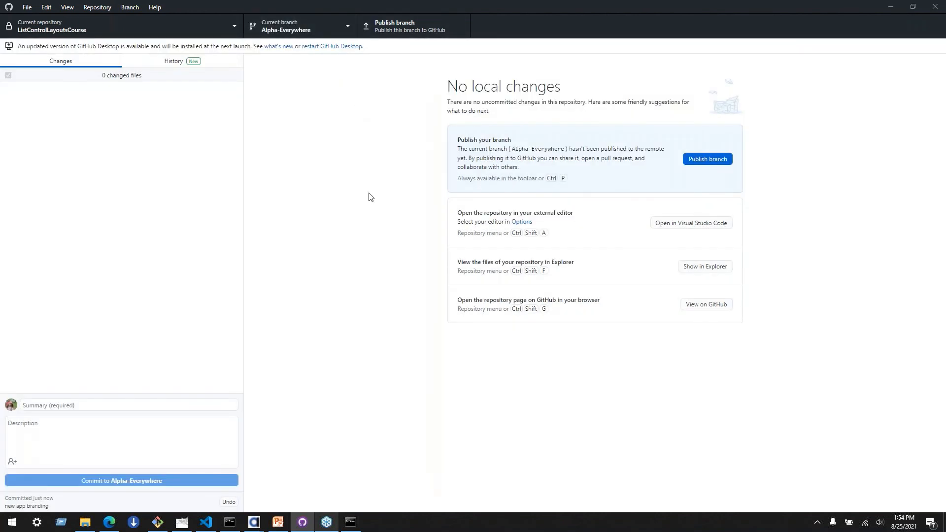
left_click(724, 158)
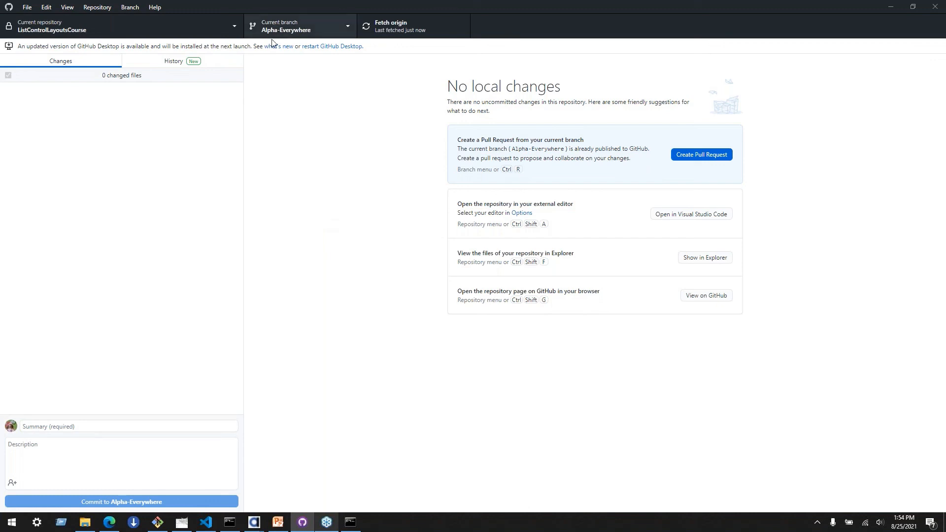
Switch the current branch of the ListControlLayoutsCourse repository to master.
left_click(279, 23)
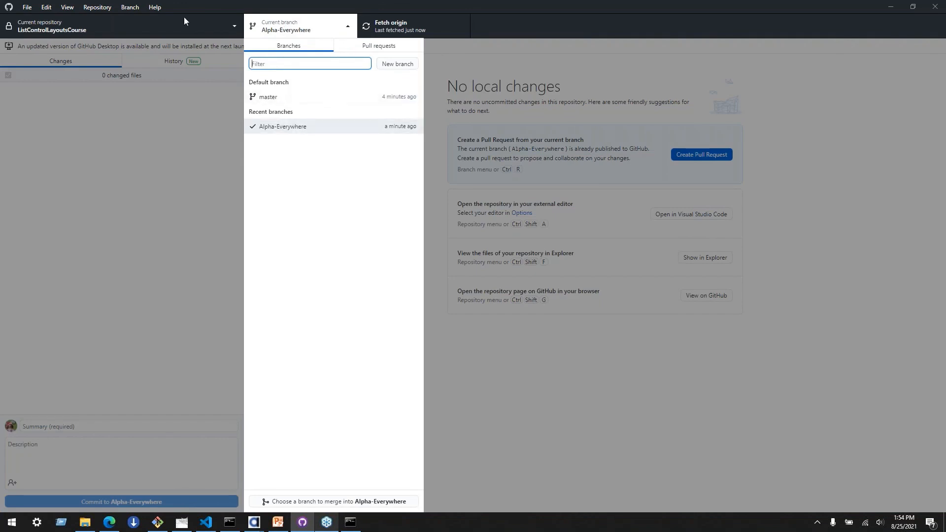
left_click(130, 7)
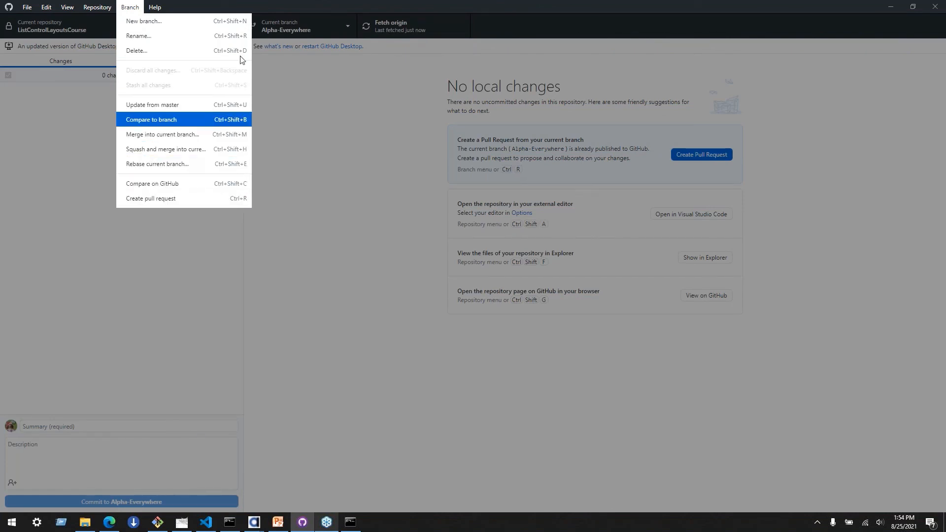
left_click(309, 24)
left_click(309, 24)
left_click(291, 96)
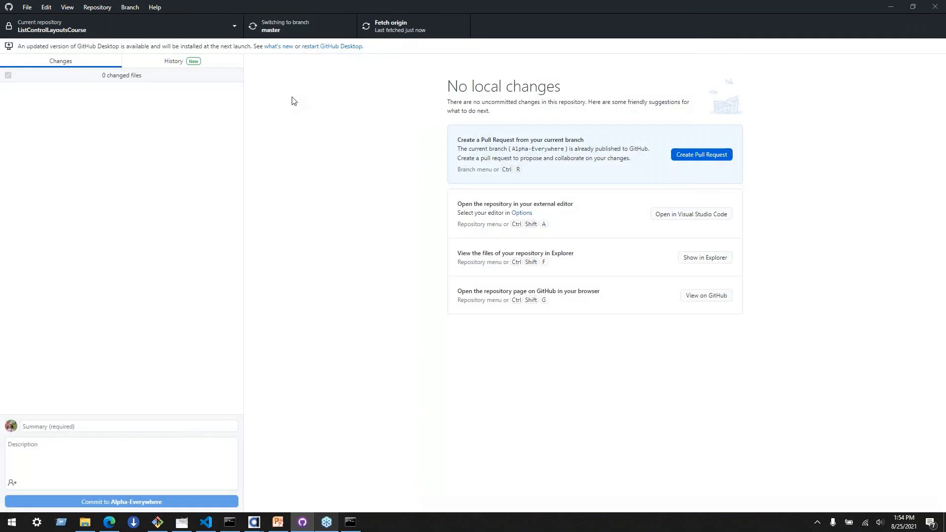
Merge the Alpha-Everywhere branch into master with a merge commit.
left_click(104, 8)
mouse_move(129, 8)
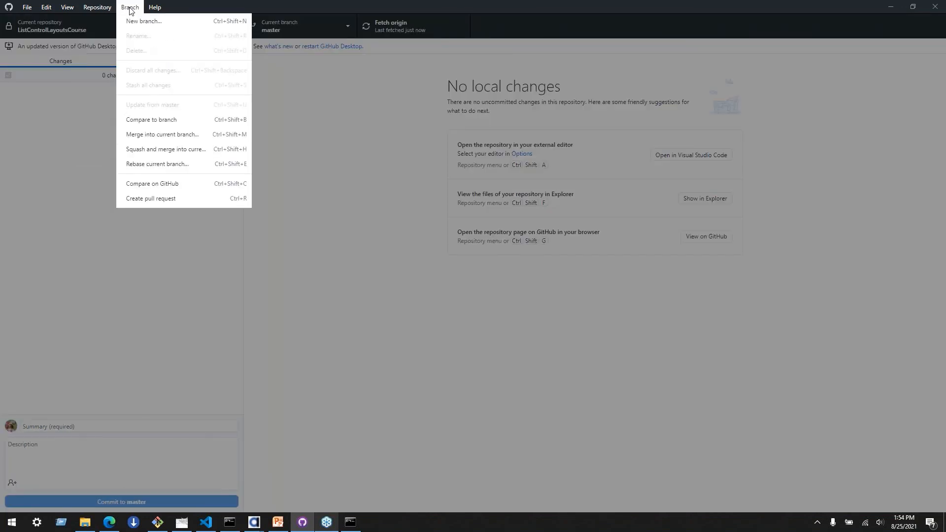
left_click(209, 134)
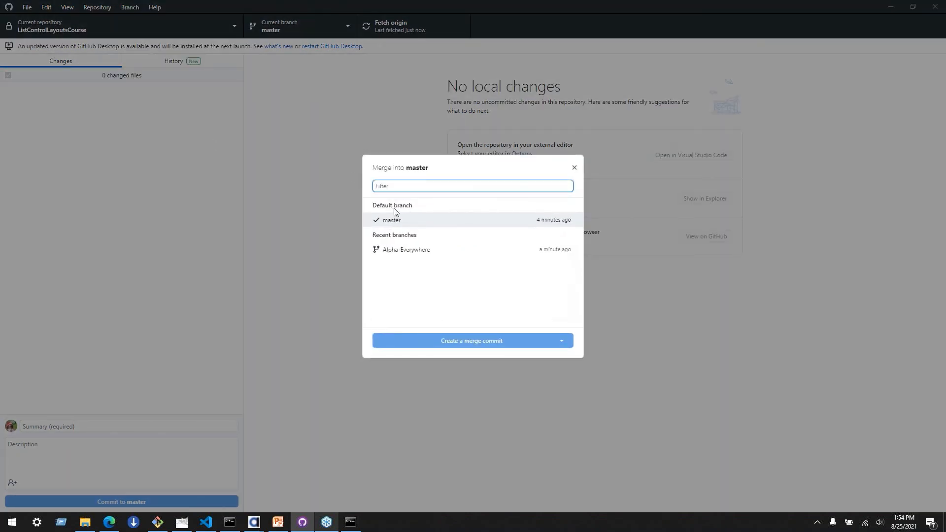
left_click(407, 251)
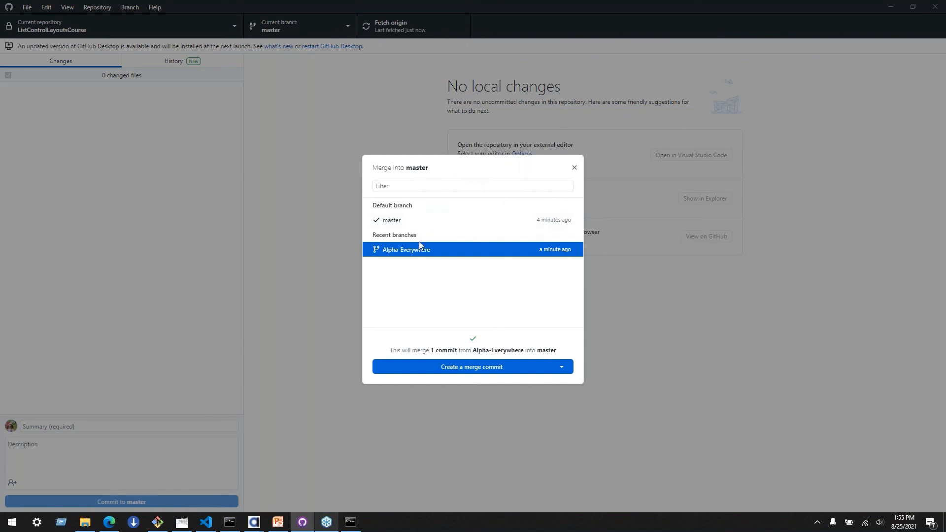
left_click(484, 372)
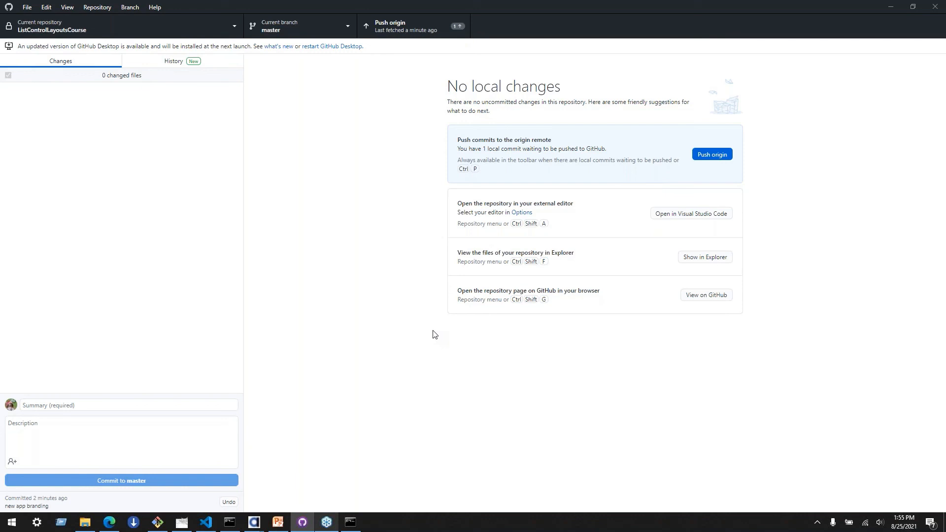
Switch the current branch back to Alpha-Everywhere and look over the list of branches.
left_click(259, 25)
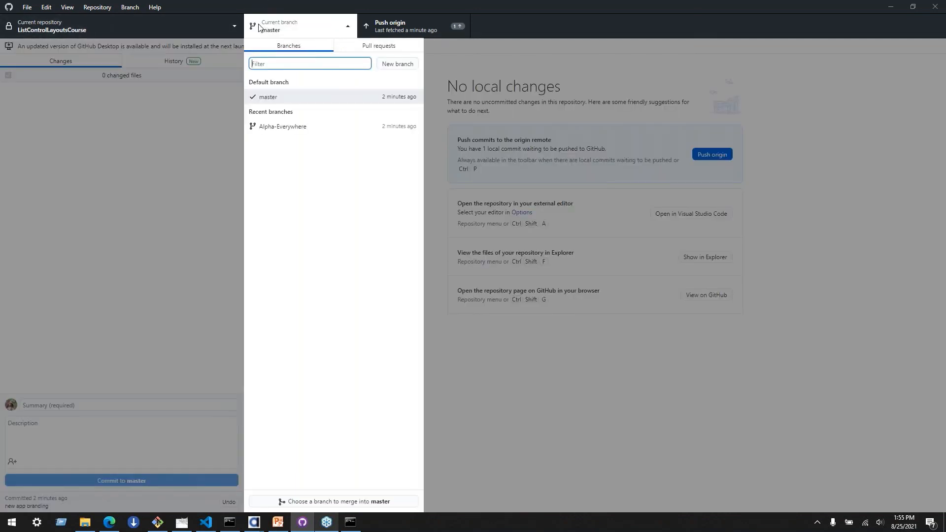
left_click(282, 127)
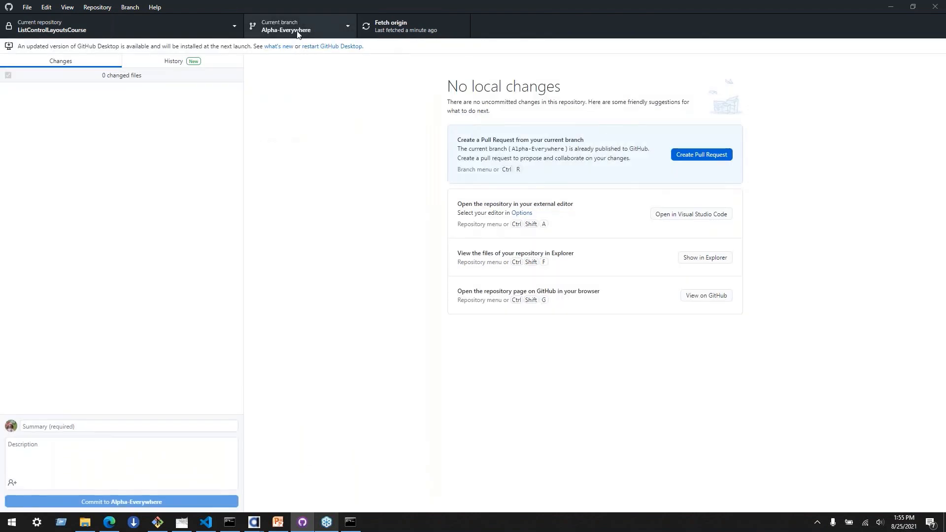
left_click(286, 29)
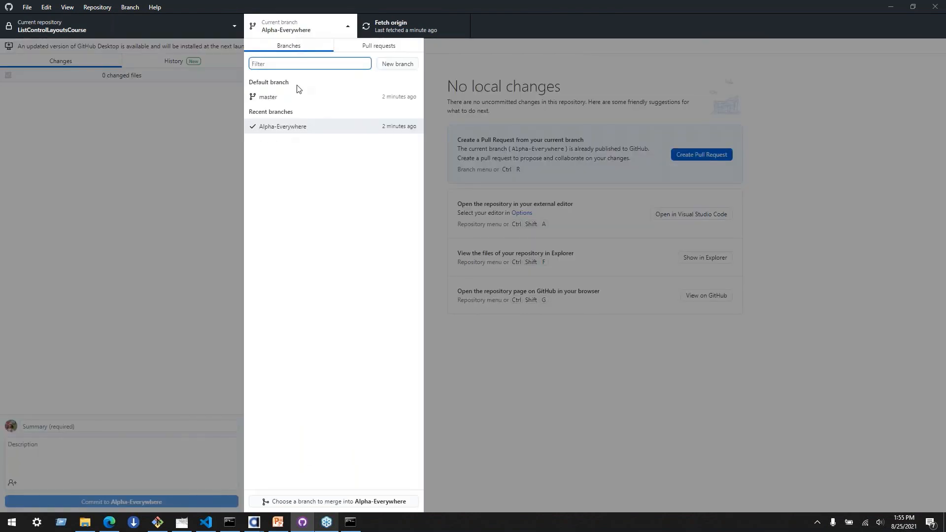
left_click(581, 407)
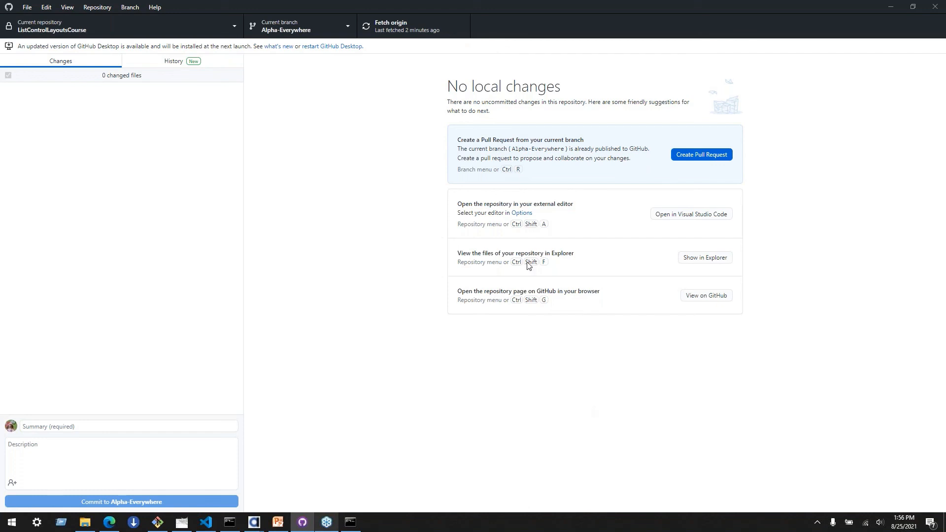
Make master the current branch again and push its merged commit to the origin remote.
left_click(282, 23)
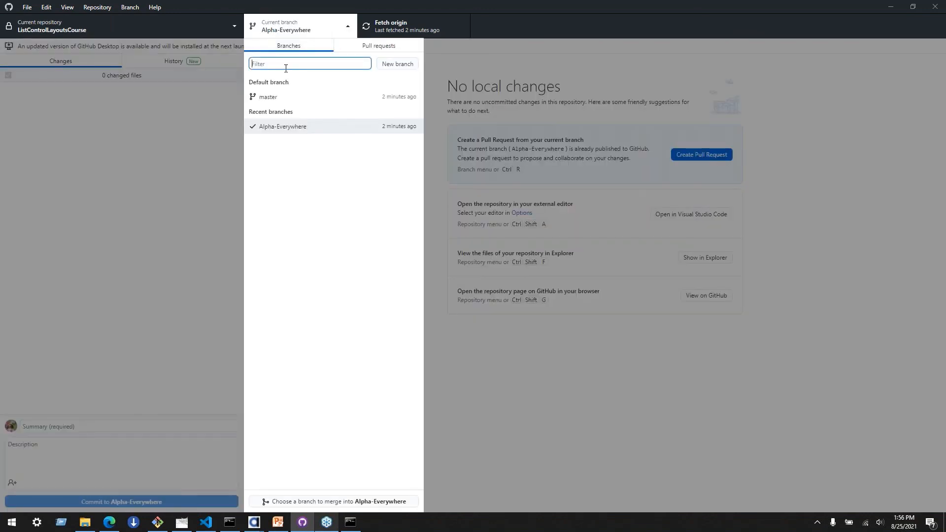
left_click(279, 96)
left_click(712, 154)
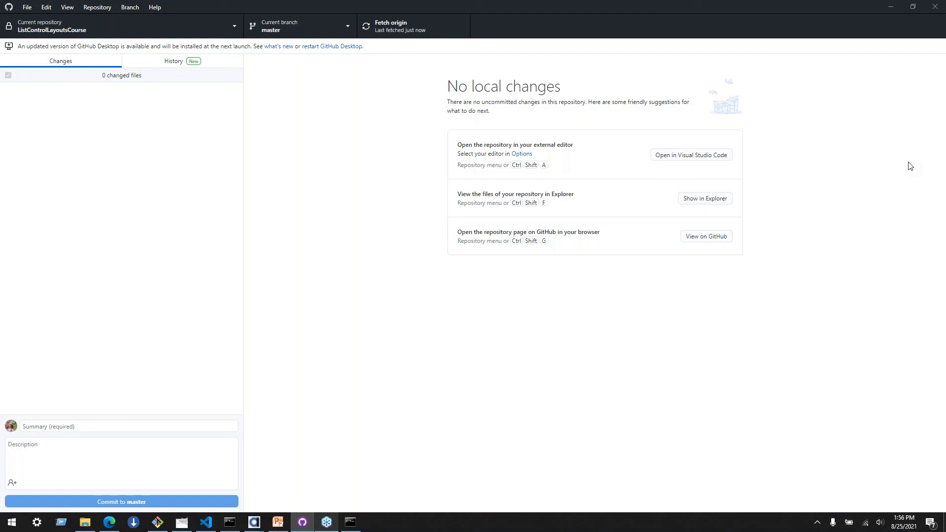
Show the commit history of master, dismiss the feature tips and select the initial commit.
left_click(163, 60)
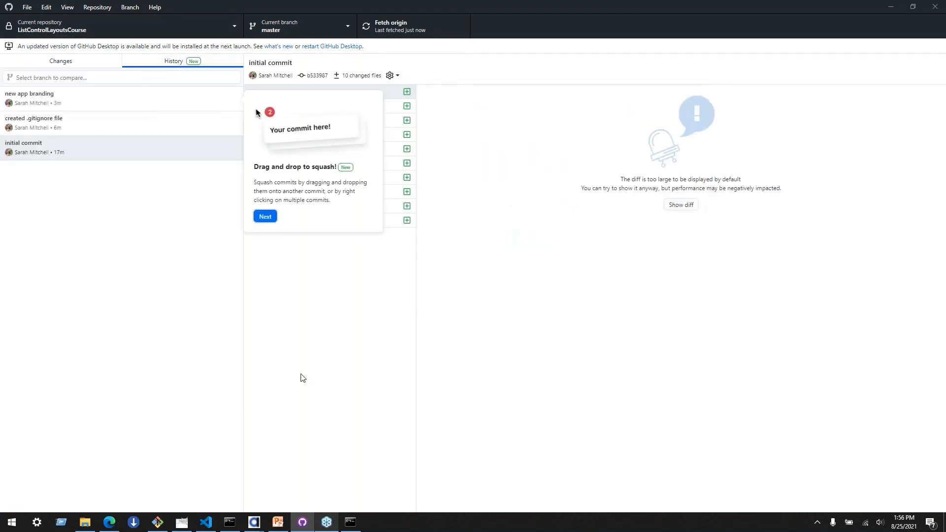
left_click(275, 216)
left_click(266, 217)
left_click(195, 143)
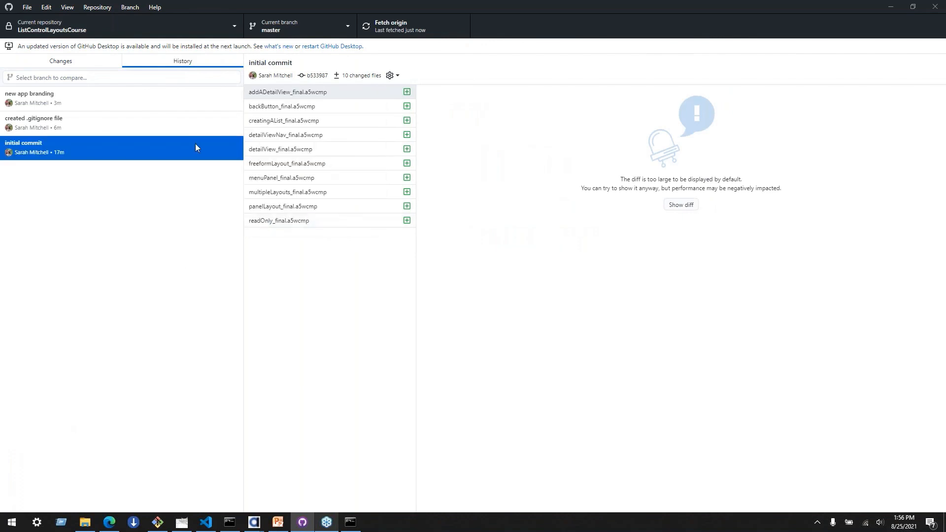
Compare master to the Alpha-Everywhere branch, checking the commits it is behind and ahead.
left_click(129, 8)
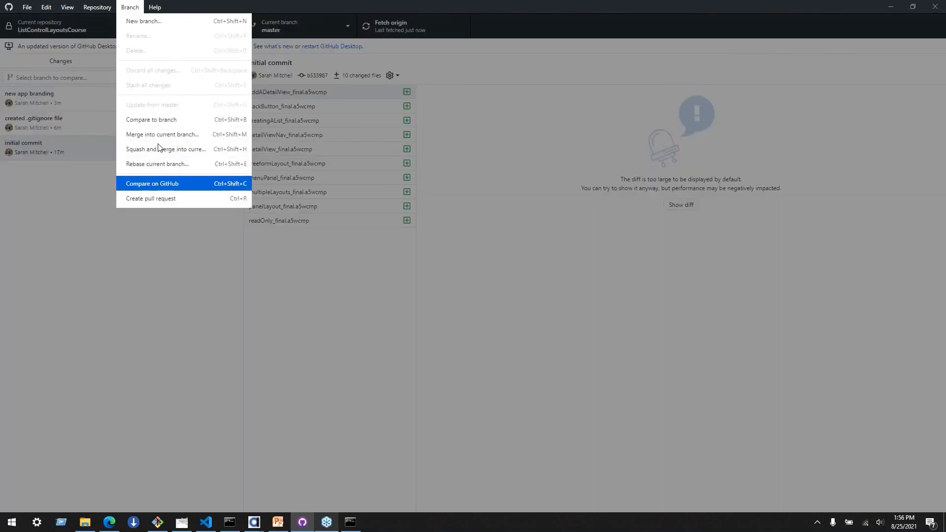
left_click(163, 123)
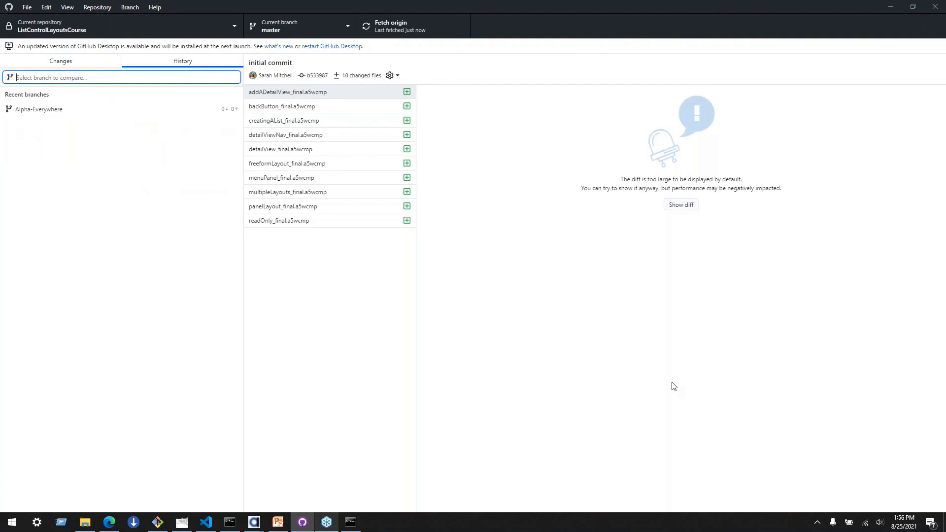
left_click(68, 110)
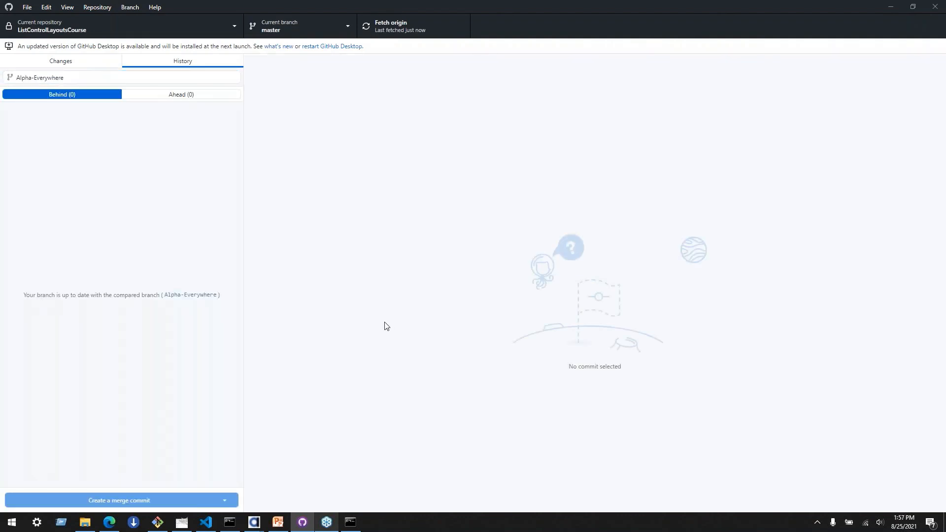
left_click(152, 94)
left_click(89, 64)
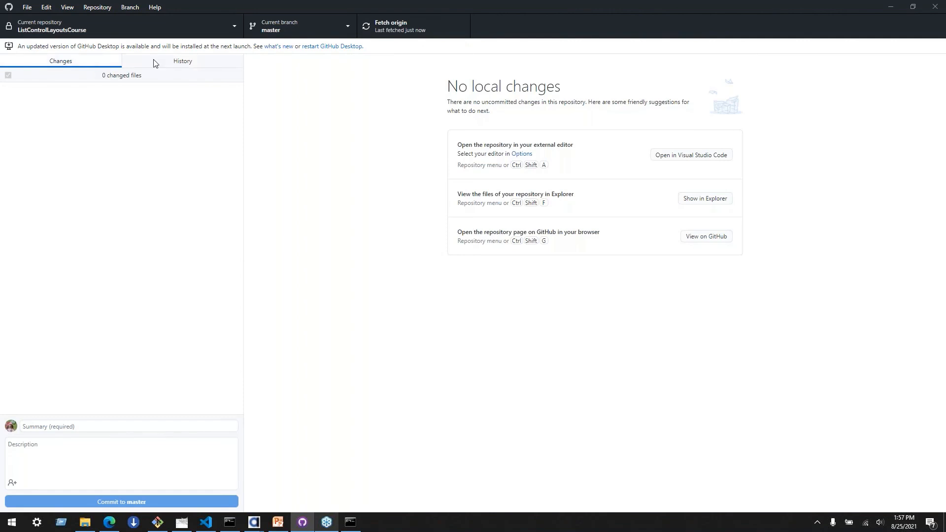
left_click(155, 63)
left_click(69, 64)
left_click(99, 7)
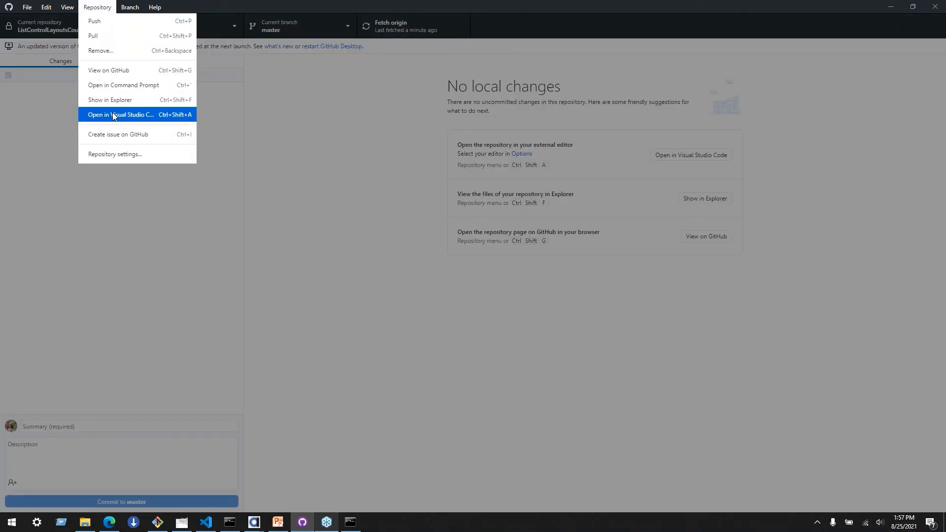
mouse_move(69, 5)
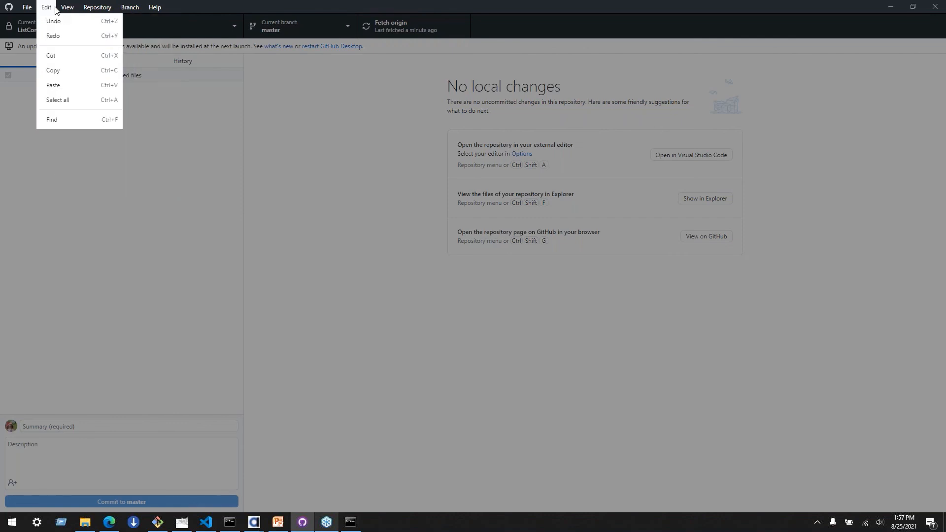
mouse_move(21, 6)
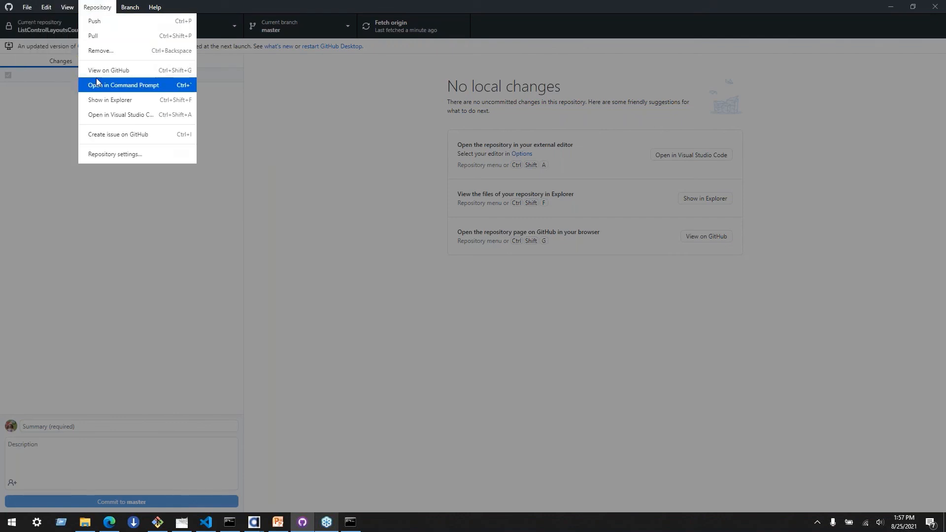
View the ListControlLayoutsCourse repository on GitHub and review its overview, active and own branch lists.
left_click(97, 74)
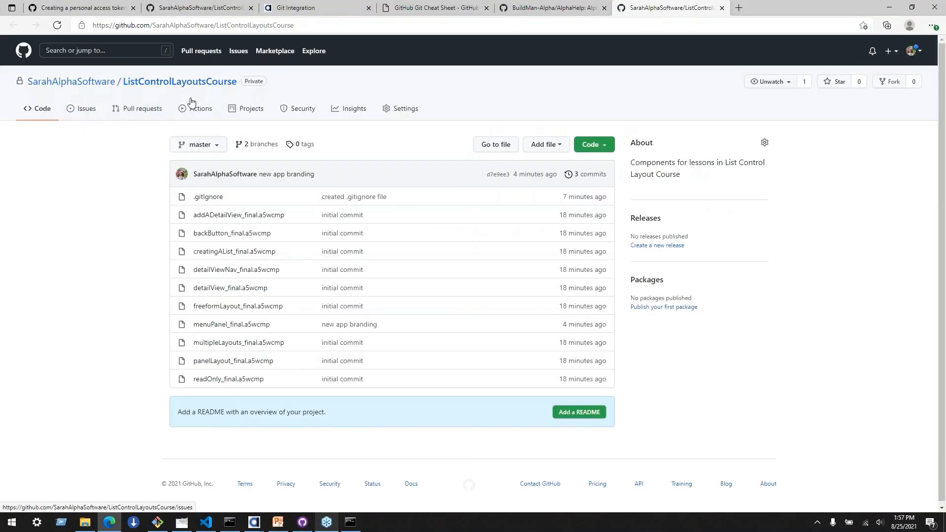
left_click(260, 145)
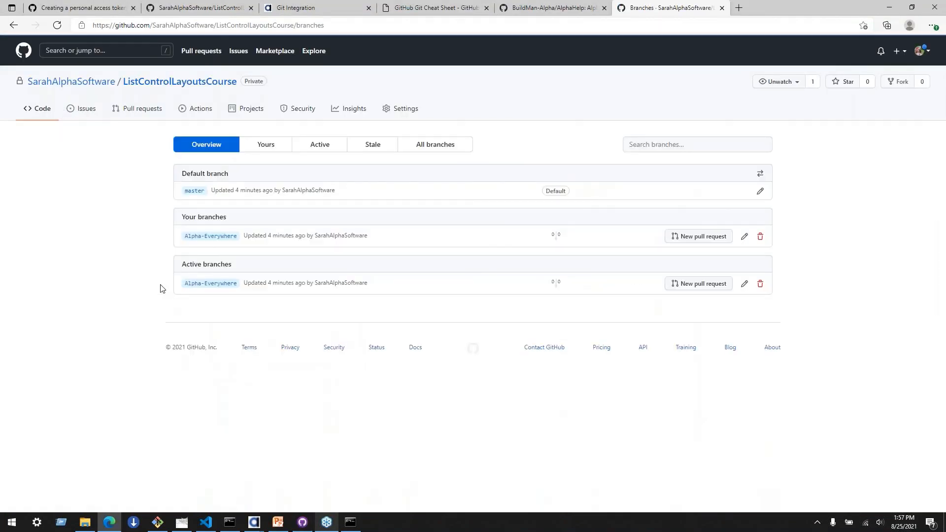
left_click(327, 150)
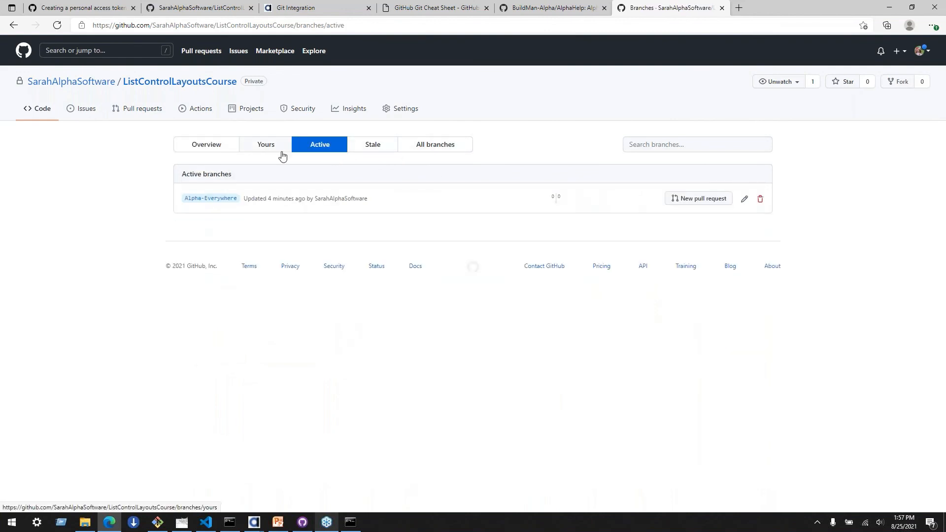
left_click(265, 151)
left_click(217, 150)
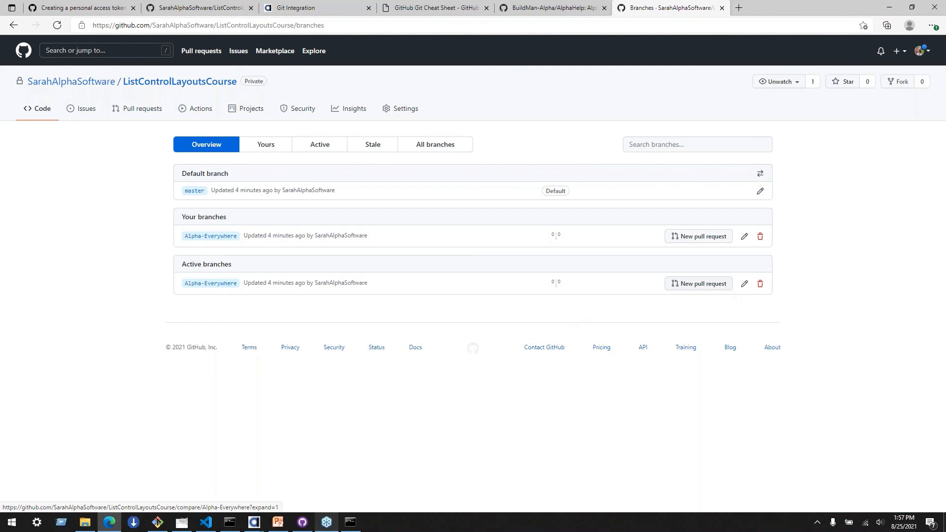
Look through the repository's insights, settings, projects and pull requests, and return to its code listing.
left_click(356, 109)
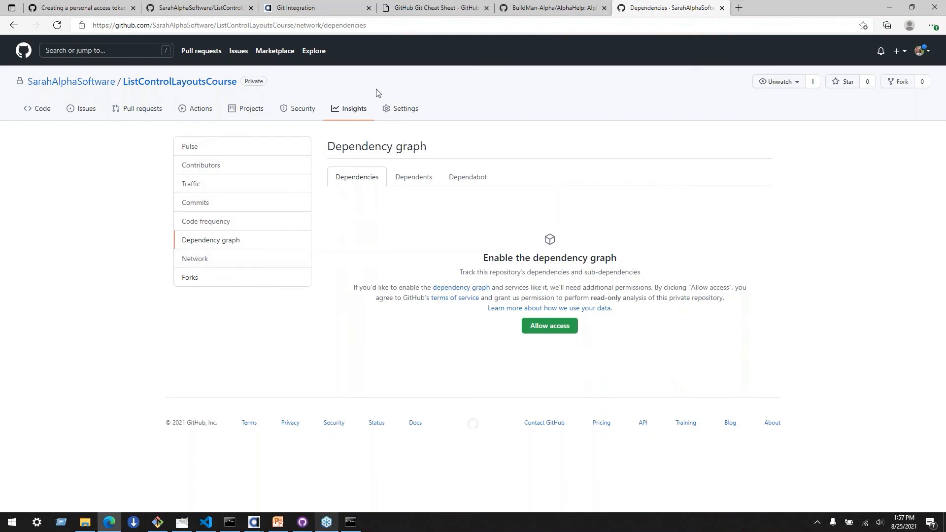
left_click(400, 109)
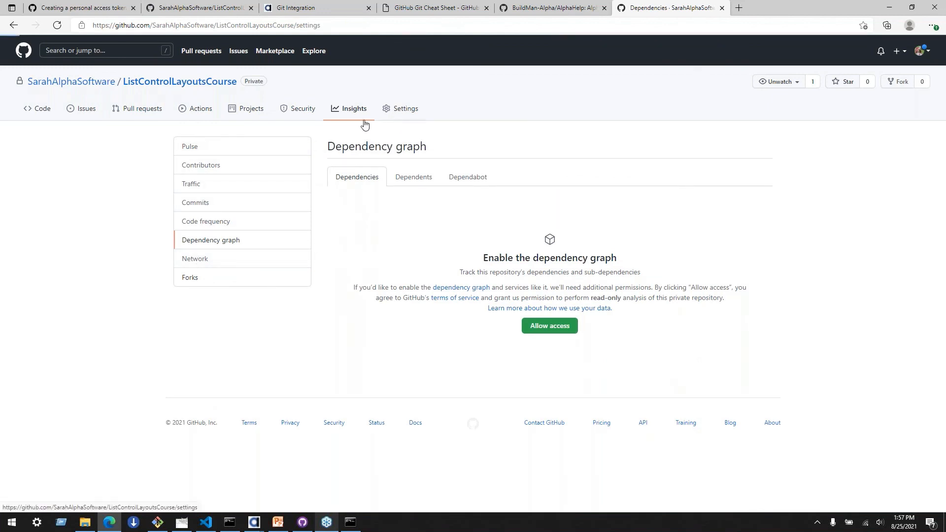
left_click(244, 110)
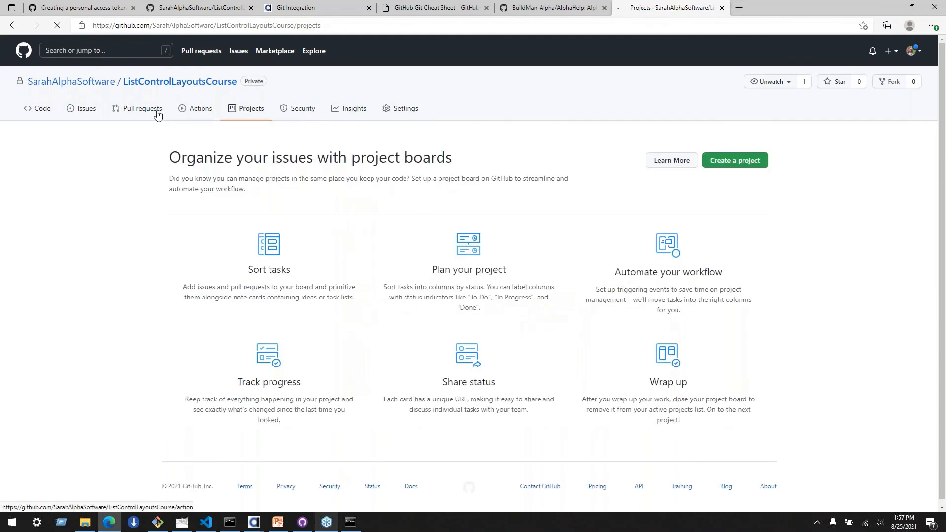
left_click(152, 111)
left_click(37, 119)
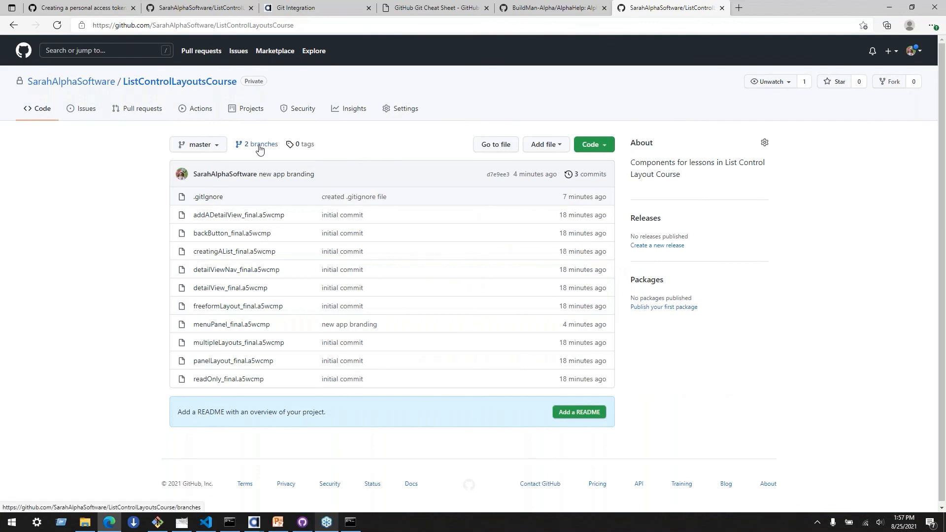
Examine the Alpha-Everywhere branch's files and the repository's insights, and return to the master file listing.
left_click(221, 147)
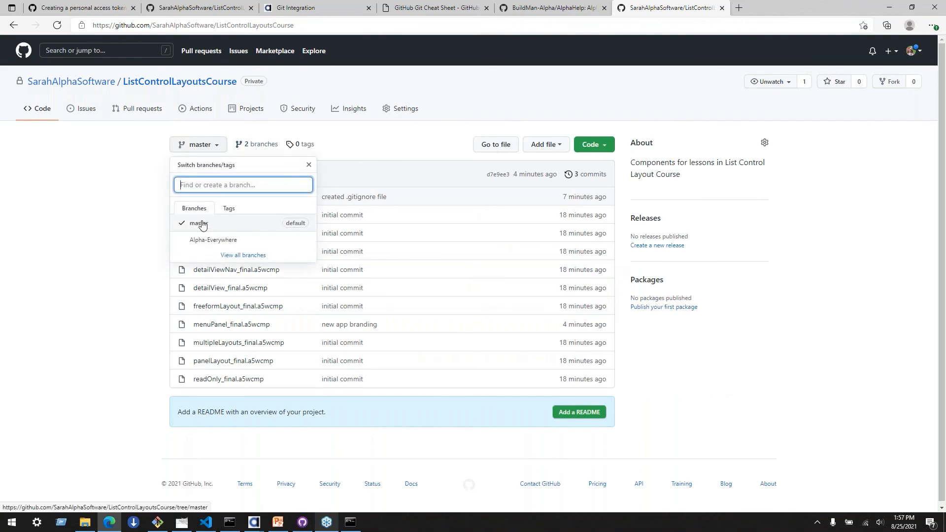
left_click(202, 240)
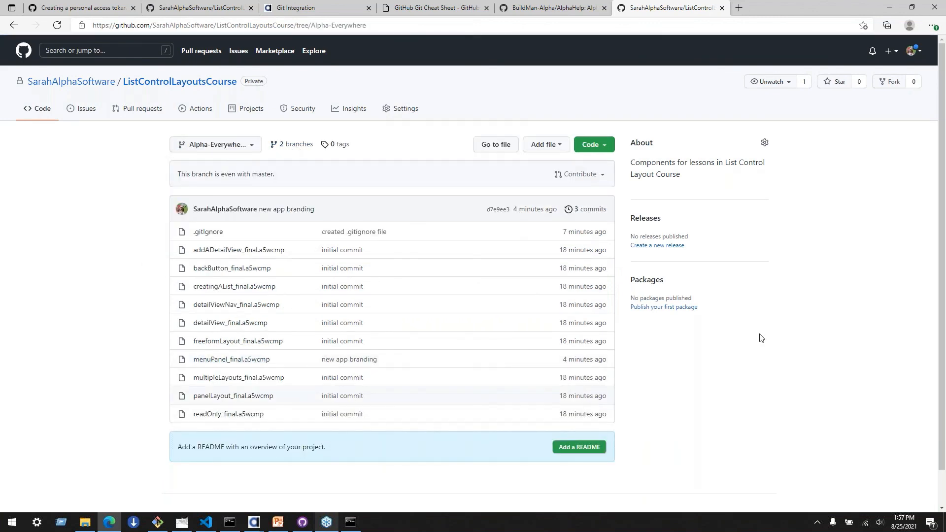
scroll(728, 349, "down", 2)
scroll(730, 349, "up", 2)
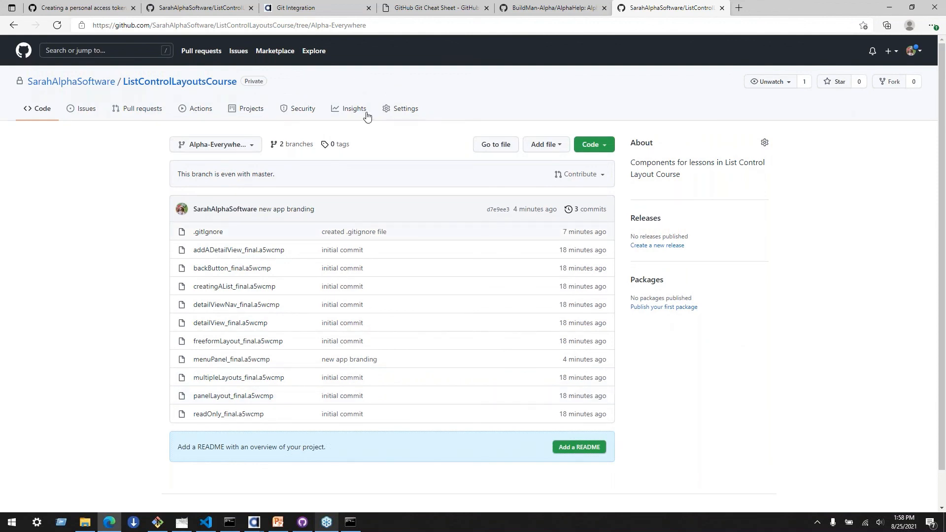
left_click(338, 112)
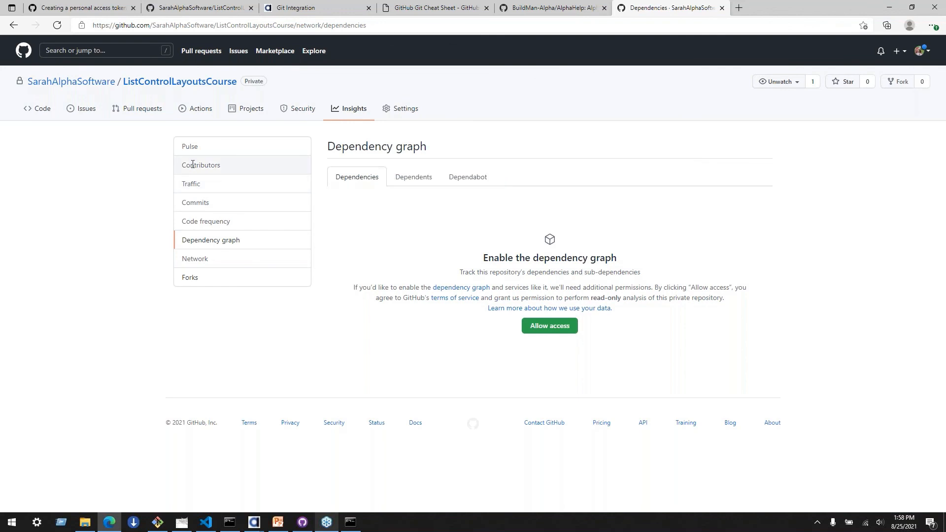
left_click(34, 108)
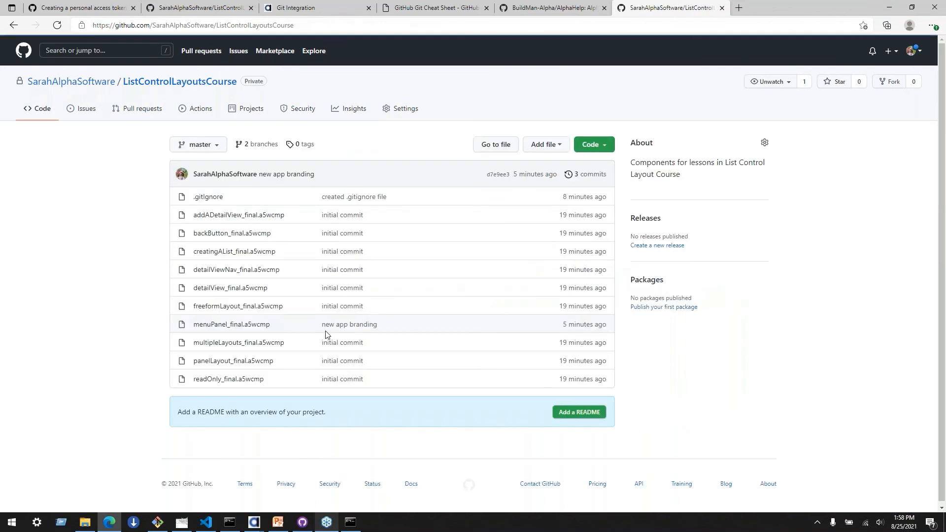